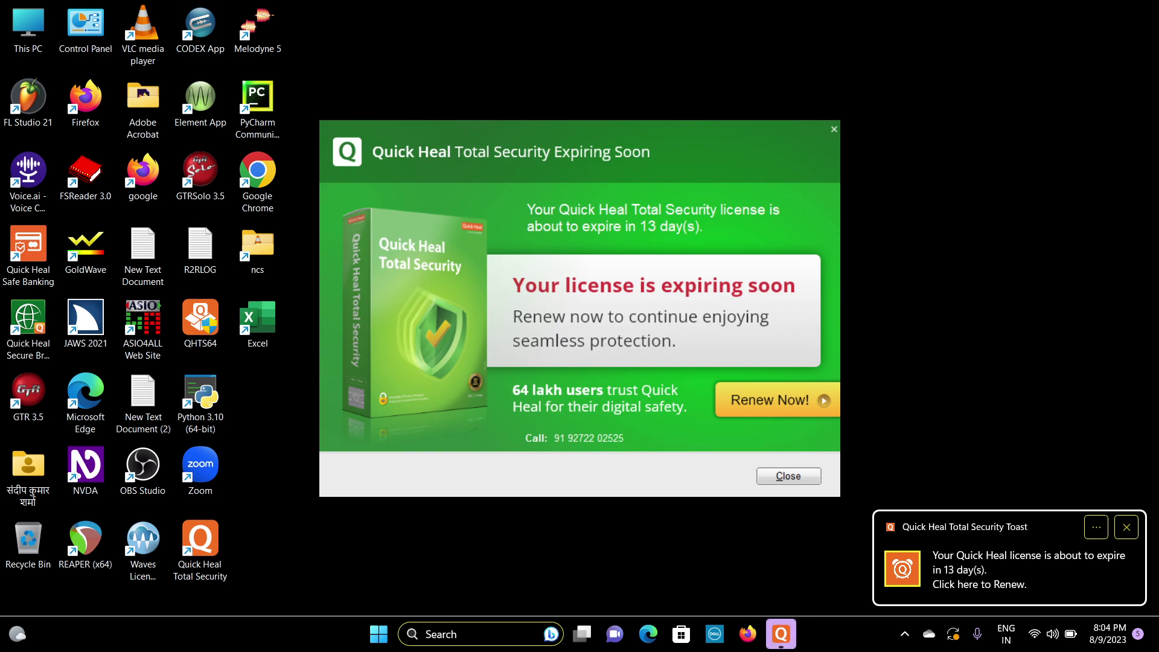
key(Tab)
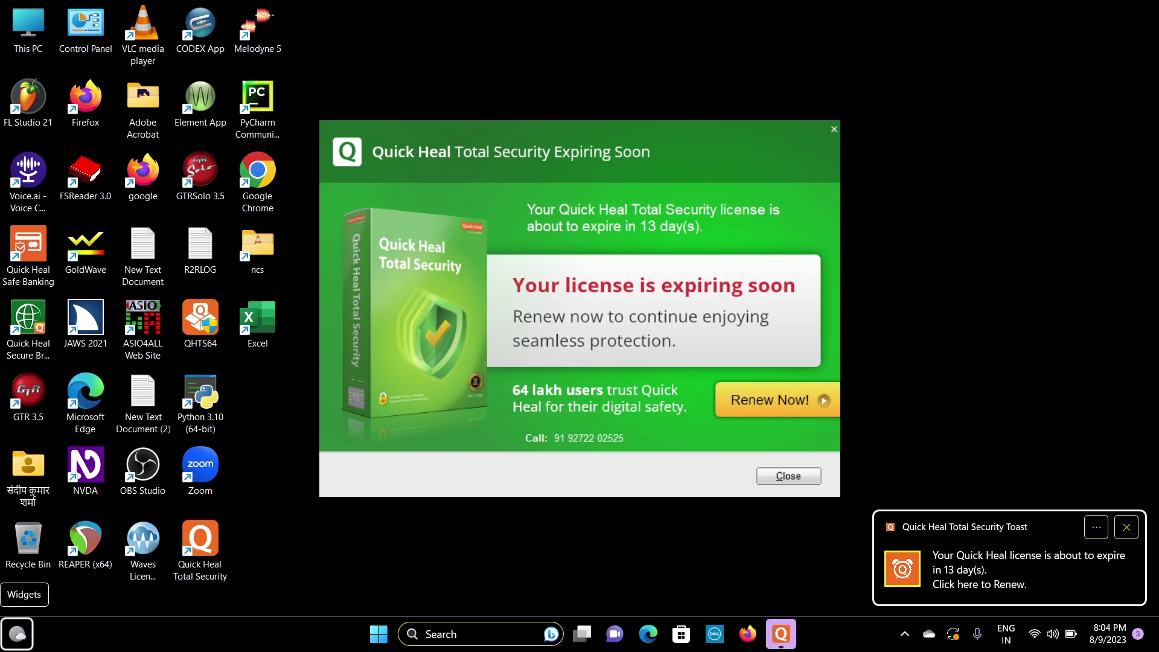
key(Return)
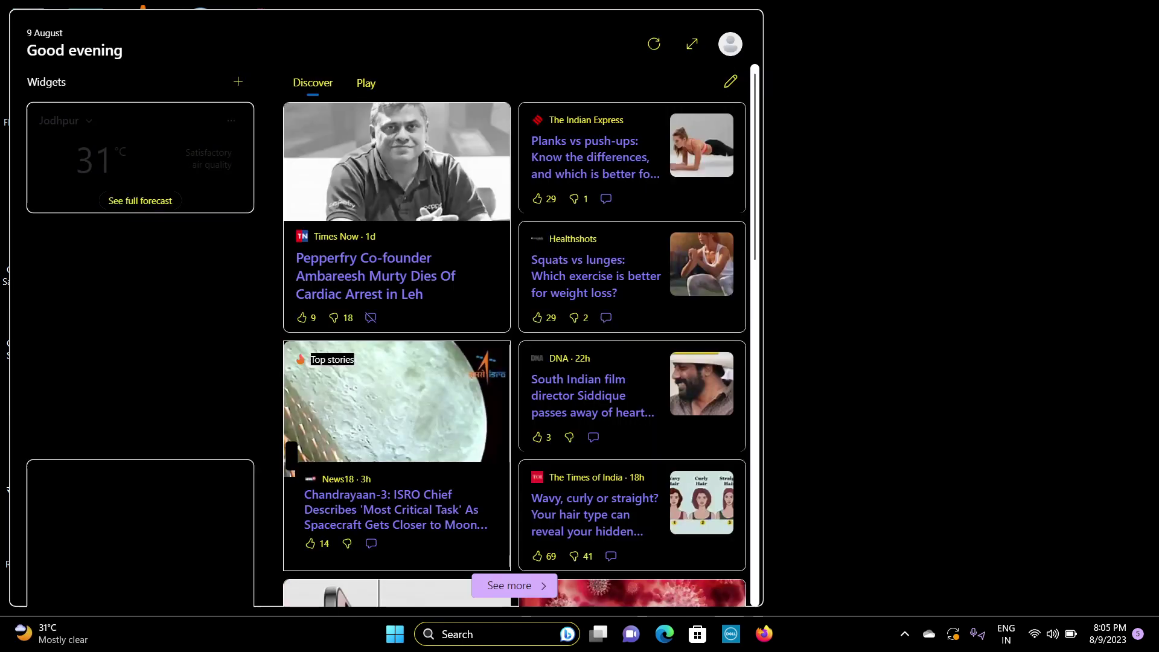
click(1119, 118)
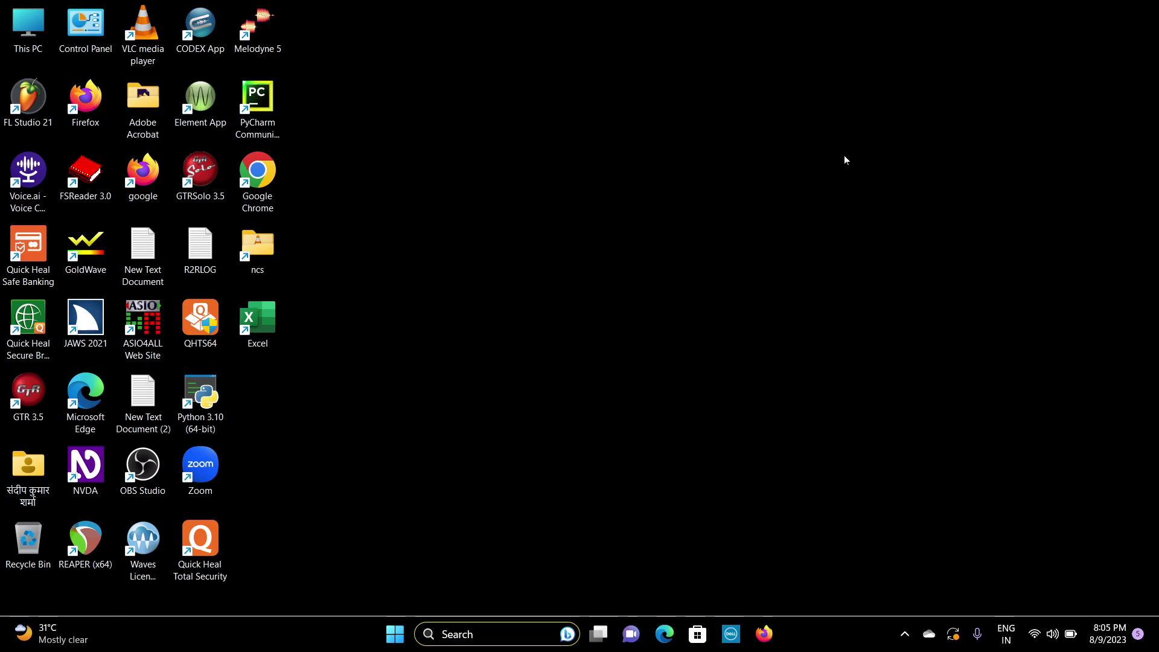
key(super+k)
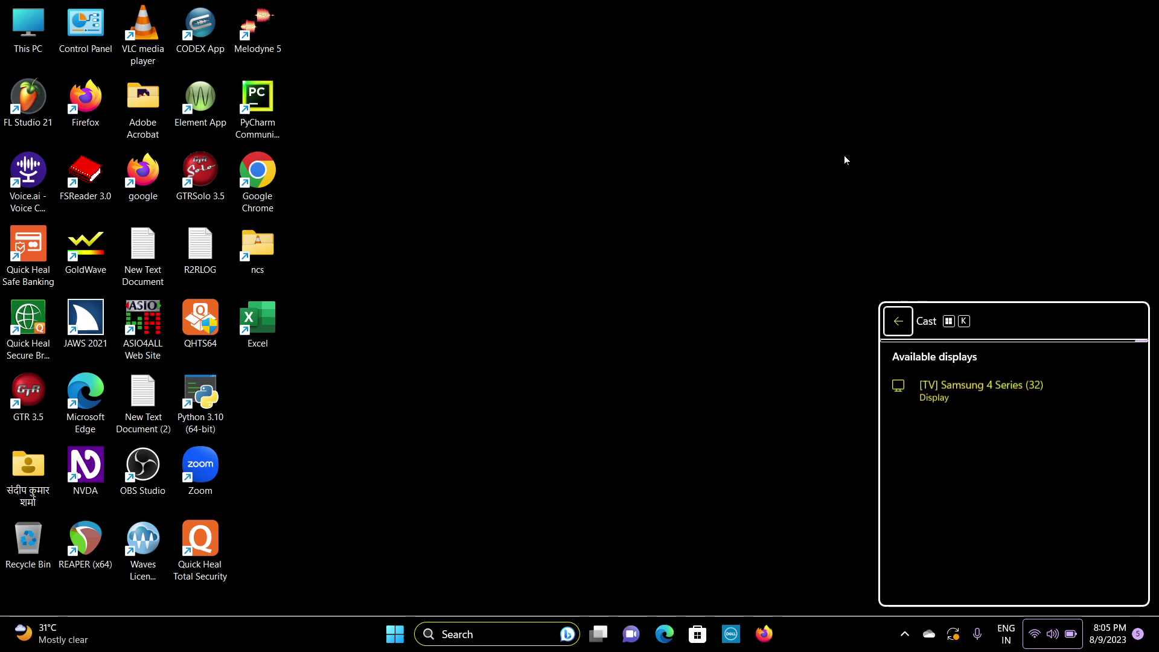
key(Escape)
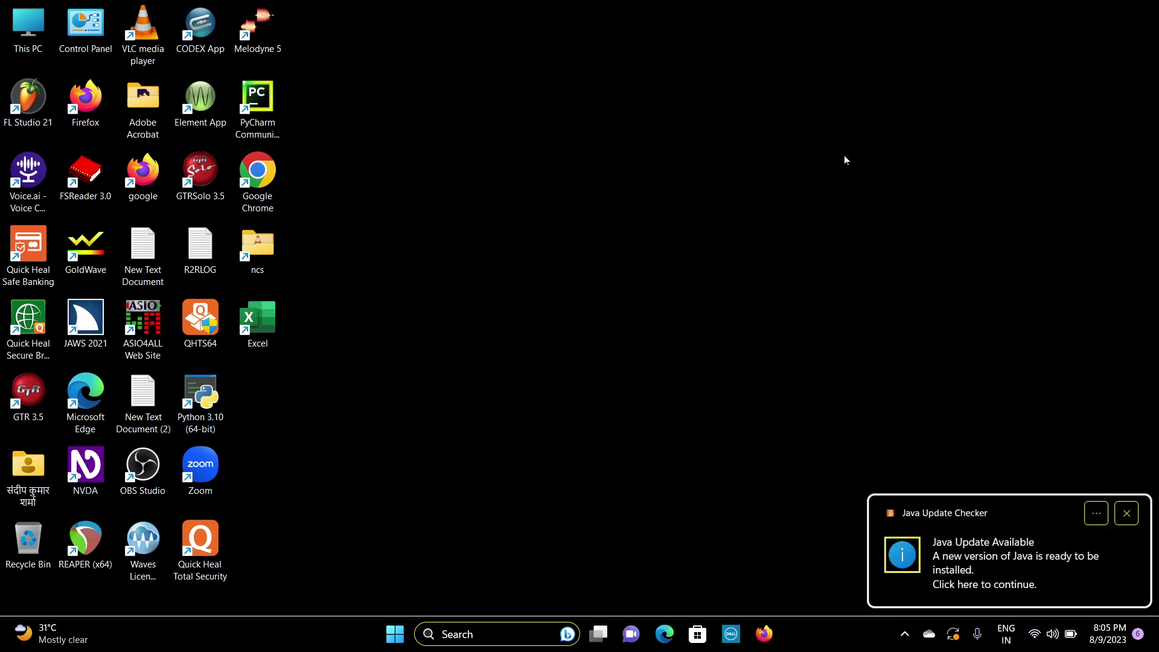
key(shift+F10)
key(Down)
key(Down)
key(Return)
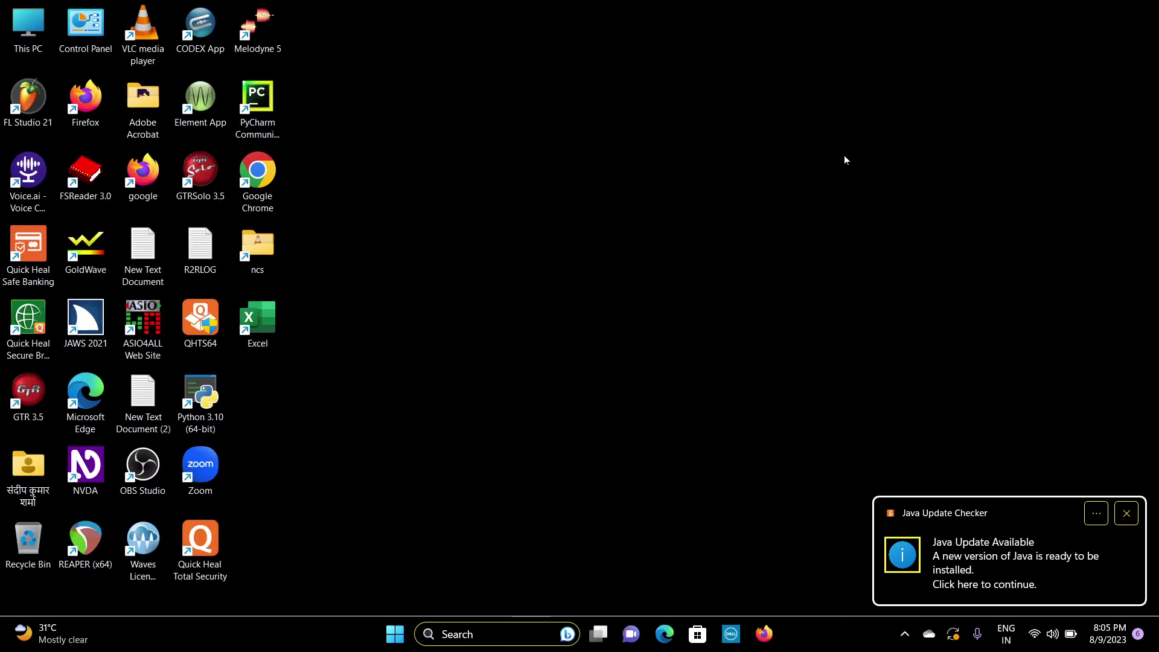
- Open Windows Settings and review the list of settings categories down to Windows Update
key(super+i)
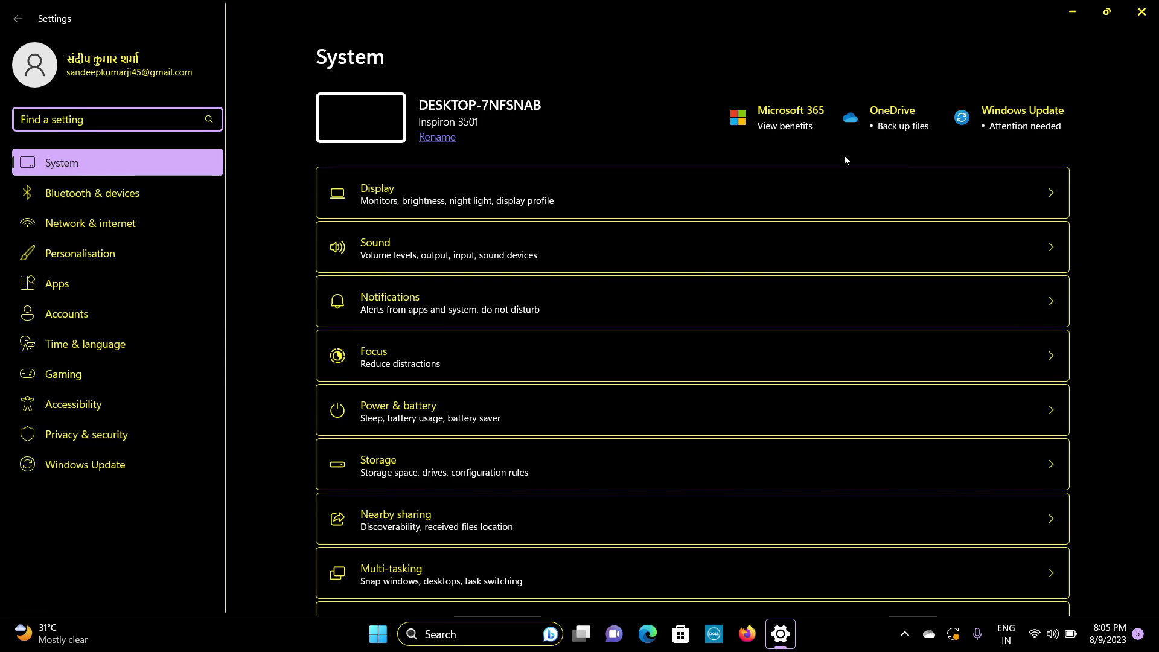
key(Tab)
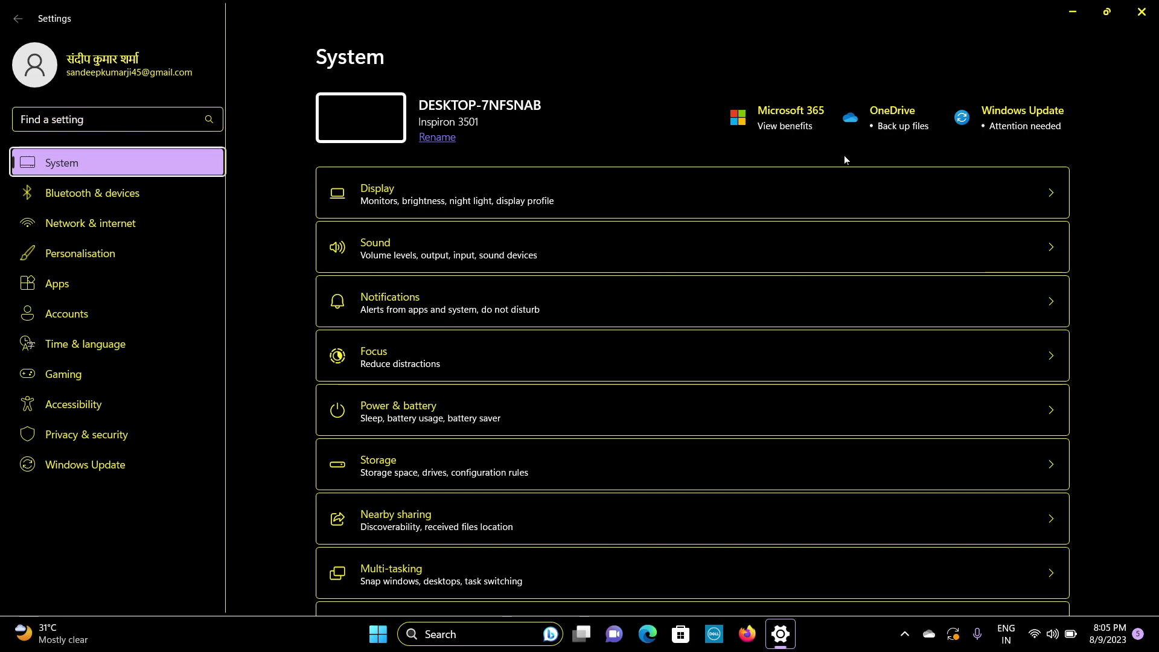
key(Down)
key(Down)
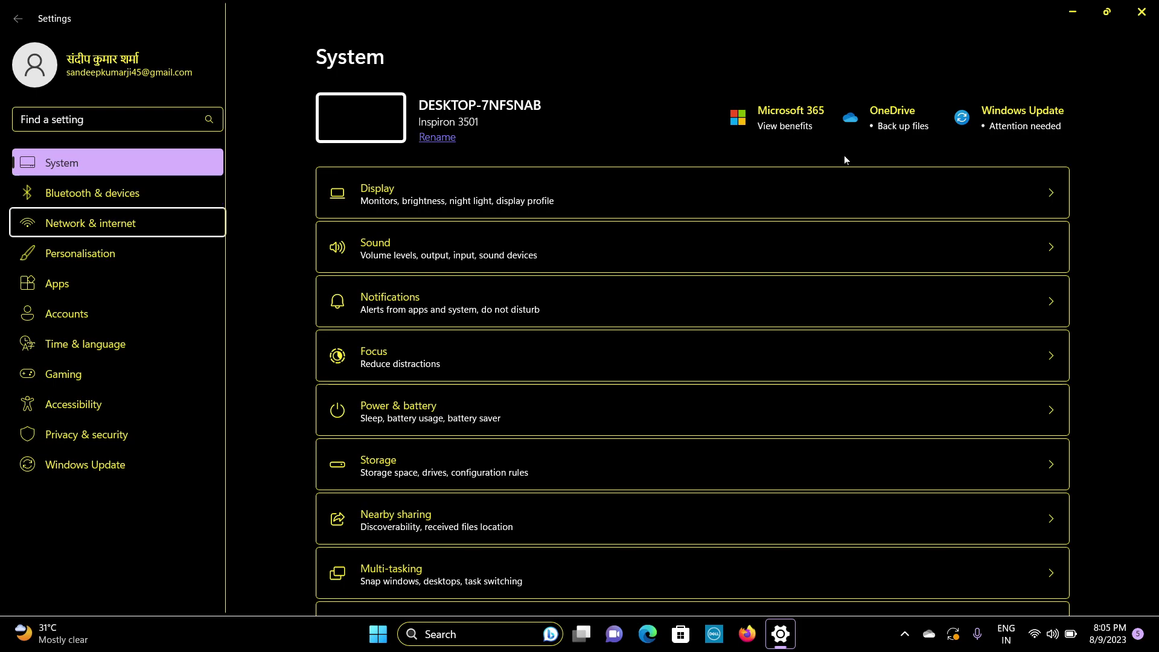
key(Down)
key(Down)
key(Up)
key(Up)
key(Down)
key(Down)
key(Down)
key(Down)
key(Down)
key(Down)
key(Down)
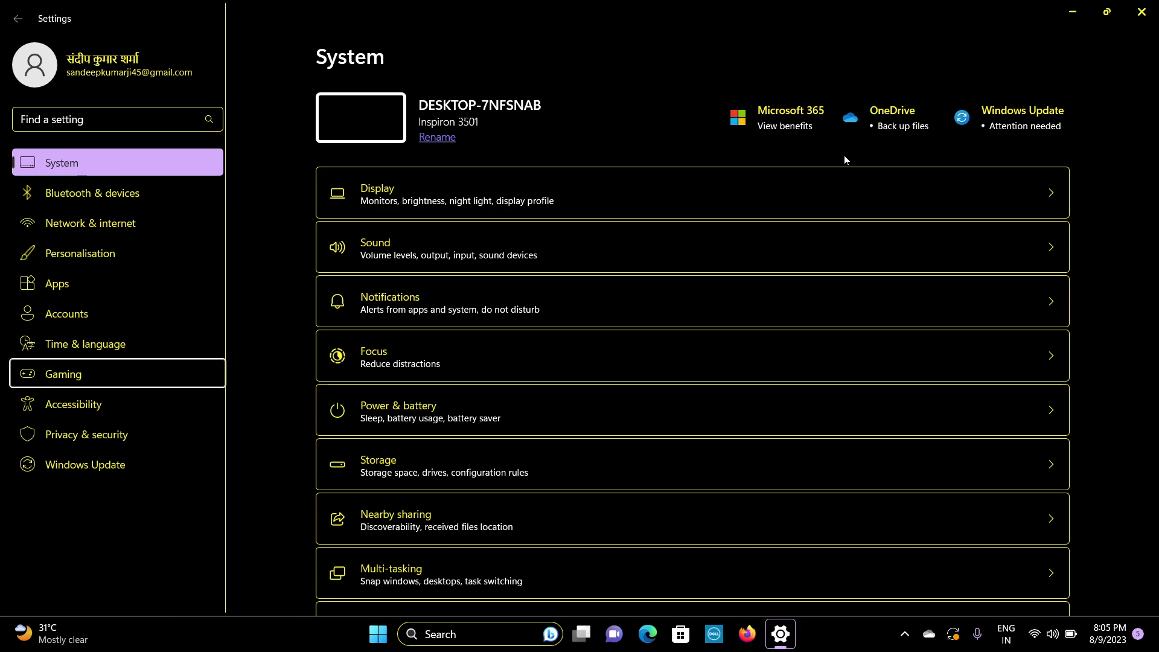
key(Down)
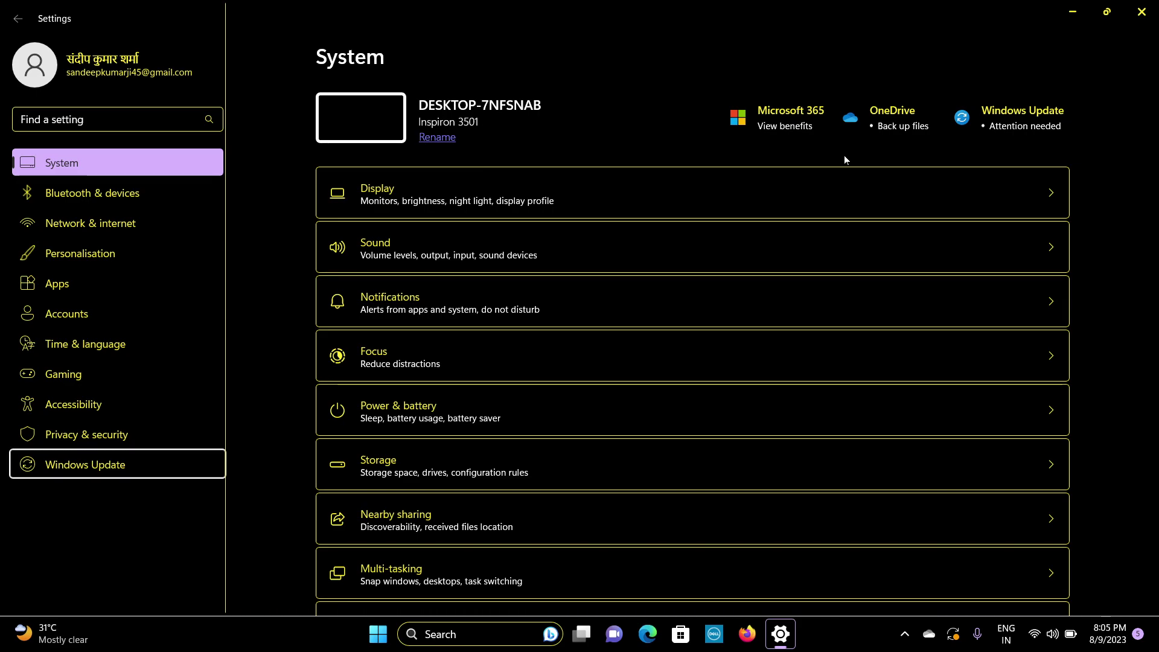
- Review the System page header, covering the PC rename link and the Microsoft 365, OneDrive and Windows Update shortcuts
key(Tab)
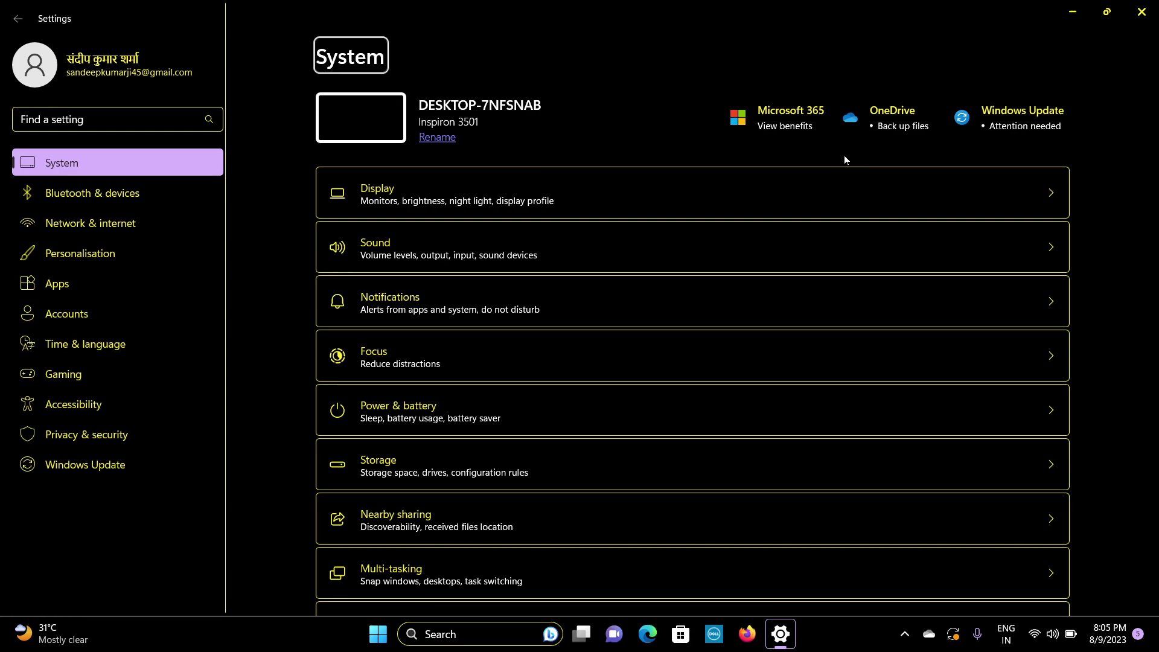
key(Tab)
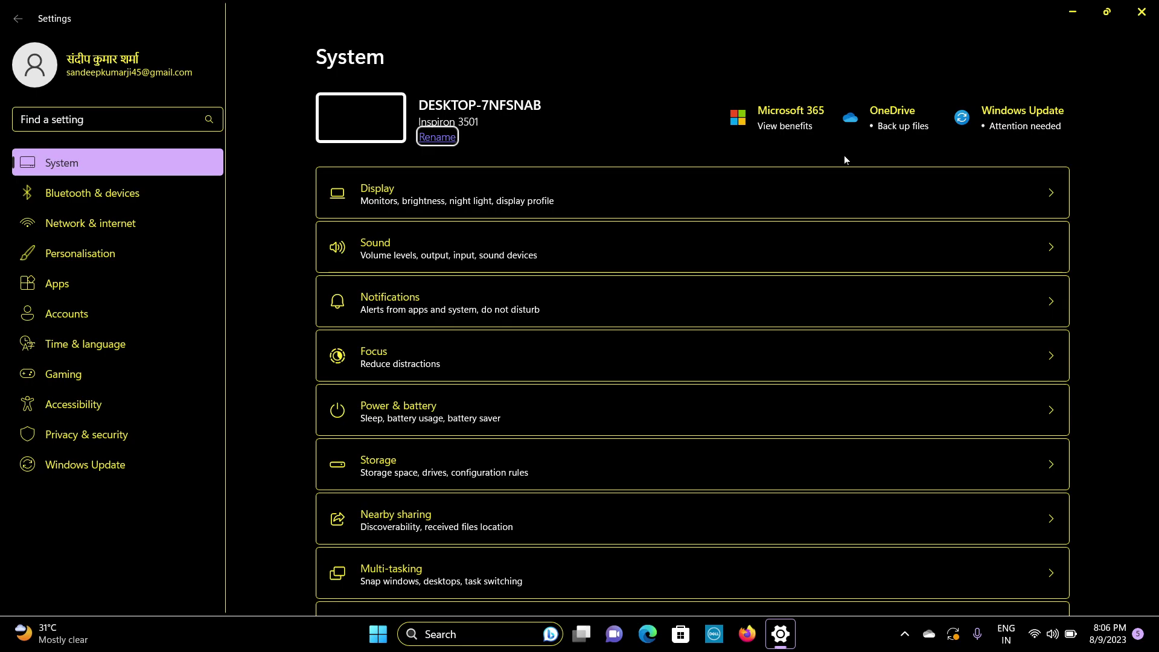
key(Tab)
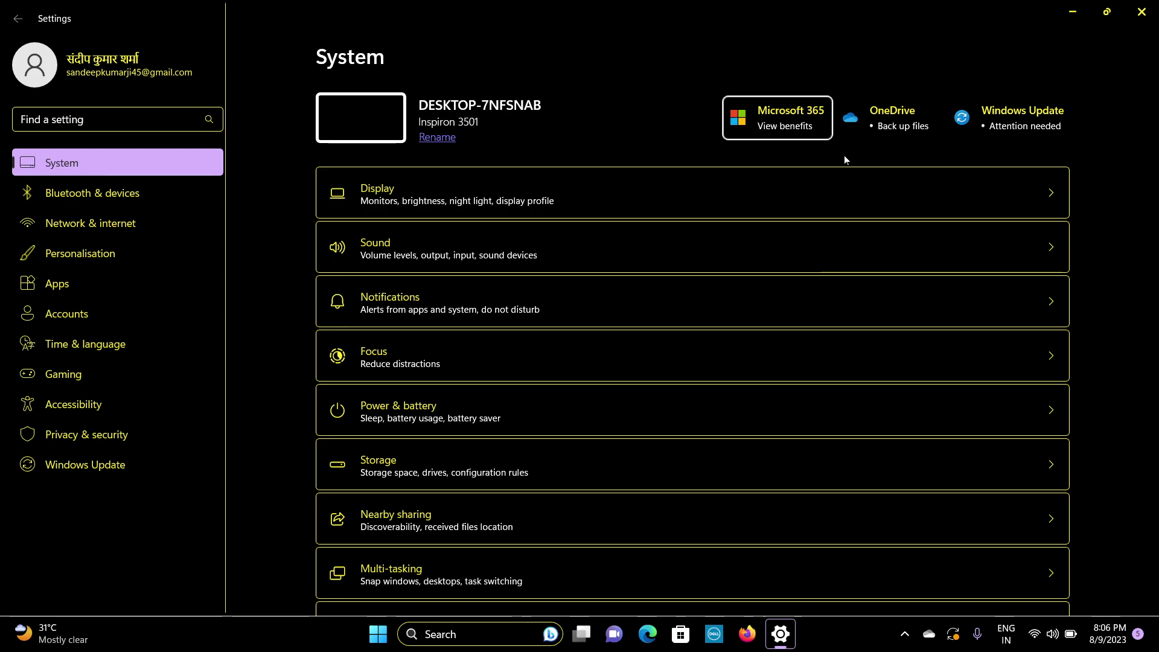
key(Tab)
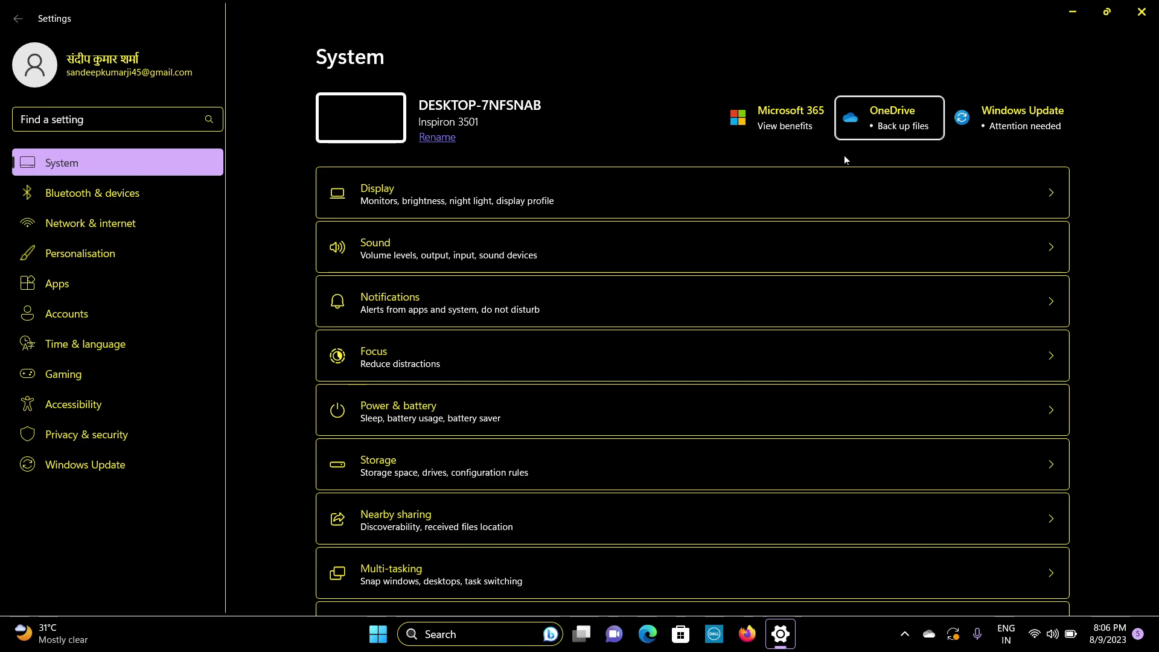
key(Tab)
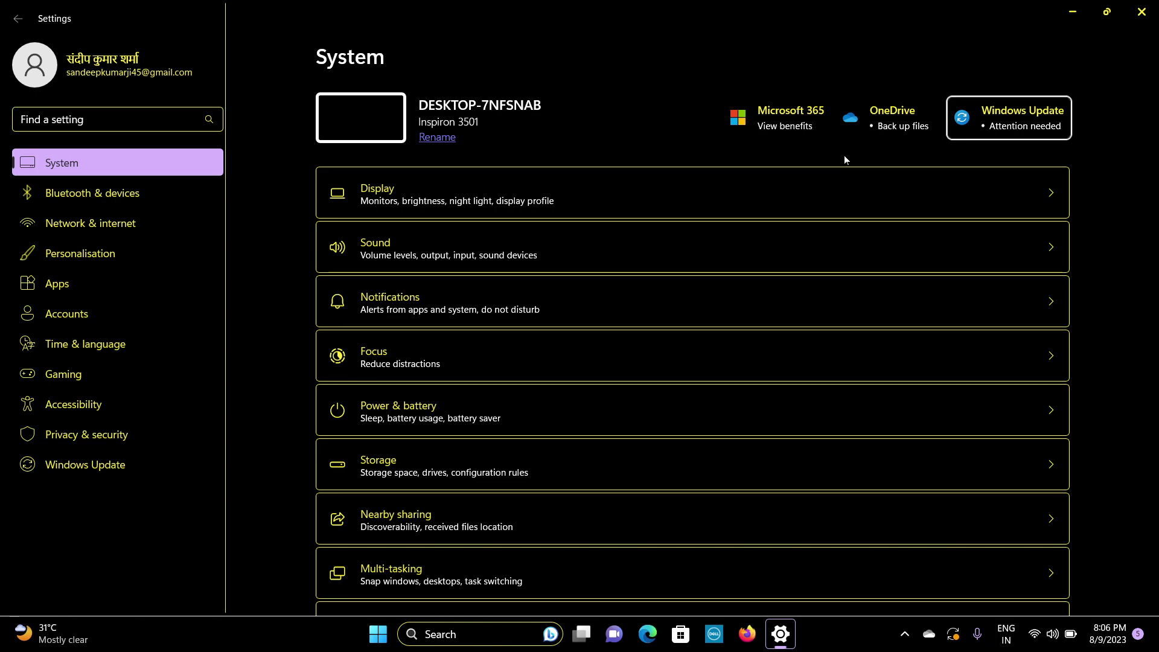
- Go through the System settings entries one by one, from Display down to About
key(Tab)
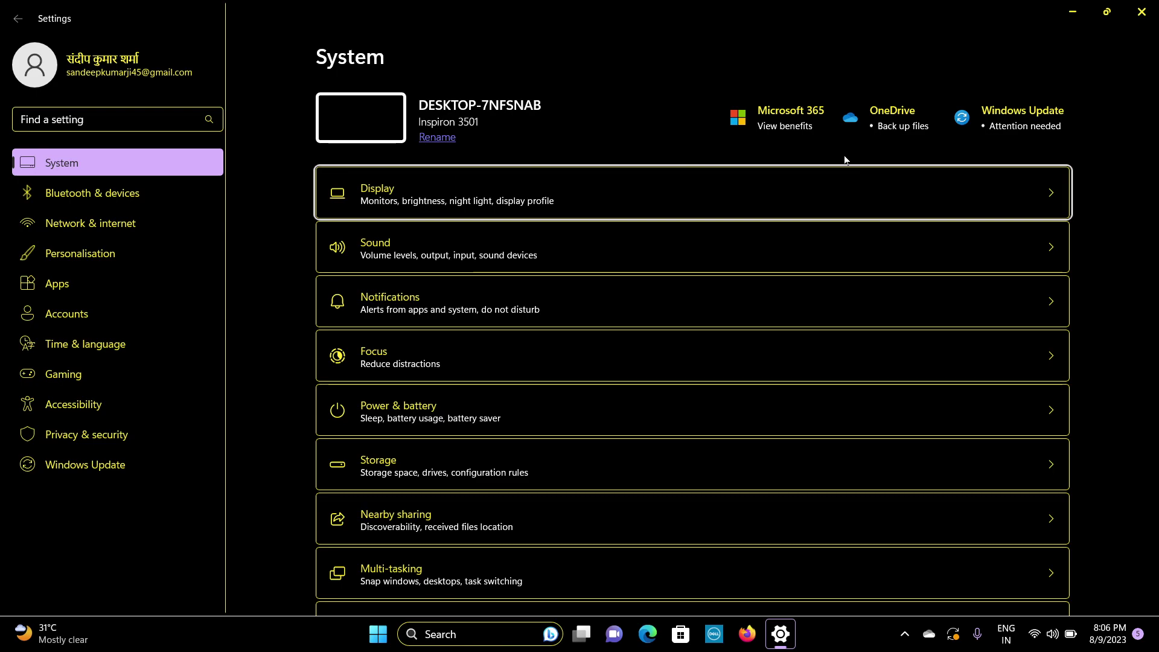
key(Tab)
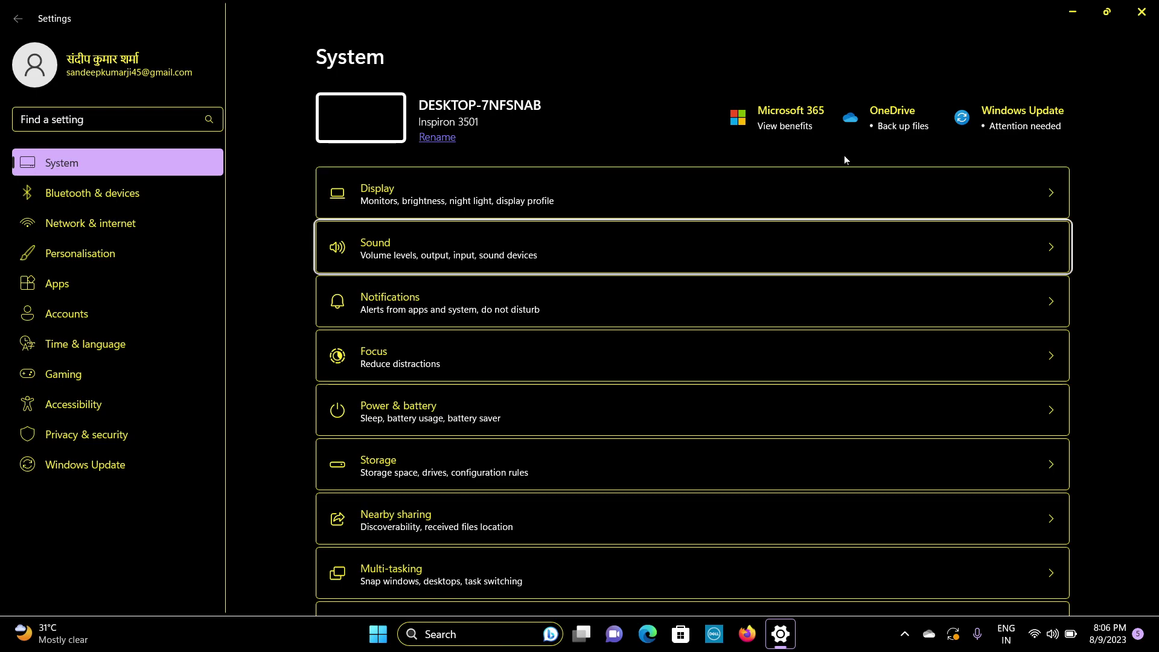
key(shift+Tab)
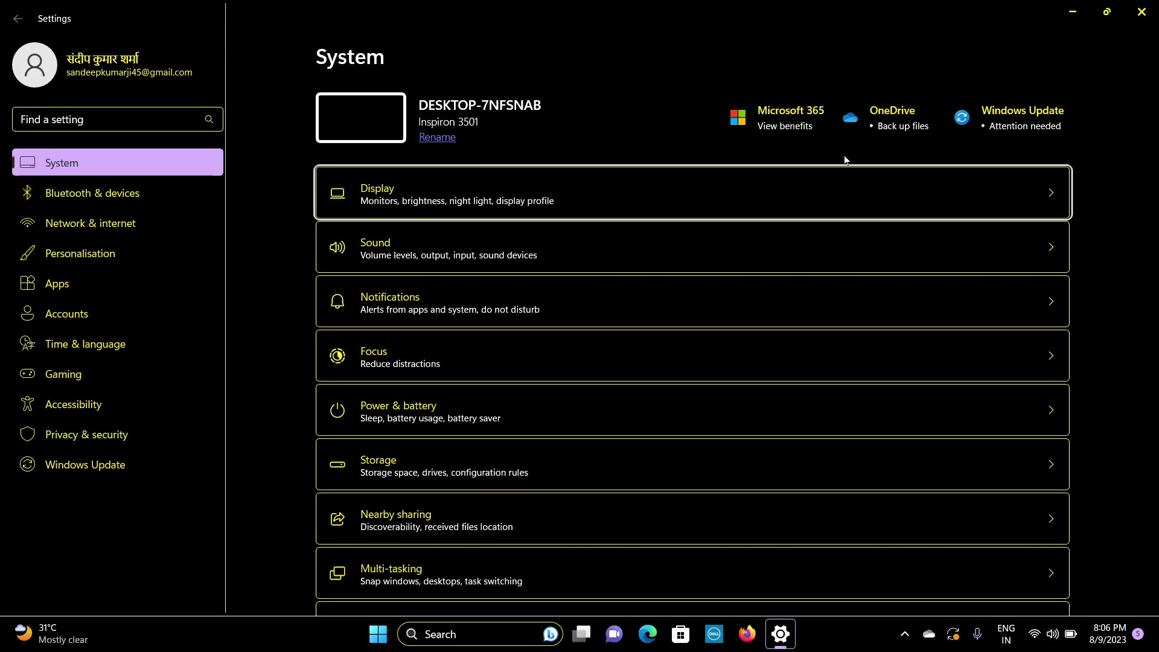
key(Tab)
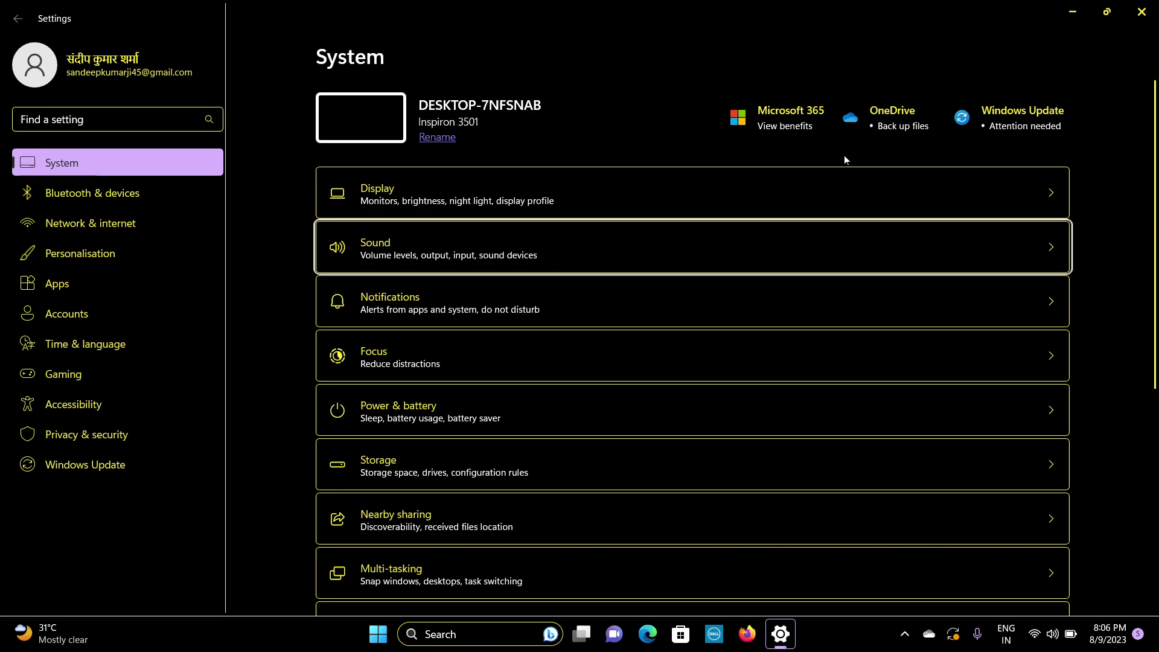
key(Tab)
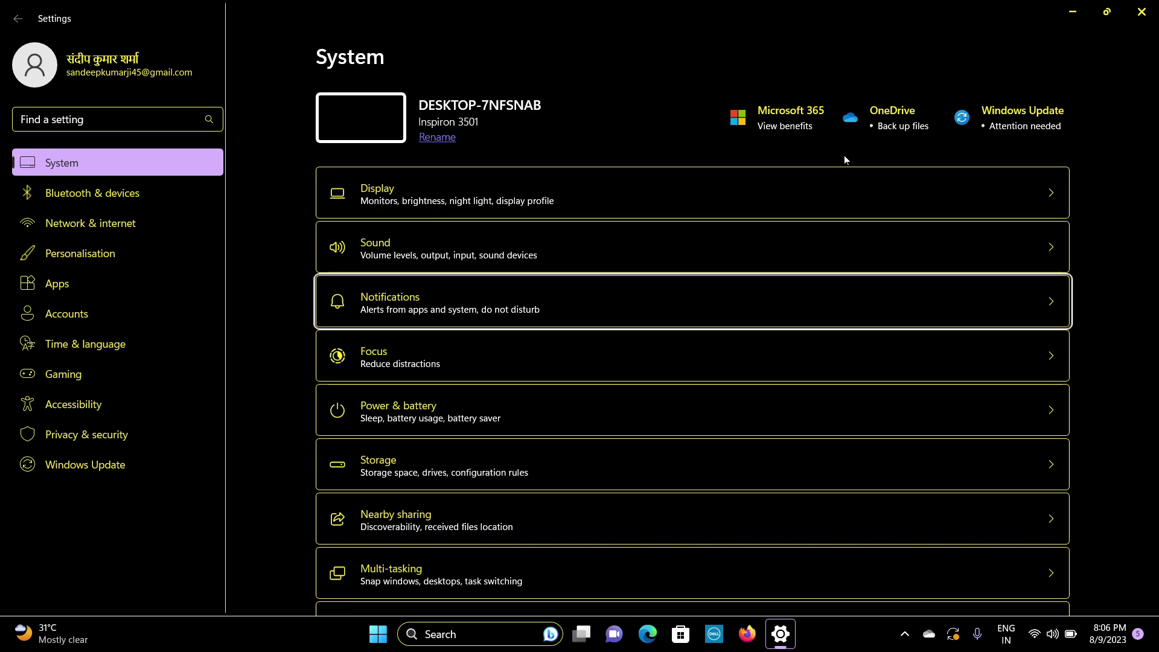
key(Tab)
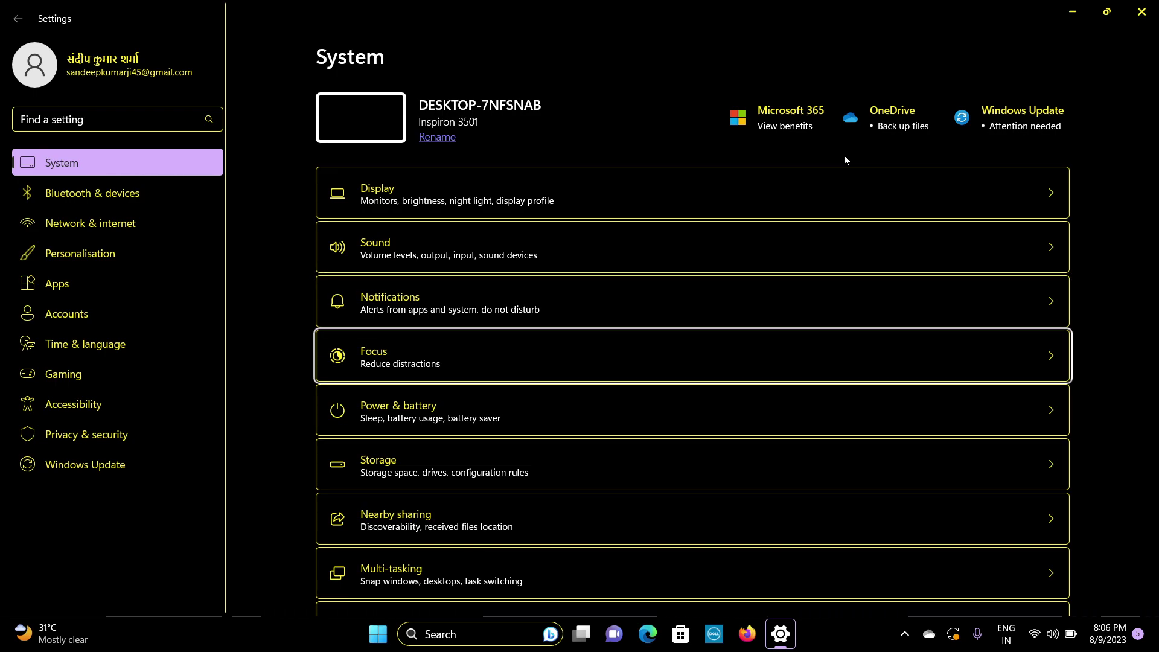
key(Tab)
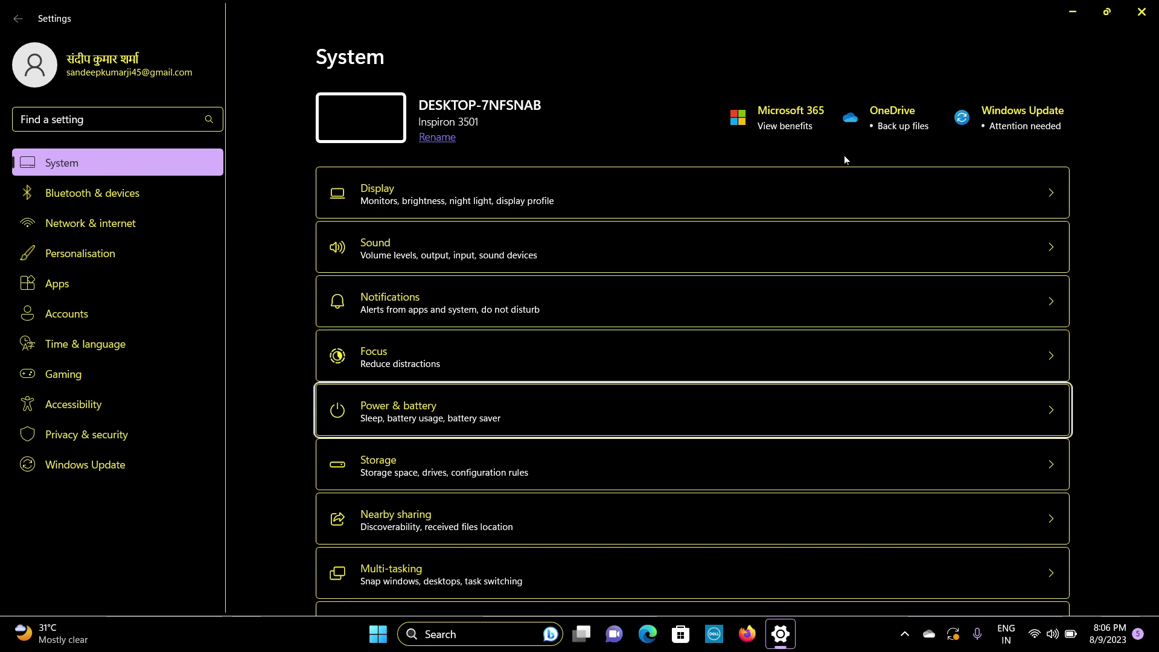
key(Tab)
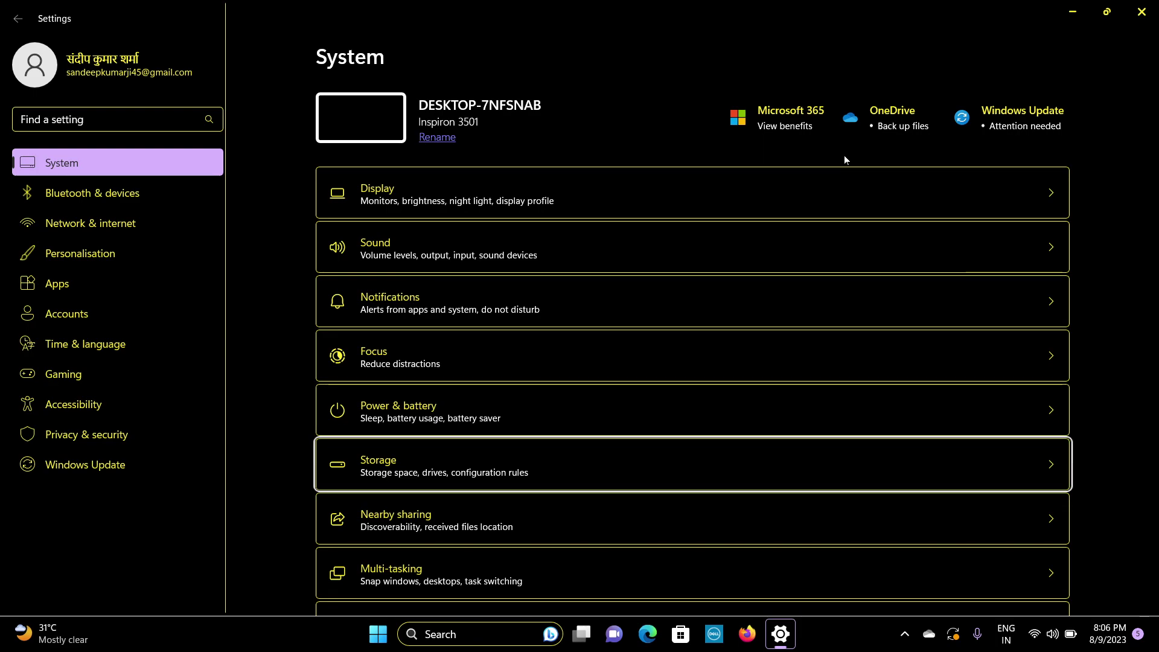
key(shift+Tab)
key(Tab)
key(Tab)
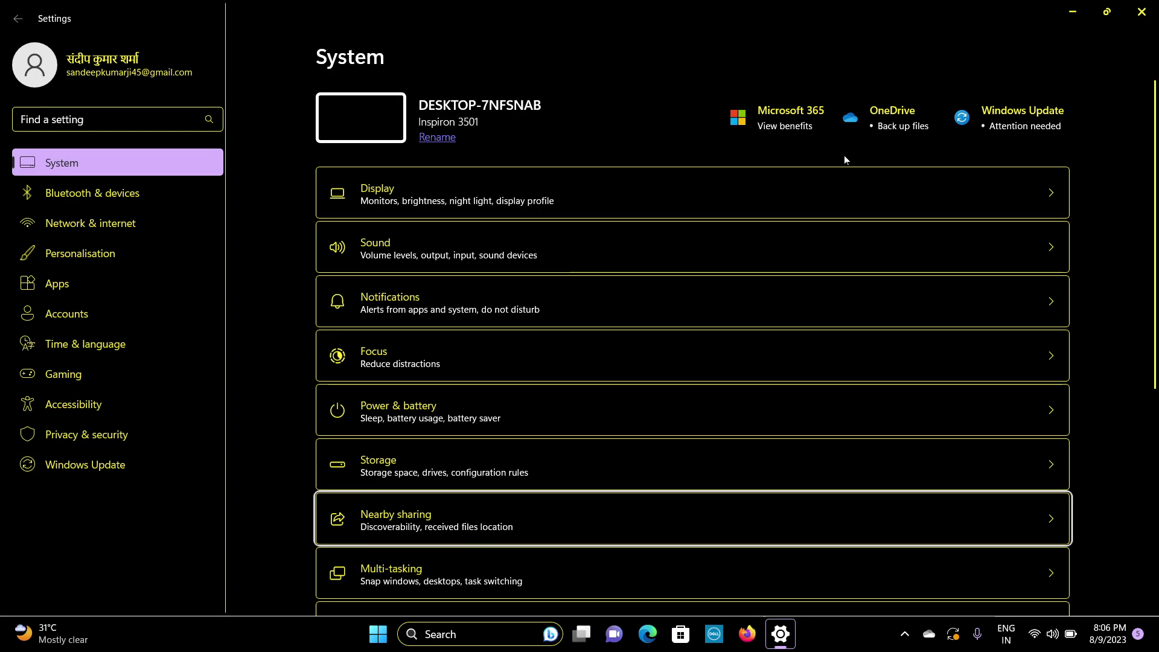
key(Tab)
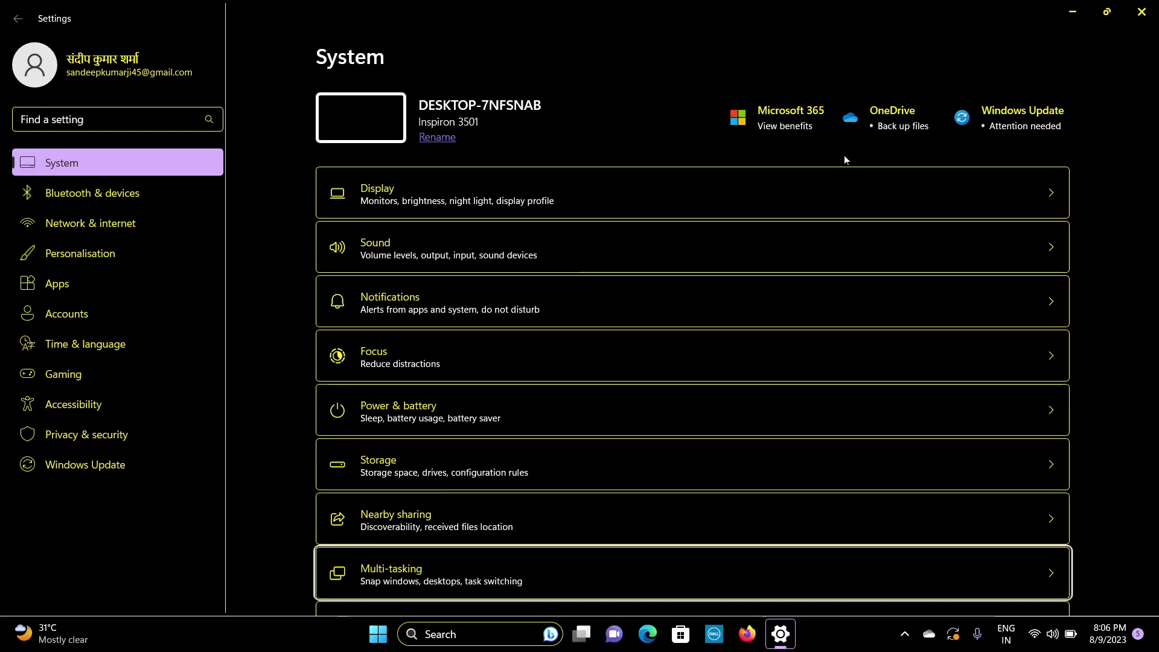
key(Tab)
key(Tab)
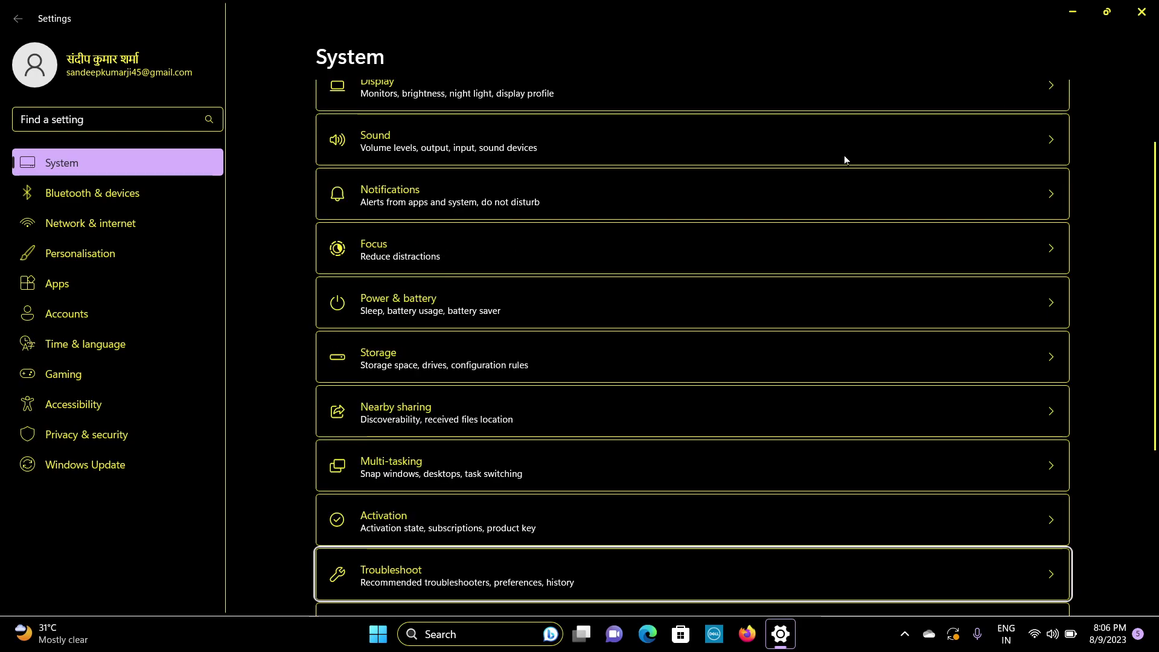
key(Tab)
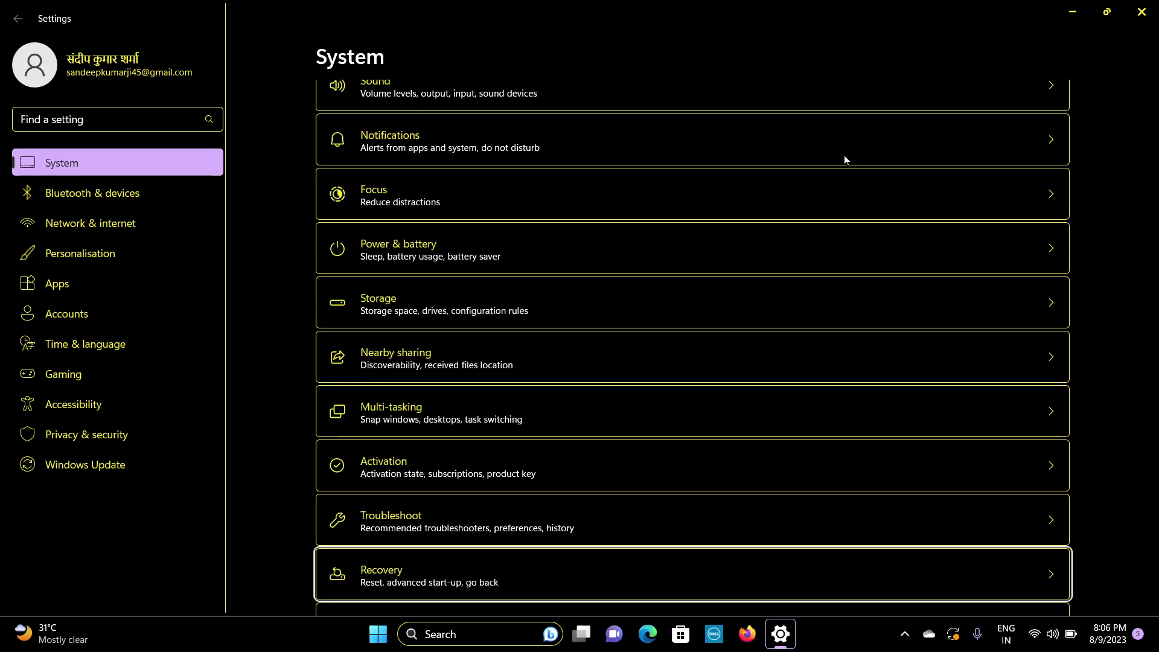
key(Tab)
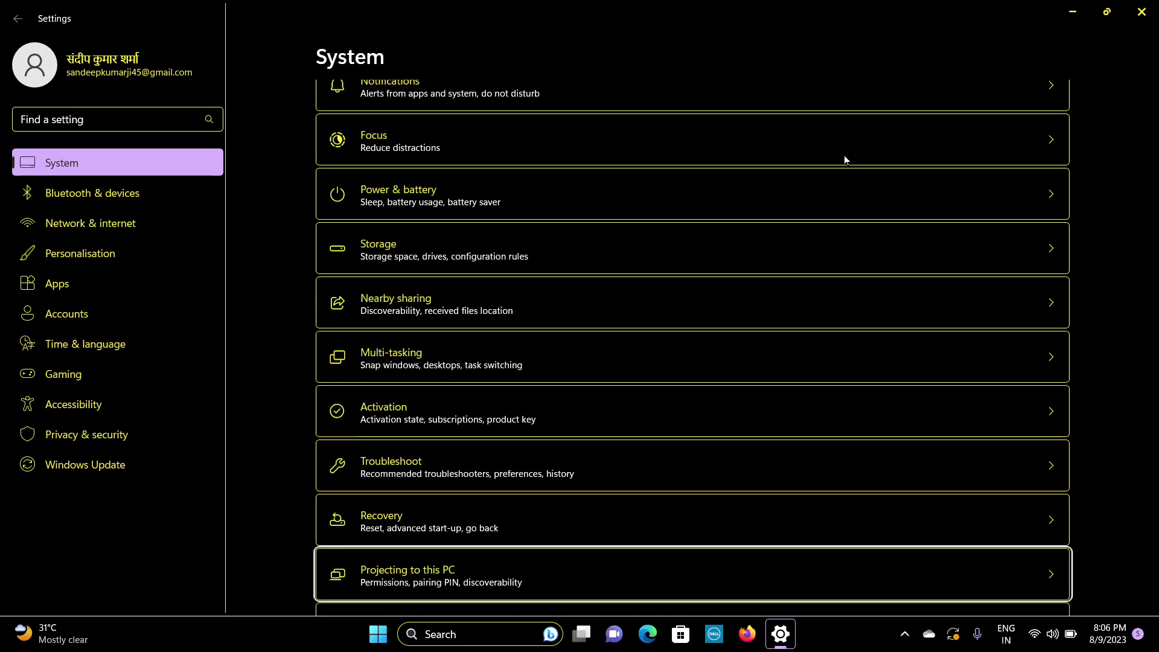
key(Tab)
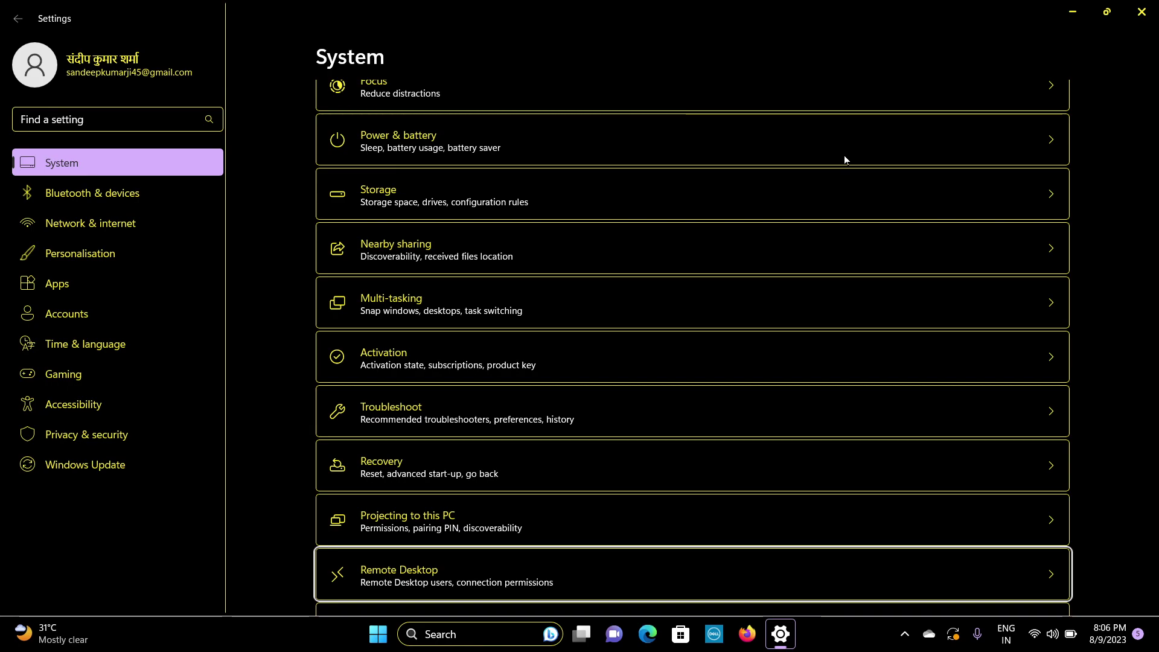
key(Tab)
key(Tab)
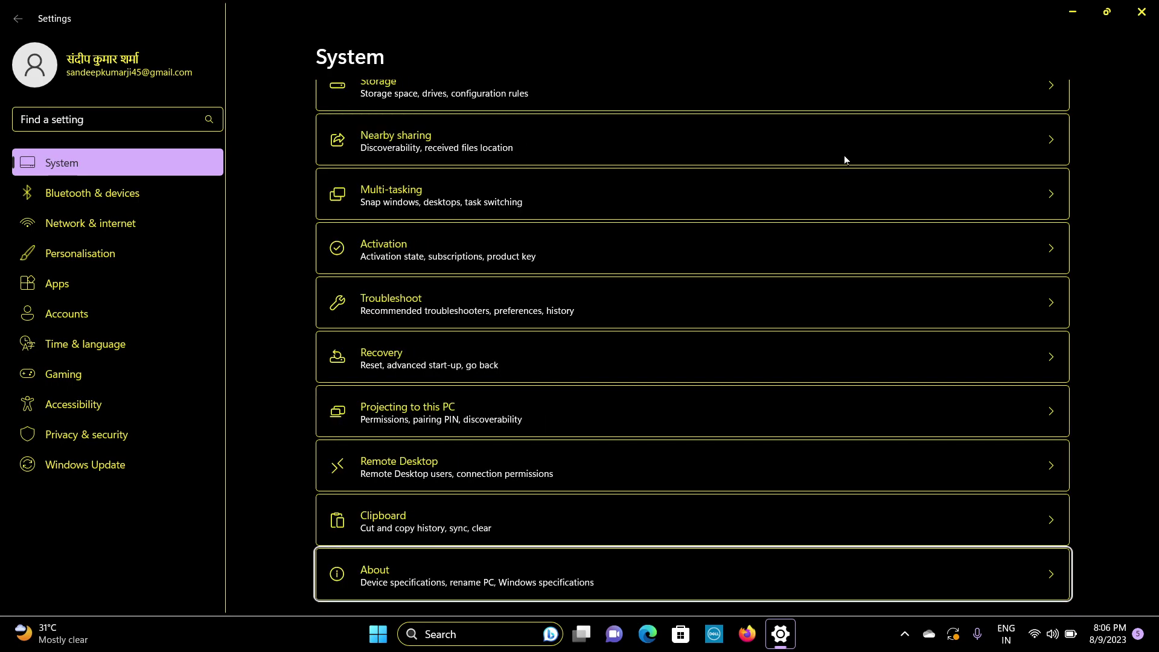
- Return to the first entry in the System settings list and open the Display settings
key(shift+Tab)
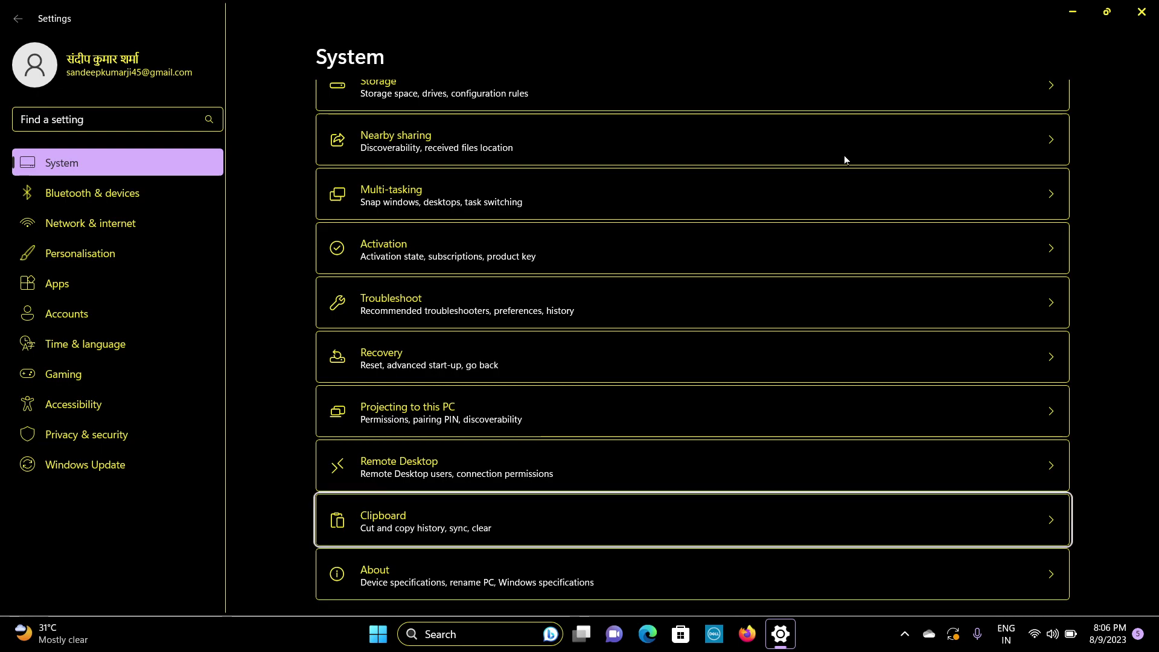
key(shift+Tab)
key(shift+Tab)
key(shift+Tab)
key(shift+Tab)
key(shift+Tab)
key(shift+Tab)
key(shift+Tab)
key(shift+Tab)
key(shift+Tab)
key(shift+Tab)
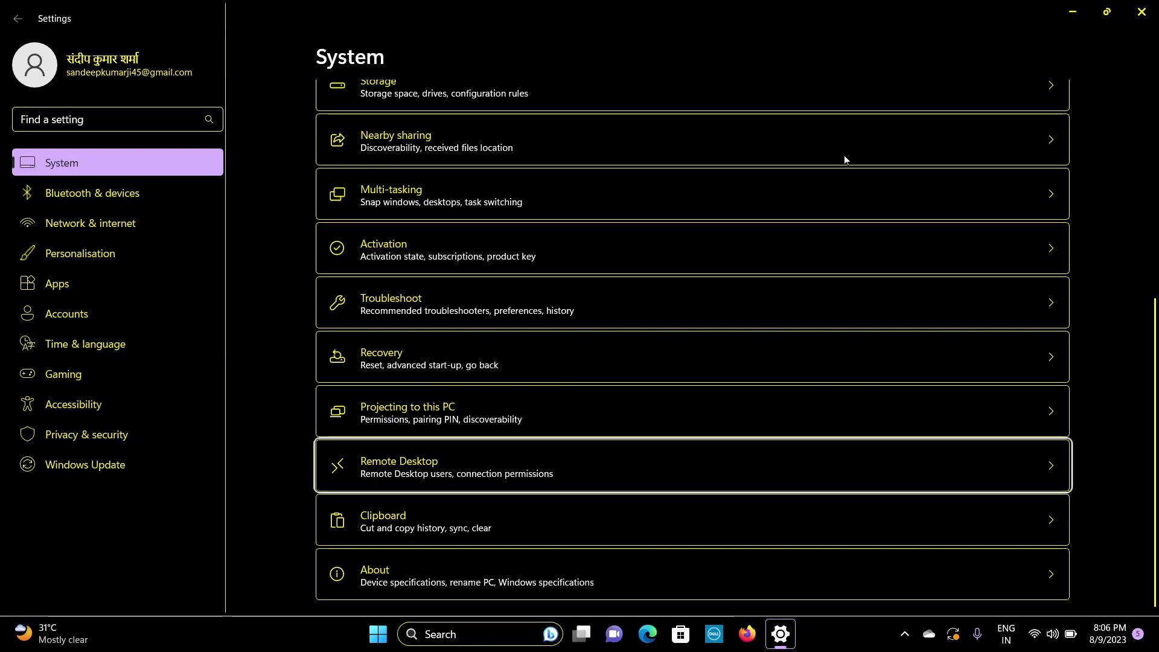
key(shift+Tab)
key(shift+Tab)
key(shift+Tab)
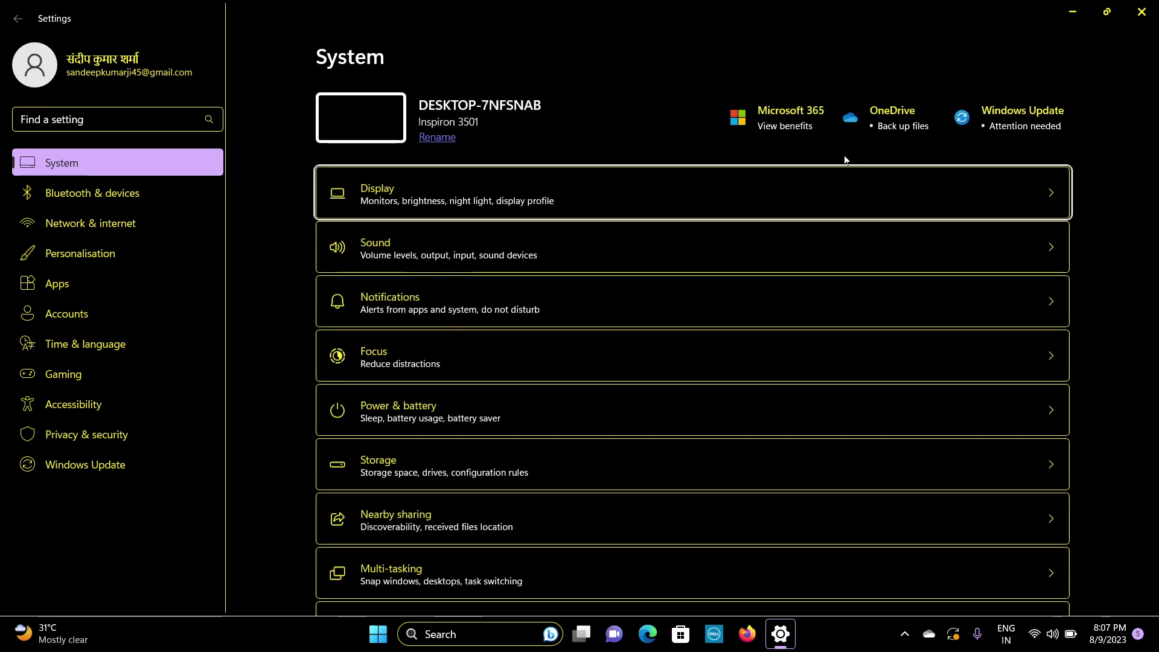
key(Return)
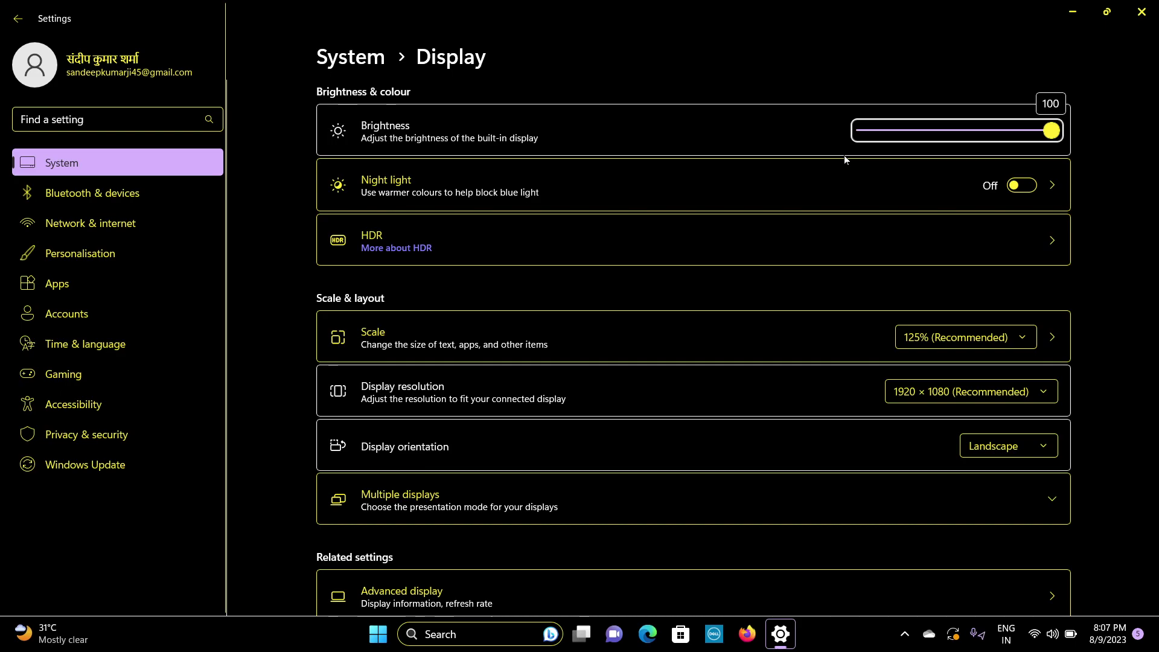
- Lower the brightness of the built-in display to 63
key(Left)
key(Left)
key(Left)
key(Left)
key(Left)
key(Left)
key(Left)
key(Left)
key(Left)
key(Left)
key(Left)
key(Left)
key(Left)
key(Left)
key(Left)
key(Left)
key(Left)
key(Left)
key(Left)
key(Left)
key(Left)
key(Left)
key(Left)
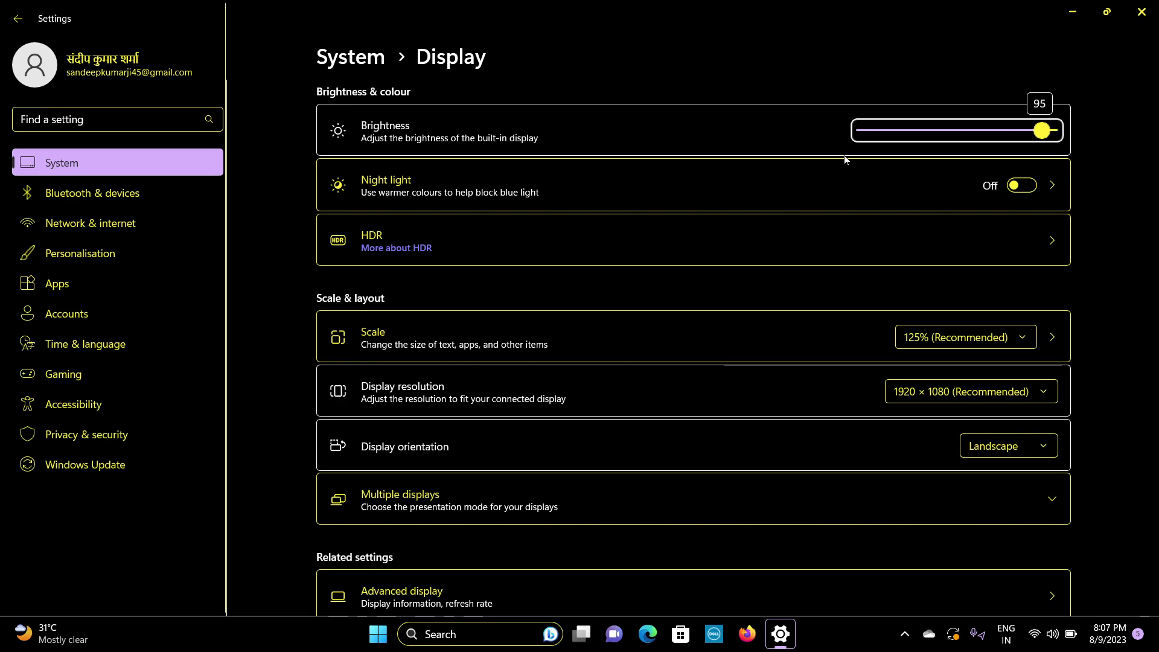
key(Left)
key(Left)
key(Left)
key(Left)
key(Left)
key(Left)
key(Left)
key(Left)
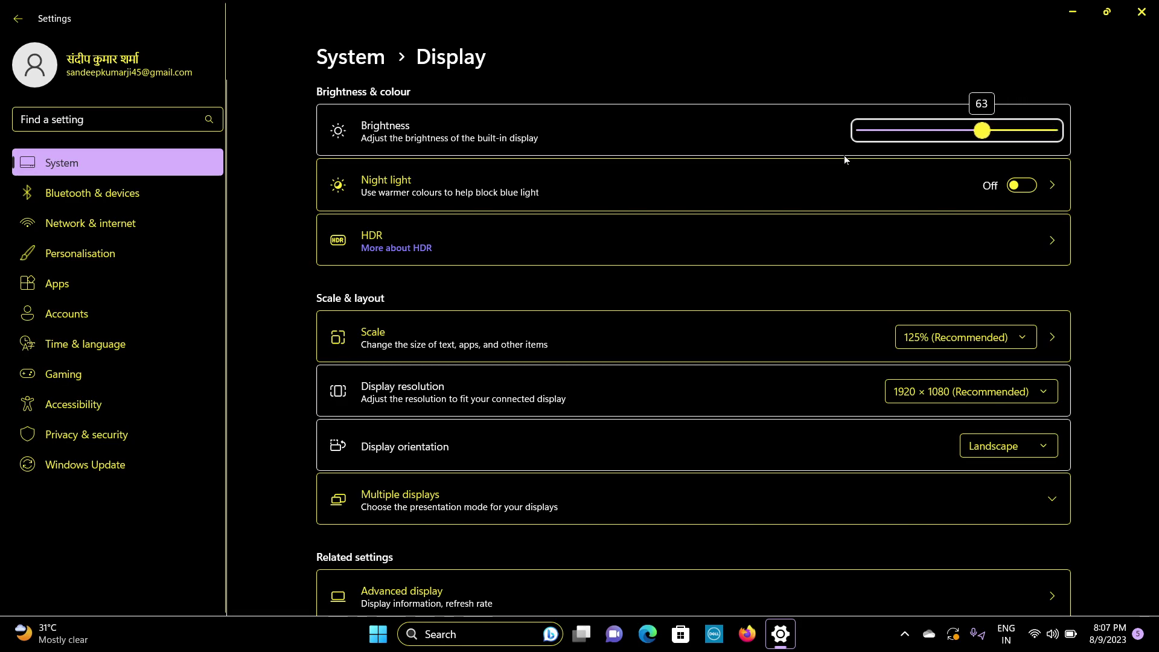
- Raise the brightness of the built-in display back to 100
key(Right)
key(Right)
key(Right)
key(Right)
key(Right)
key(Right)
key(Right)
key(Right)
key(Right)
key(Right)
key(Right)
key(Right)
key(Right)
key(Right)
key(Right)
key(Right)
key(Right)
key(Right)
key(Right)
key(Right)
key(Right)
key(Right)
key(Right)
key(Right)
key(Right)
key(Right)
key(Right)
key(Right)
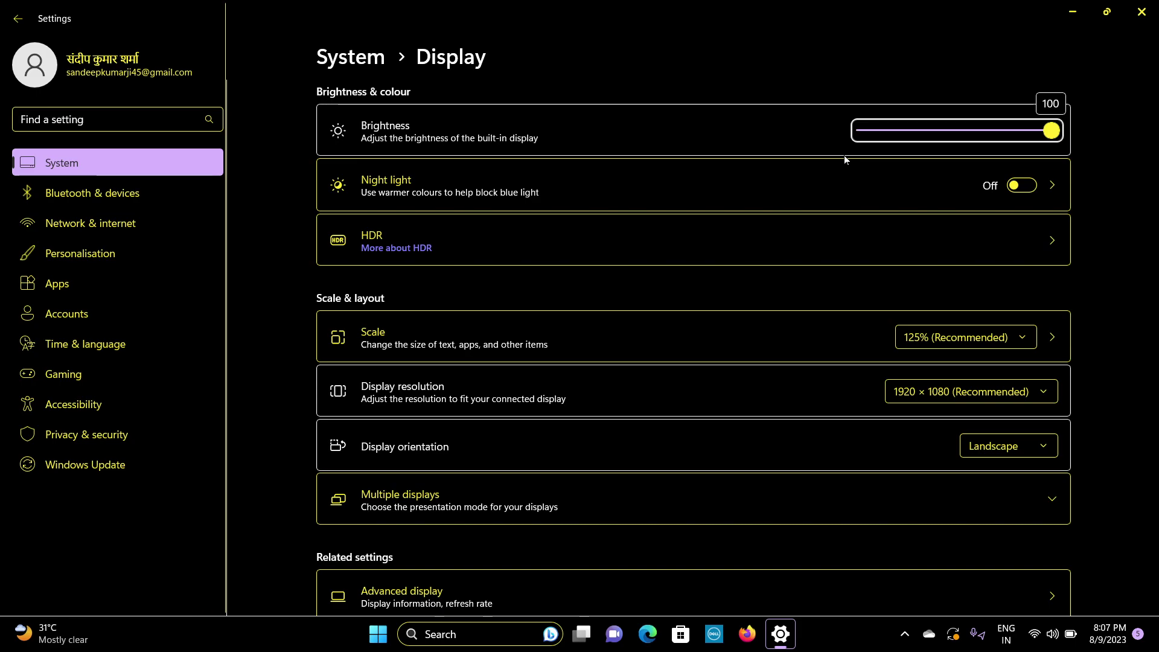
- Review the Night light switch, its additional options and the HDR entry under Brightness & colour
key(Tab)
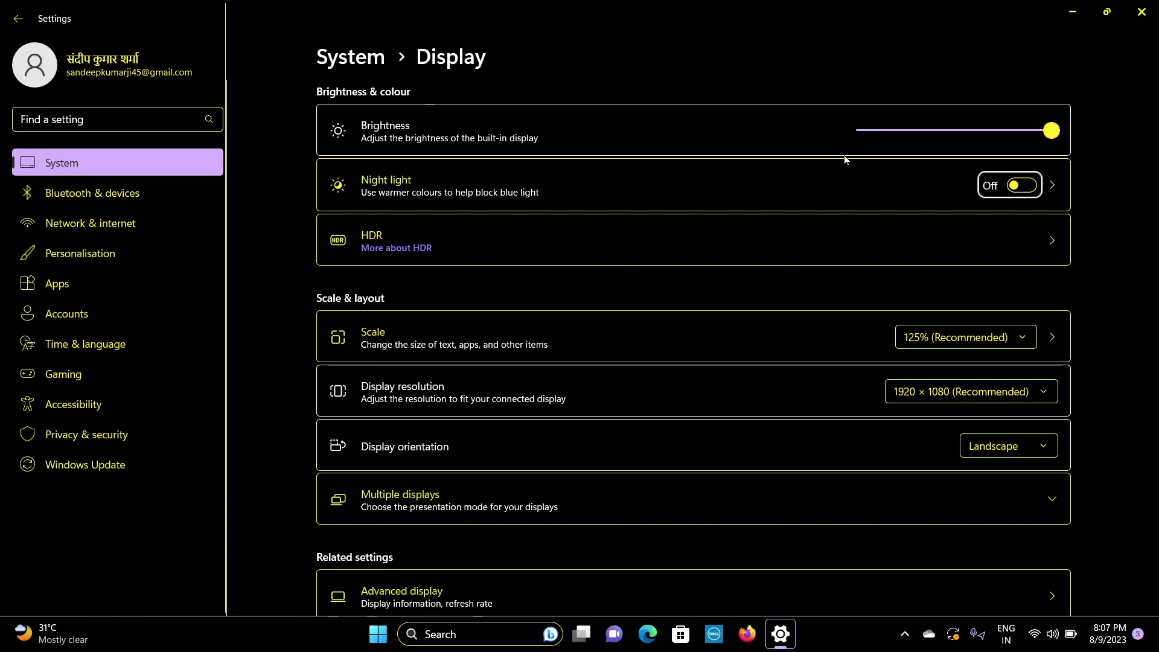
key(Tab)
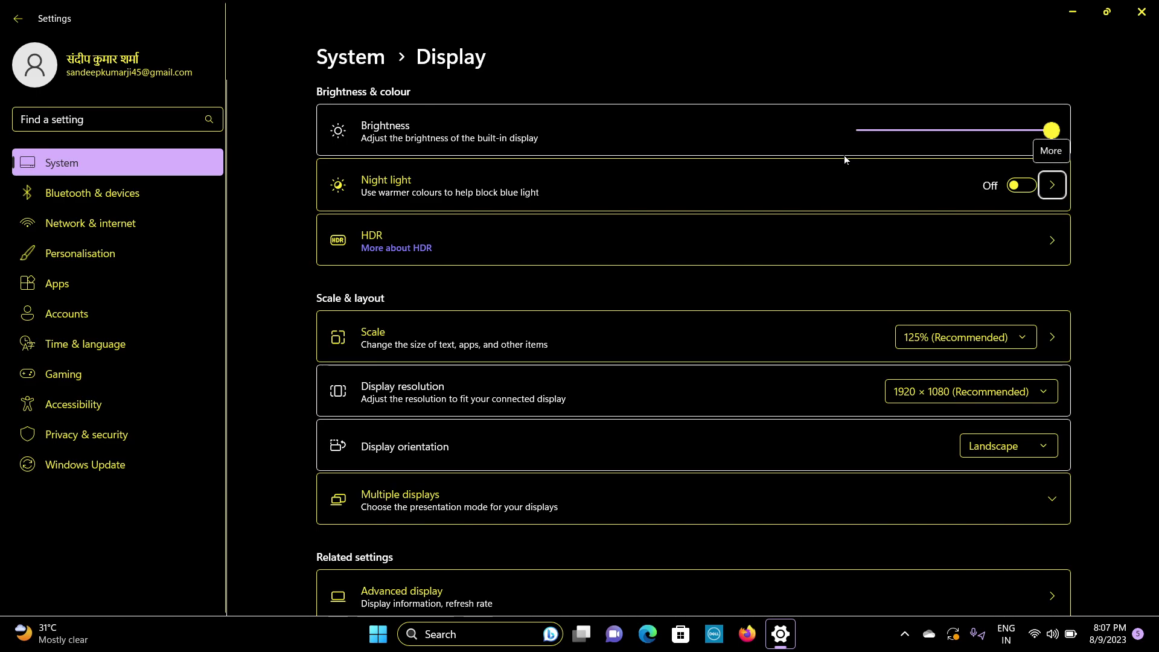
key(Tab)
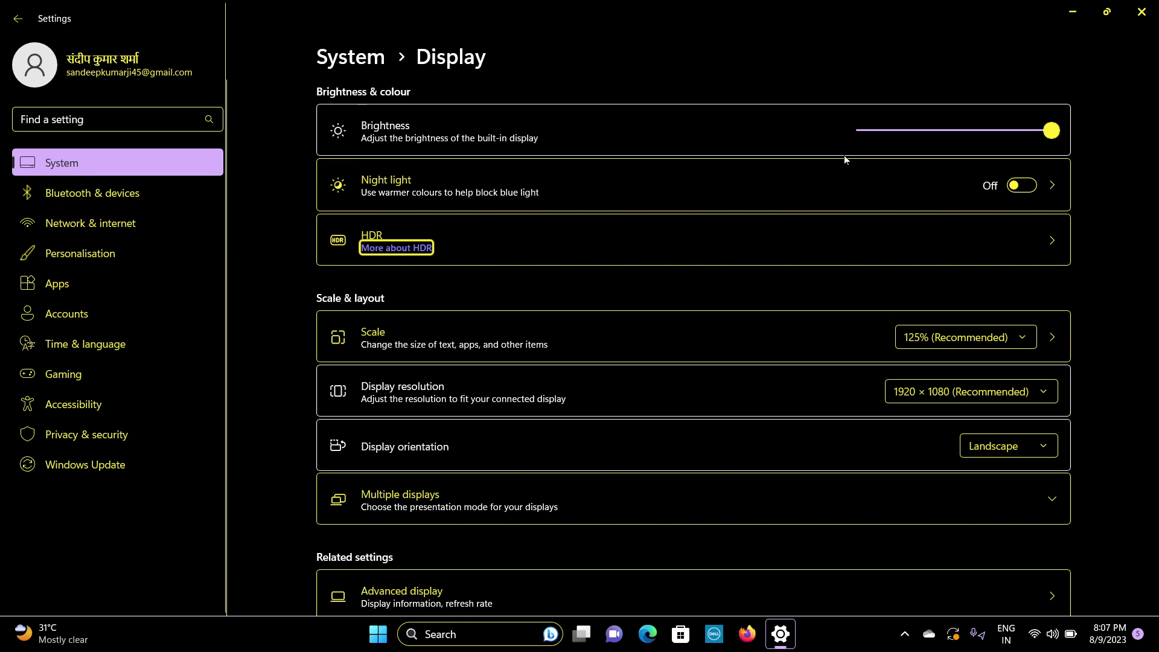
key(Tab)
- Look through the available Scale percentages up to 175%, return to 125% (Recommended) and leave the list
key(Tab)
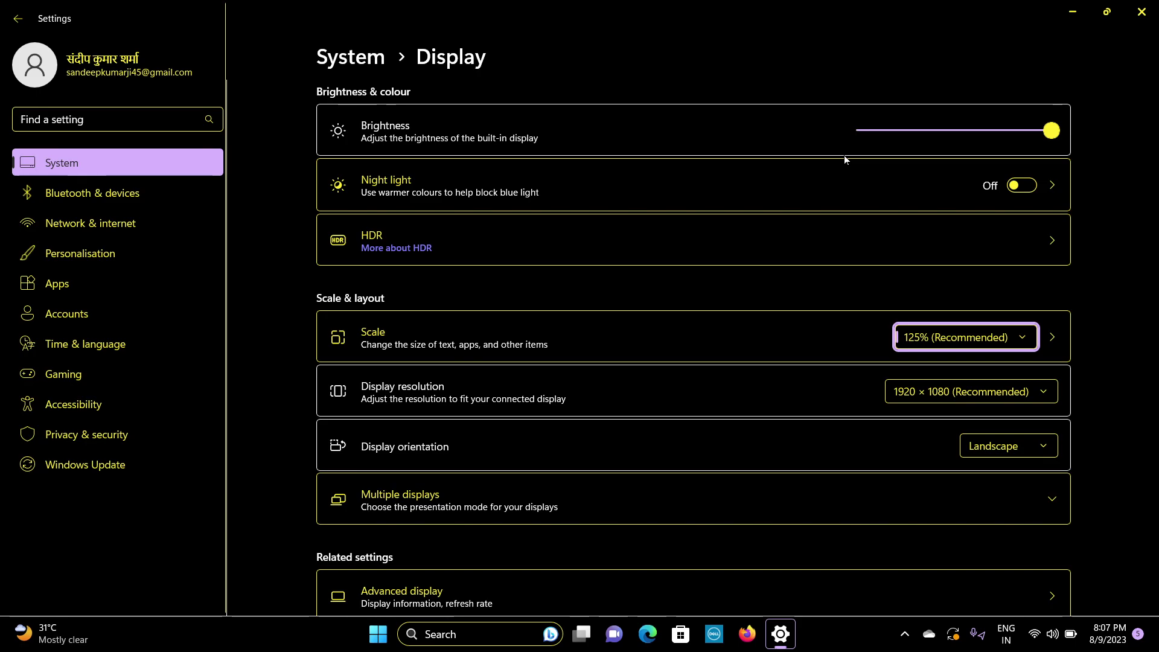
key(Return)
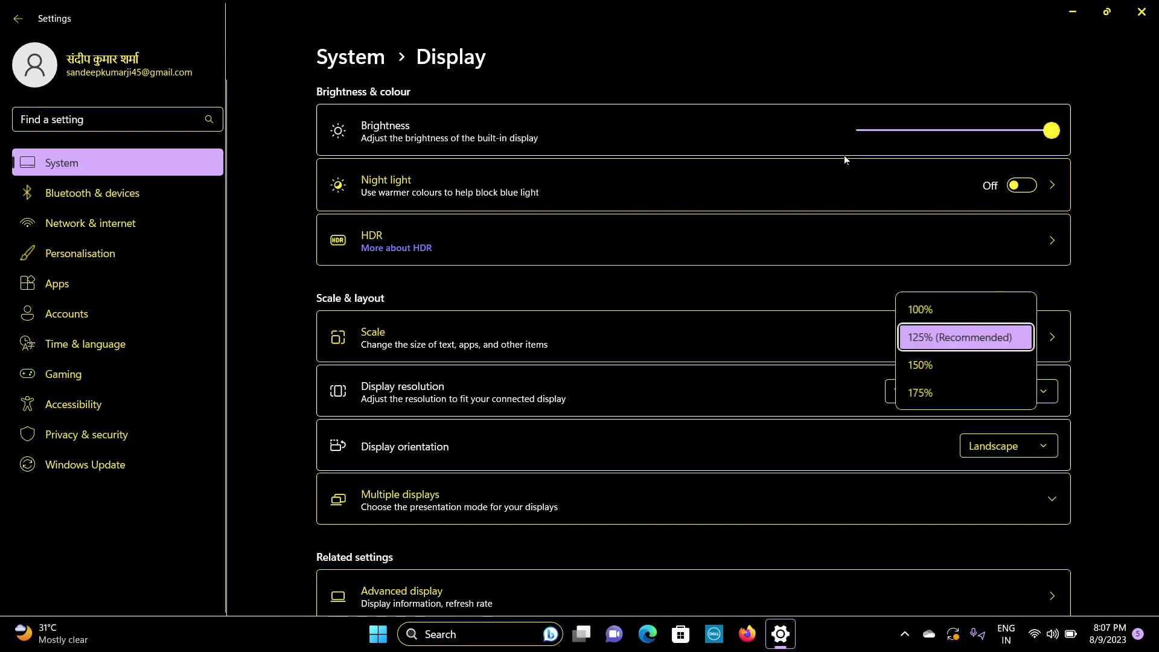
key(Down)
key(Down)
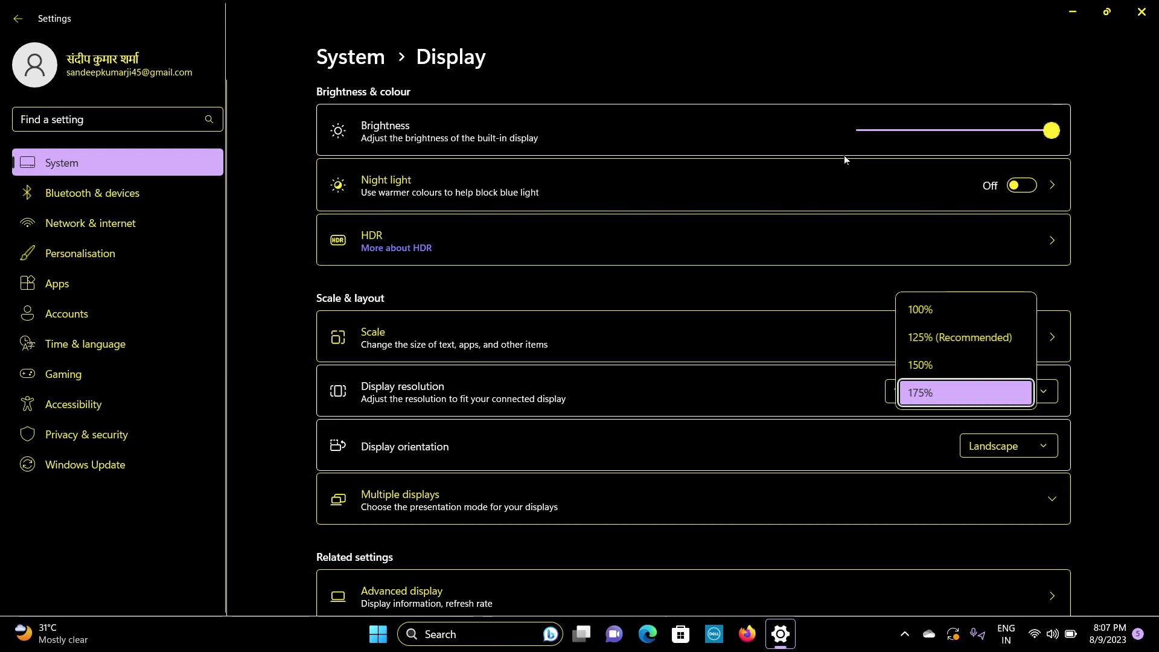
key(Up)
key(Up)
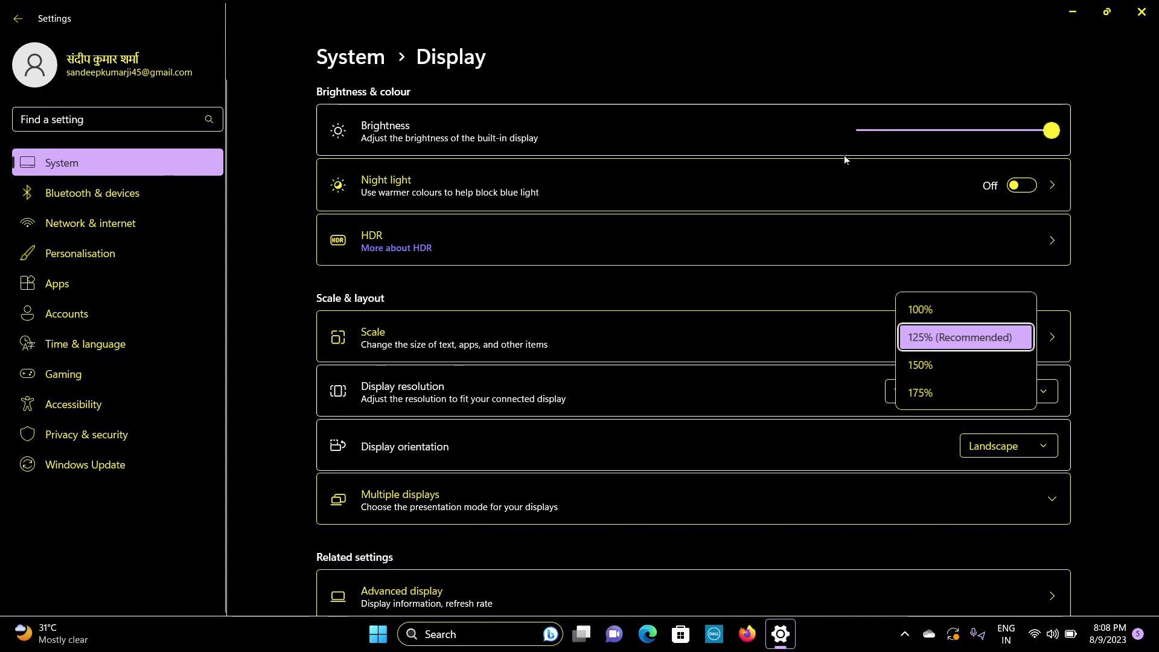
key(Tab)
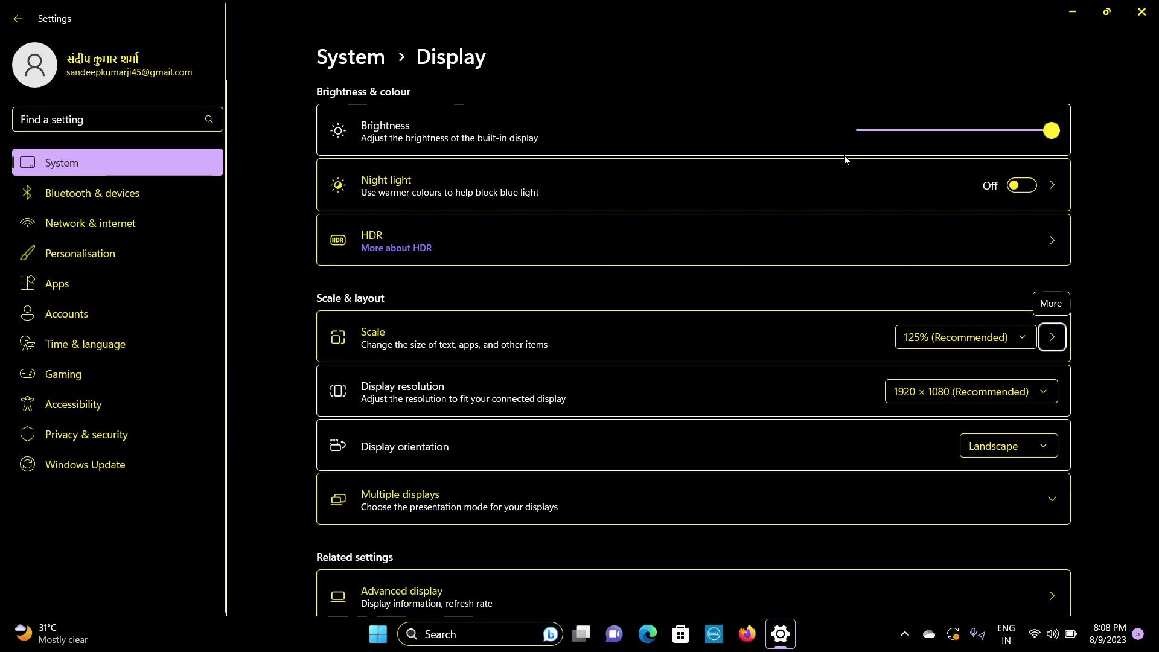
- Go through the display resolution, orientation and multiple displays settings, and open the Advanced display settings
key(Tab)
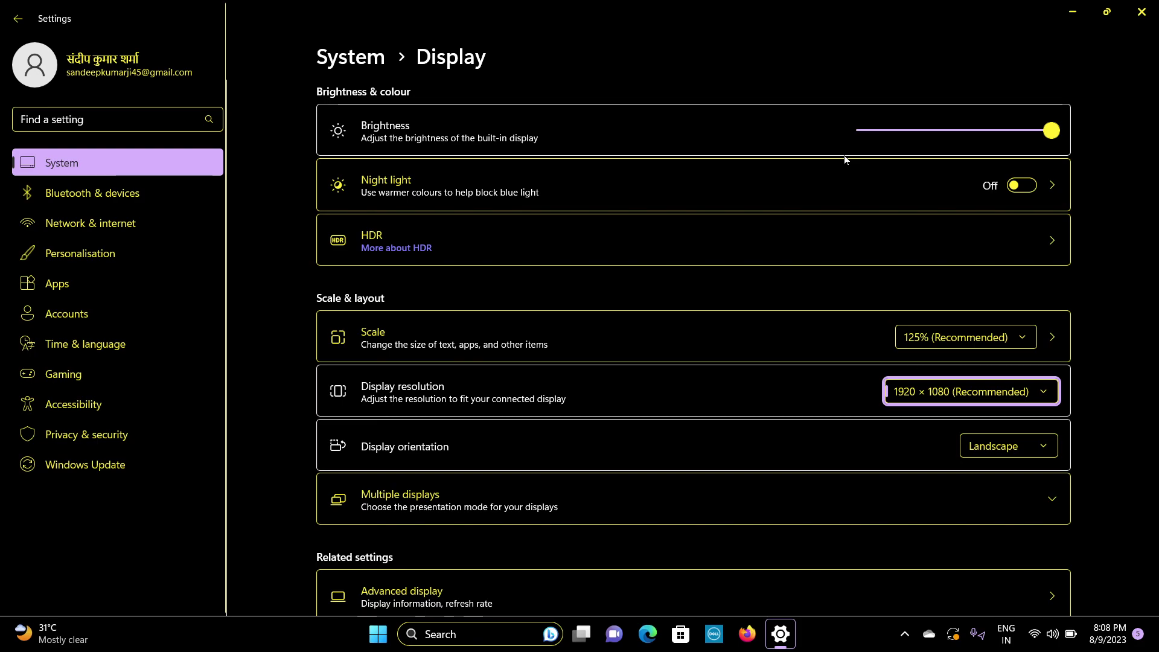
key(Tab)
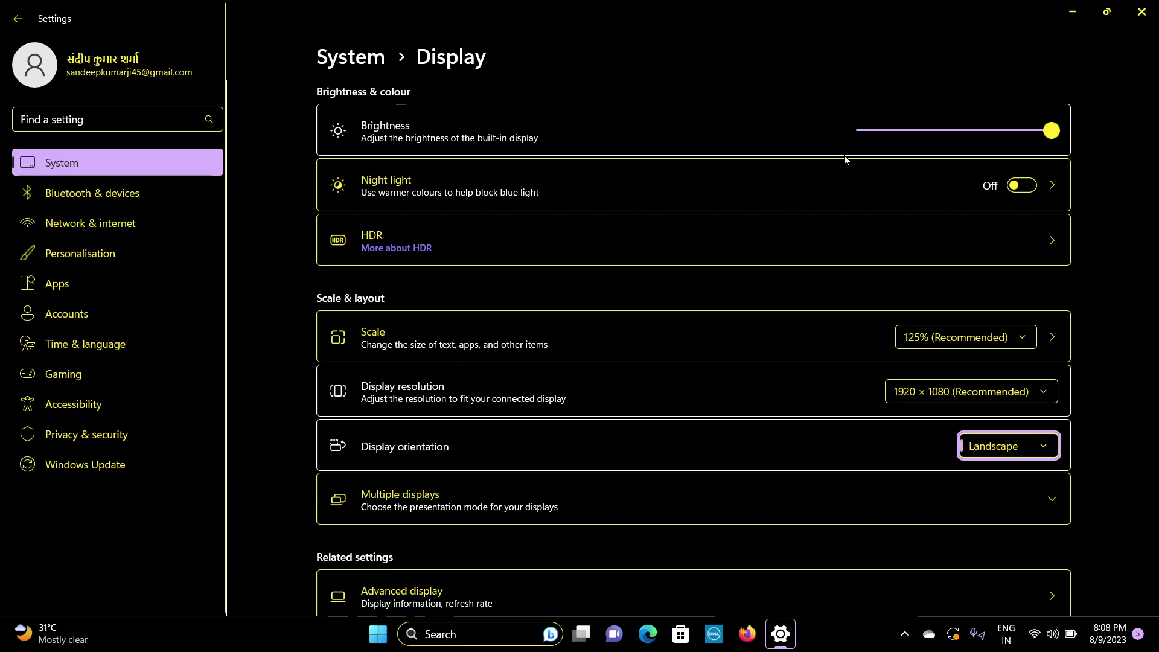
key(Tab)
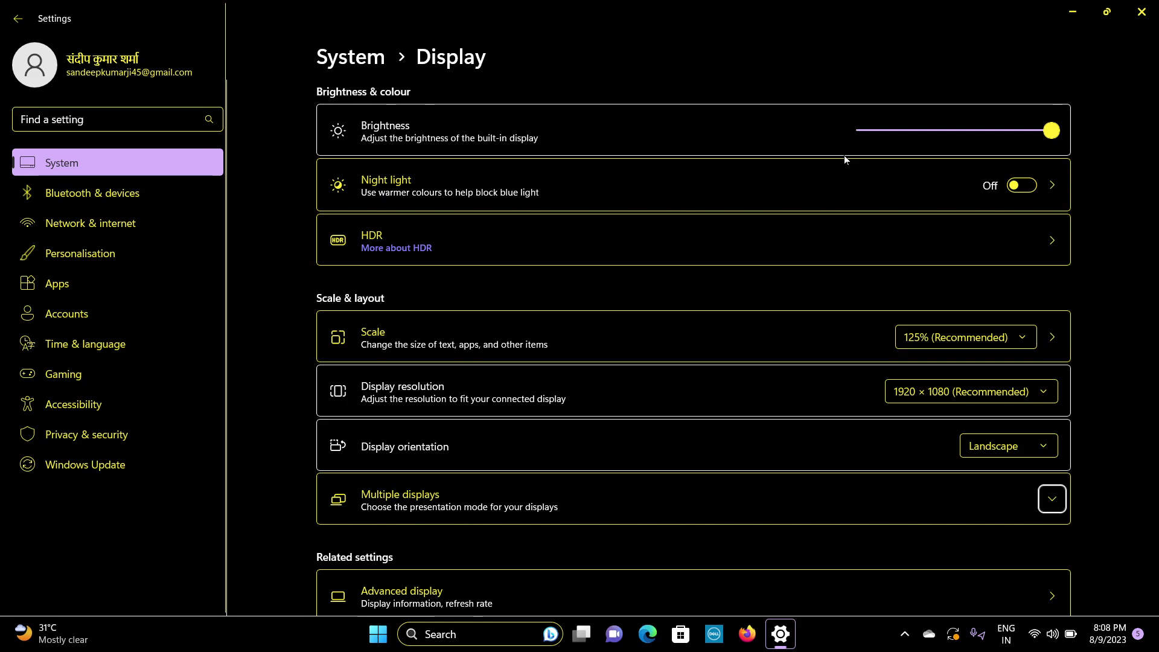
key(Tab)
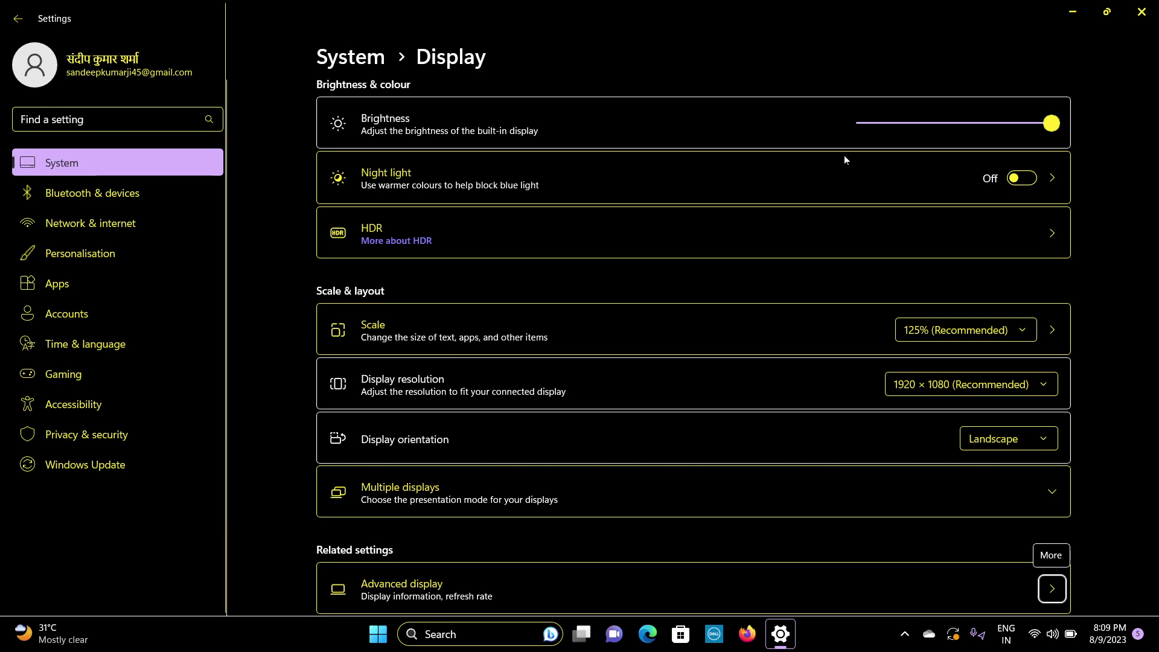
key(Return)
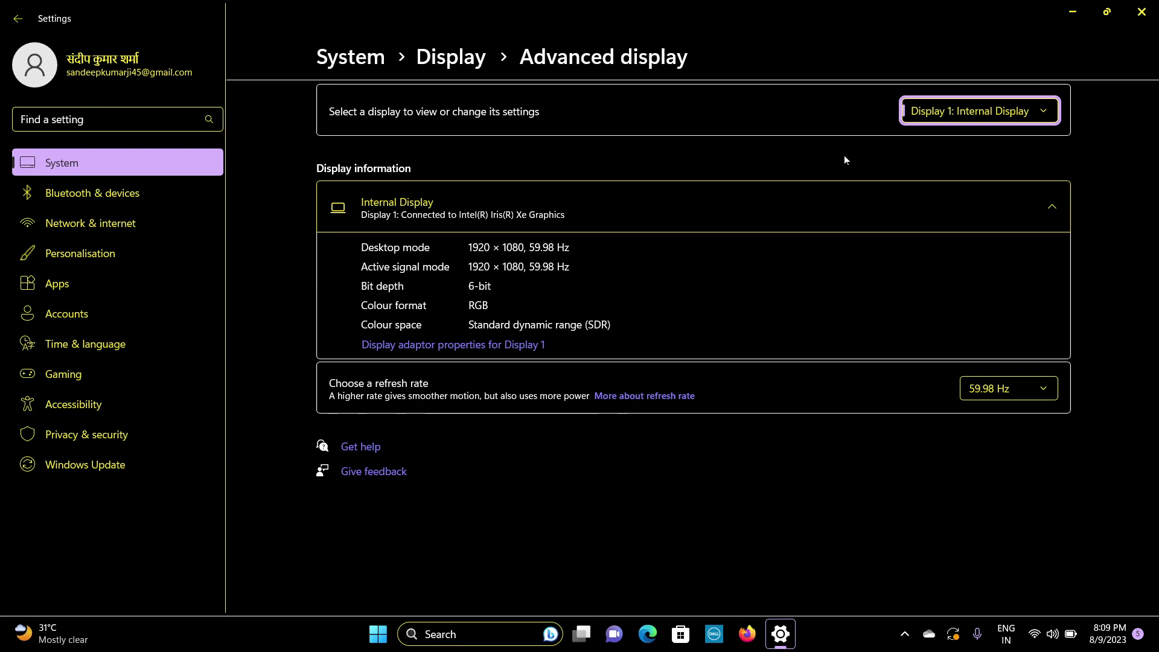
- Review the Advanced display options, covering the display information, the adaptor properties link and the refresh rate choice
key(Tab)
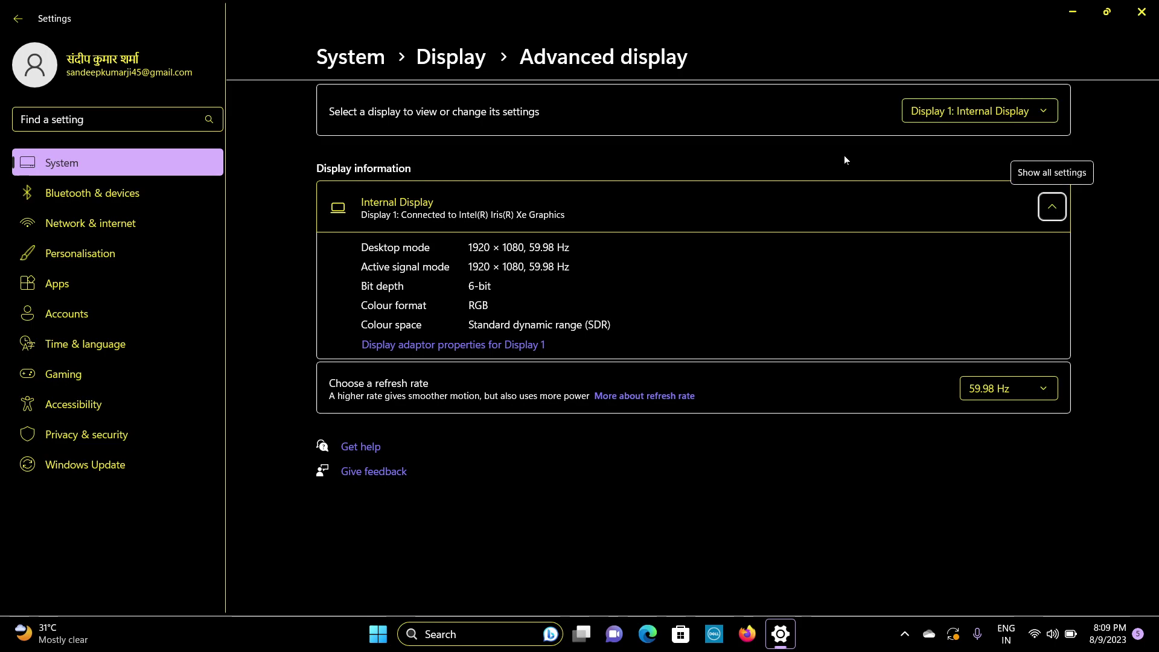
key(Tab)
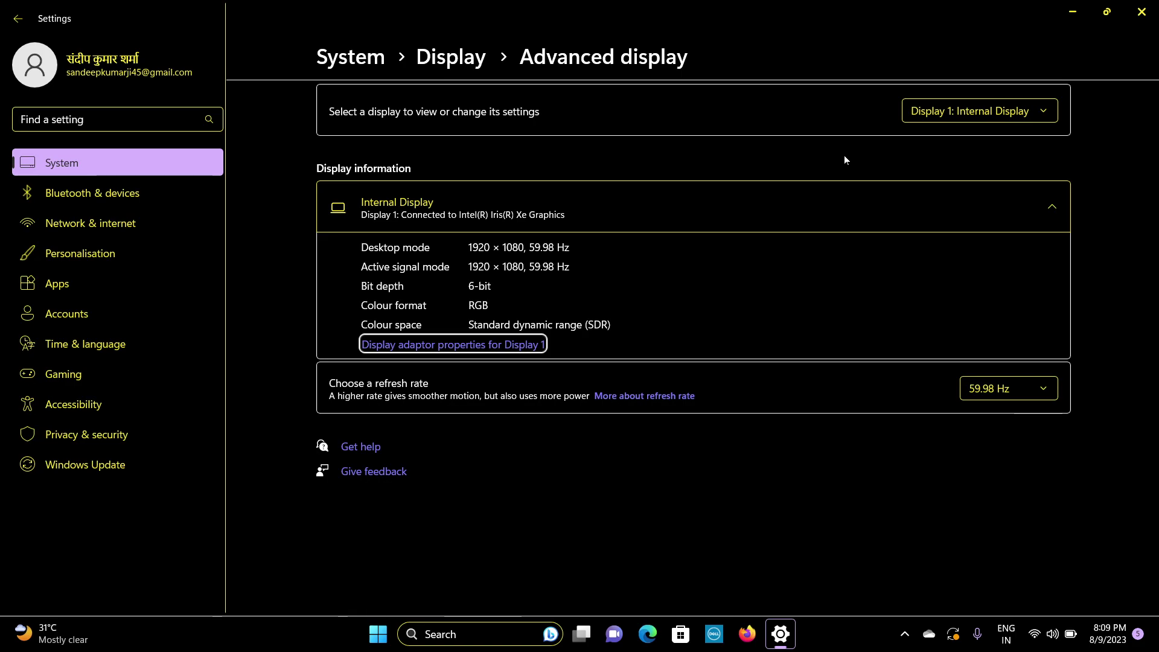
key(Tab)
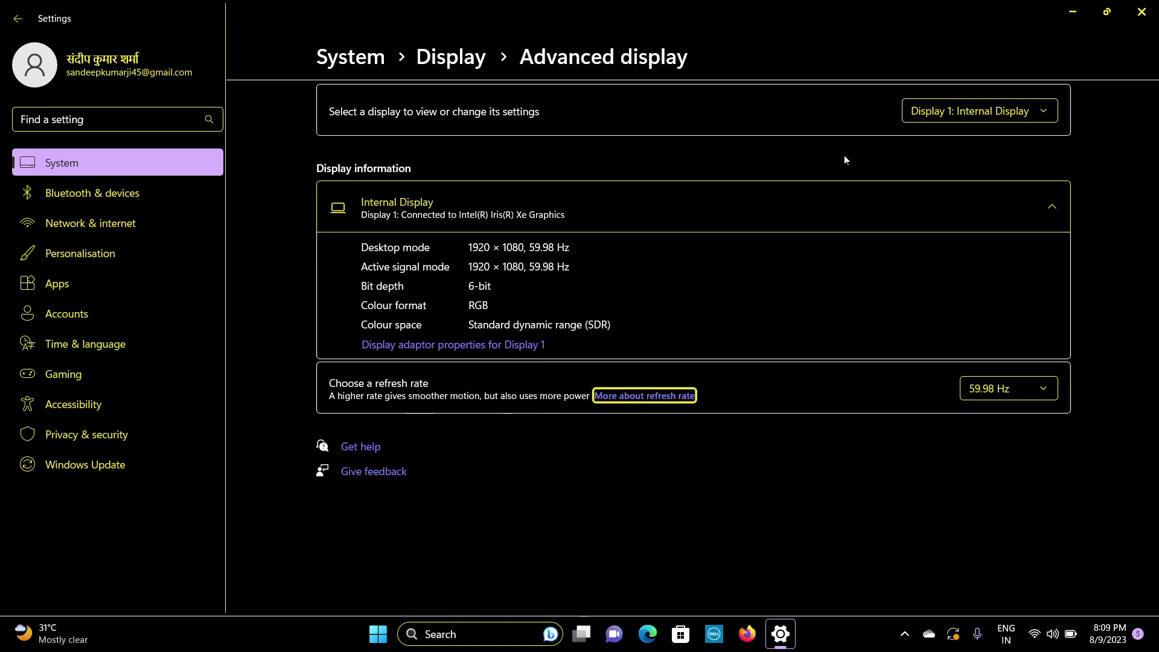
key(Tab)
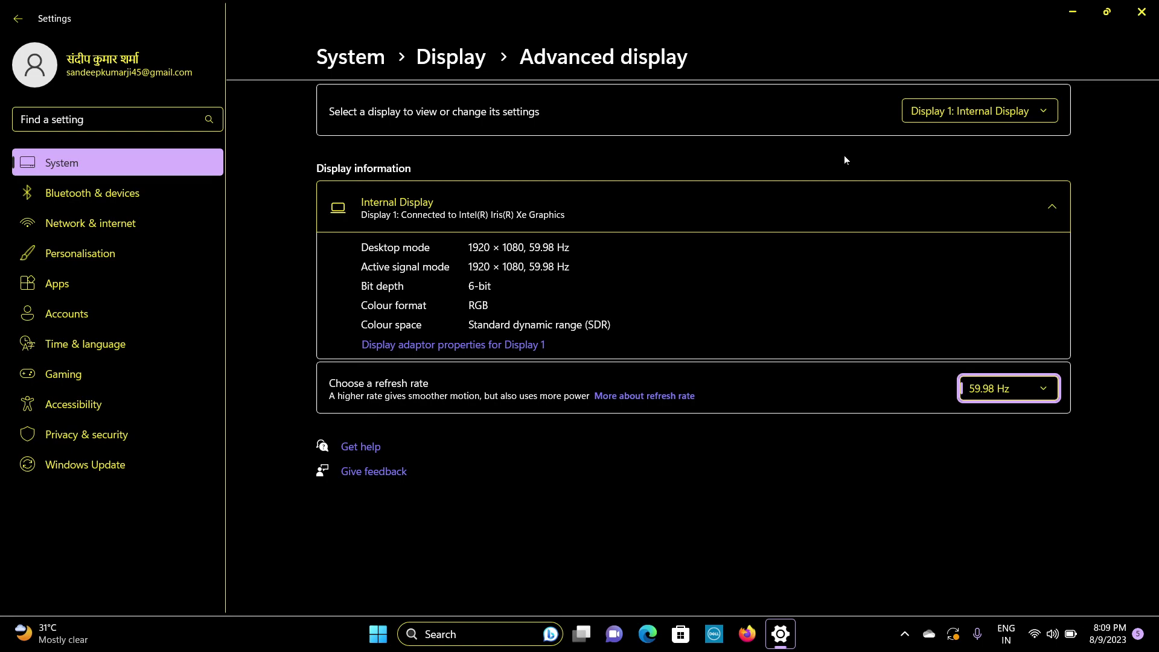
- Go back from Advanced display through the Display settings to the main System page
key(Tab)
key(Tab)
key(Tab)
key(Tab)
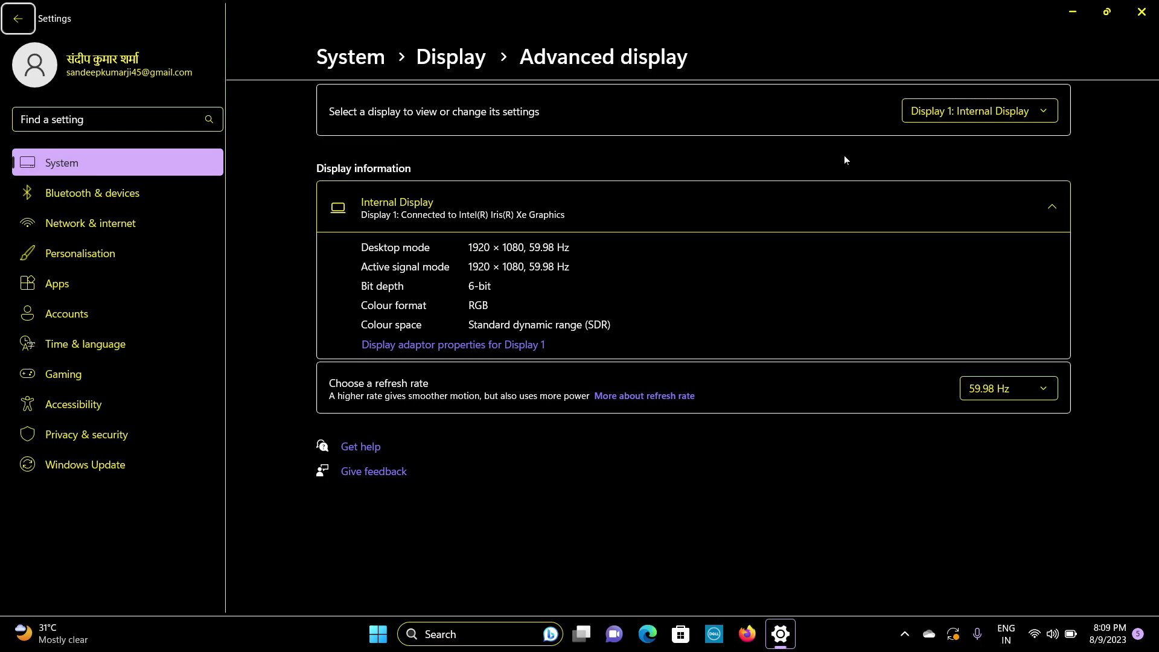
key(Tab)
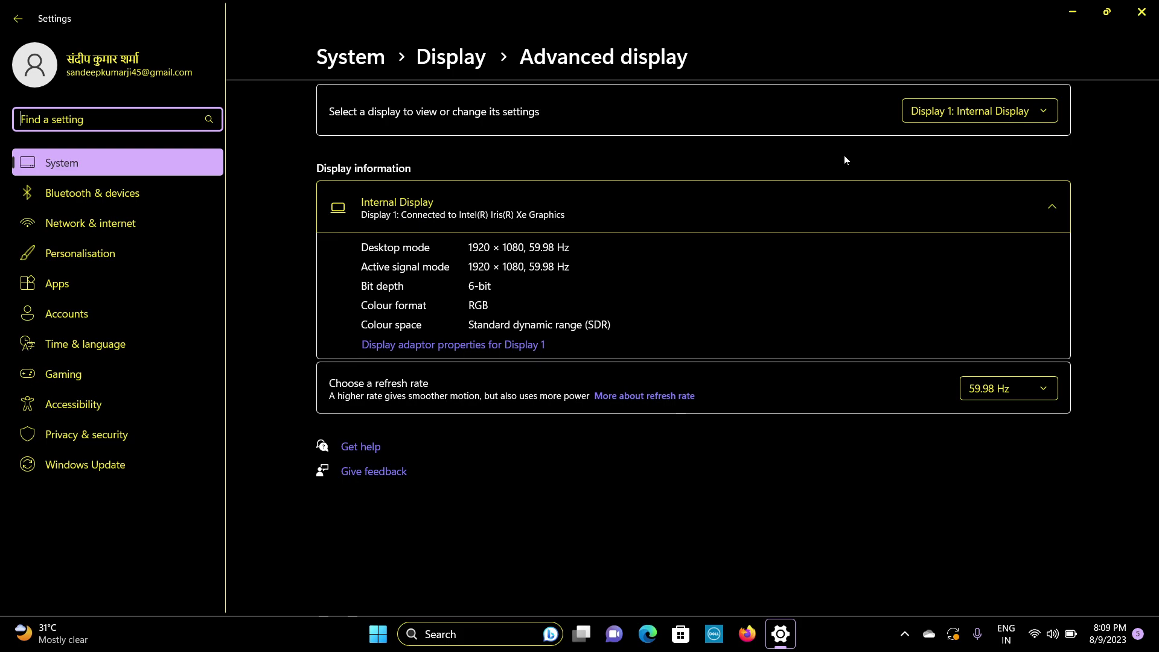
key(shift+Tab)
key(shift+Tab)
key(Return)
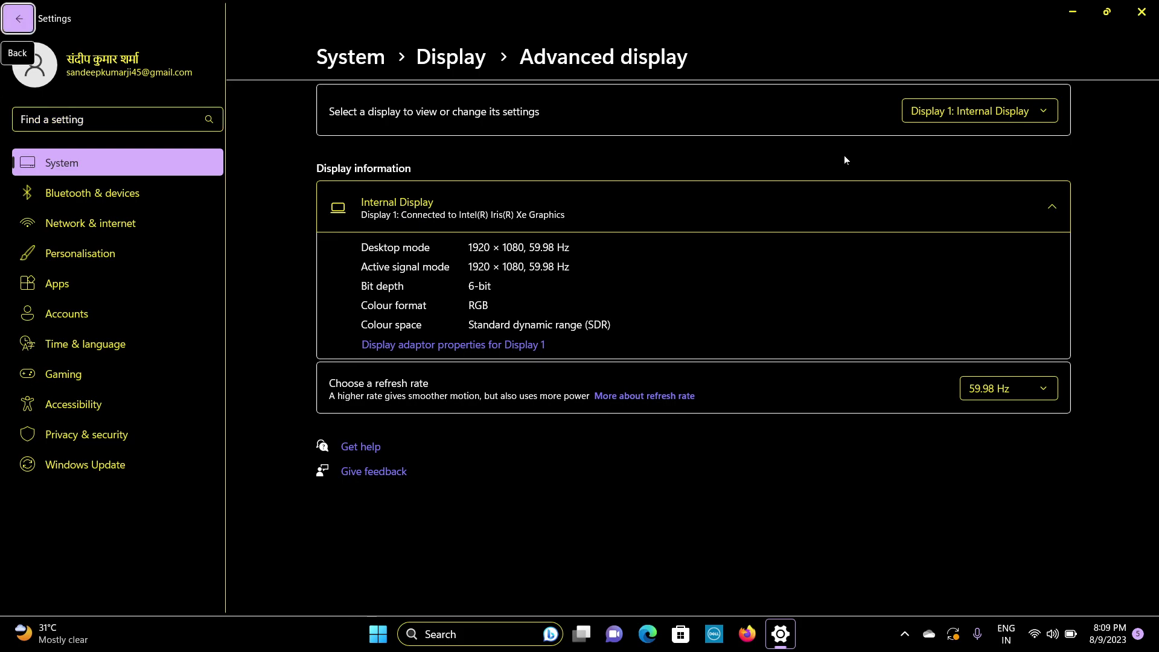
key(Tab)
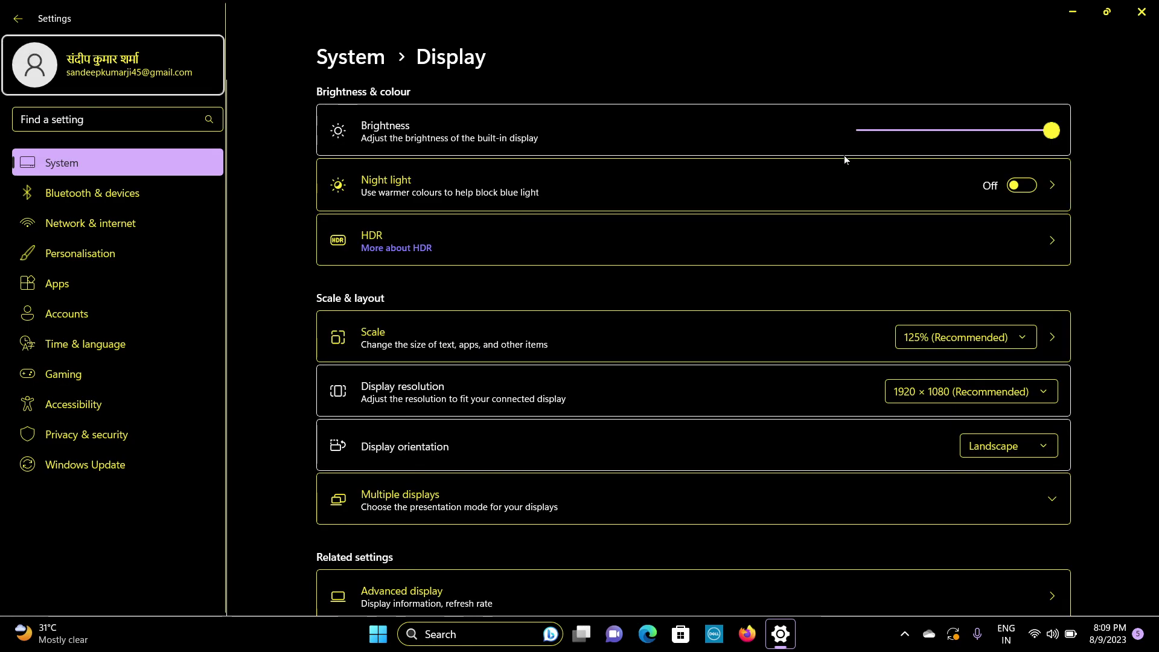
key(shift+Tab)
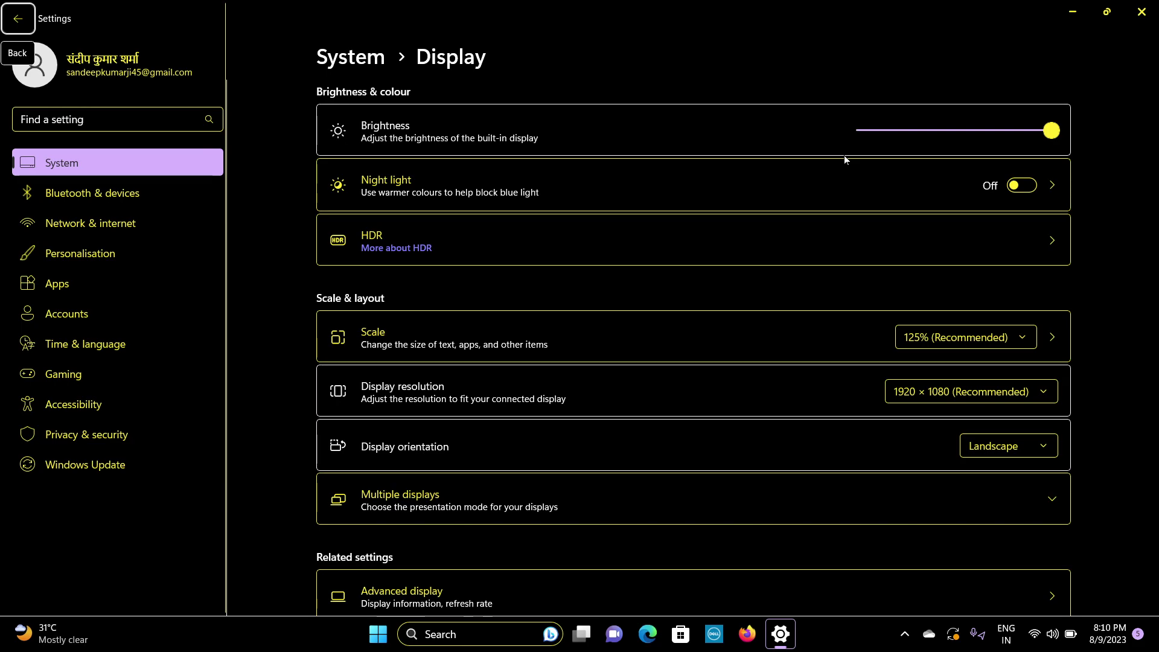
key(Return)
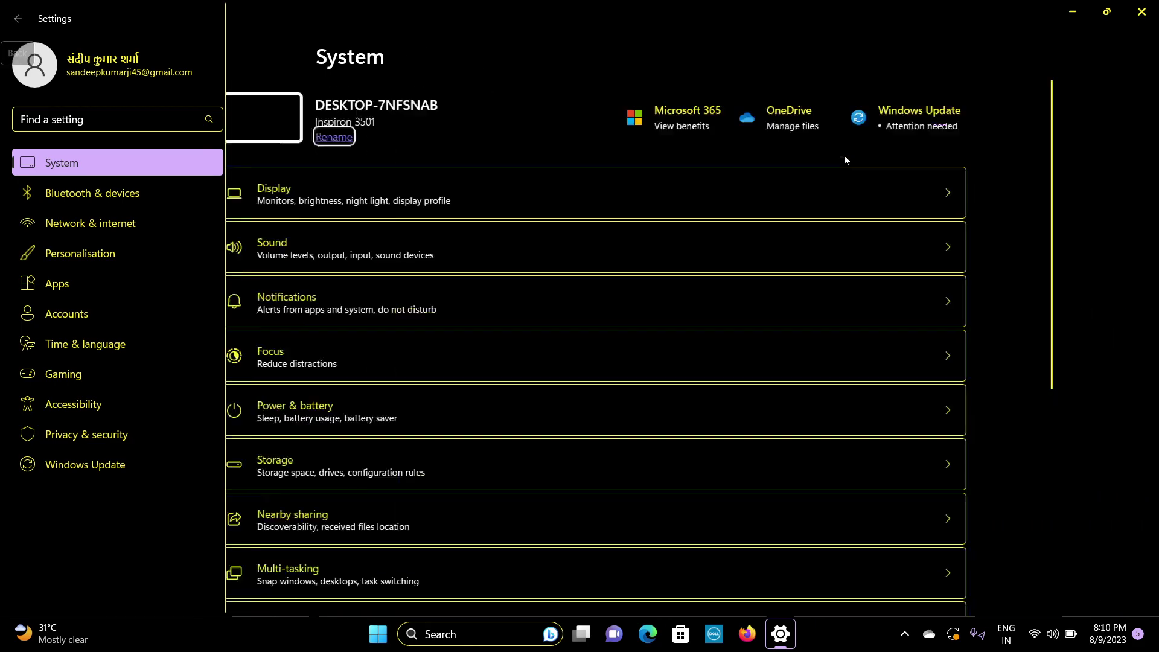
- Open the Sound settings from the System settings list
key(Tab)
key(Tab)
key(Tab)
key(Tab)
key(Tab)
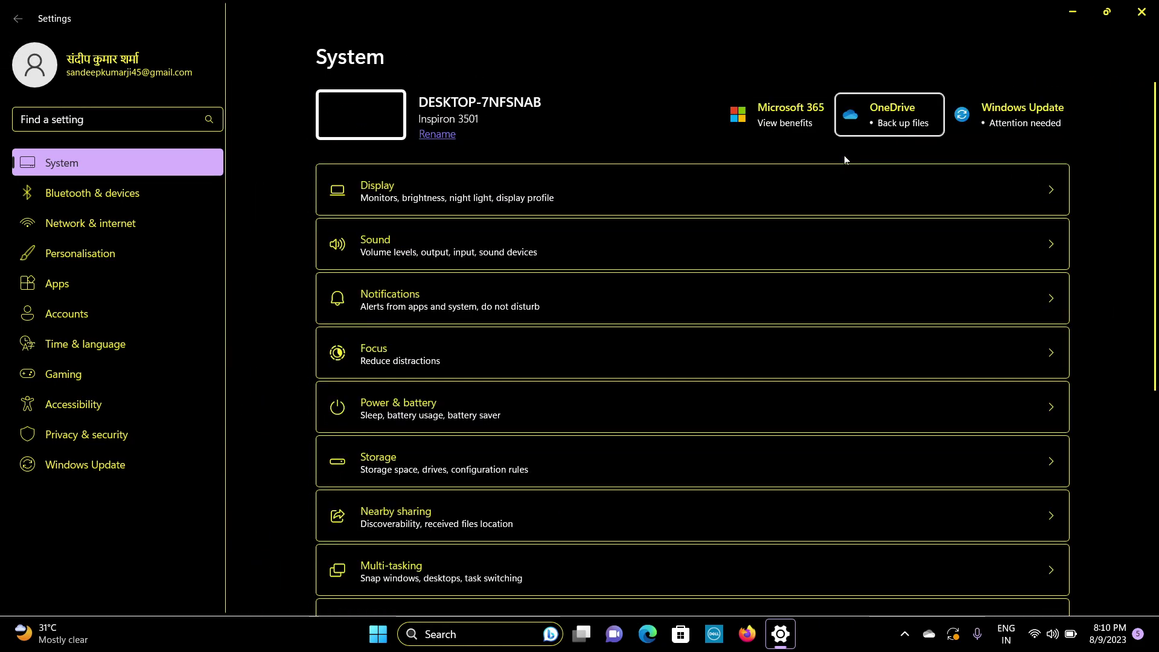
key(Tab)
key(Tab)
key(Tab)
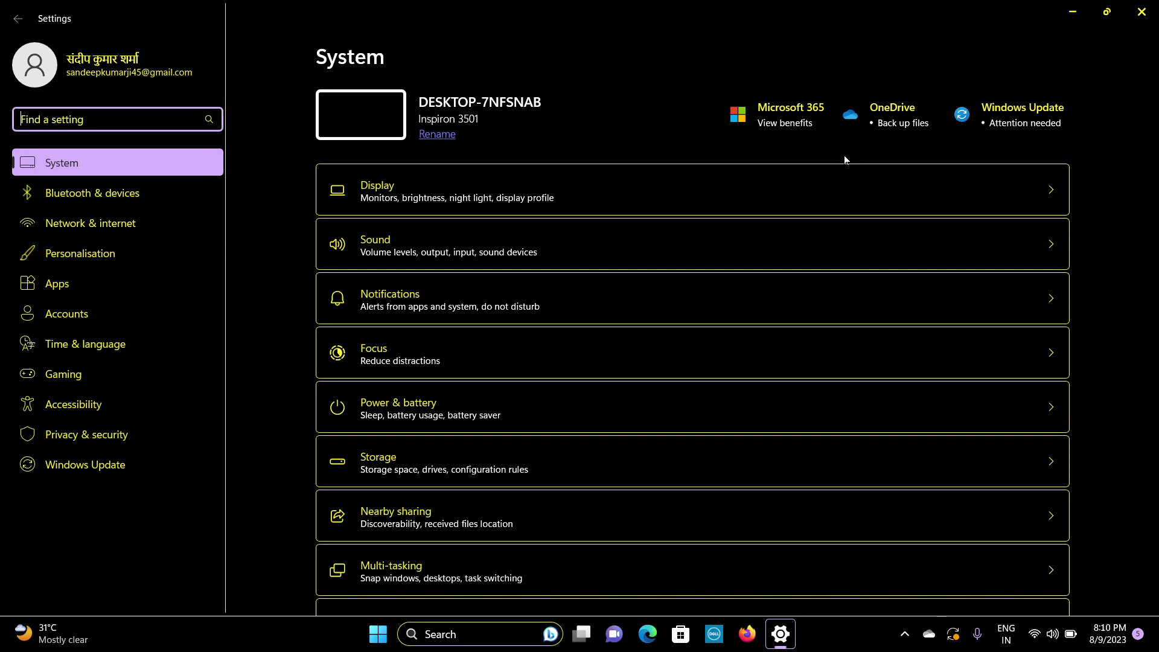
key(Tab)
key(Tab)
key(Tab)
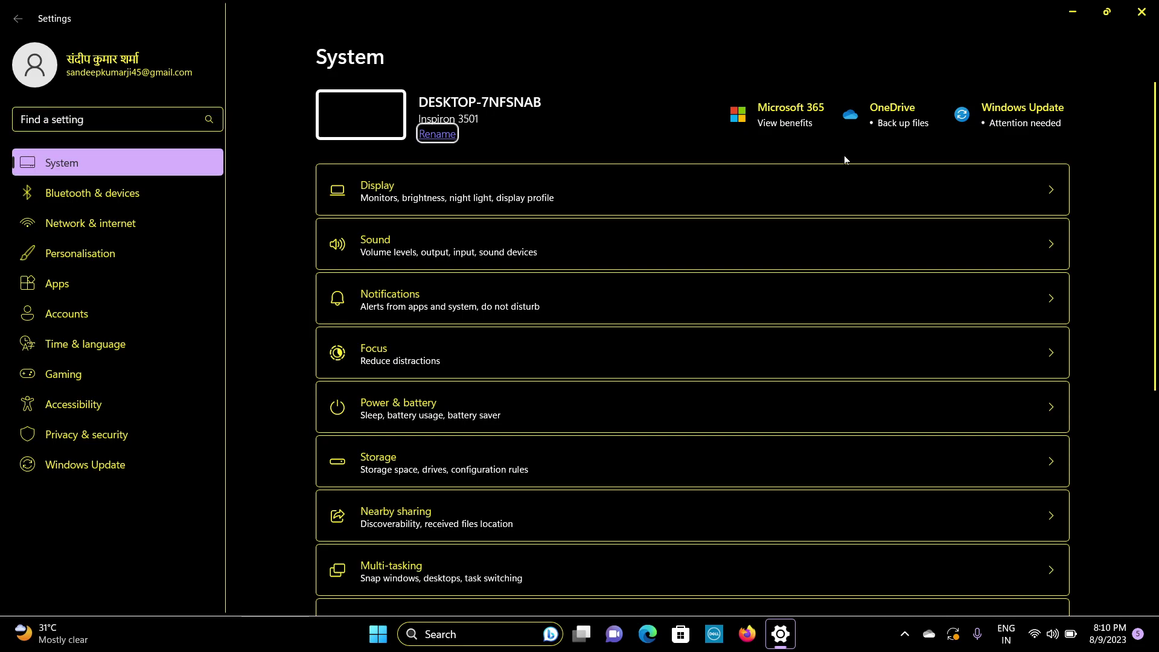
key(Tab)
key(Tab)
key(Down)
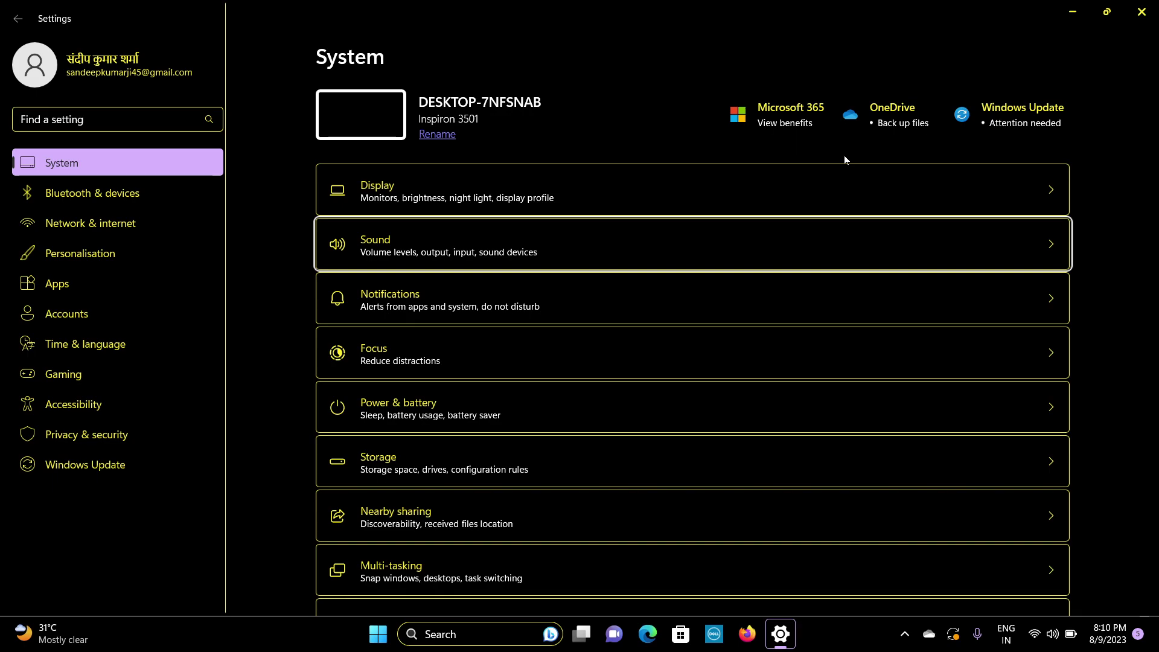
key(Return)
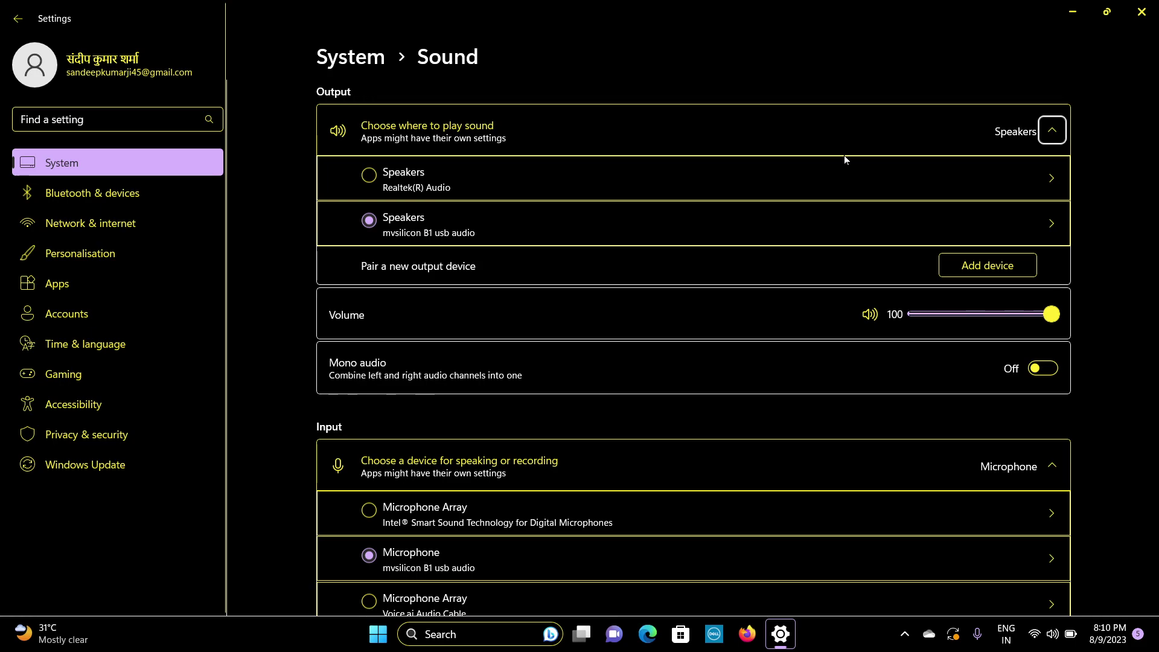
- Go through the Sound output settings, covering the speaker choices, adding an output device, muting, volume and mono audio
key(Tab)
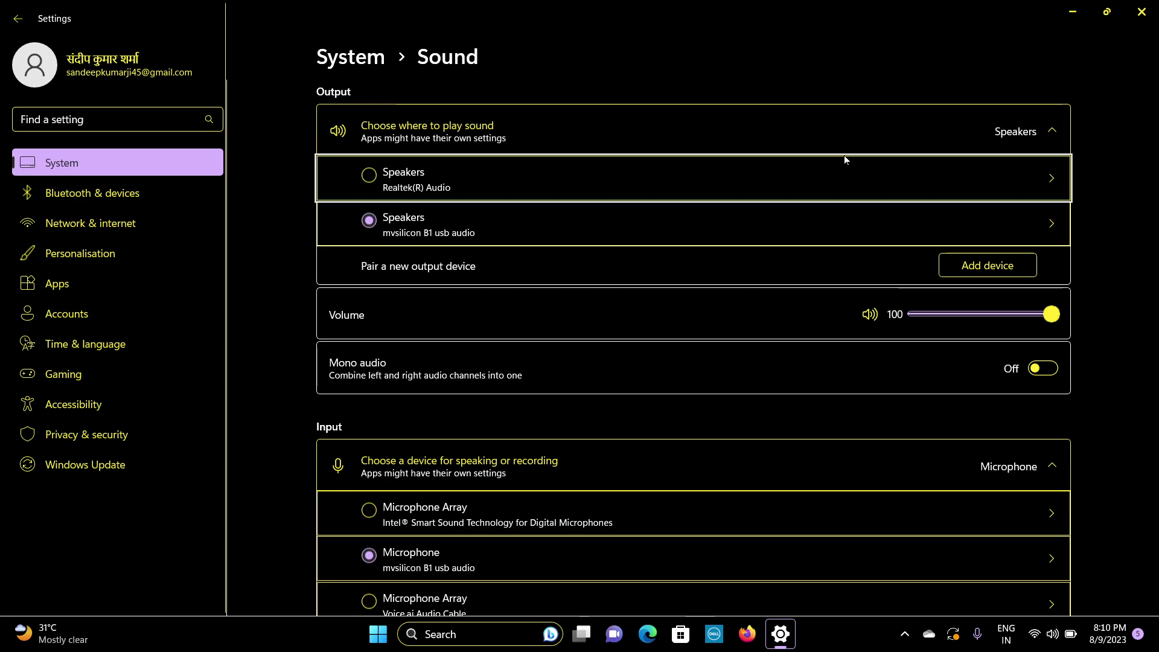
key(Tab)
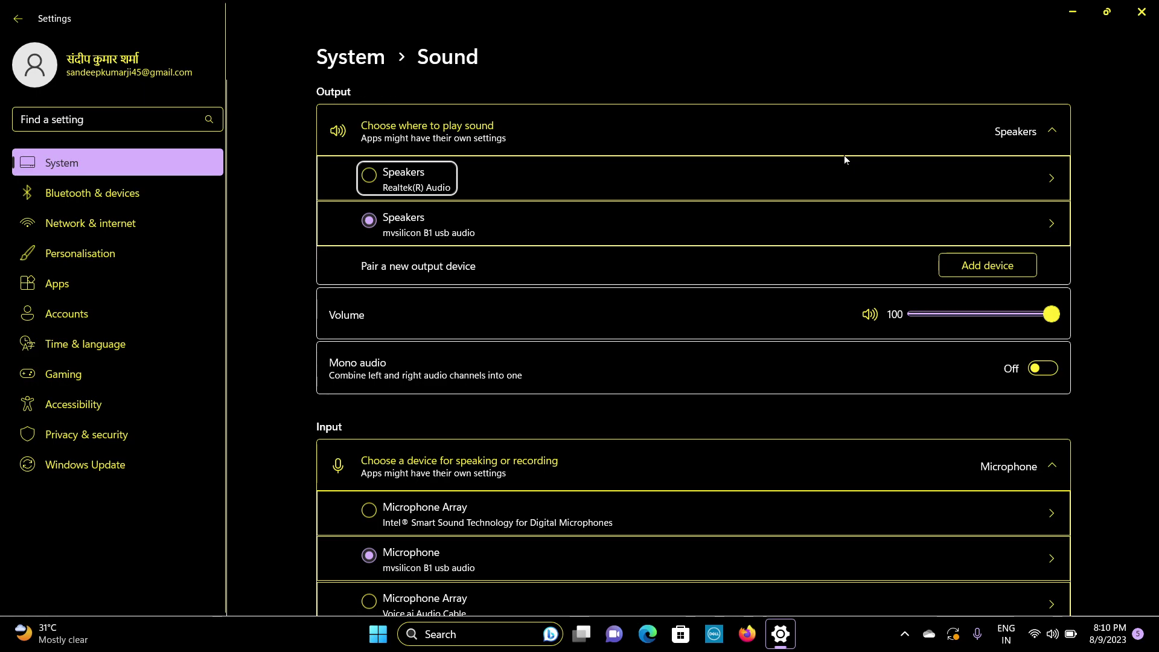
key(Tab)
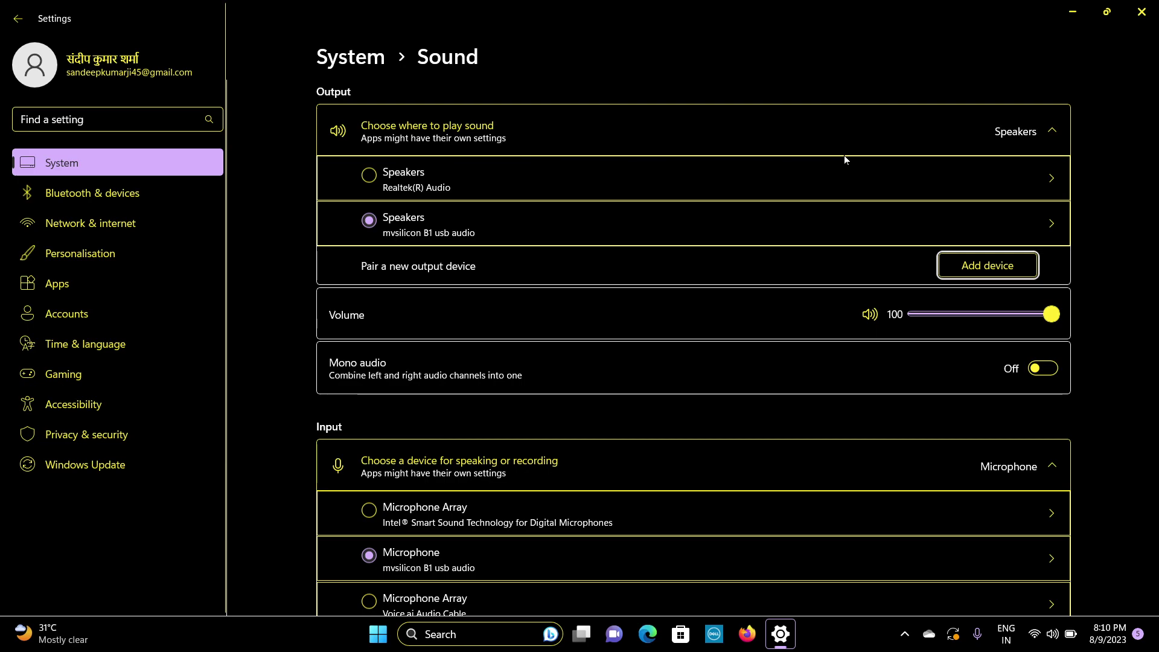
key(Tab)
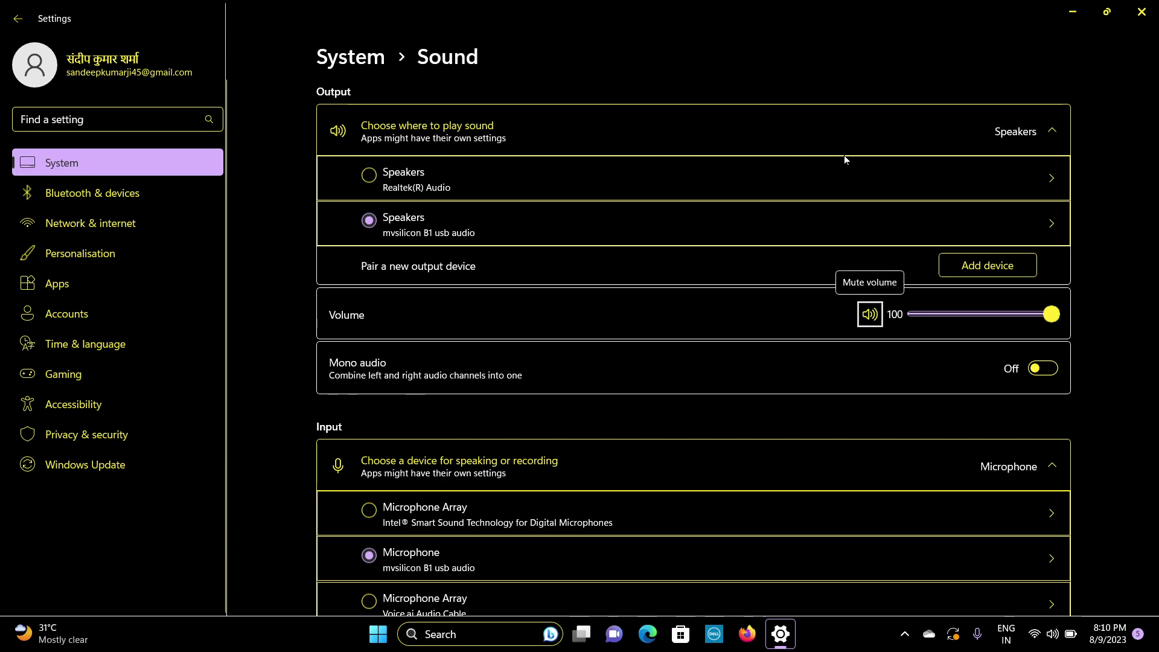
key(Tab)
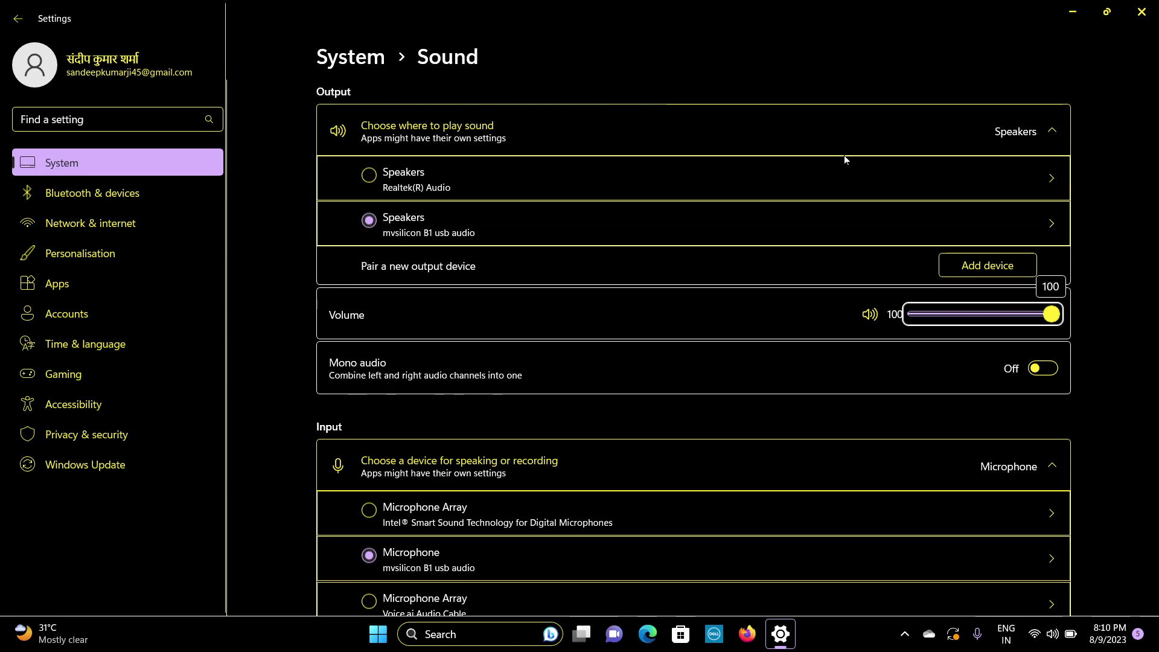
key(Tab)
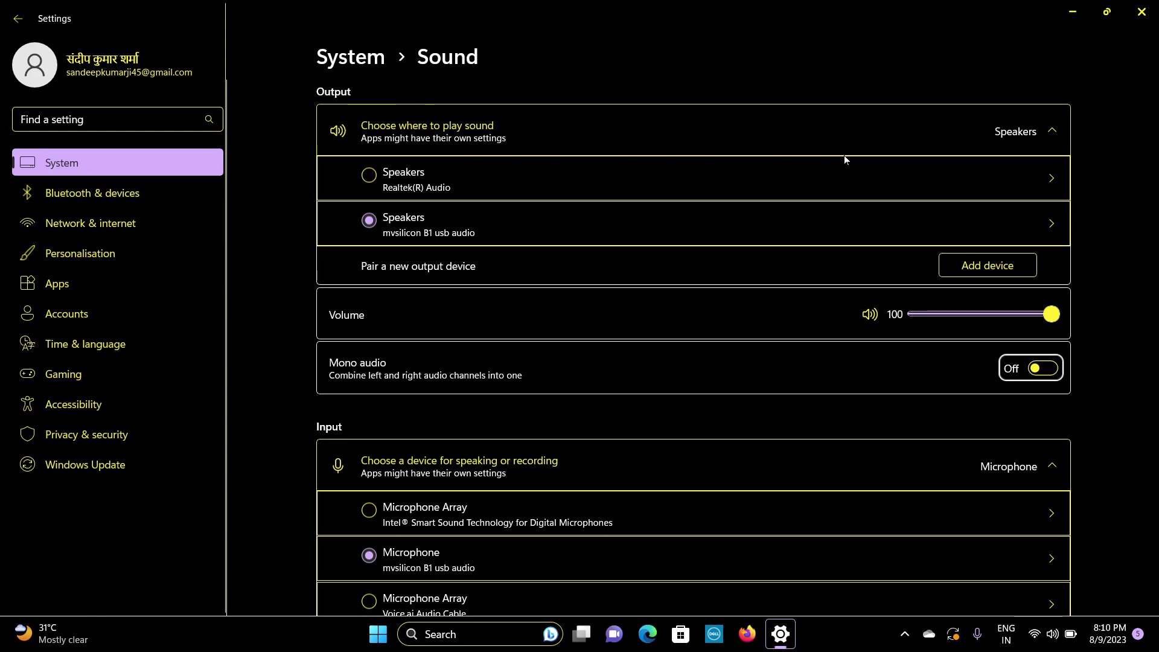
- Go through the Sound input settings, covering the microphone choices, adding an input device and the input volume
key(Tab)
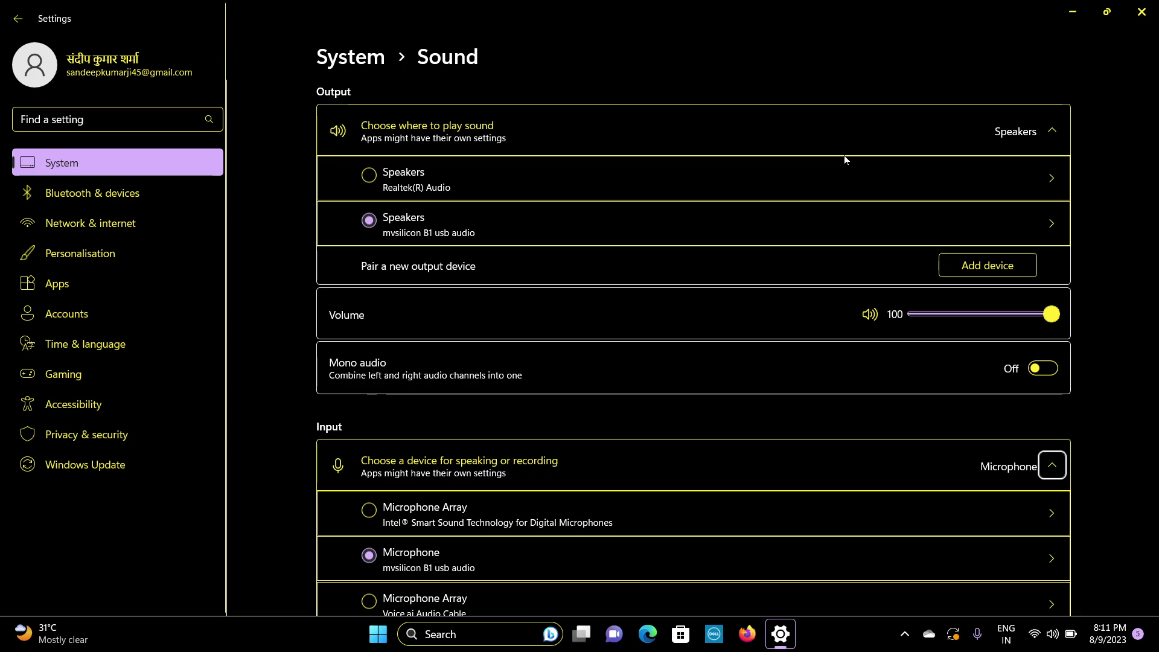
key(Tab)
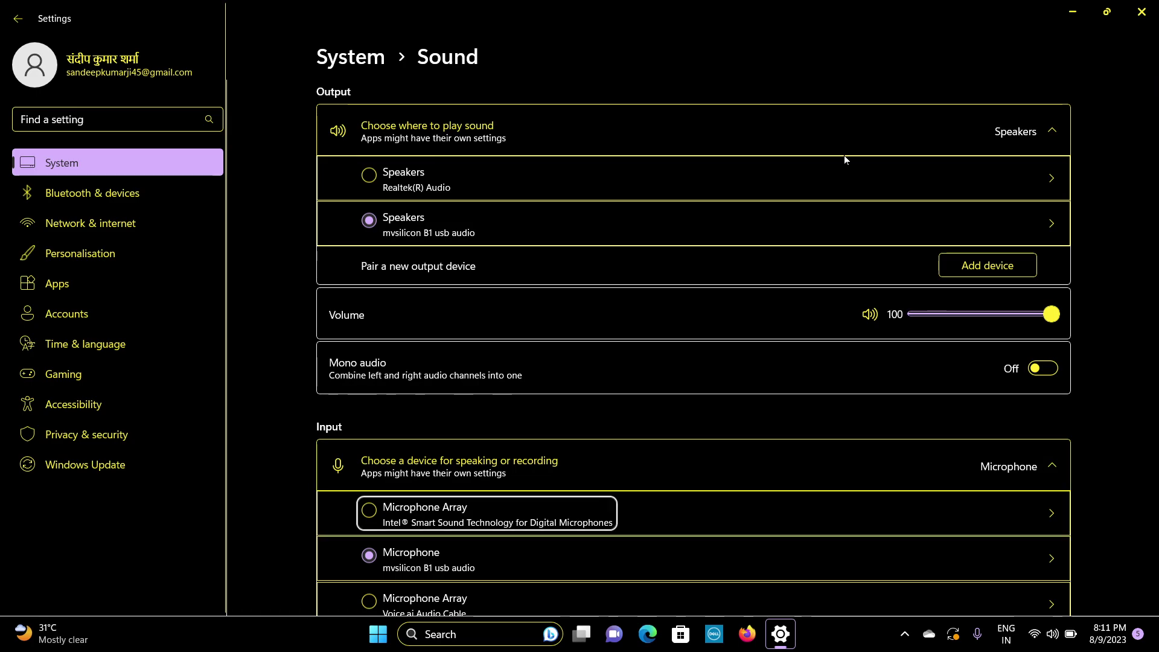
key(Tab)
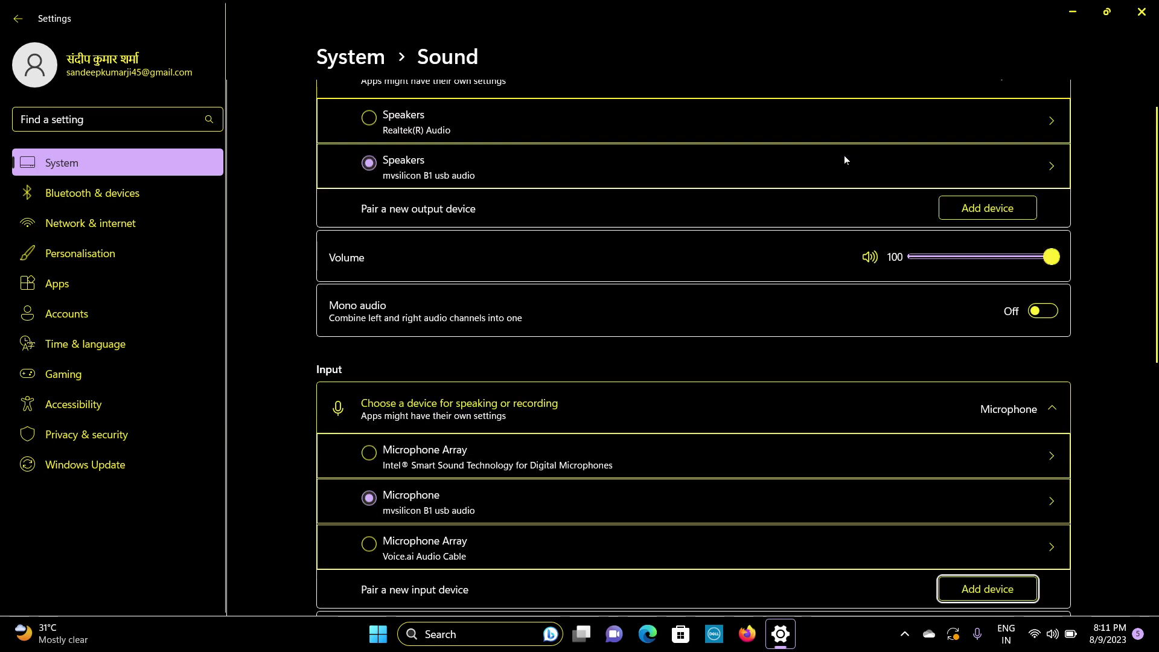
key(Tab)
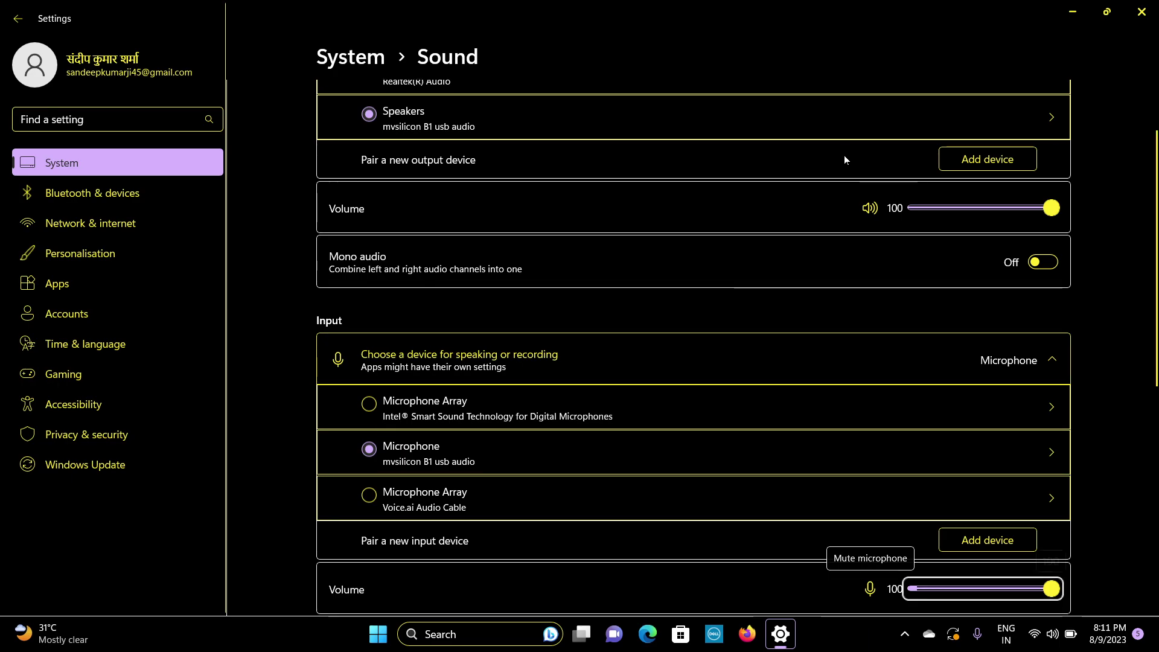
key(Tab)
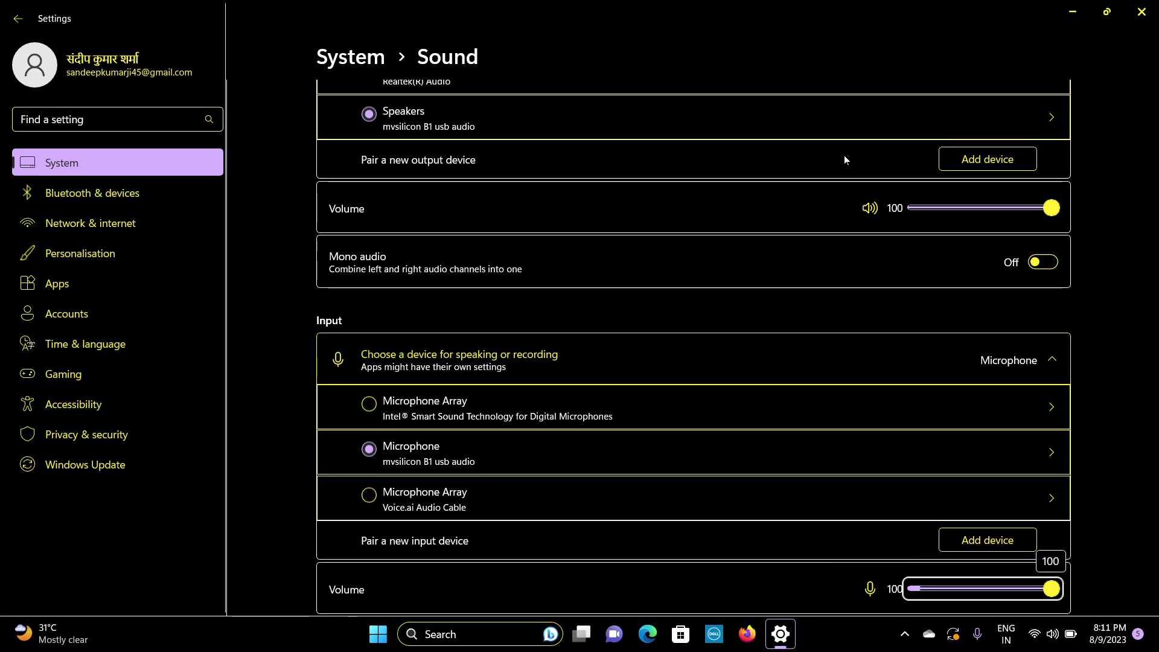
- Go past the sound troubleshooting links in the Advanced section and open All sound devices
key(Tab)
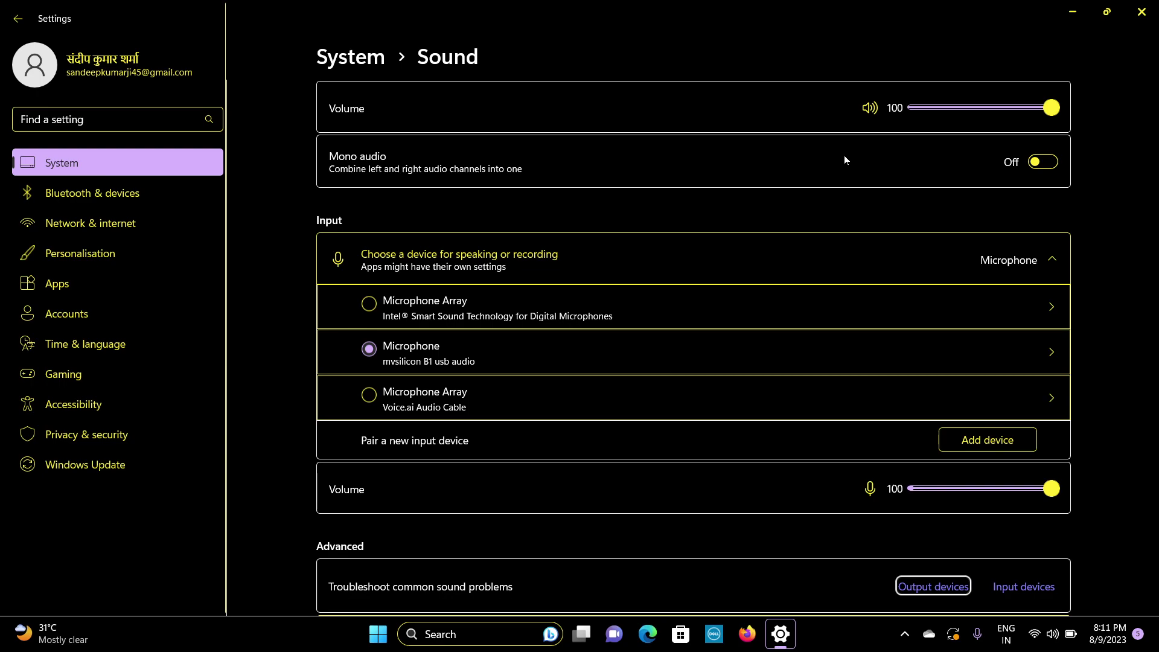
key(Tab)
key(Tab)
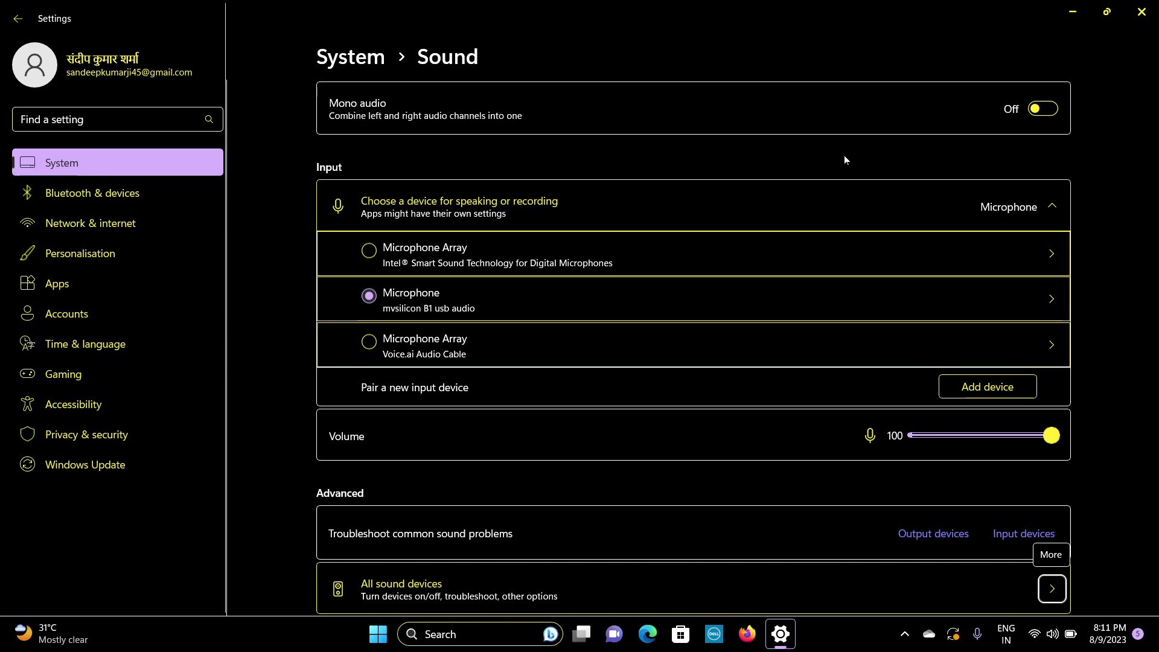
key(Return)
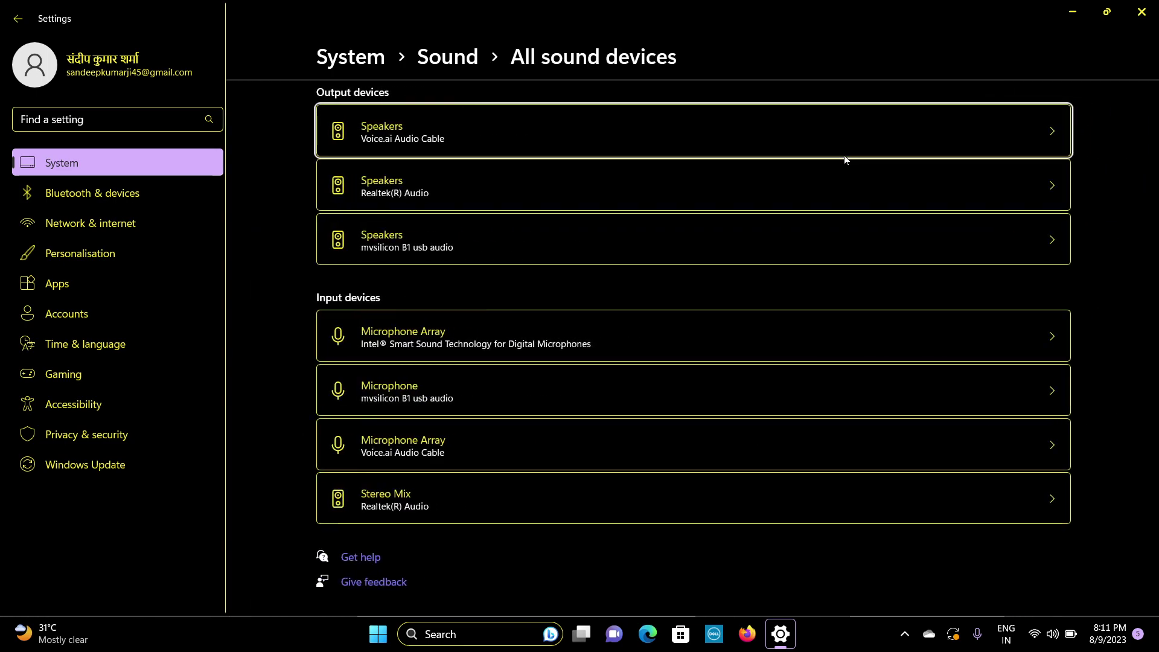
- Look over the output and input device lists in All sound devices and return to the Sound settings
key(Tab)
key(Tab)
key(Tab)
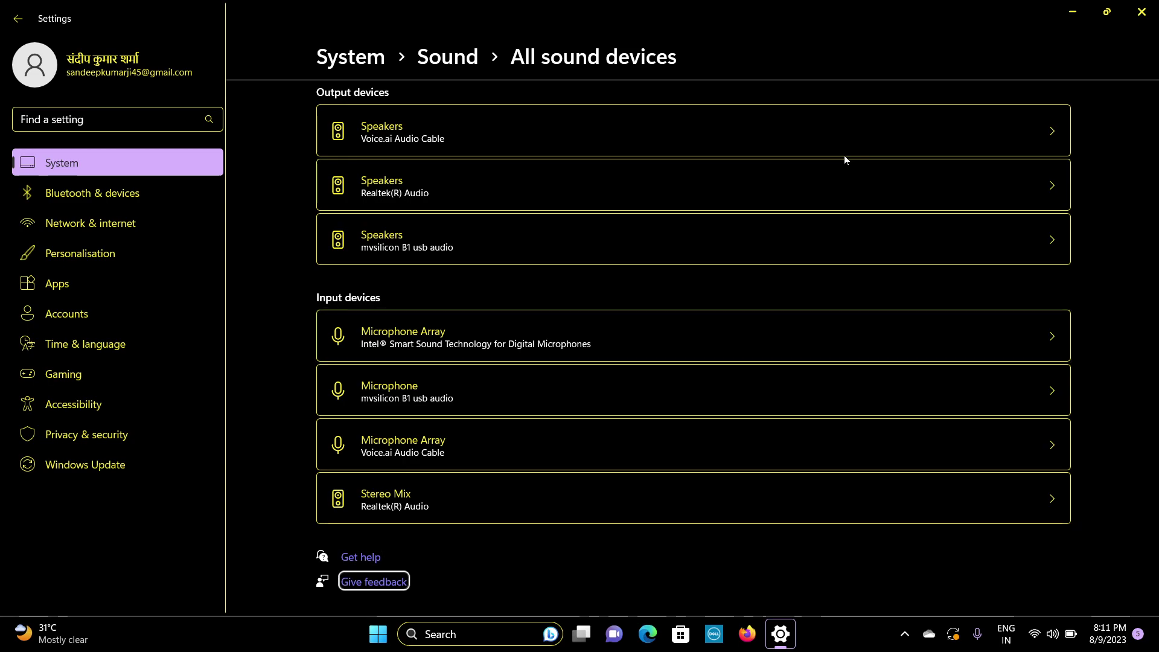
key(Tab)
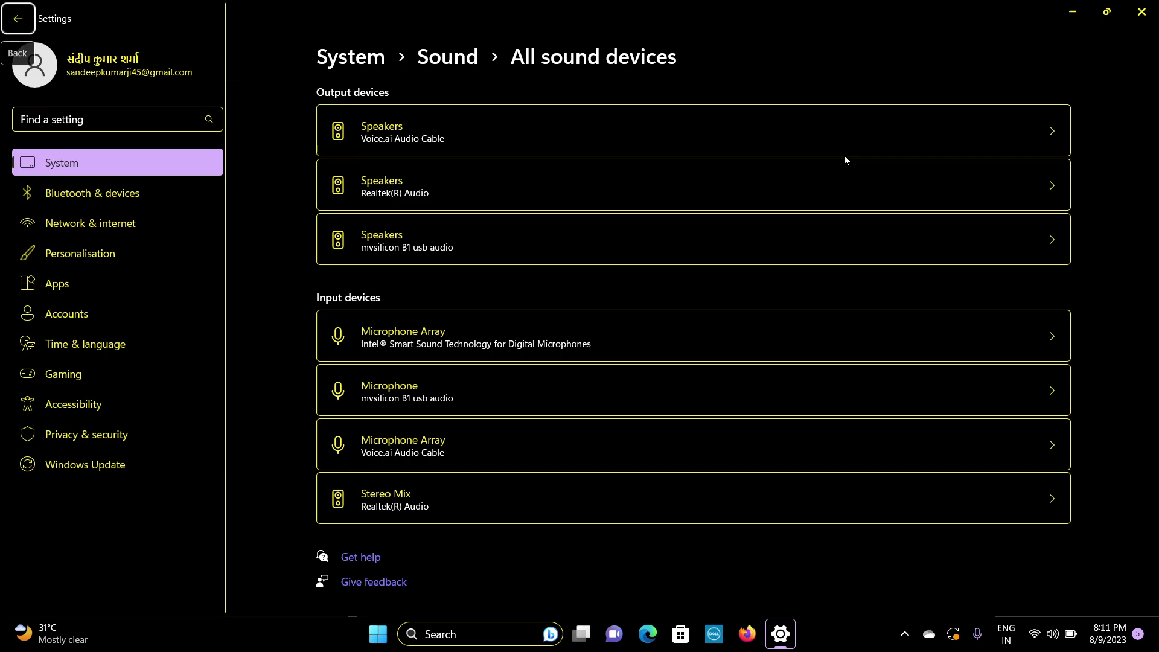
key(Return)
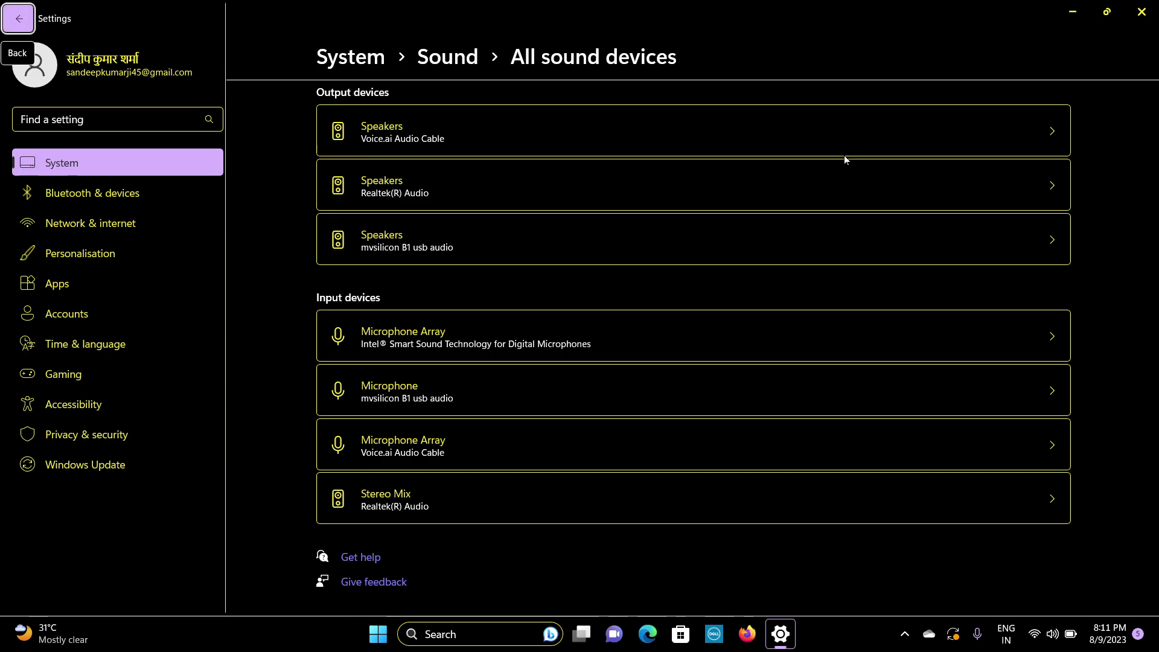
- Open the Volume mixer from the Advanced section of the Sound settings
key(Tab)
key(Tab)
key(Tab)
key(Tab)
key(Tab)
key(Tab)
key(Tab)
key(Tab)
key(Tab)
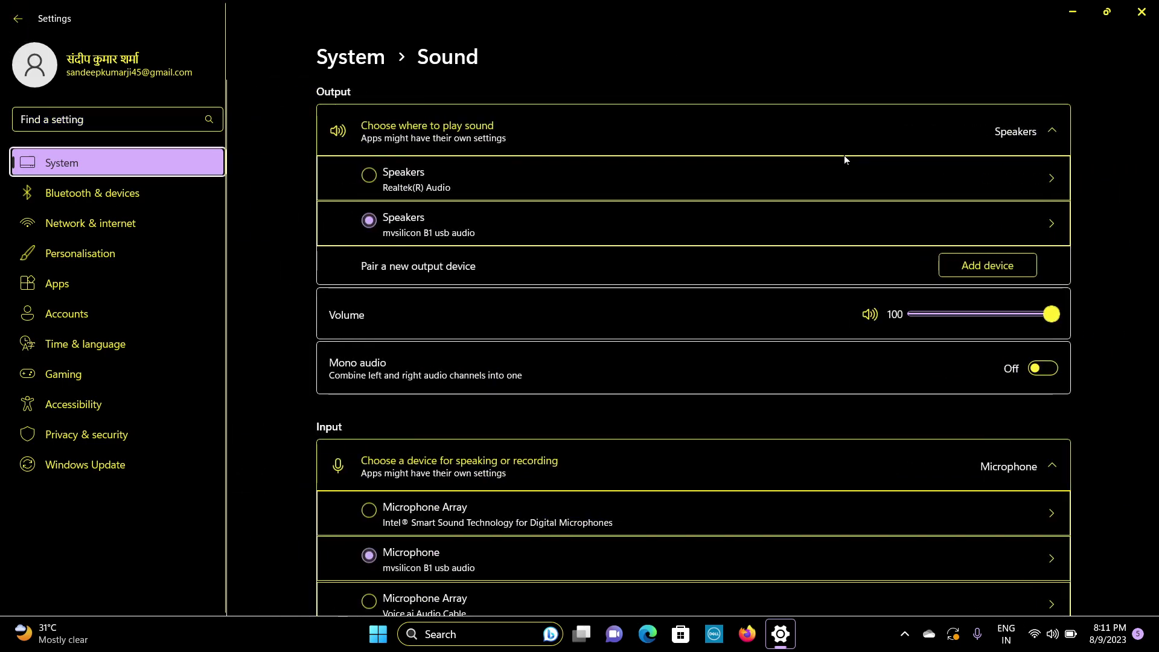
key(Tab)
key(Tab)
key(Tab)
key(Tab)
key(Tab)
key(Tab)
key(Tab)
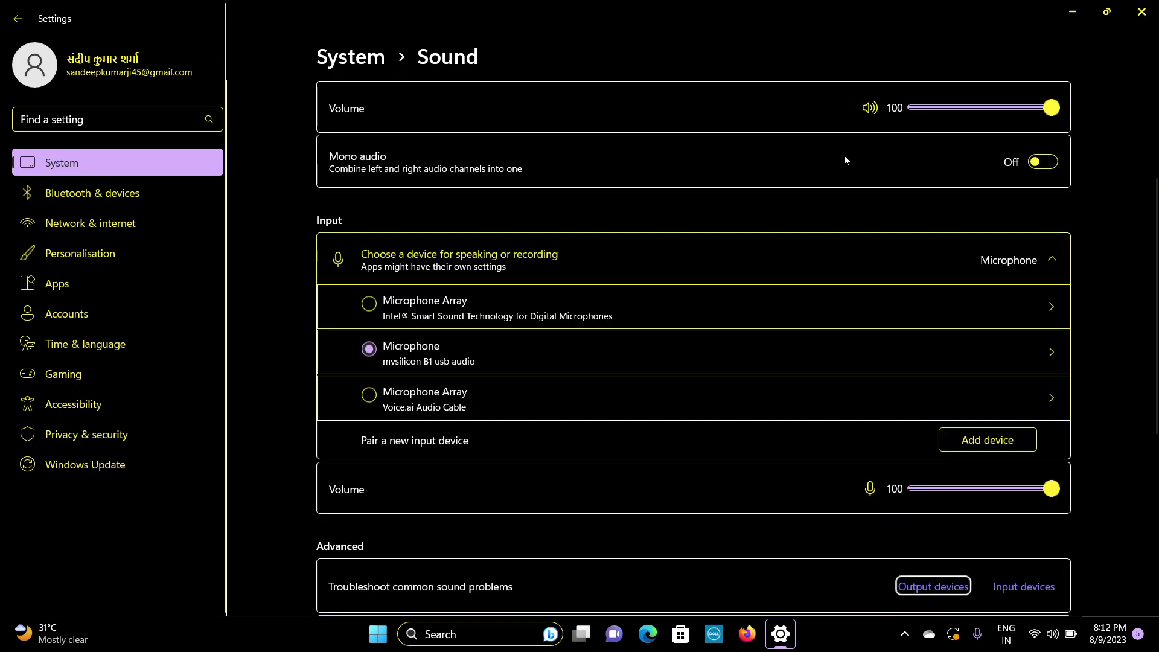
key(Tab)
key(Tab)
key(Tab)
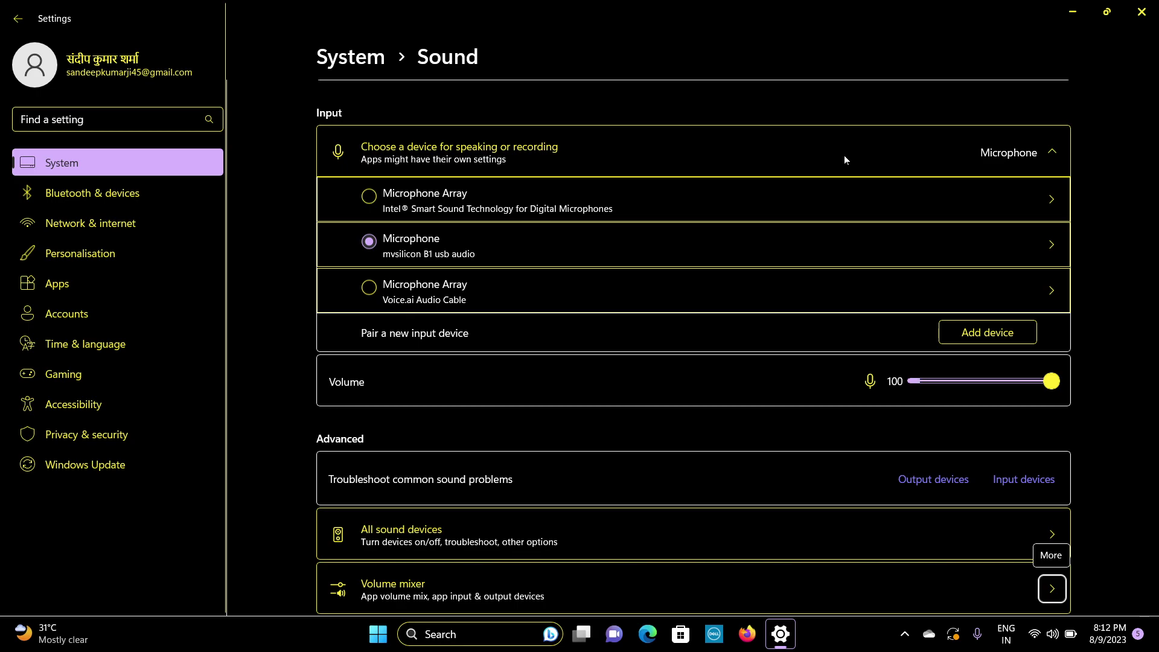
scroll(844, 159, down, 1)
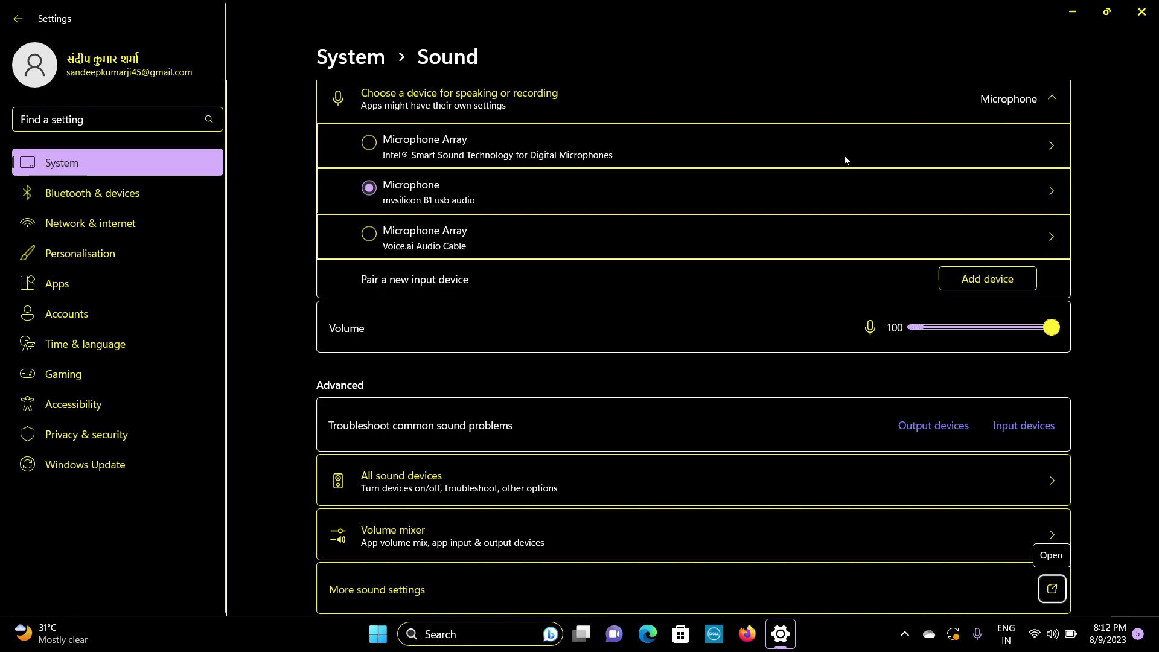
key(Up)
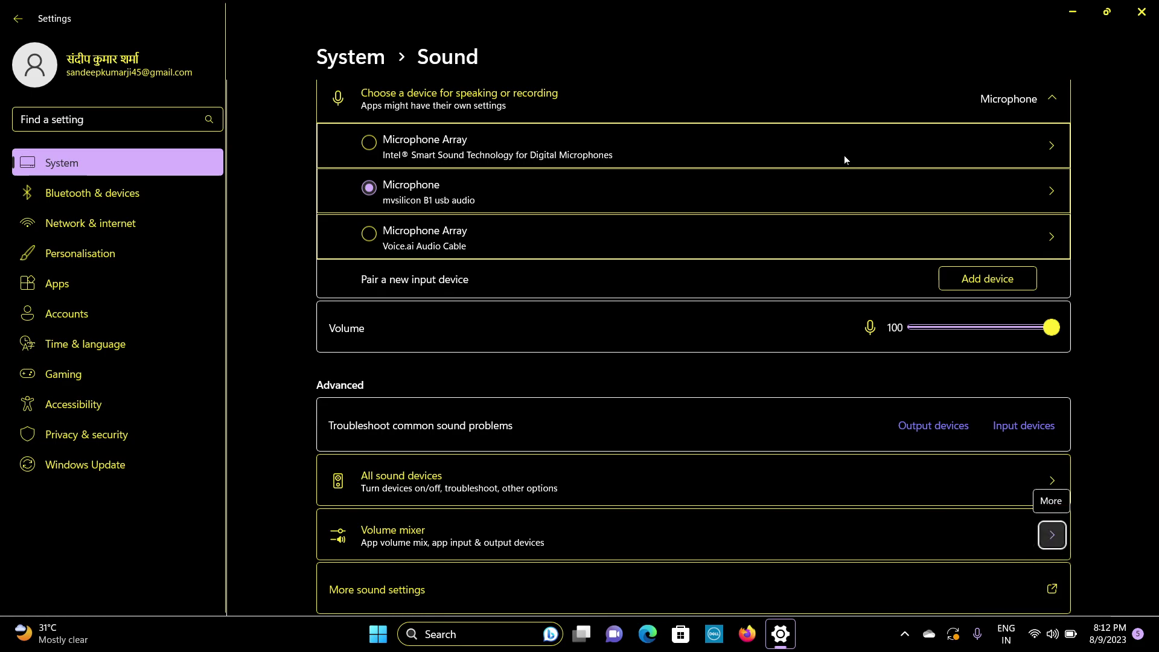
key(Return)
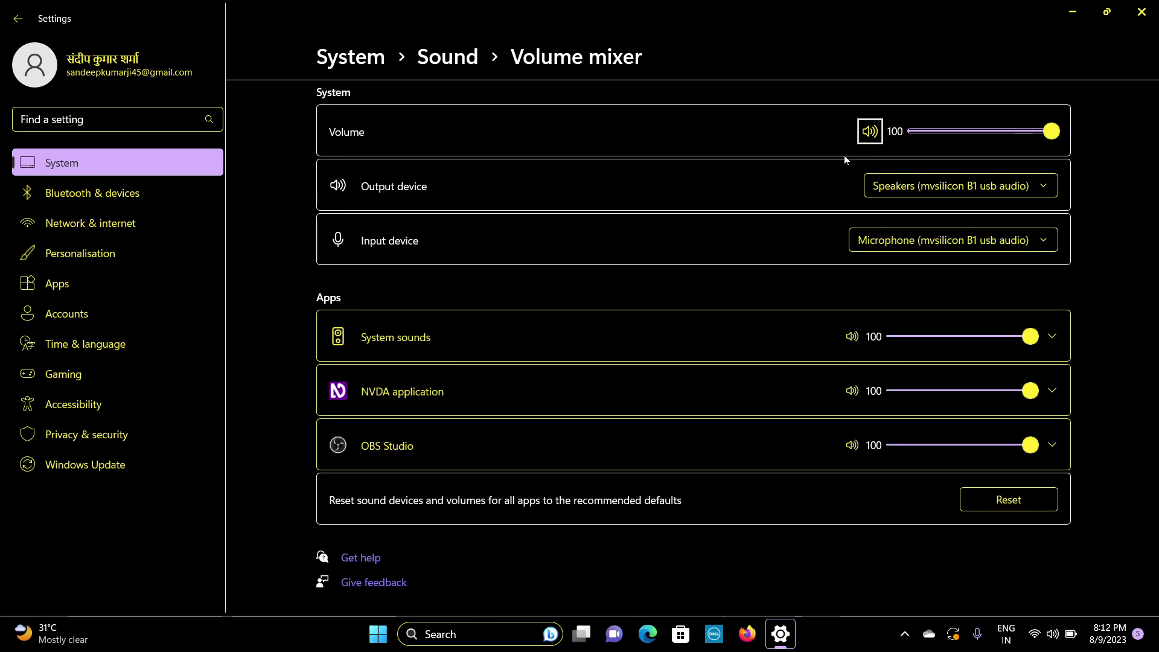
- Review the Volume mixer's system volume, output device and input device settings and its list of apps
key(Tab)
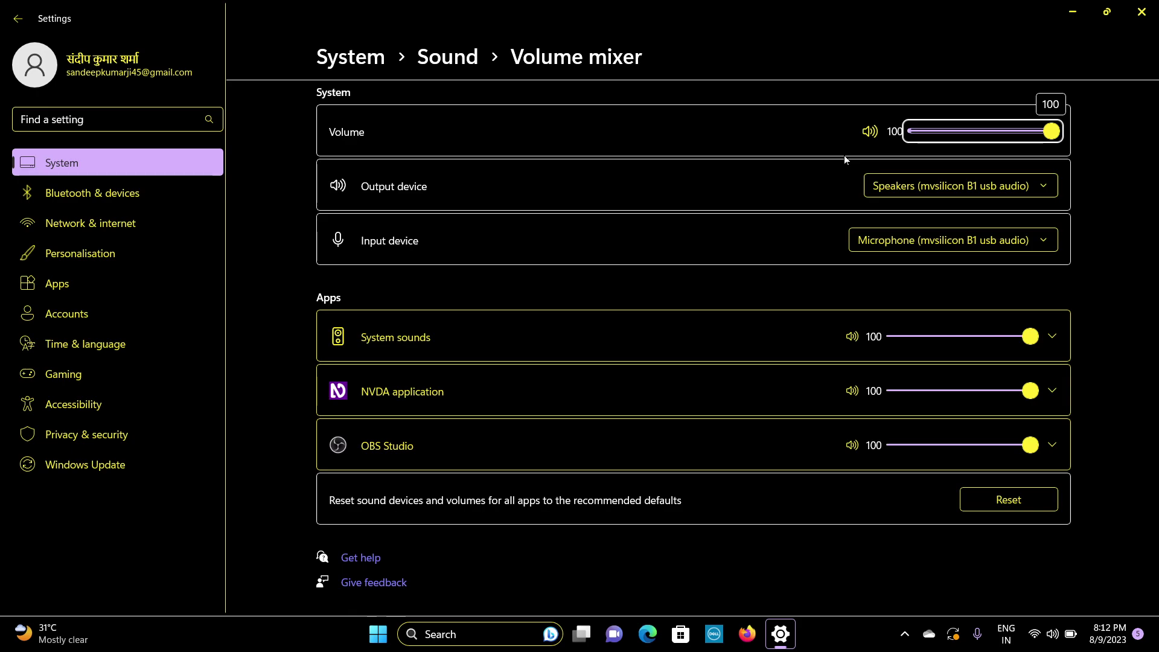
key(Tab)
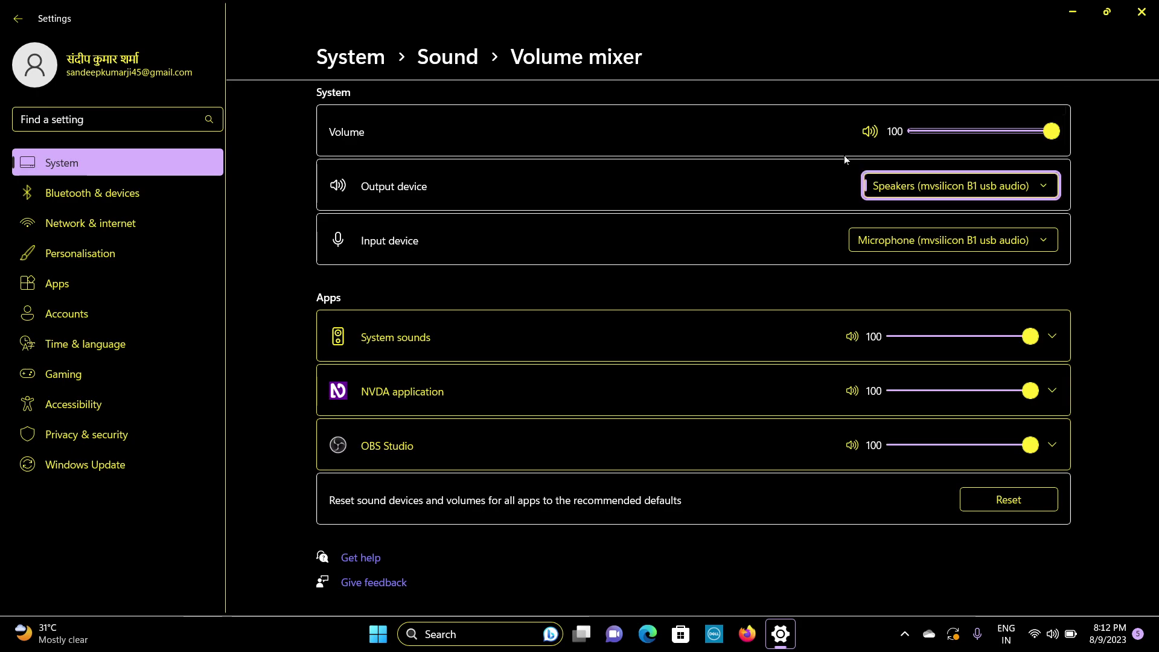
key(Tab)
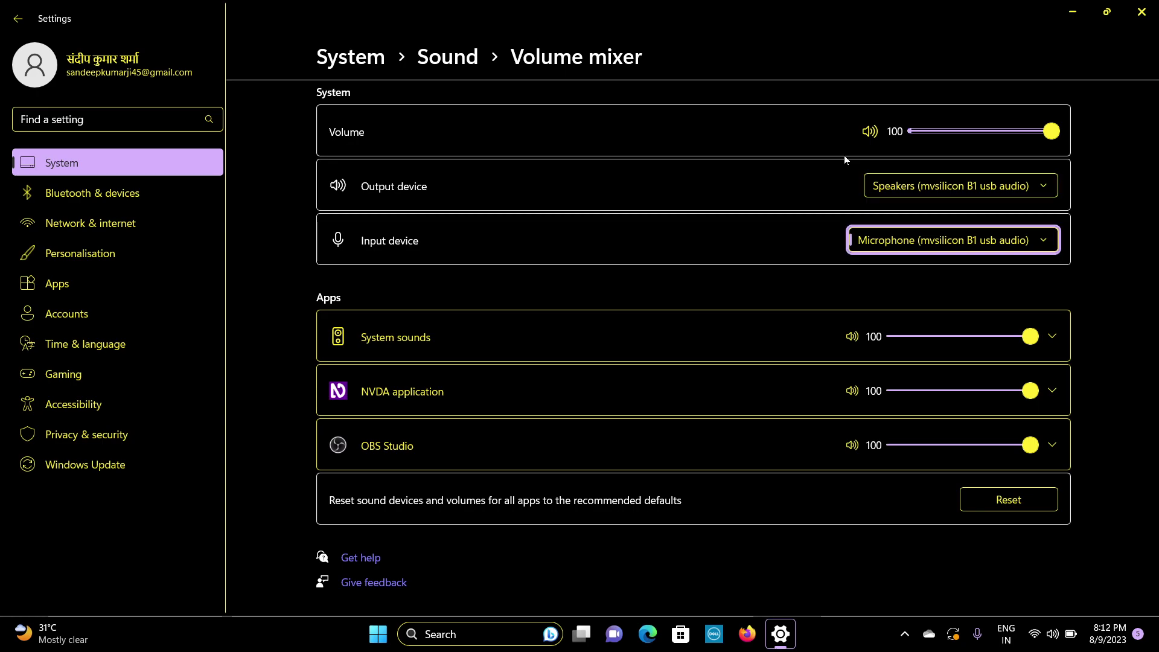
key(Tab)
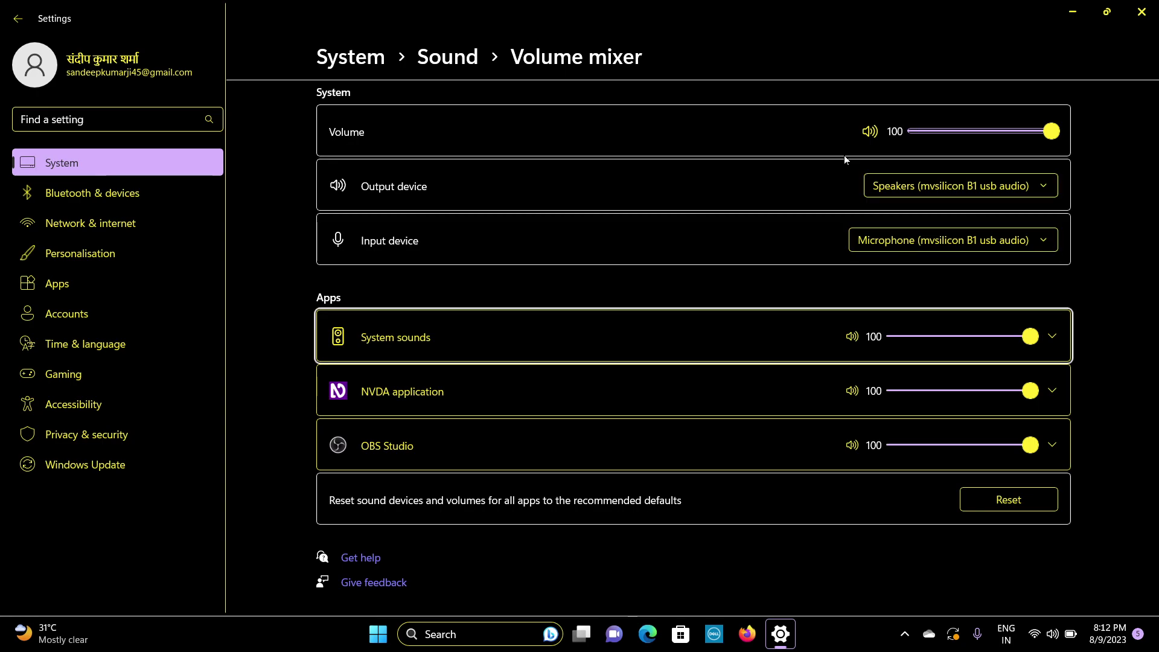
key(Down)
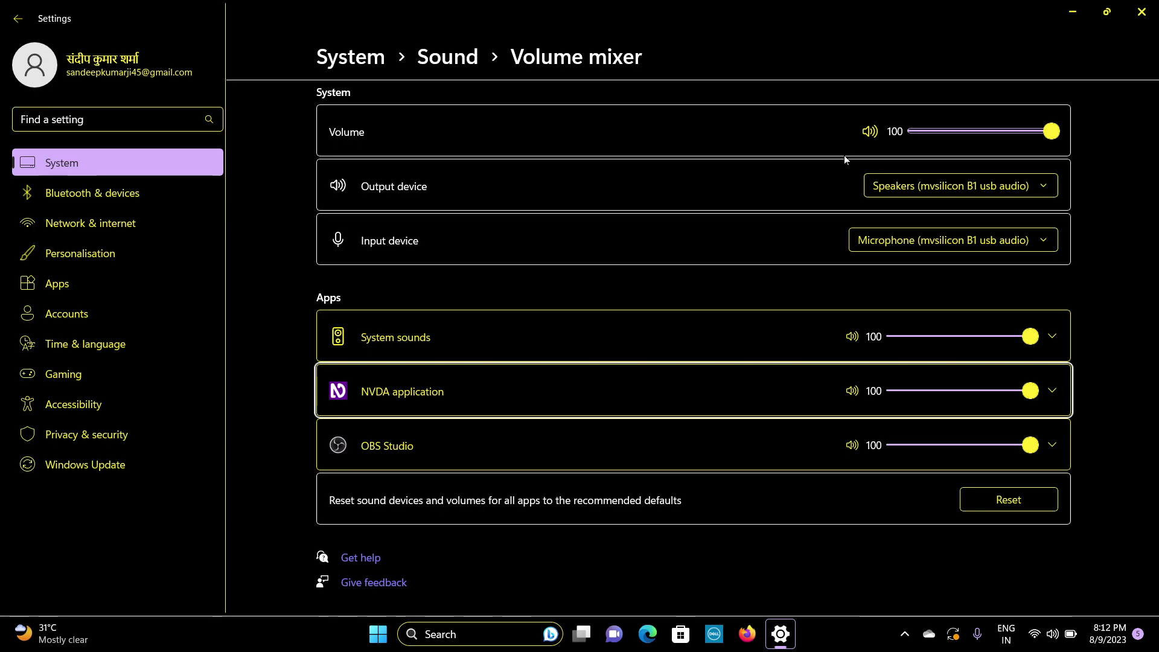
key(Down)
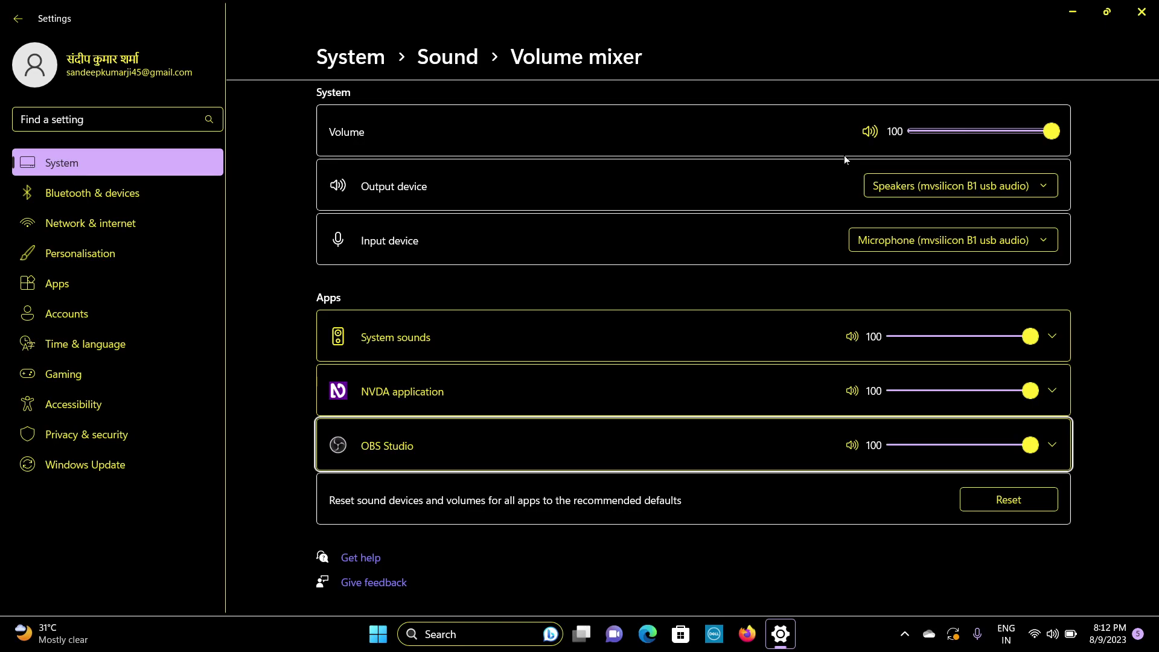
key(Up)
key(Up)
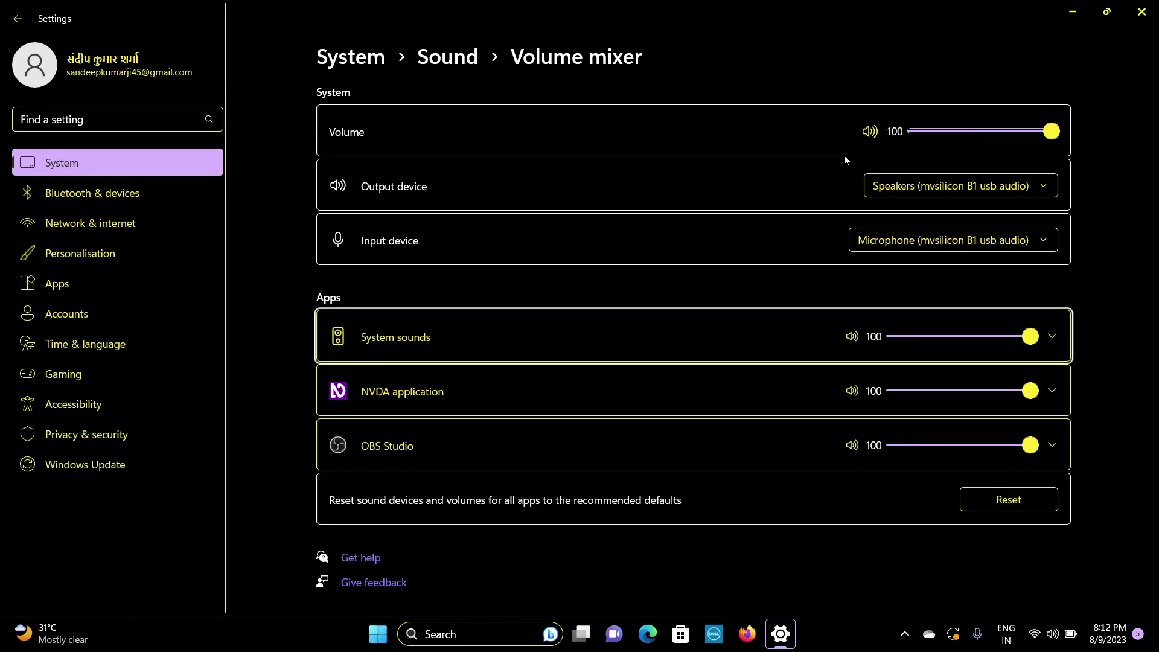
- Lower the System sounds volume to 33 in the Volume mixer's list of apps
key(Tab)
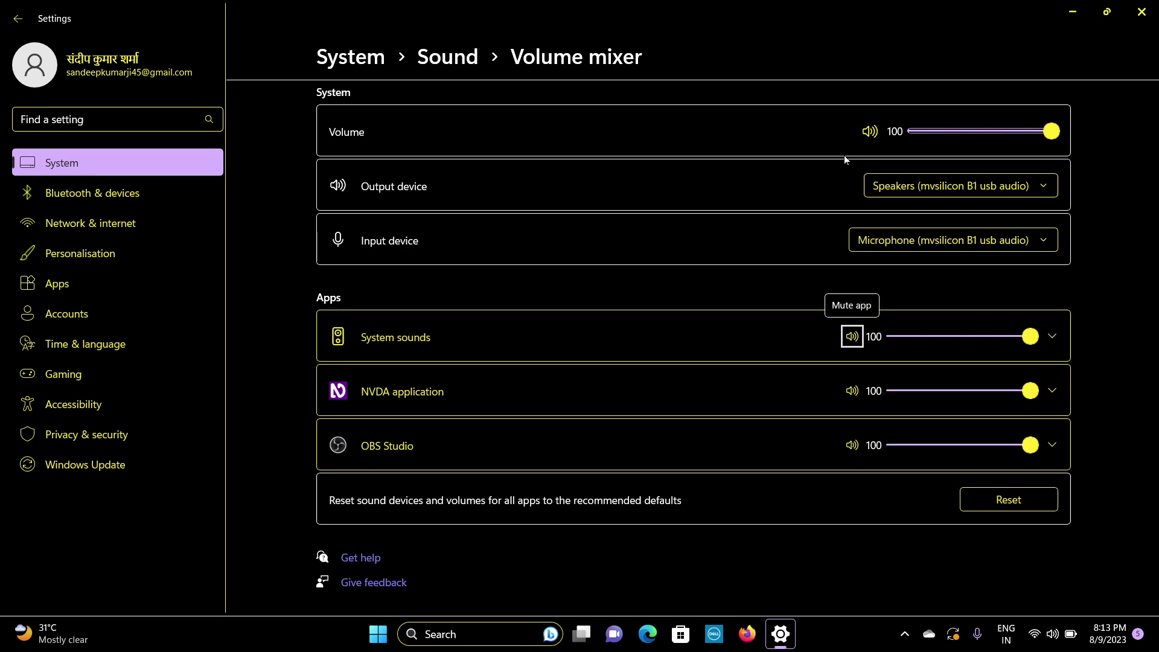
key(Tab)
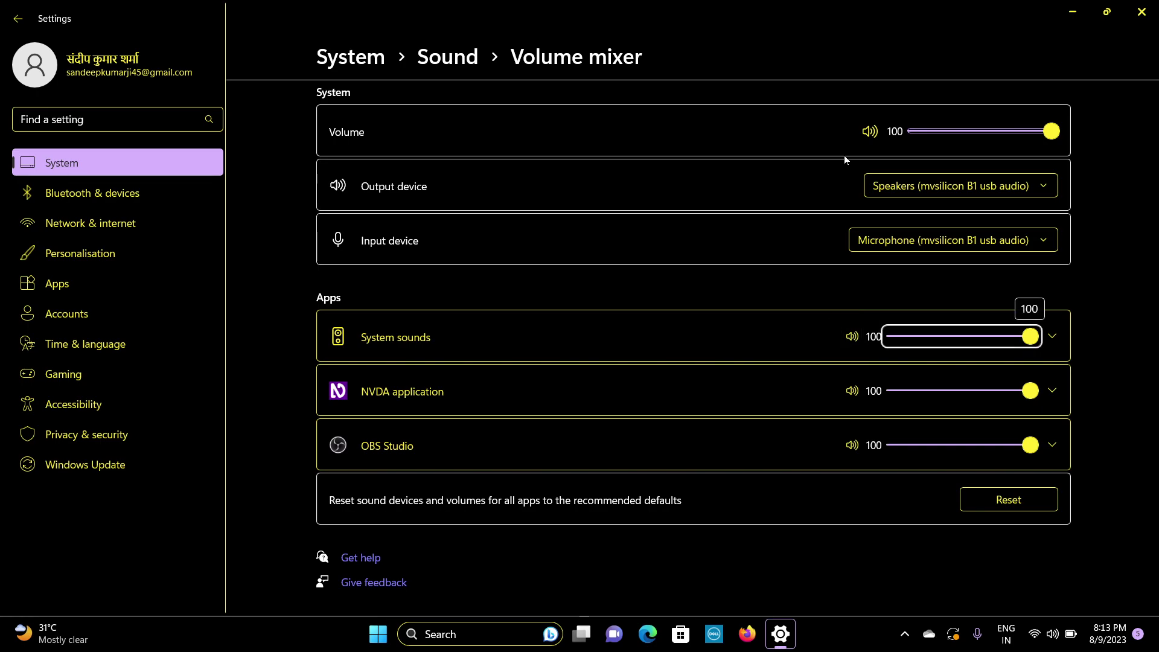
key(Left)
key(Left)
key(Left)
key(Left)
key(Left)
key(Left)
key(Left)
key(Left)
key(Left)
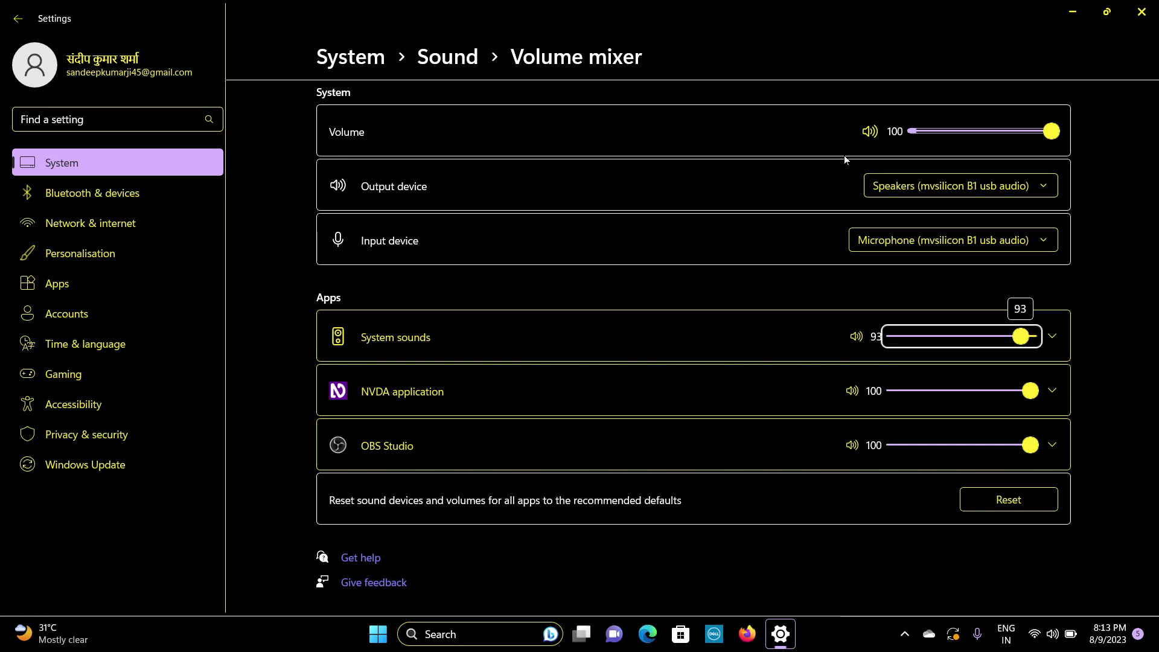
key(Left)
key(Left)
key(Left)
key(Left)
key(Left)
key(Left)
key(Left)
key(Left)
key(Left)
key(Left)
key(Left)
key(Left)
key(Left)
key(Left)
key(Left)
key(Left)
key(Left)
key(Left)
key(Left)
key(Left)
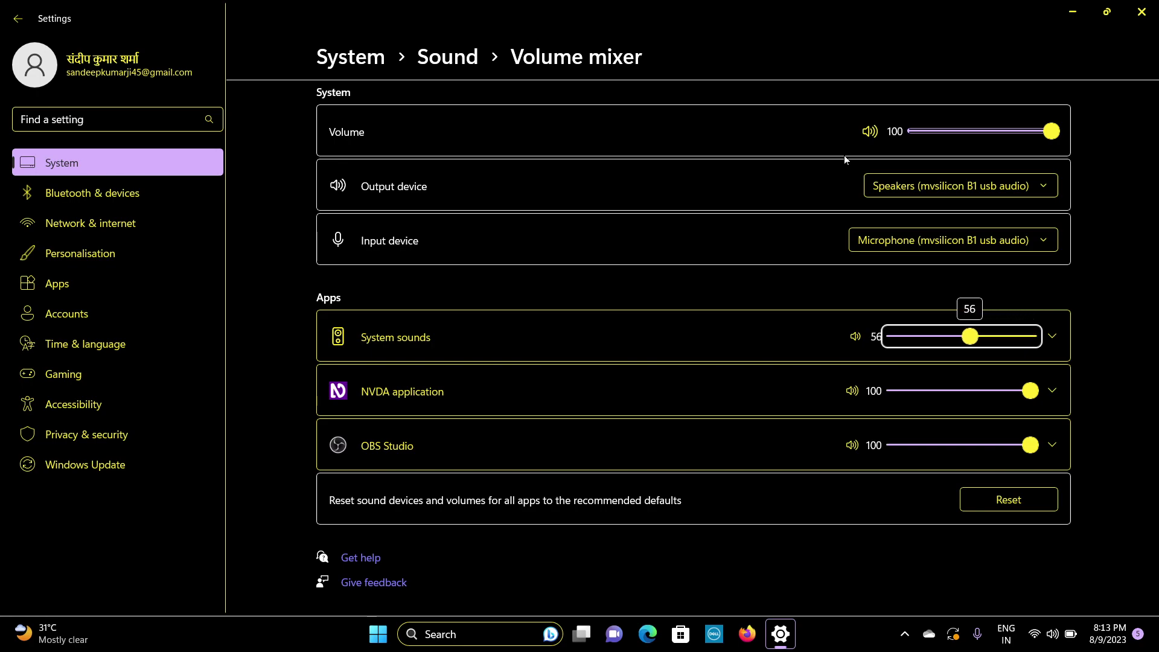
key(Left)
key(Left)
key(Left)
key(Left)
key(Left)
key(Left)
key(Left)
key(Left)
key(Left)
key(Left)
key(Left)
key(Left)
key(Left)
key(Left)
key(Left)
key(Left)
key(Left)
key(Left)
key(Left)
key(Left)
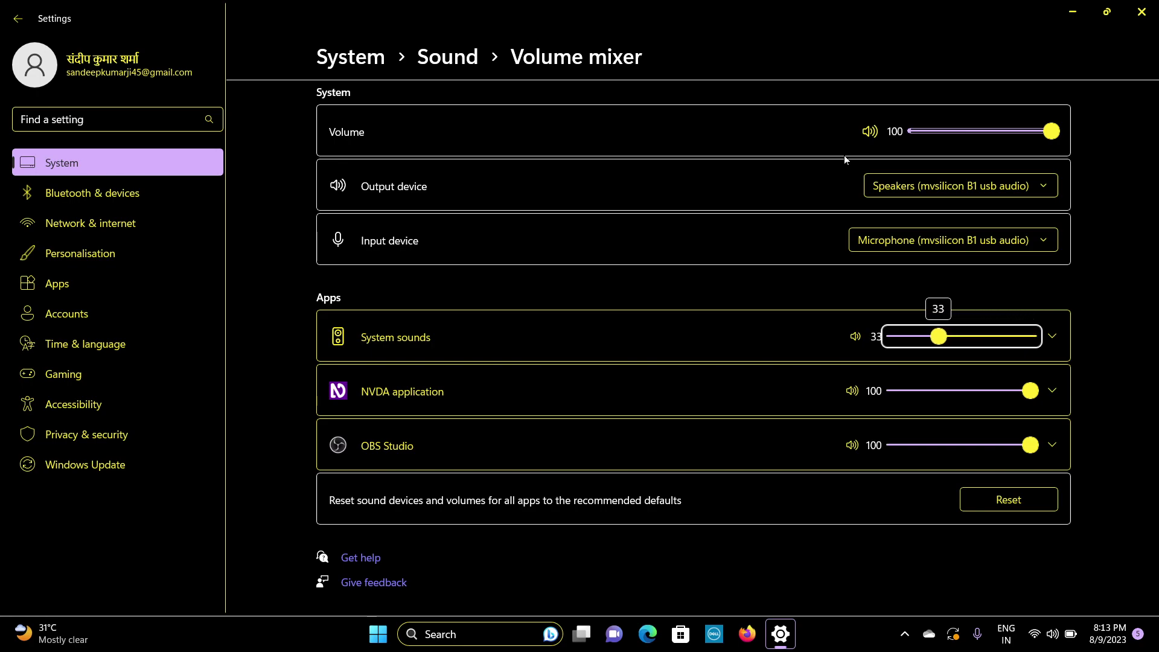
- Raise the System sounds volume back to 100 in the Volume mixer
key(Right)
key(Right)
key(Right)
key(Right)
key(Right)
key(Right)
key(Right)
key(Right)
key(Right)
key(Right)
key(Right)
key(Right)
key(Right)
key(Right)
key(Right)
key(Right)
key(Right)
key(Right)
key(Right)
key(Right)
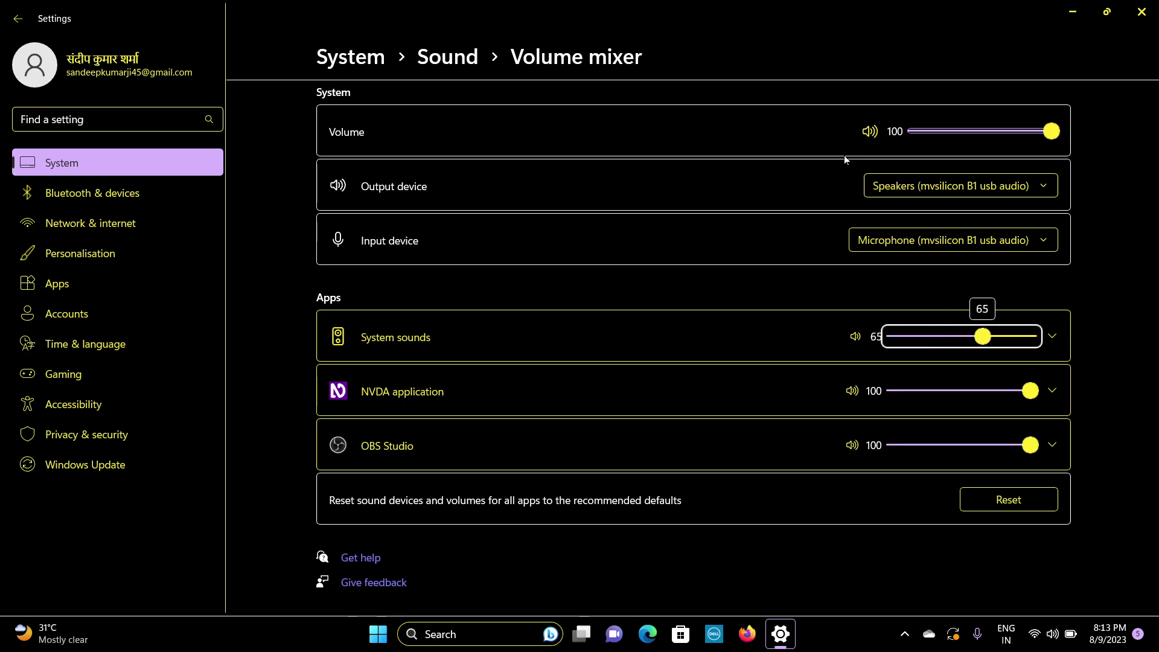
key(Right)
key(Right)
key(Right)
key(Right)
key(Right)
key(Right)
key(Right)
key(Right)
key(Right)
key(Right)
key(Right)
key(Right)
key(Right)
key(Right)
key(Right)
key(Right)
key(Right)
key(Right)
key(Right)
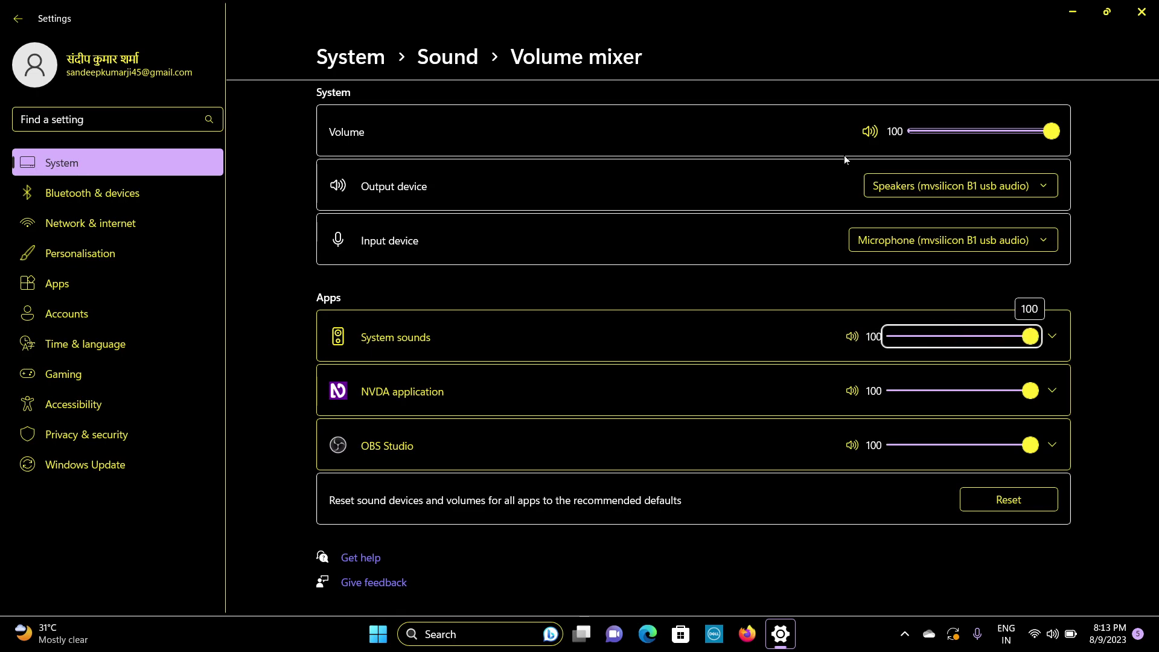
- Go past the Volume mixer's option to reset sound devices and volumes, and return to the Sound settings
key(Tab)
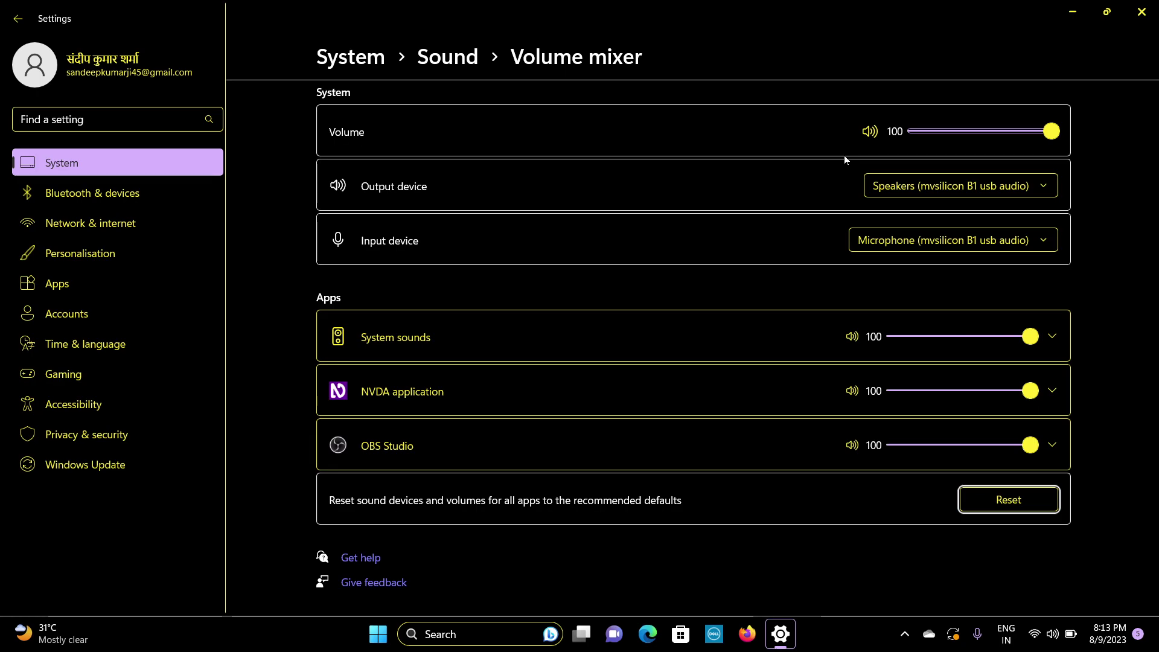
key(Tab)
key(Tab)
key(Tab)
key(Return)
- Open More sound settings from the Advanced section of the Sound settings
key(Tab)
key(Tab)
key(Tab)
key(Tab)
key(Tab)
key(Tab)
key(Tab)
key(Tab)
key(Tab)
key(Tab)
key(Tab)
key(Tab)
key(Tab)
key(Tab)
key(Tab)
key(Tab)
key(Tab)
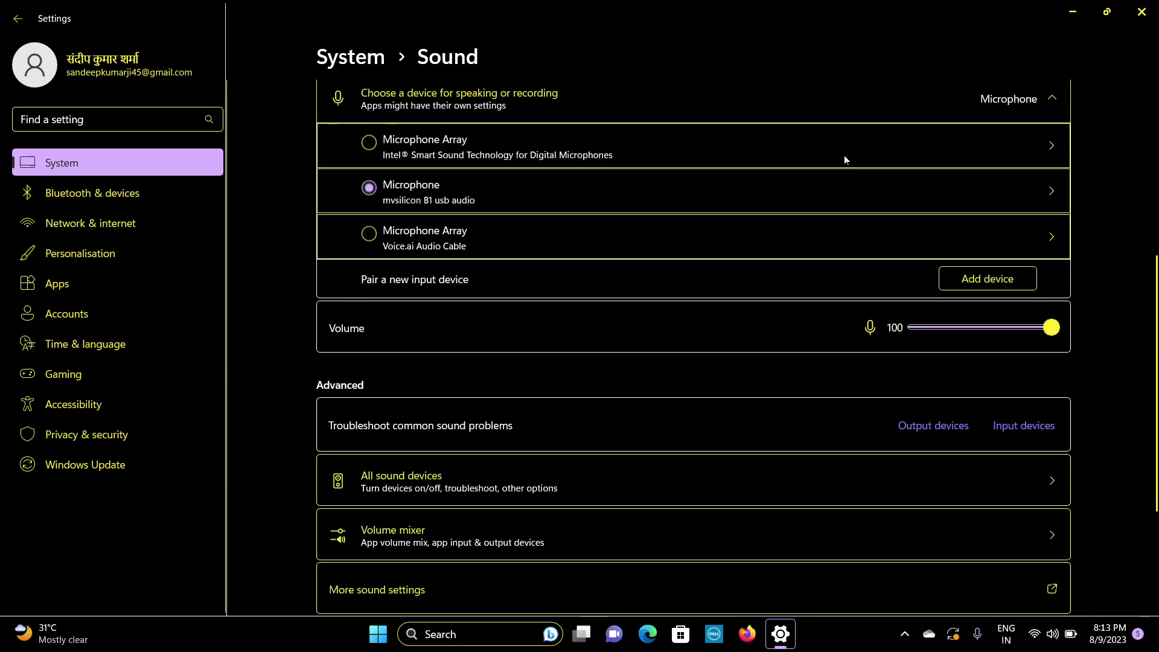
key(Tab)
key(Tab)
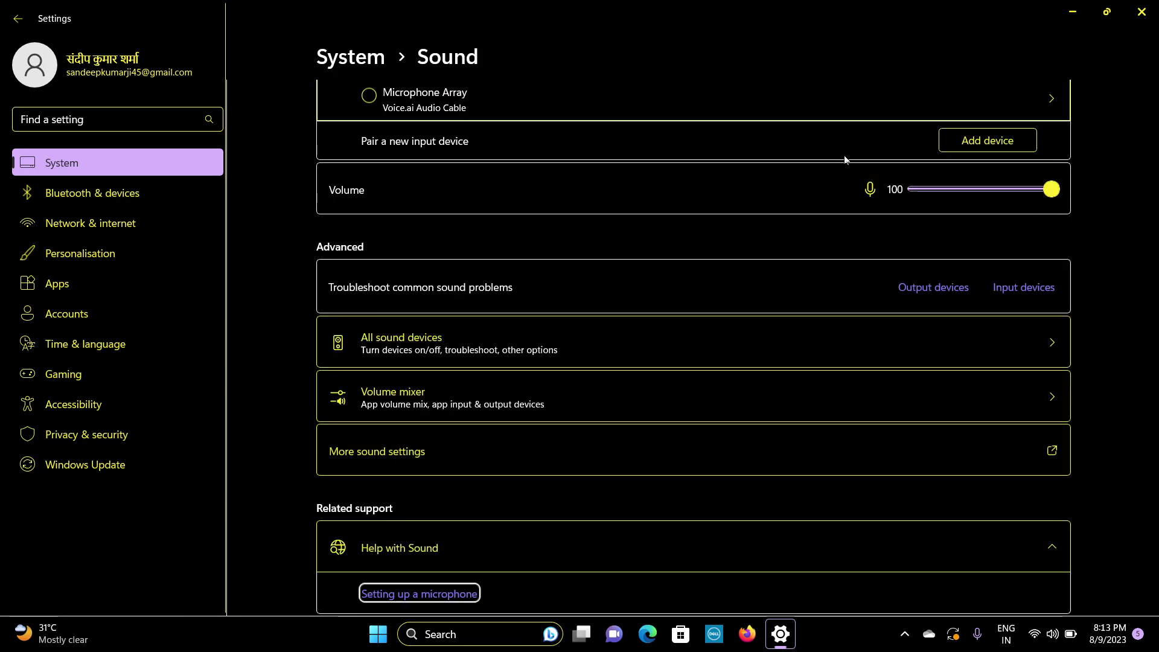
key(shift+Tab)
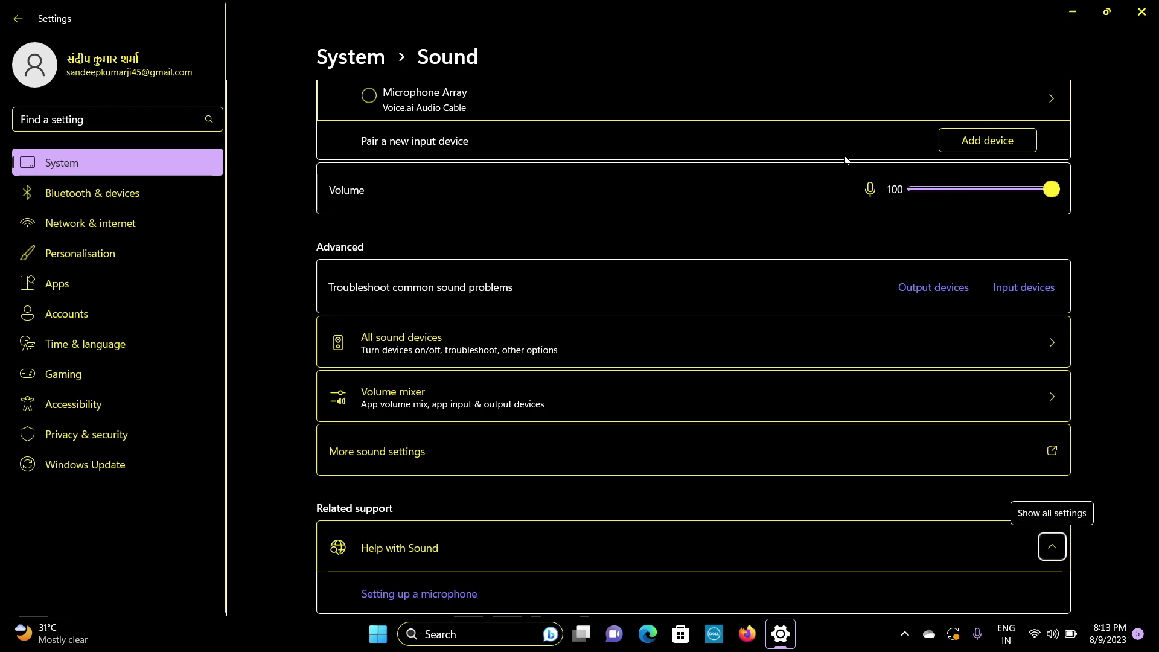
key(shift+Tab)
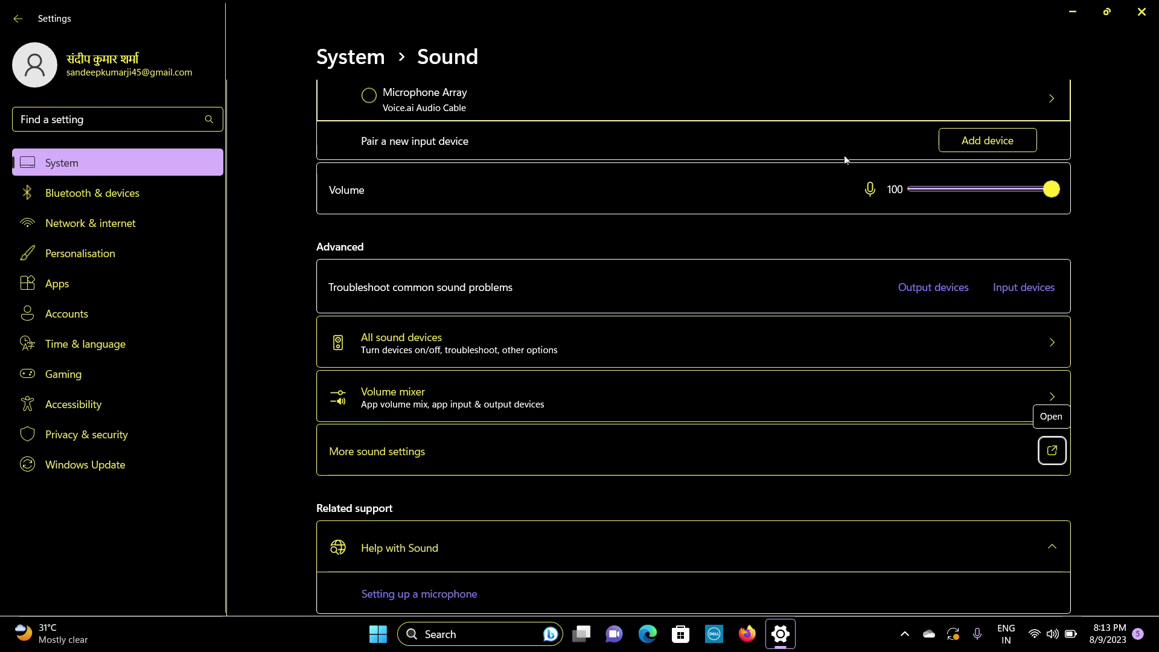
key(Return)
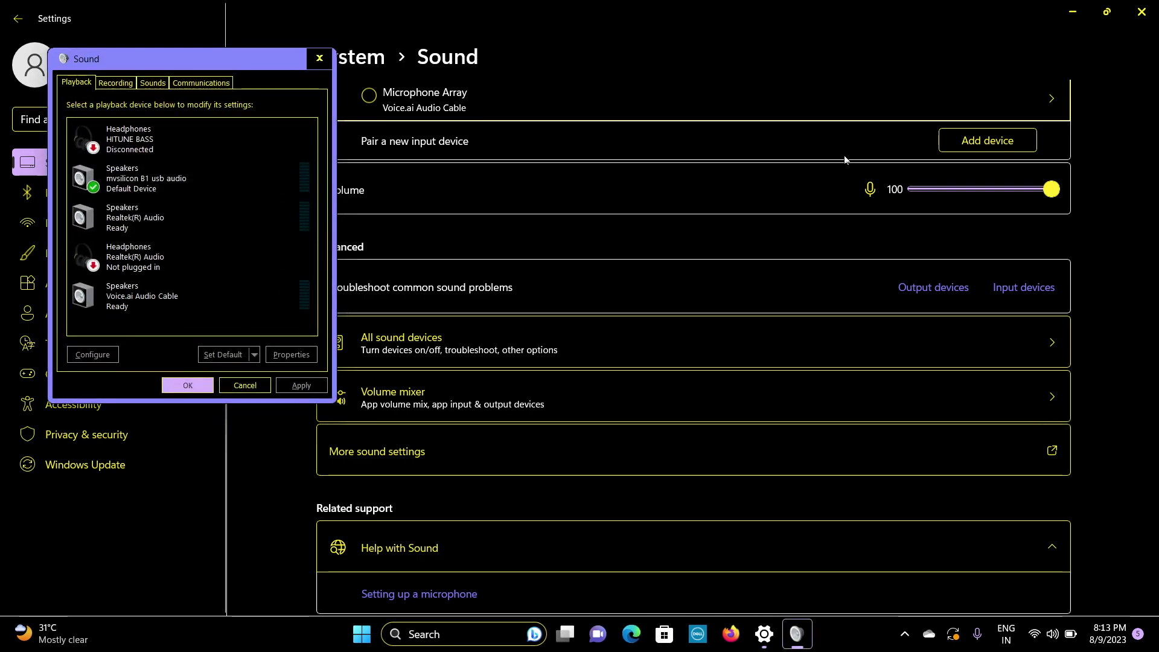
- Look through the playback devices in the Sound dialog as far as the Voice.ai Audio Cable speakers
key(Down)
key(Down)
key(Down)
key(Down)
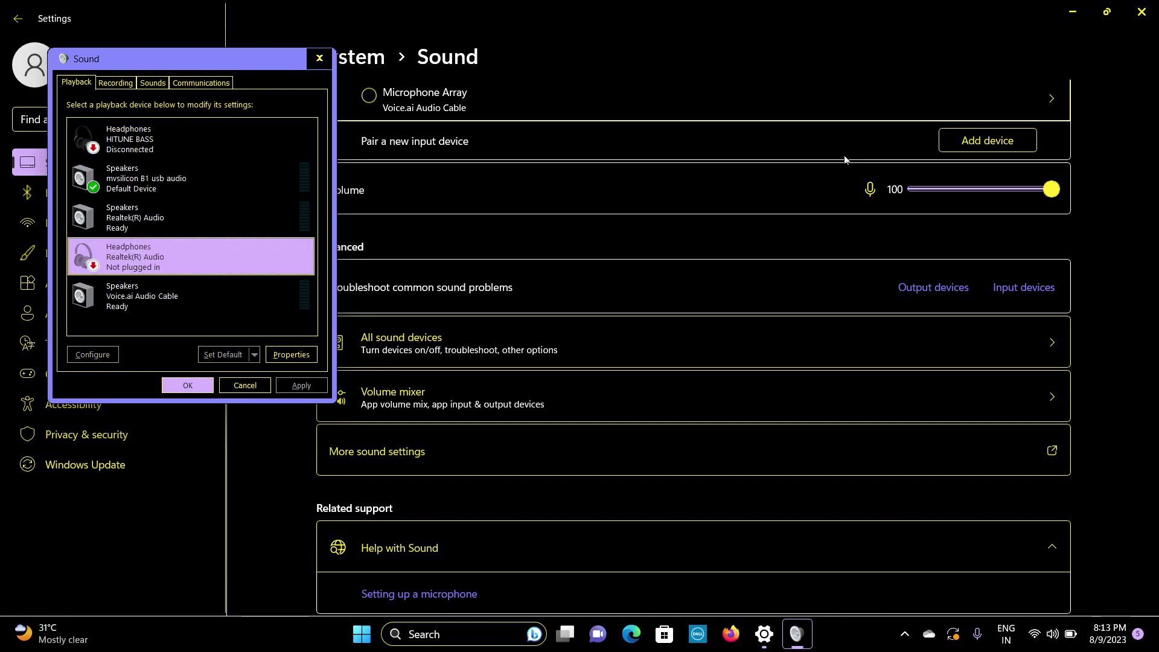
key(Down)
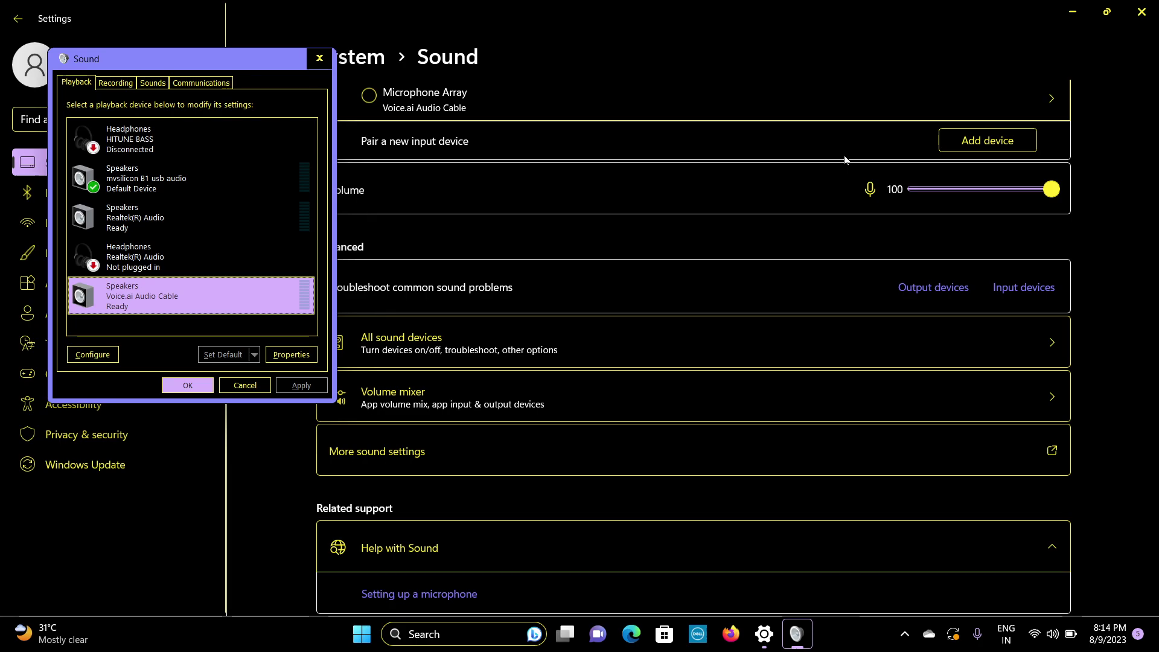
key(Up)
key(Down)
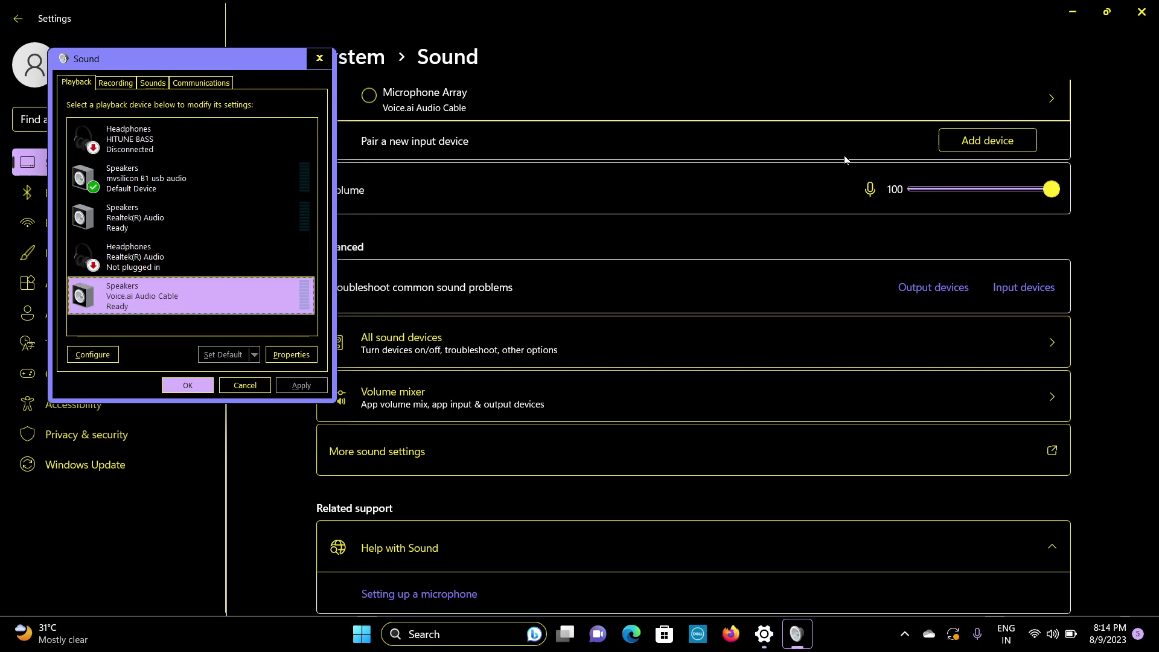
- Select the mvsilicon B1 usb audio speakers among the playback devices and open their properties
key(Up)
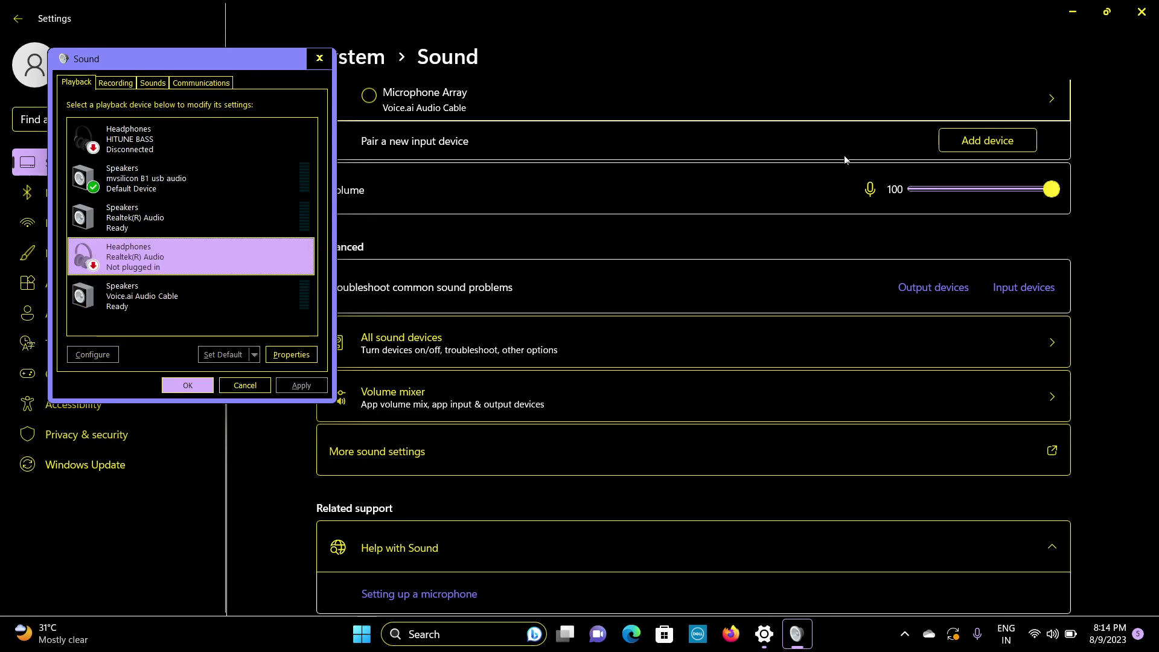
key(Up)
key(Up)
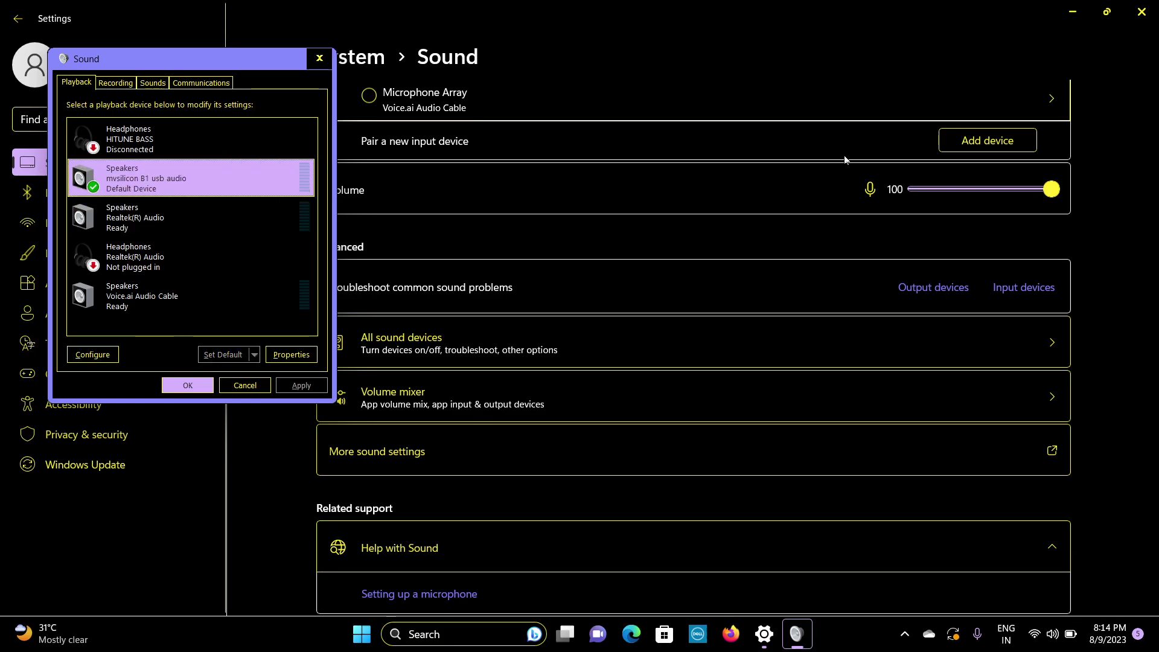
key(Tab)
key(Tab)
key(Return)
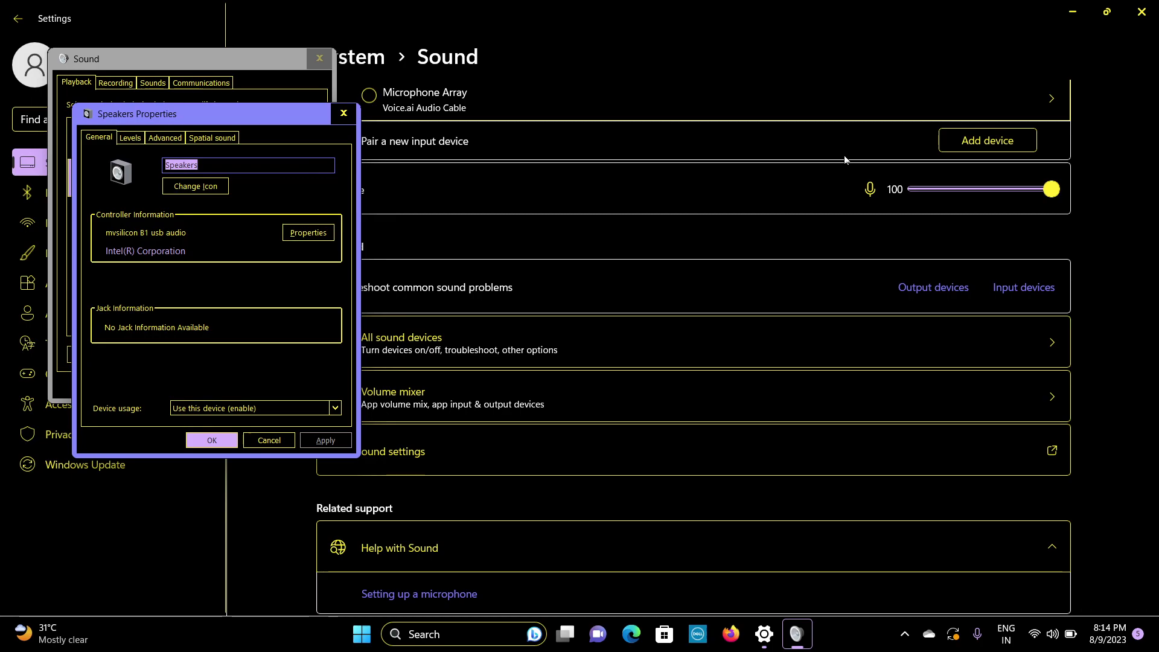
- Review the speakers' Levels properties, including the volume level, mute and balance controls
key(ctrl+Tab)
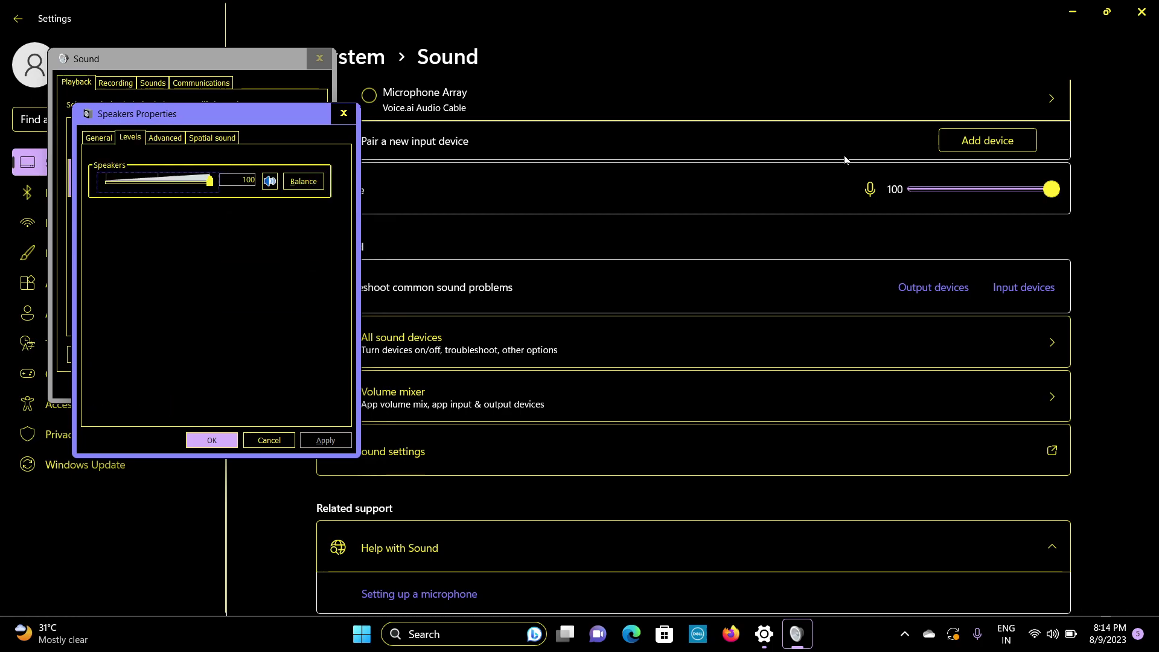
key(Tab)
key(Tab)
key(Tab)
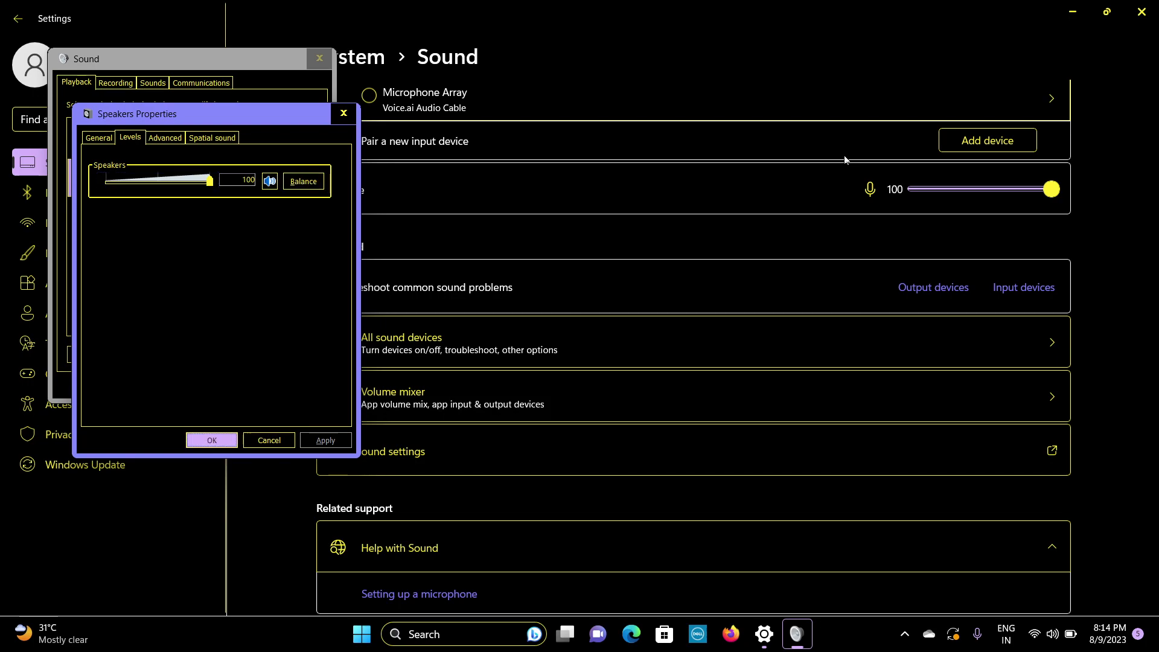
key(Tab)
key(Tab)
key(Tab)
key(Tab)
key(Tab)
key(Tab)
key(Tab)
key(Tab)
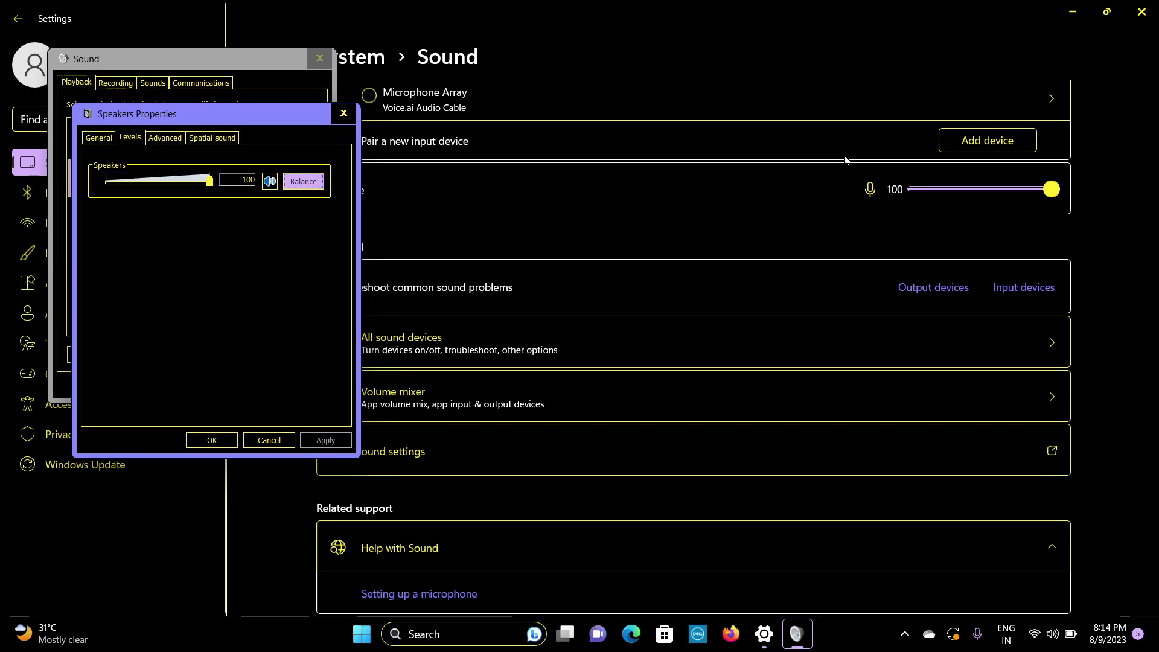
- Review the speakers' Advanced properties: default format, exclusive mode, hardware acceleration, signal enhancements and restoring defaults
key(Right)
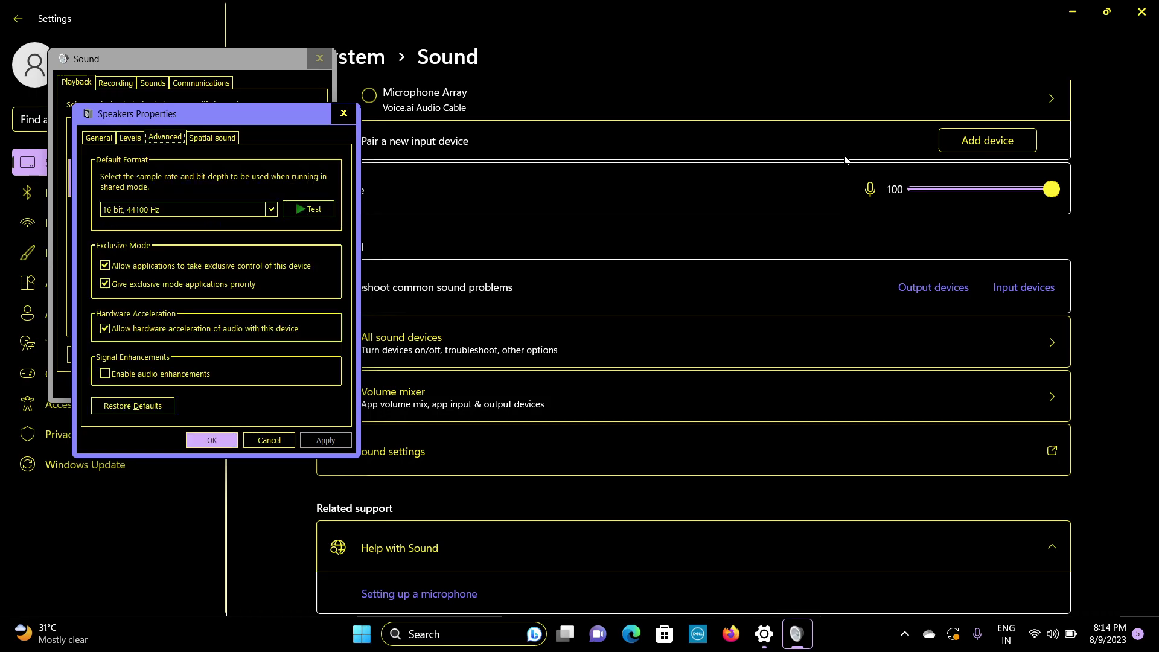
key(Tab)
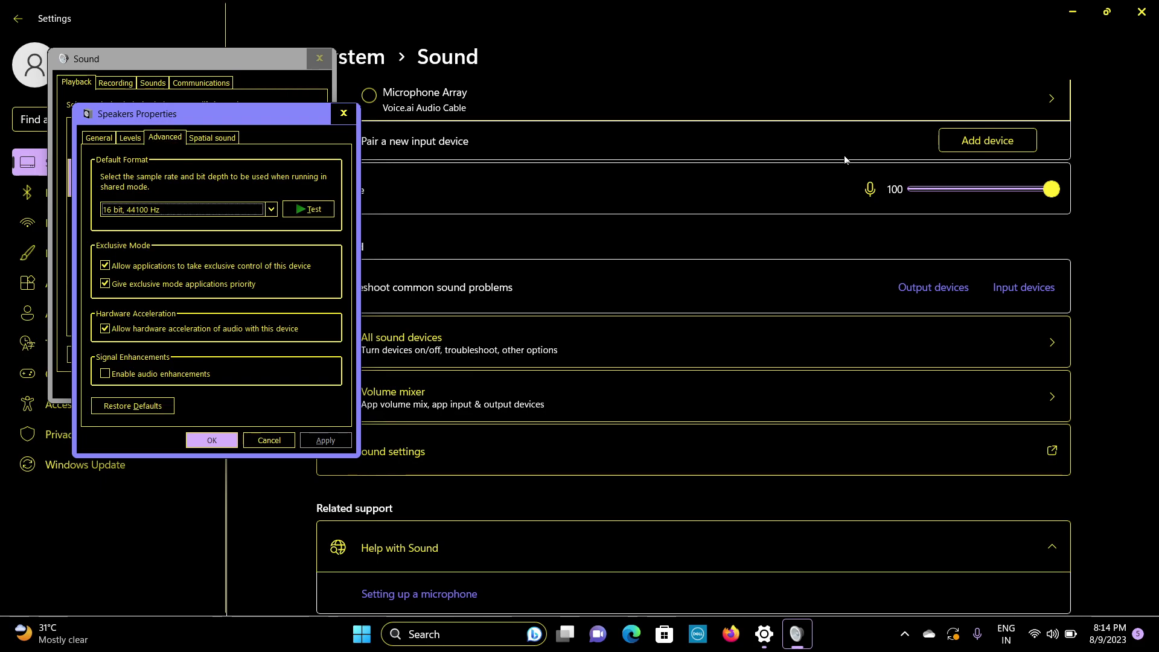
key(Tab)
key(Tab)
key(Tab)
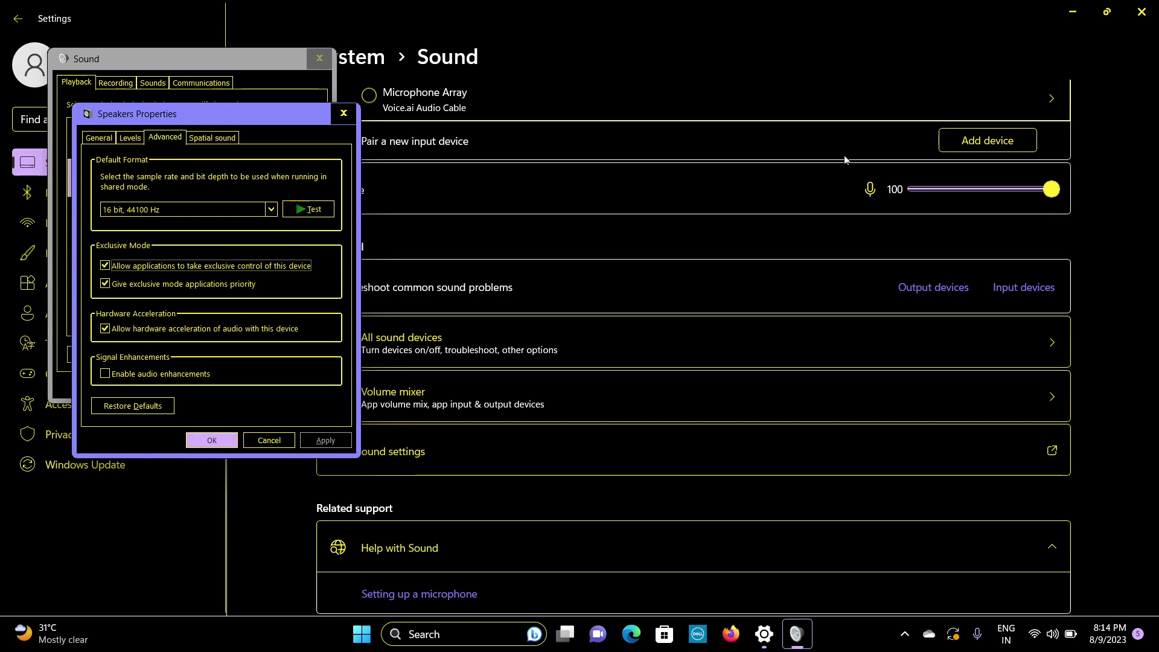
key(Tab)
key(Tab)
key(Tab)
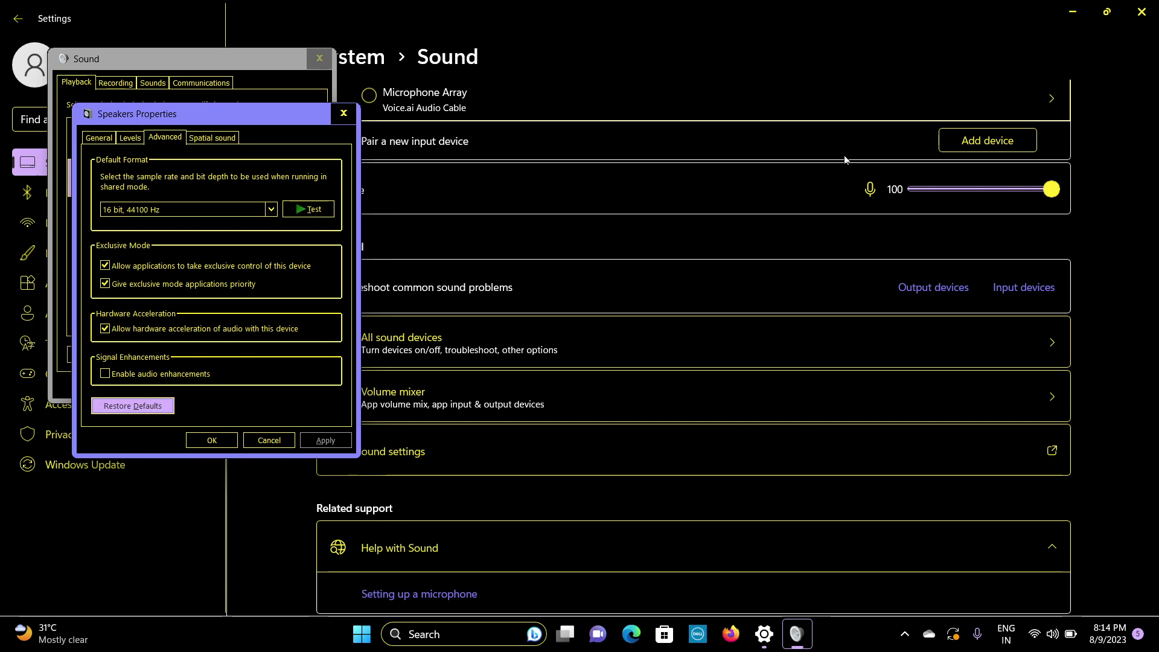
key(shift+Tab)
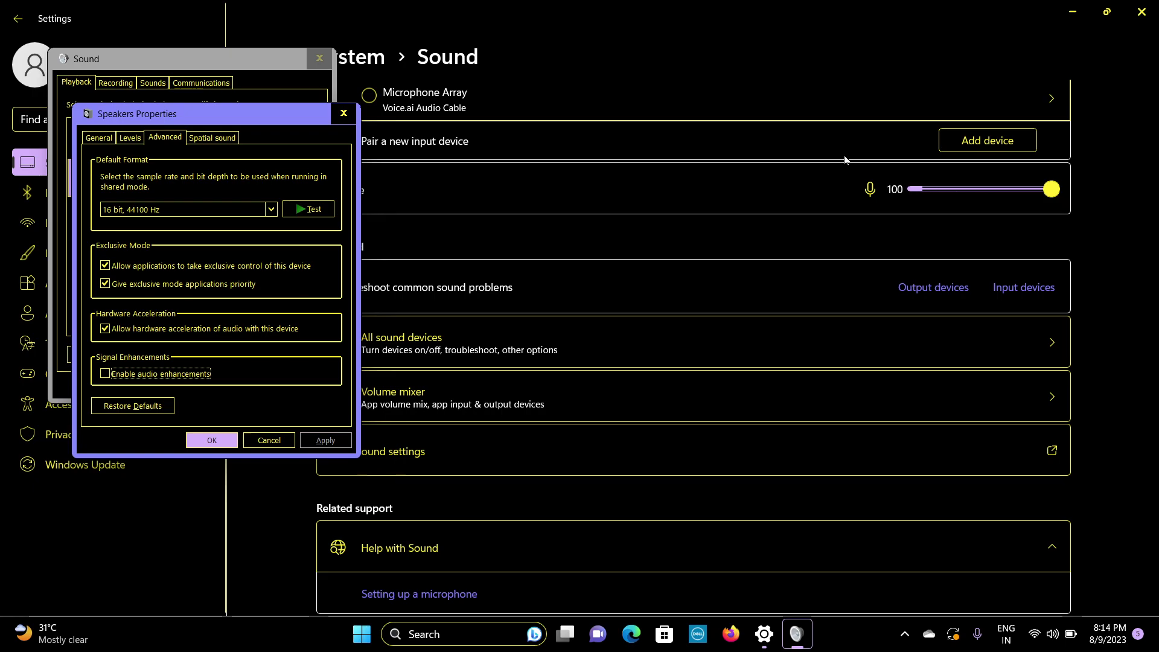
- Review the speakers' Spatial sound properties, including the spatial sound format and the option to restore defaults
key(Tab)
key(Tab)
key(Tab)
key(Tab)
key(Right)
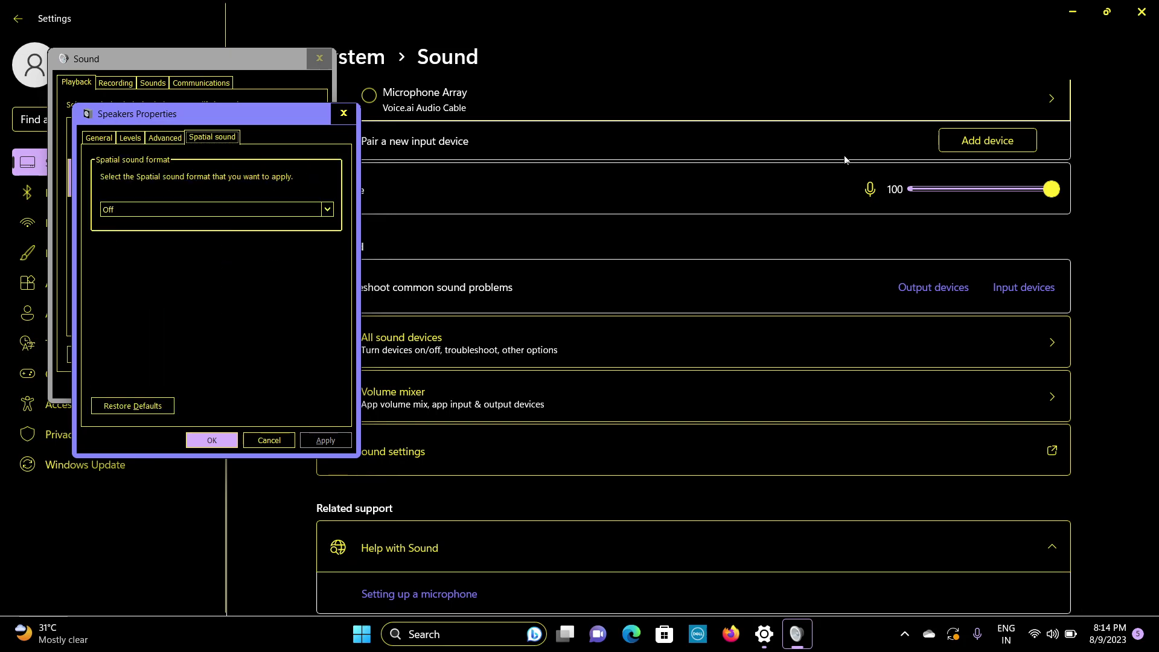
key(Tab)
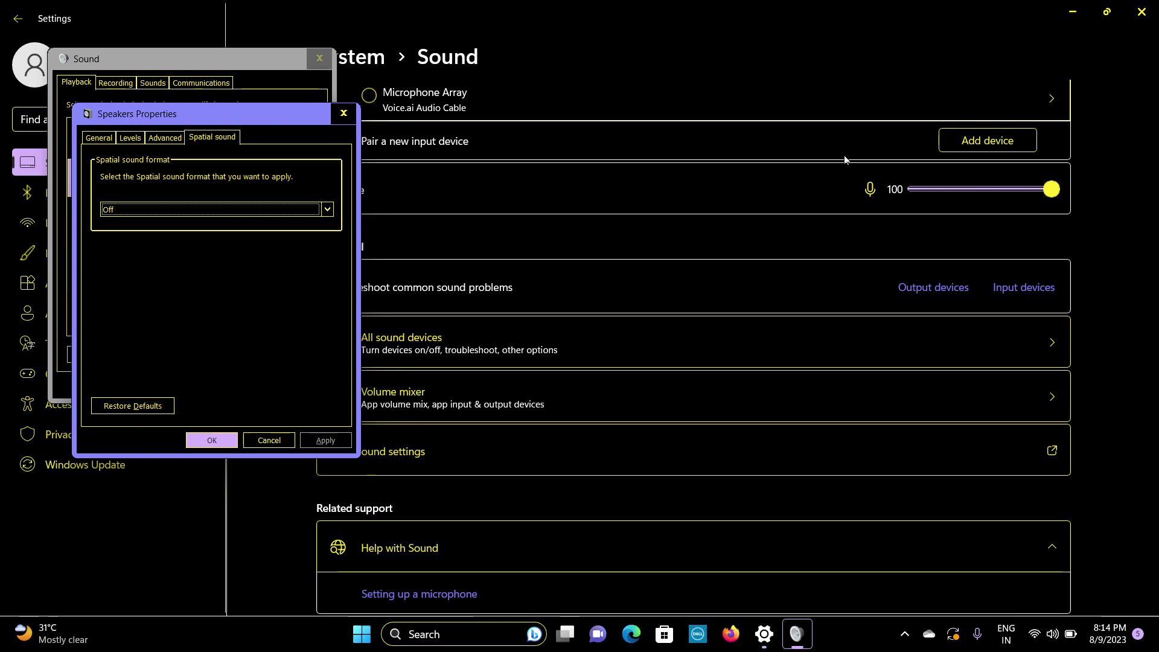
key(Tab)
key(Tab)
key(Tab)
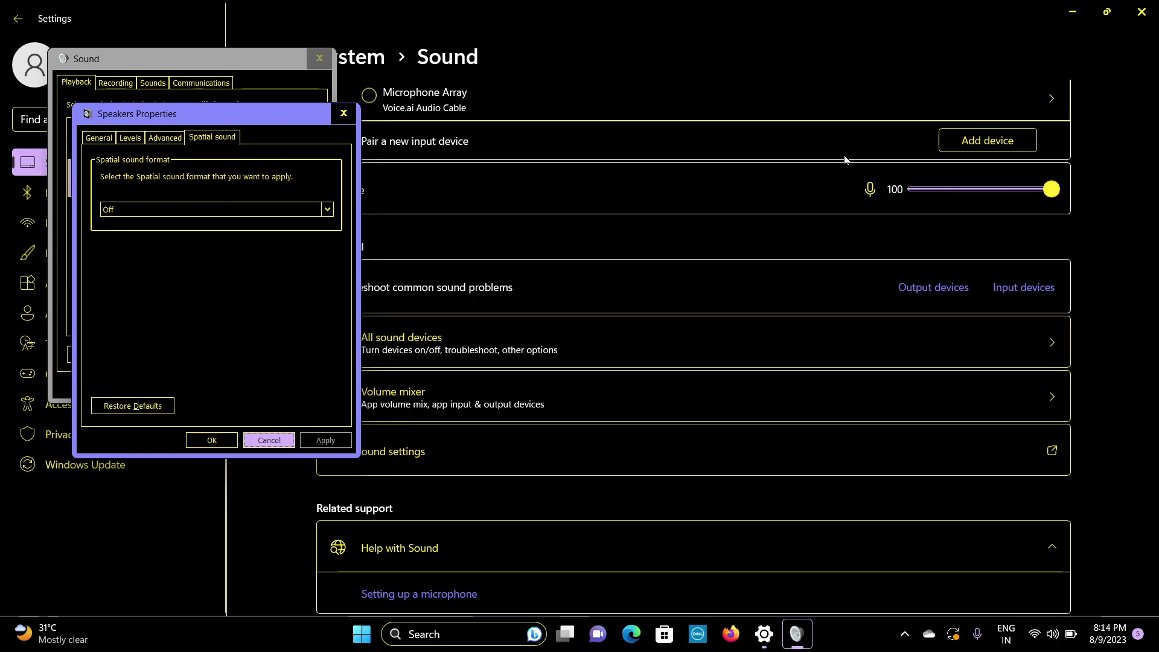
- Close the speakers' properties and the classic Sound dialog without applying changes
key(Tab)
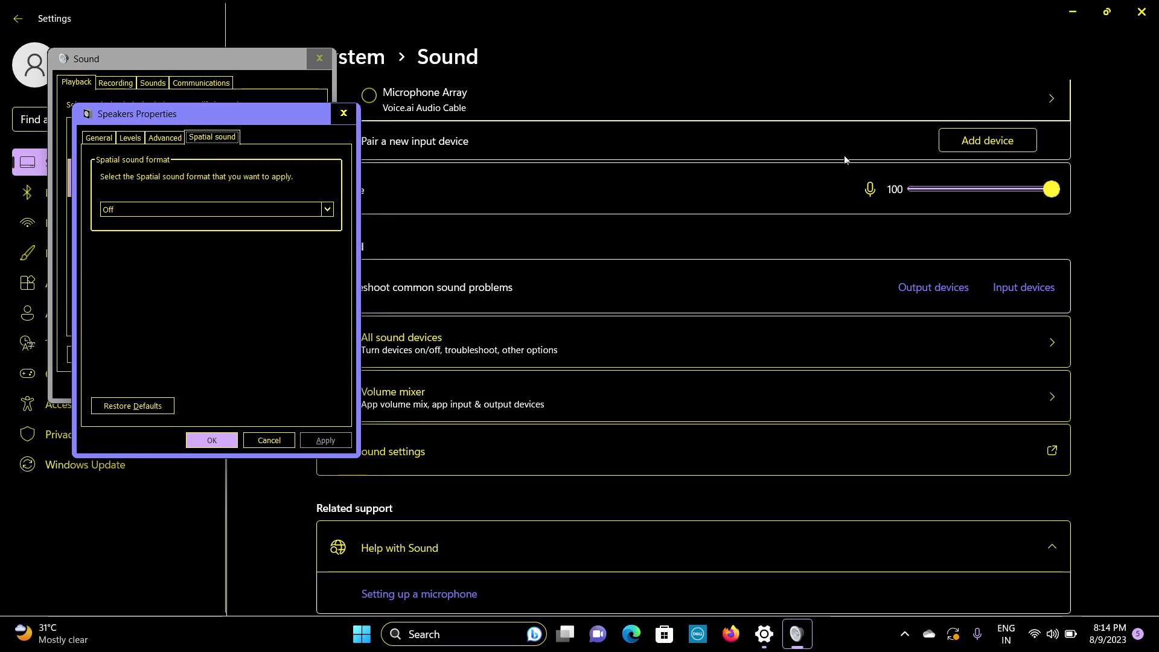
key(Escape)
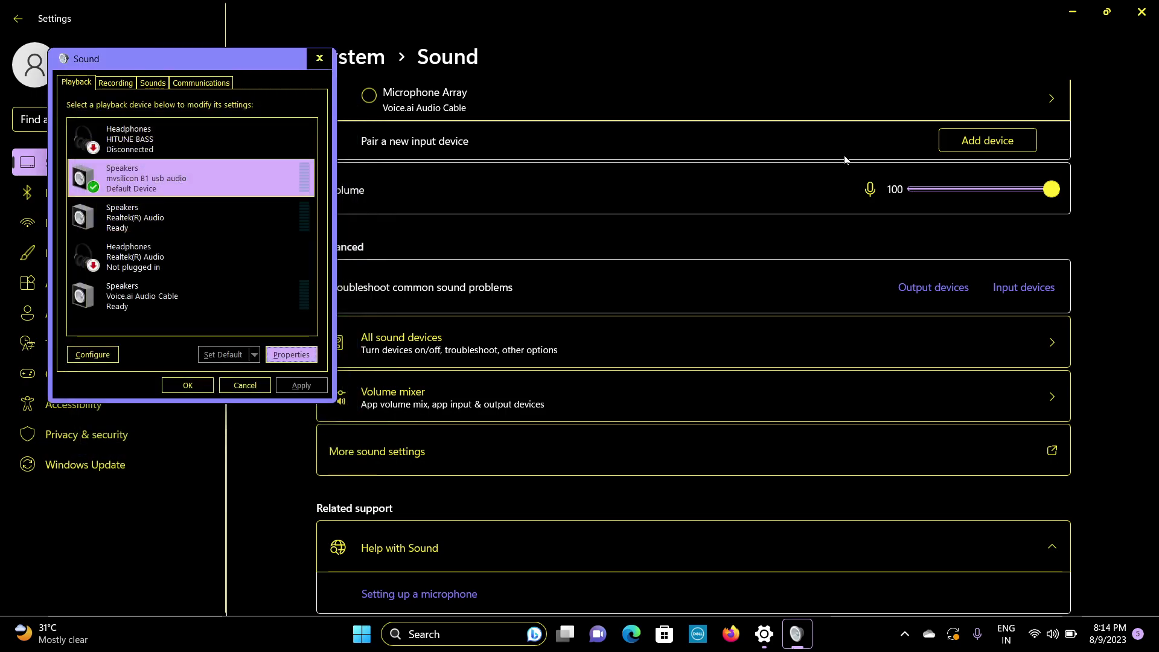
key(Escape)
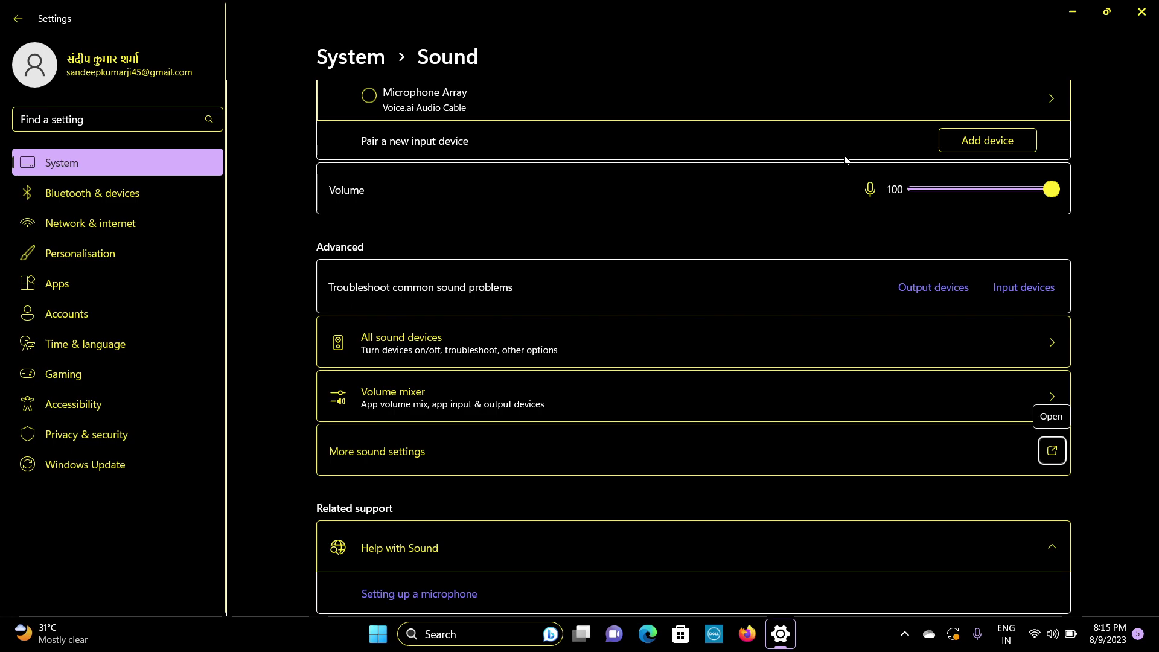
- Review the Help with Sound support entries at the end of the Sound page, and return to the System category
key(Tab)
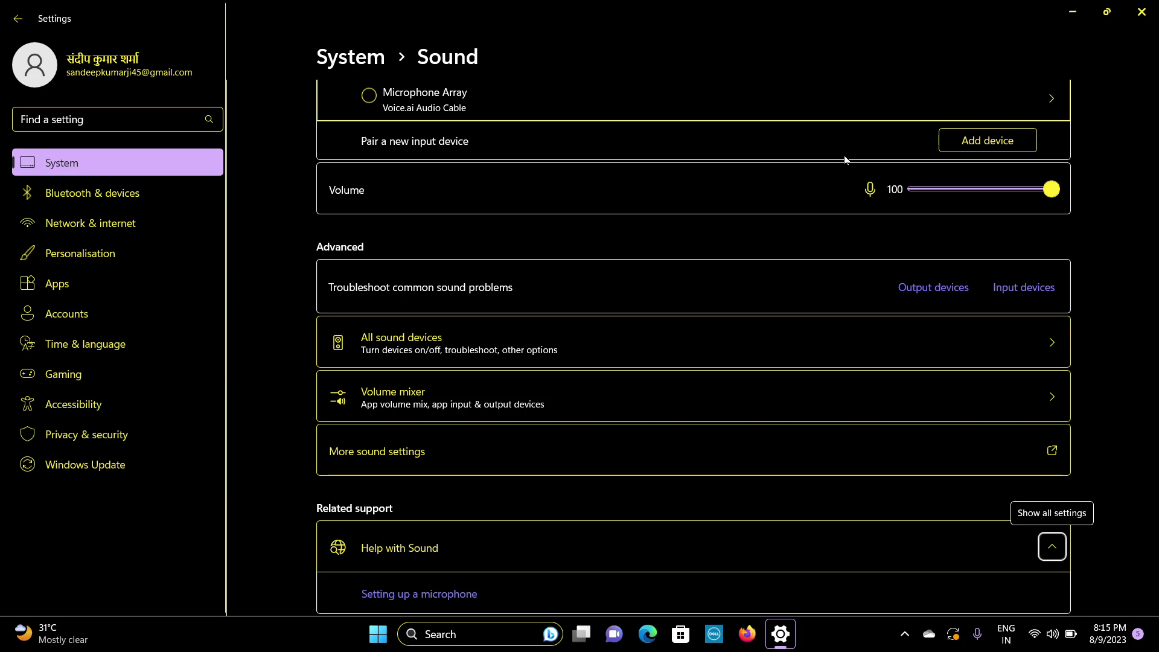
key(Tab)
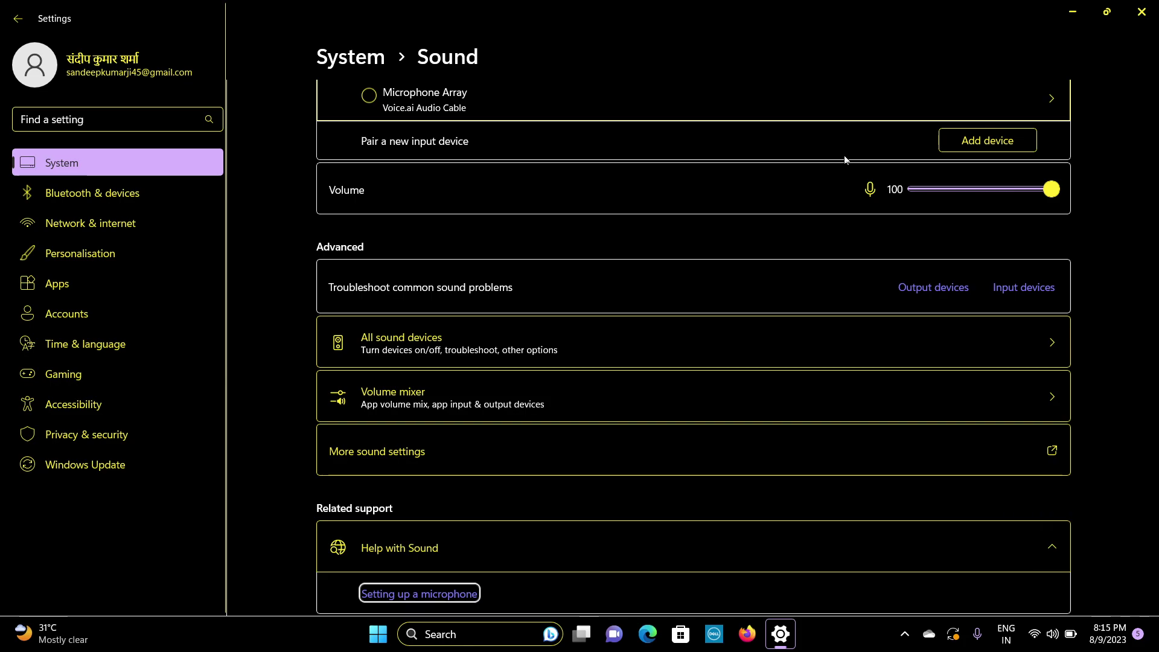
key(Tab)
key(shift+Tab)
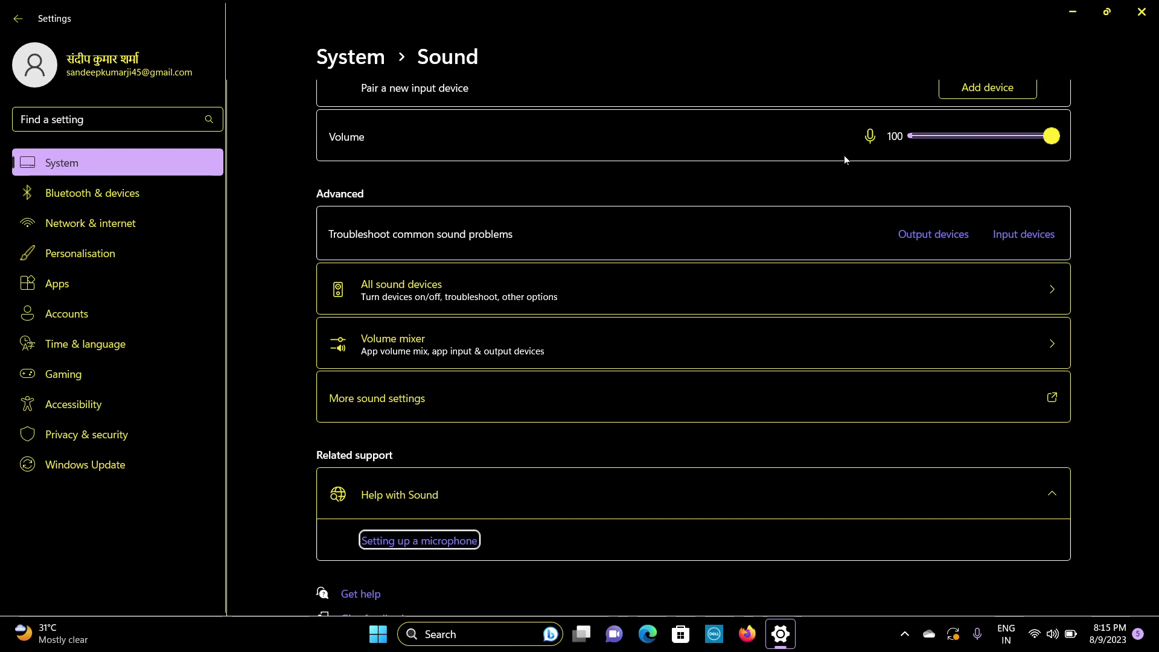
key(Tab)
key(Tab)
key(Return)
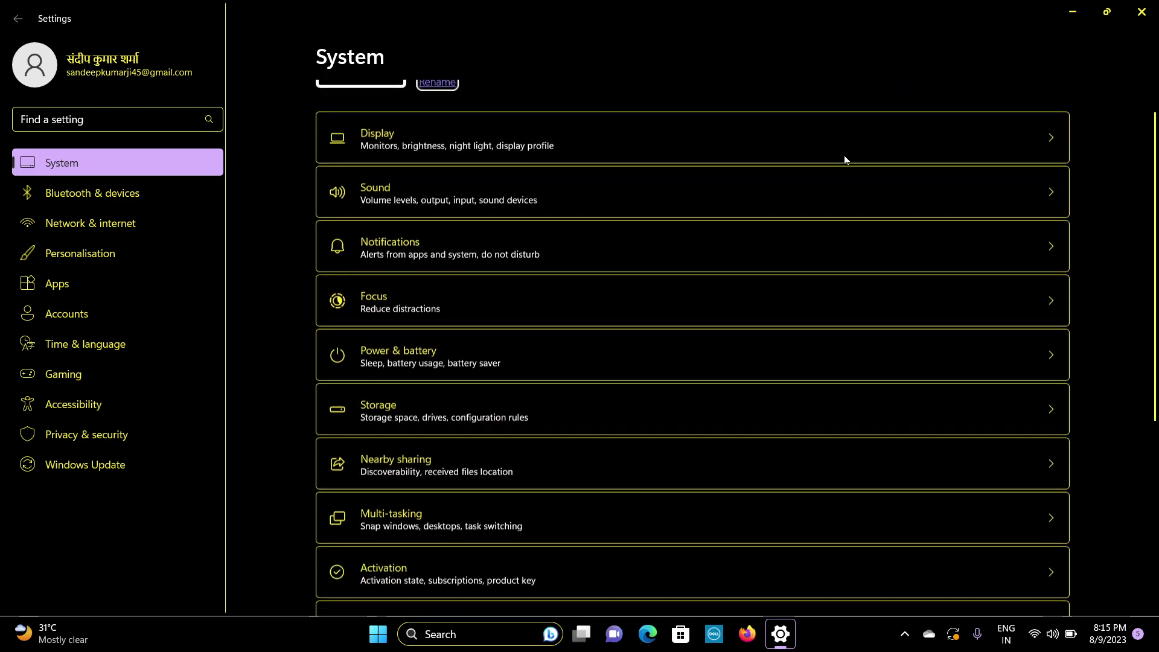
- Open the Notifications settings in the System category
key(Tab)
key(Tab)
key(Tab)
key(Tab)
key(Tab)
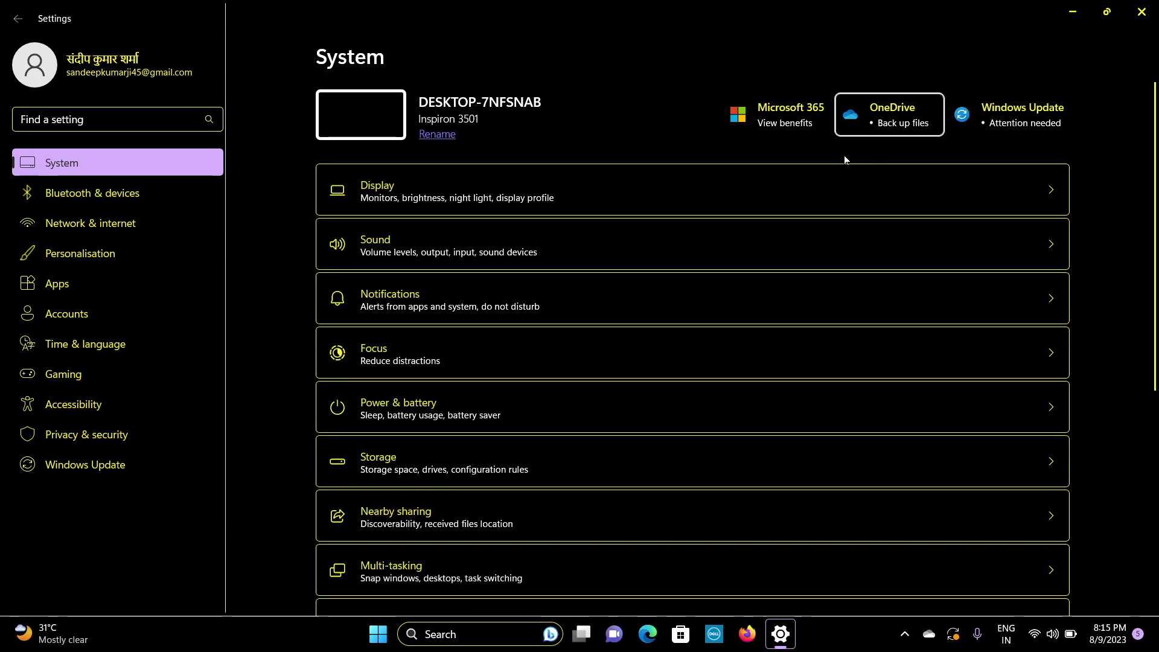
key(Tab)
key(Tab)
key(Tab)
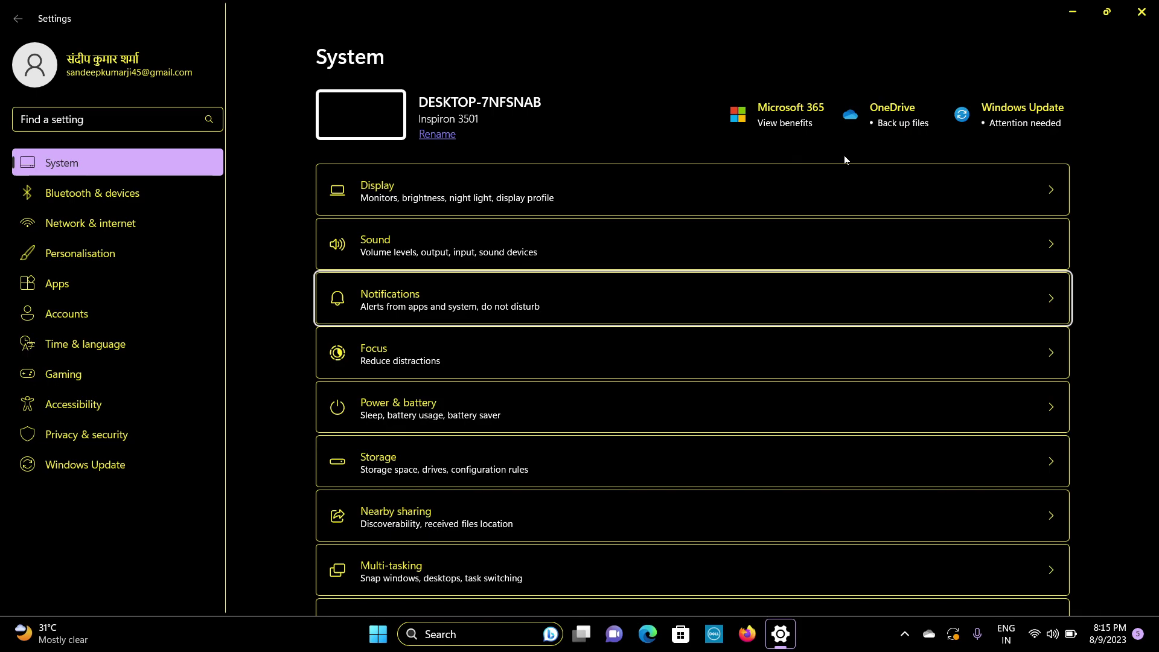
key(Return)
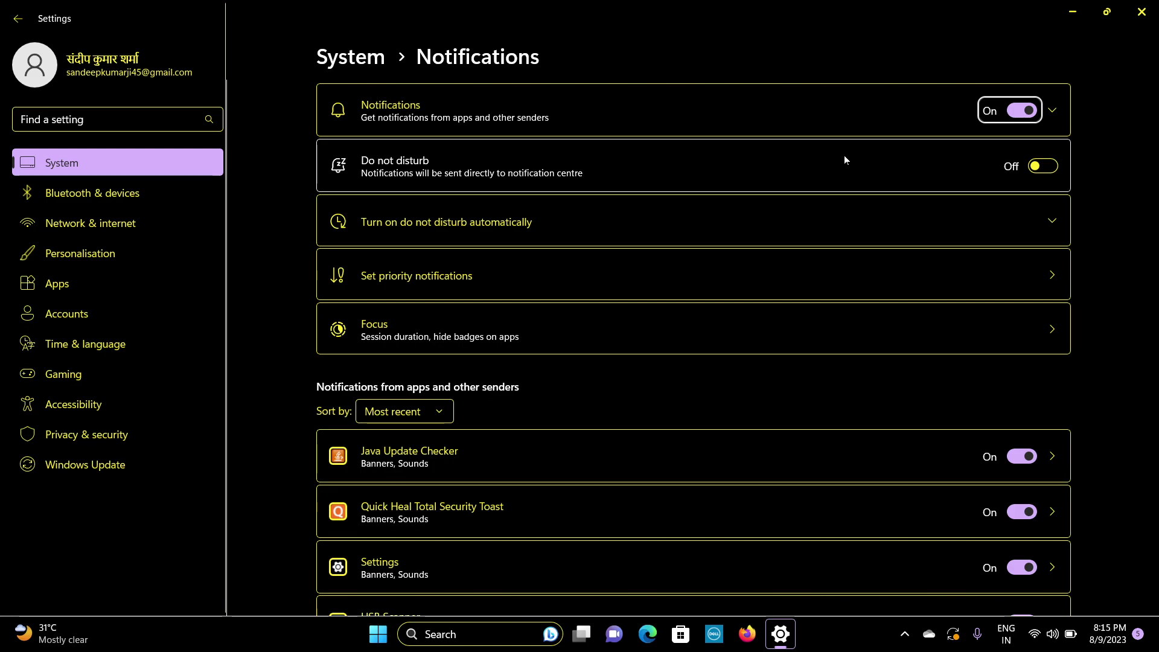
- Expand the main Notifications options and review the settings for playing sounds, lock screen notifications, reminders and VoIP calls
key(Tab)
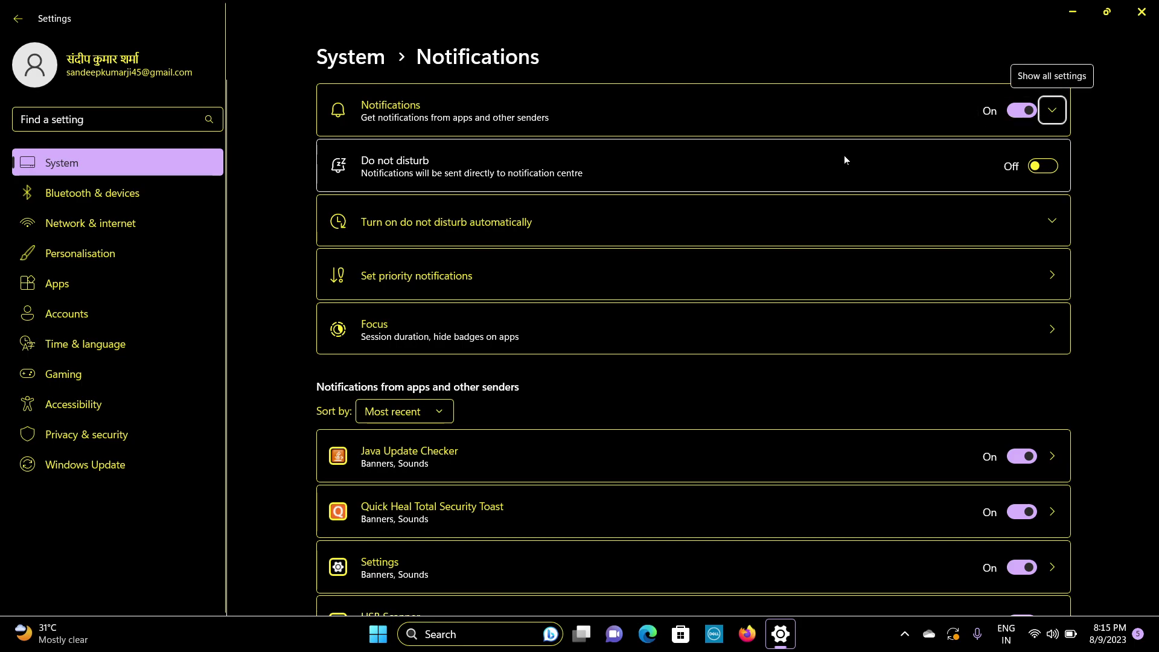
key(space)
key(Tab)
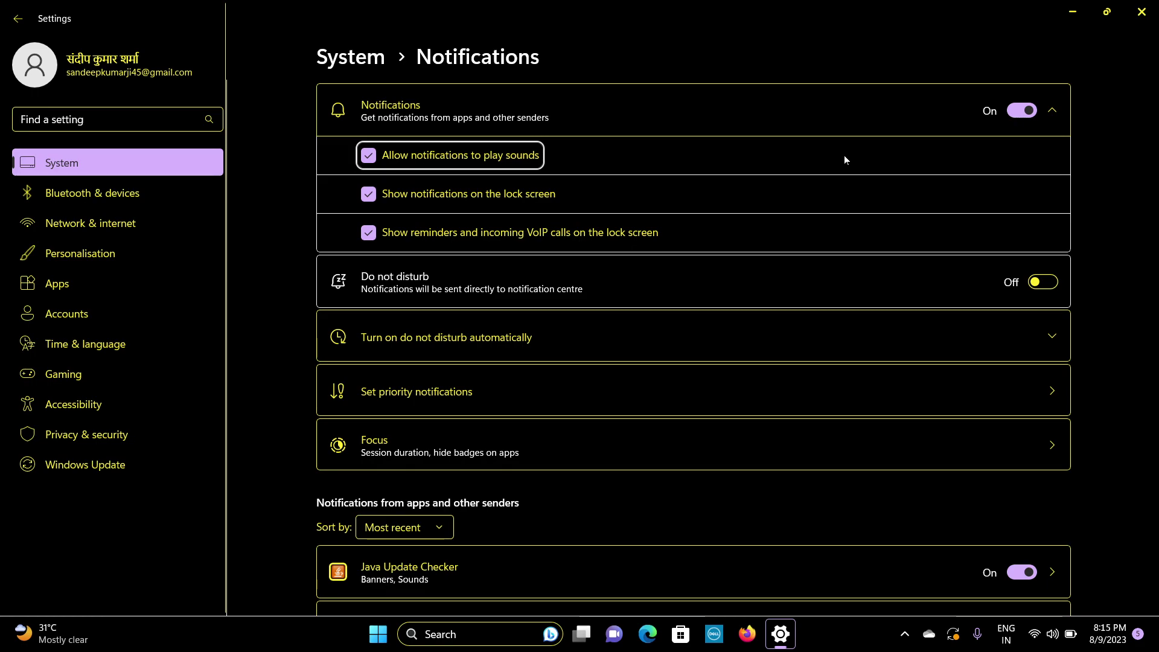
key(Tab)
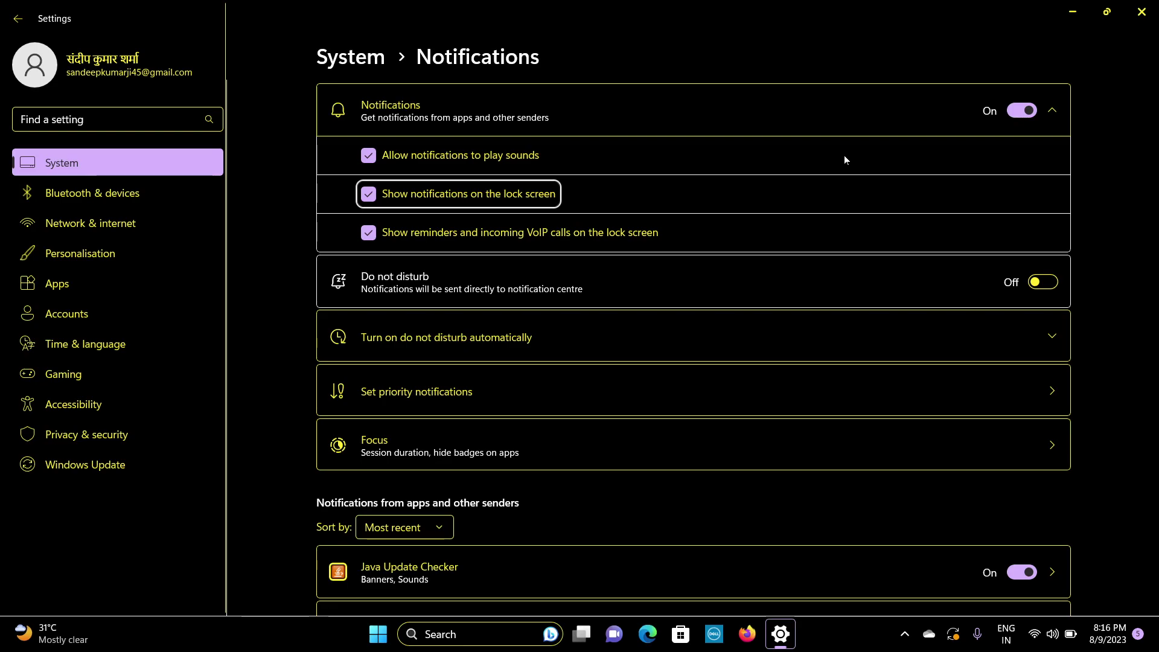
key(Tab)
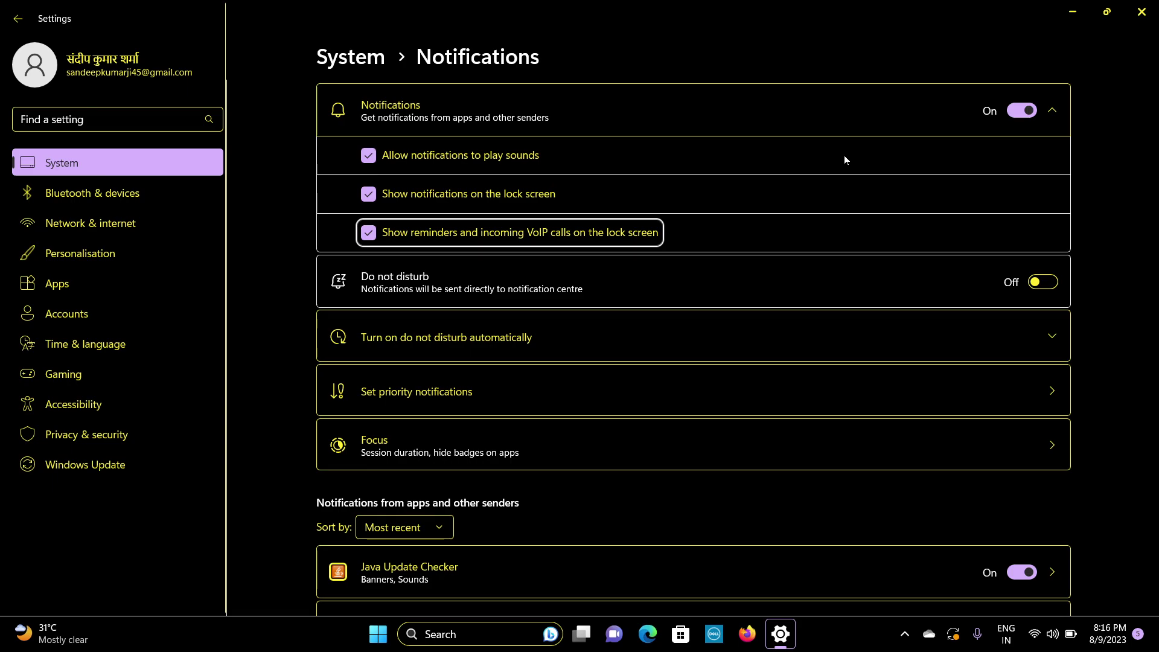
- Review the Do not disturb switch and expand its automatic activation rules to examine the times, display, game, full-screen and feature update conditions
key(Tab)
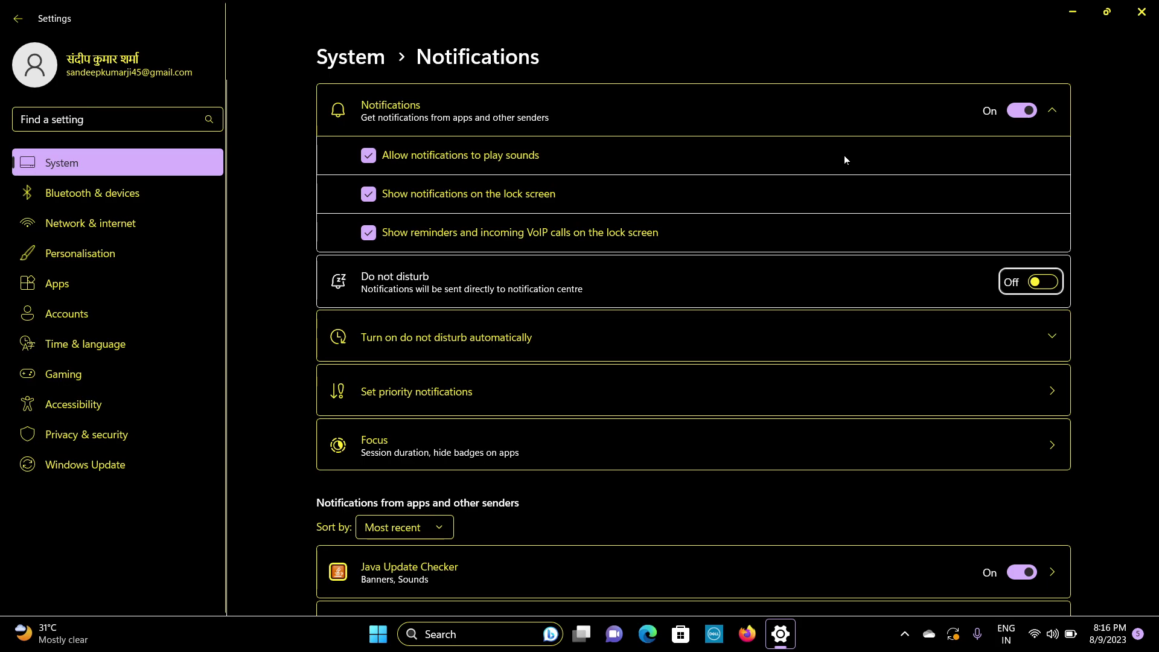
key(Tab)
key(shift+Tab)
key(Tab)
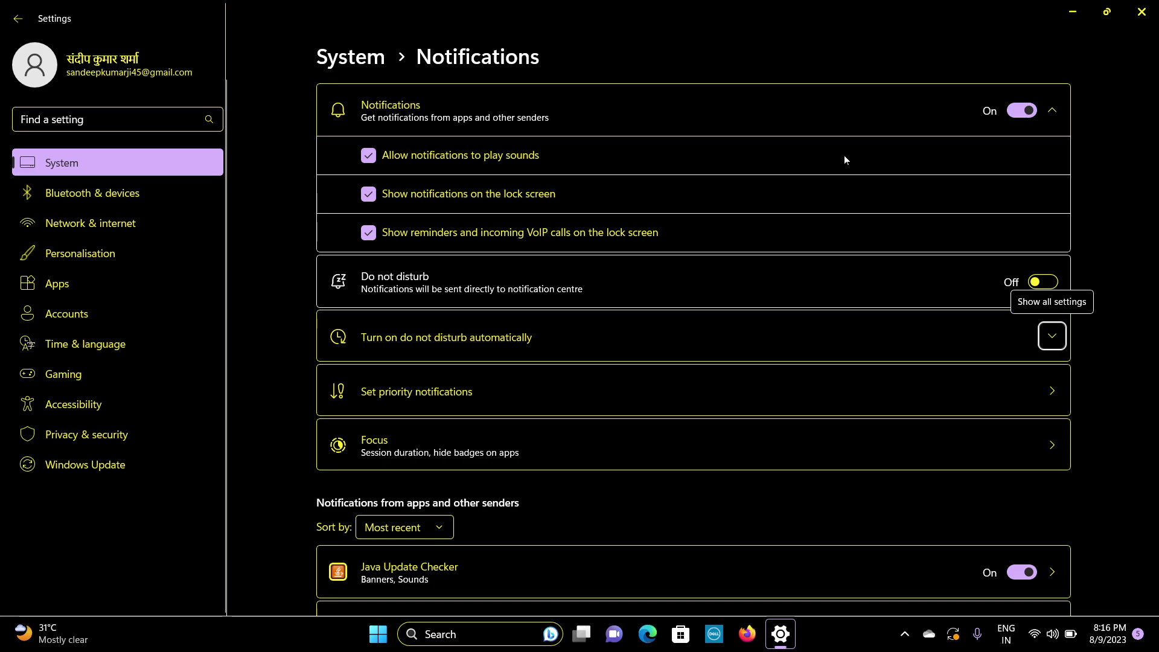
key(space)
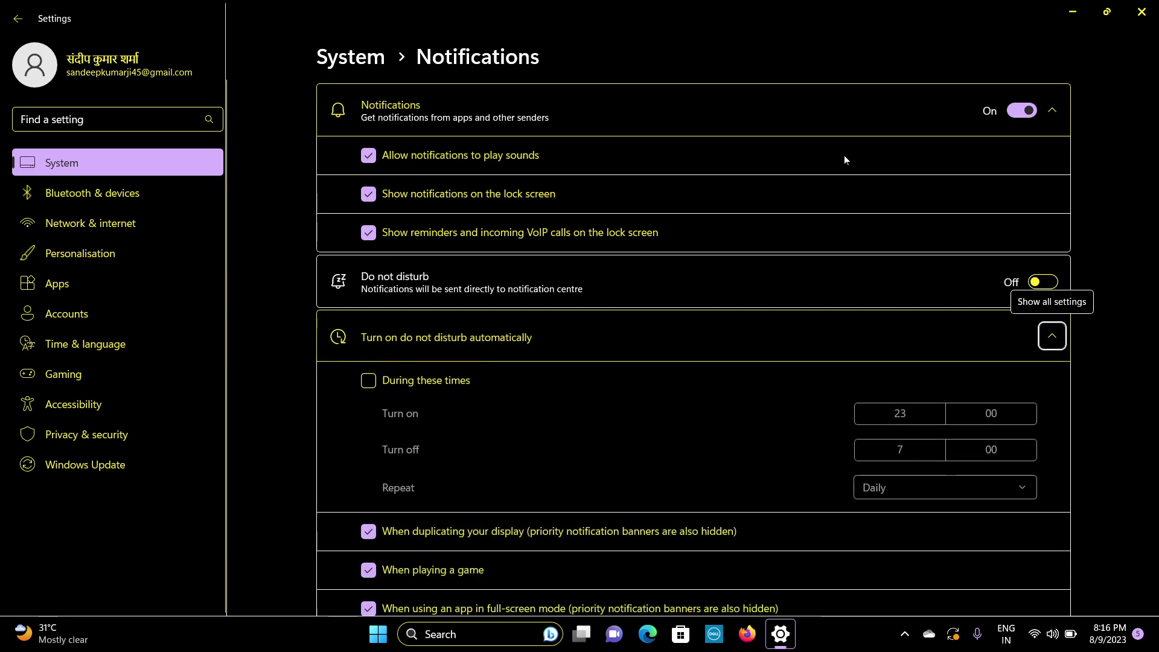
key(Tab)
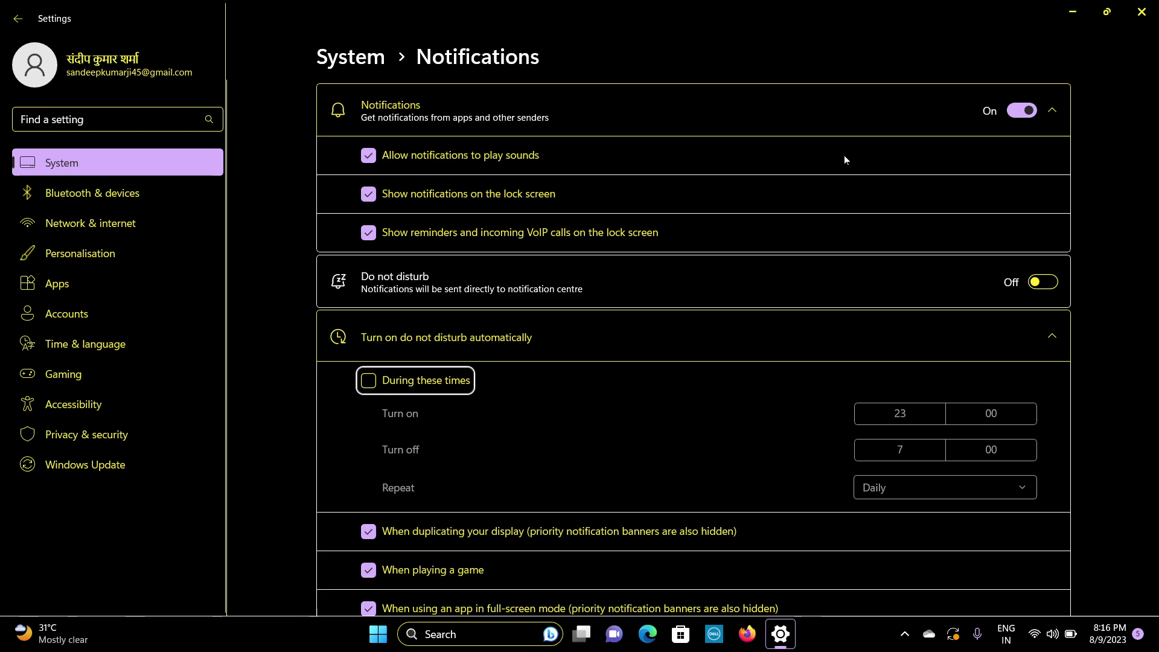
key(Tab)
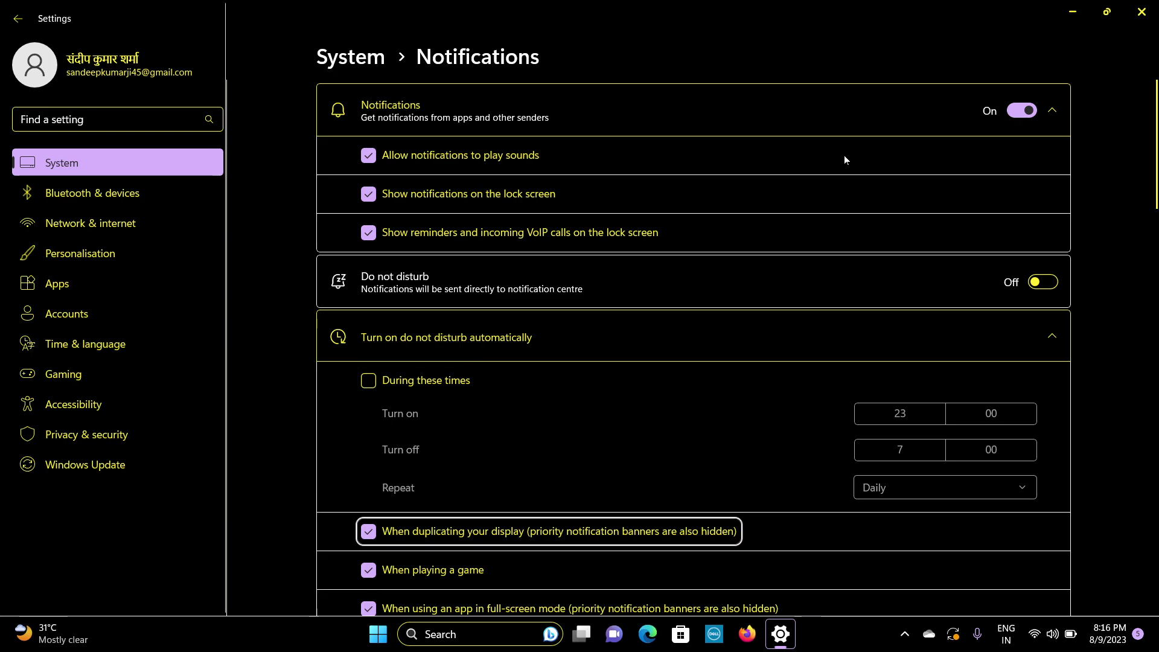
key(Tab)
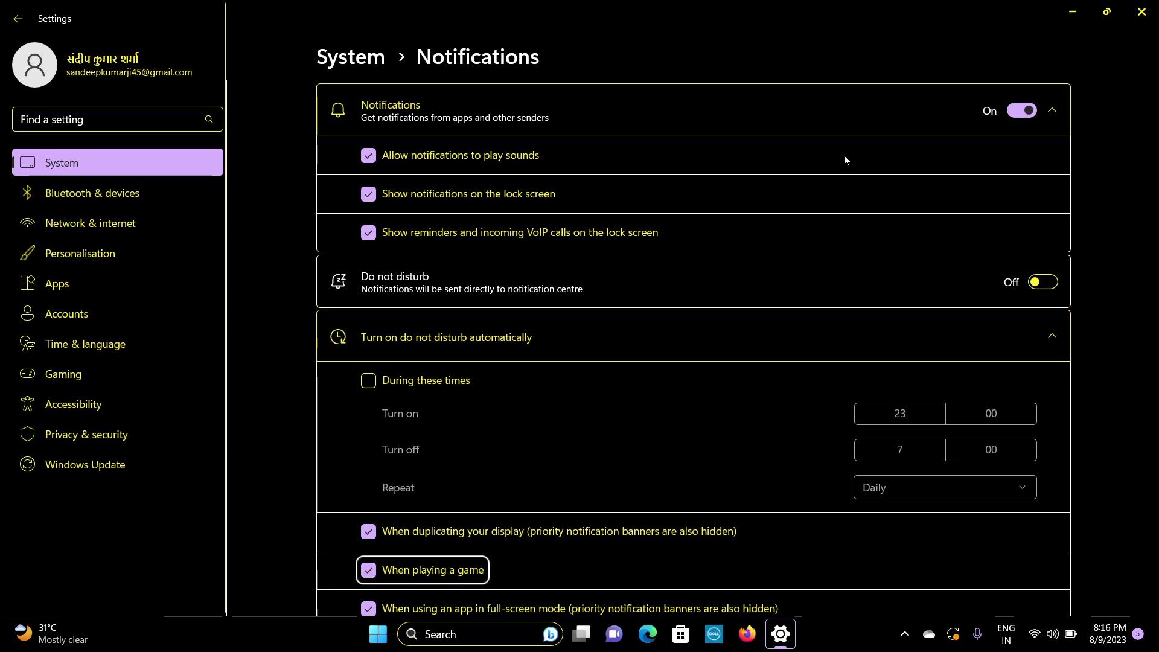
key(Tab)
key(Tab)
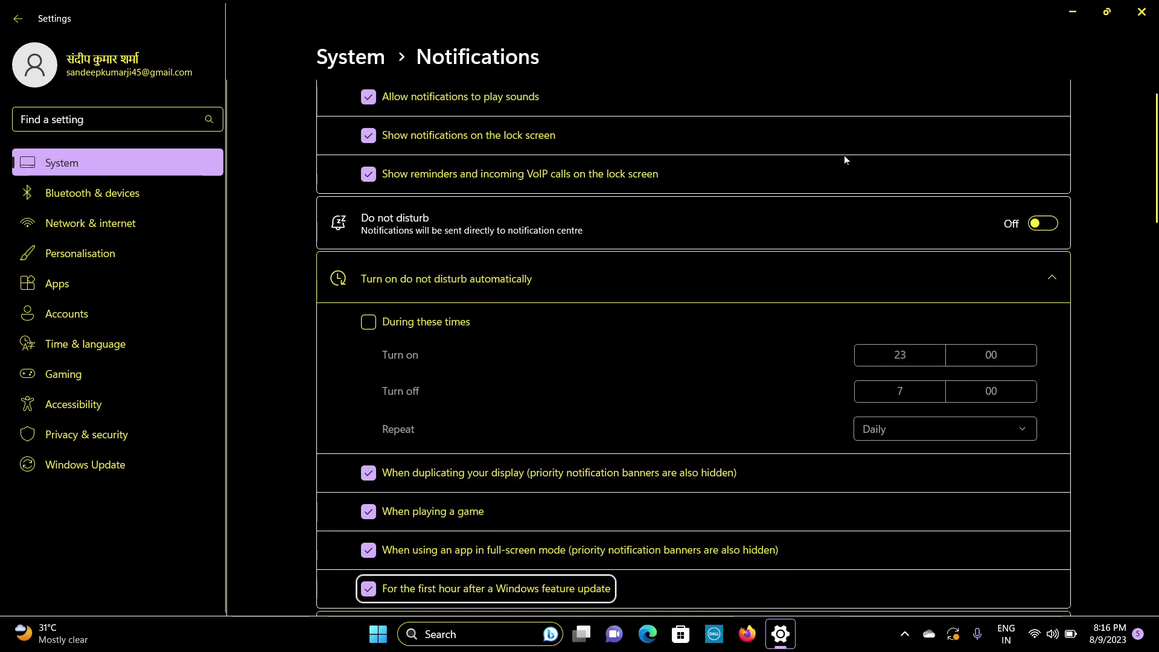
- Review the priority notifications, Focus and sender sort order options on the Notifications page
key(Tab)
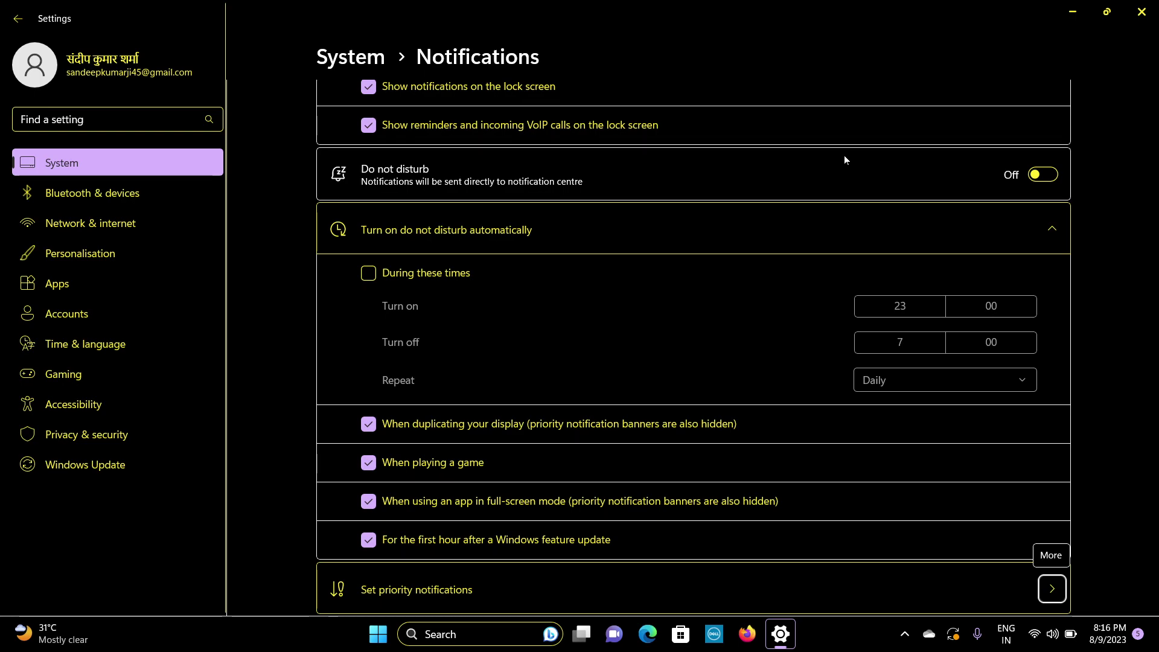
key(Tab)
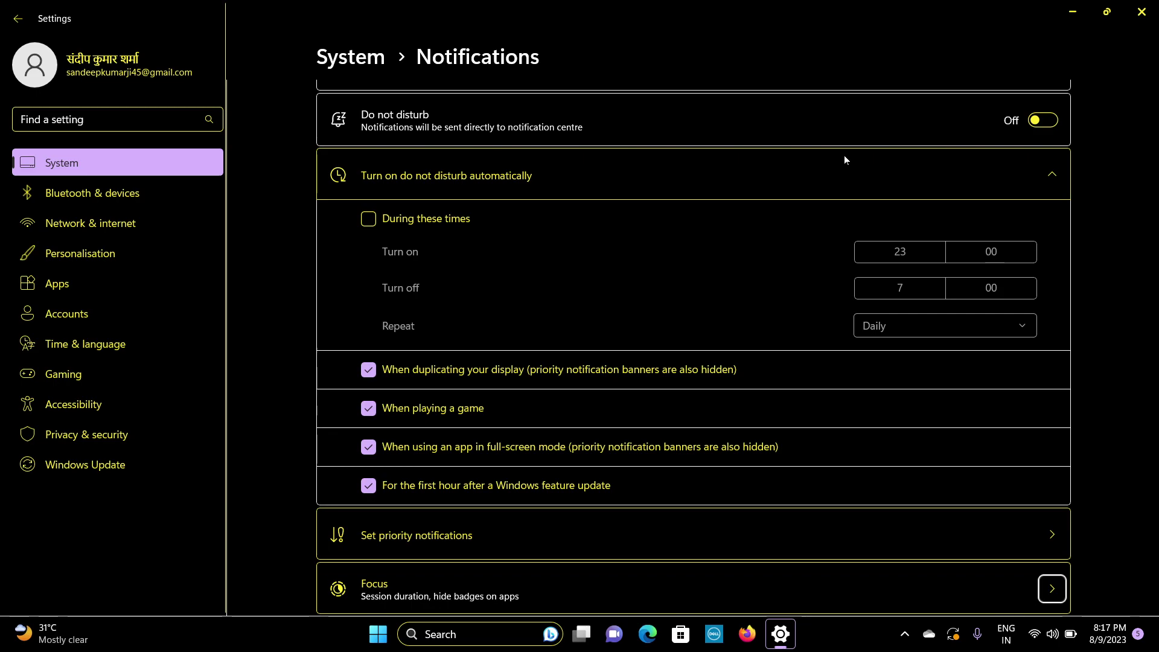
key(Tab)
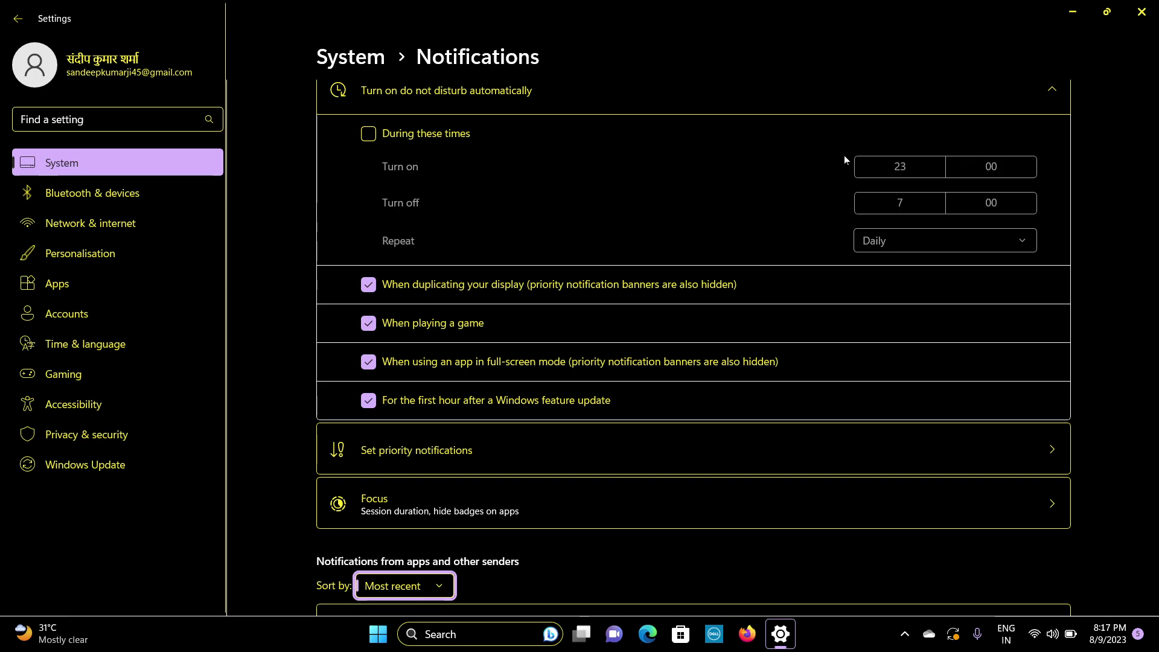
- Review the notification switches of individual apps and senders, from Java Update Checker to the end of the Notifications page
key(Tab)
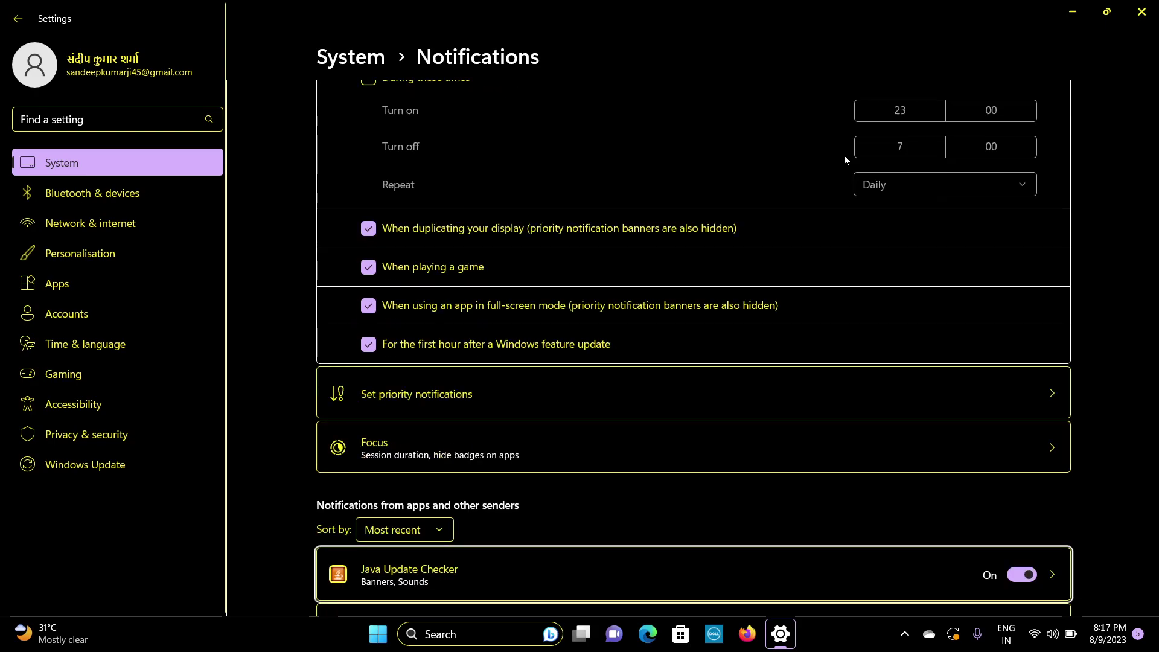
key(Tab)
key(Tab)
key(Tab)
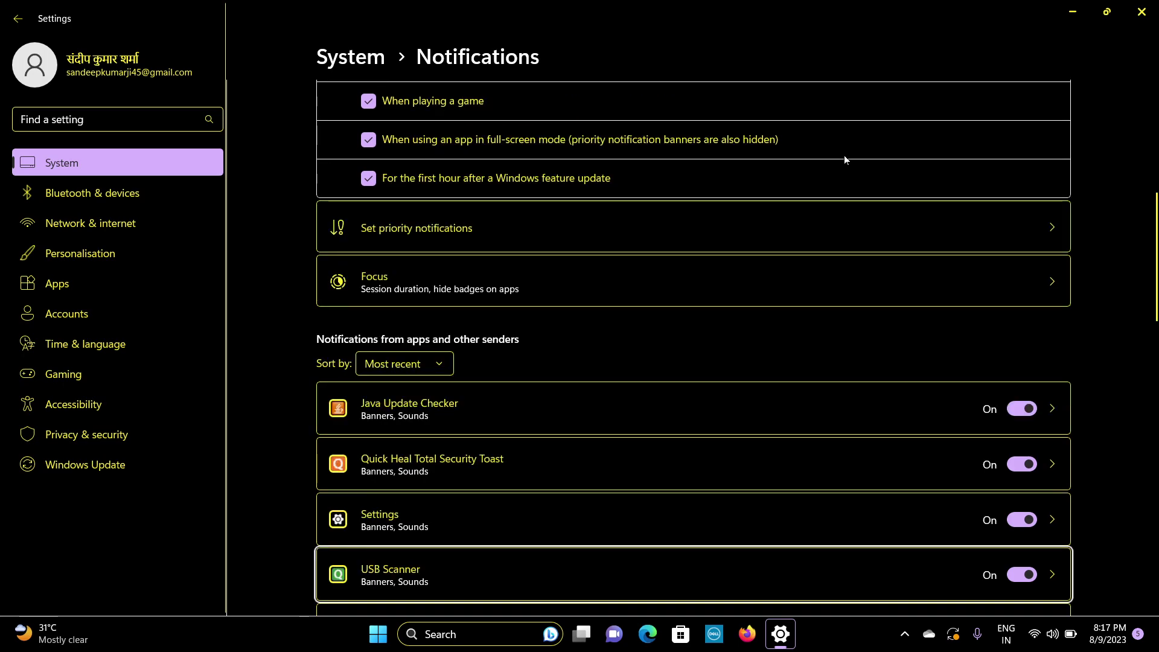
key(Tab)
key(shift+Tab)
key(shift+Tab)
key(shift+Tab)
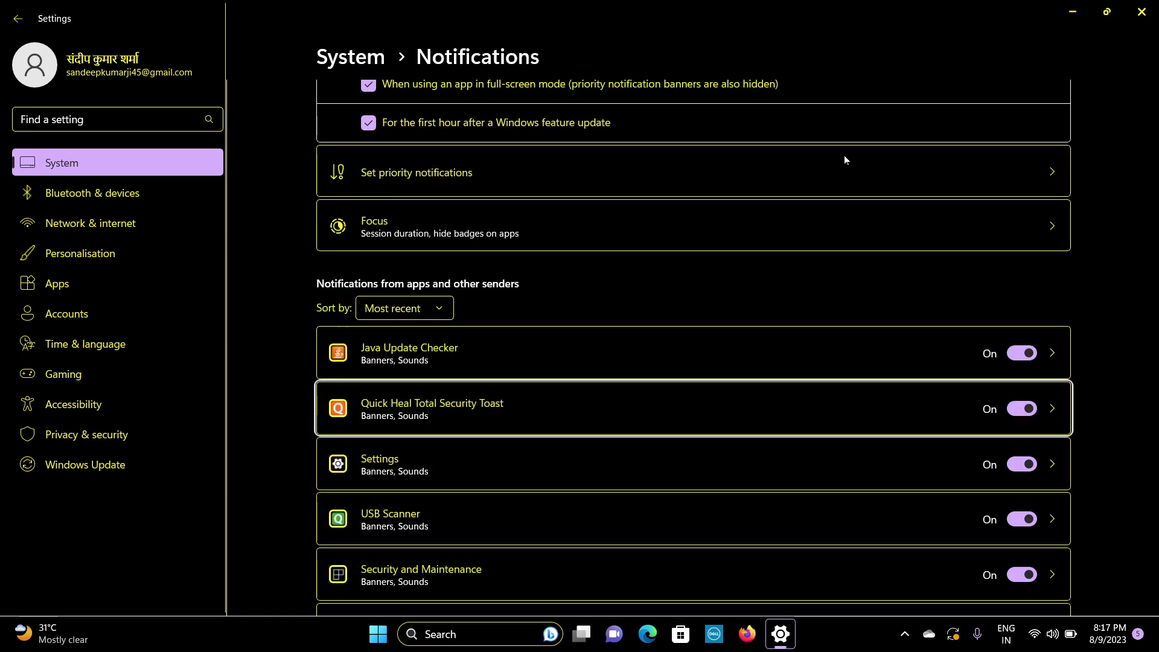
key(Right)
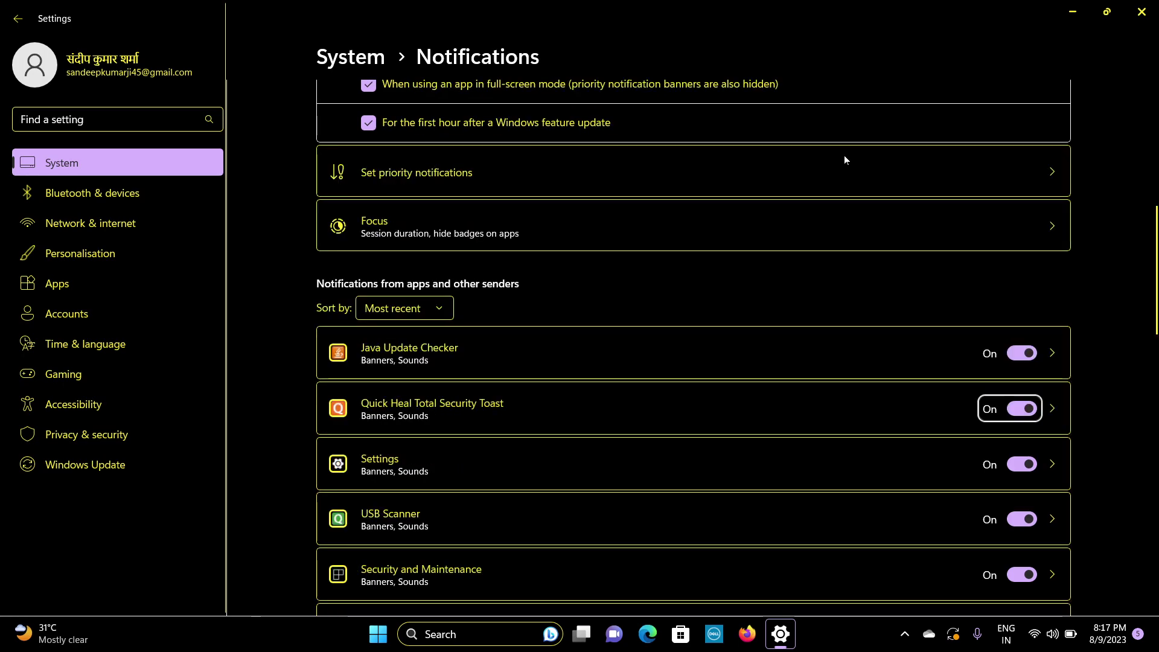
key(Tab)
key(Tab)
key(Tab)
key(Tab)
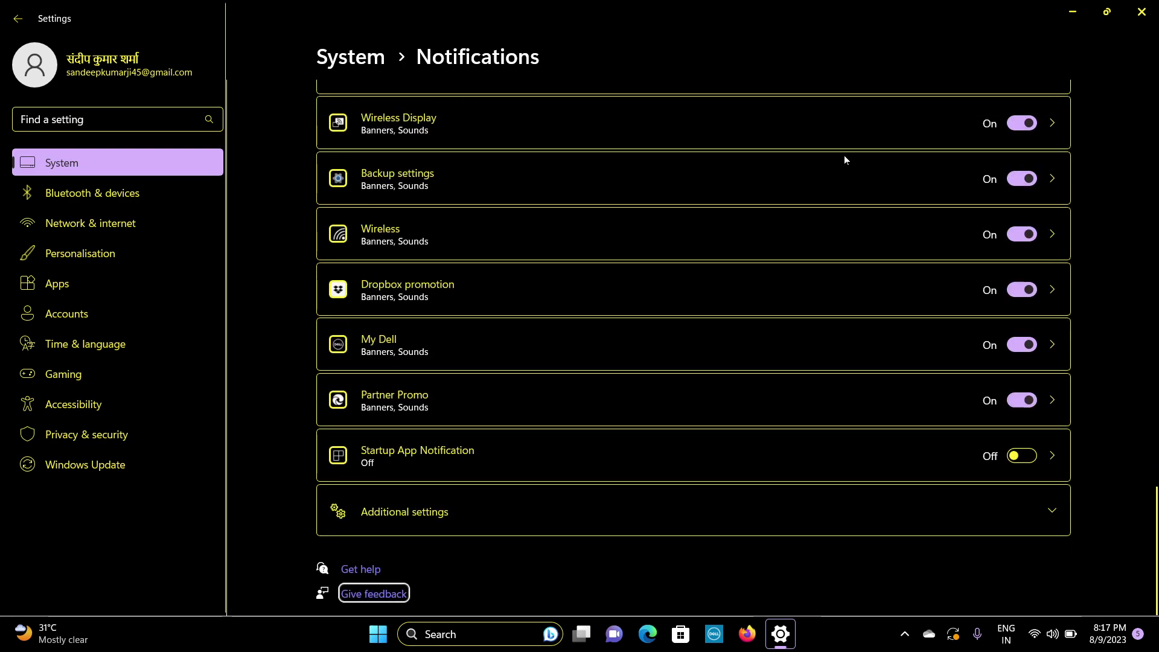
- Return from Notifications to the System category and open the Focus settings
key(Return)
key(Tab)
key(Tab)
key(Tab)
key(shift+Tab)
key(Down)
key(Down)
key(Down)
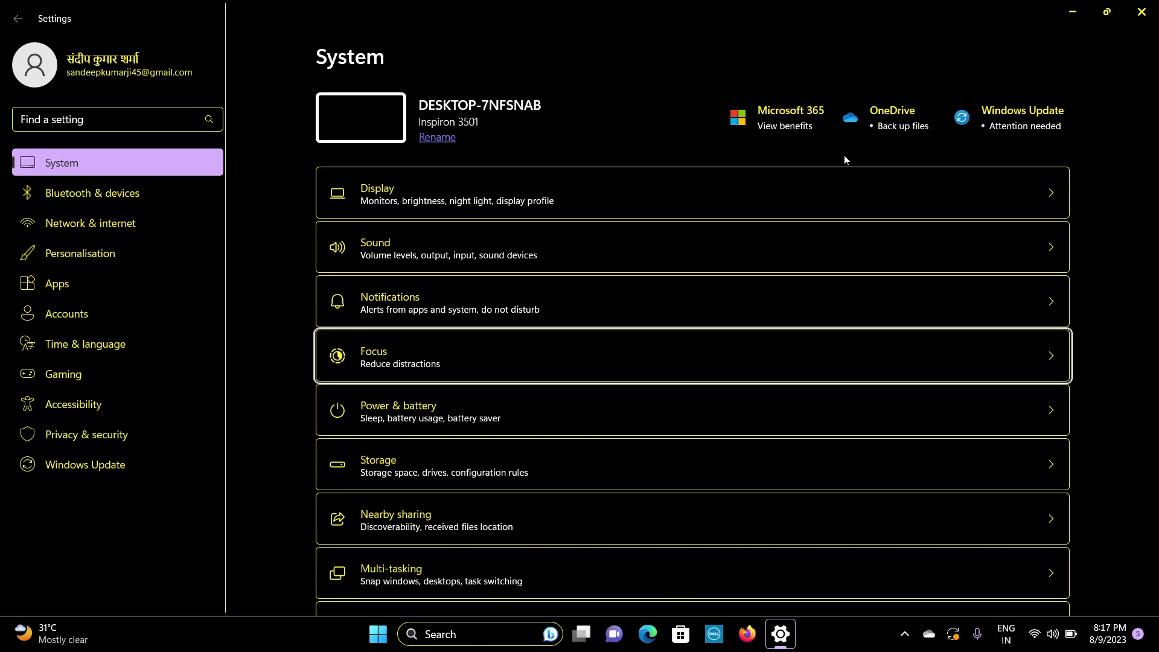
key(Return)
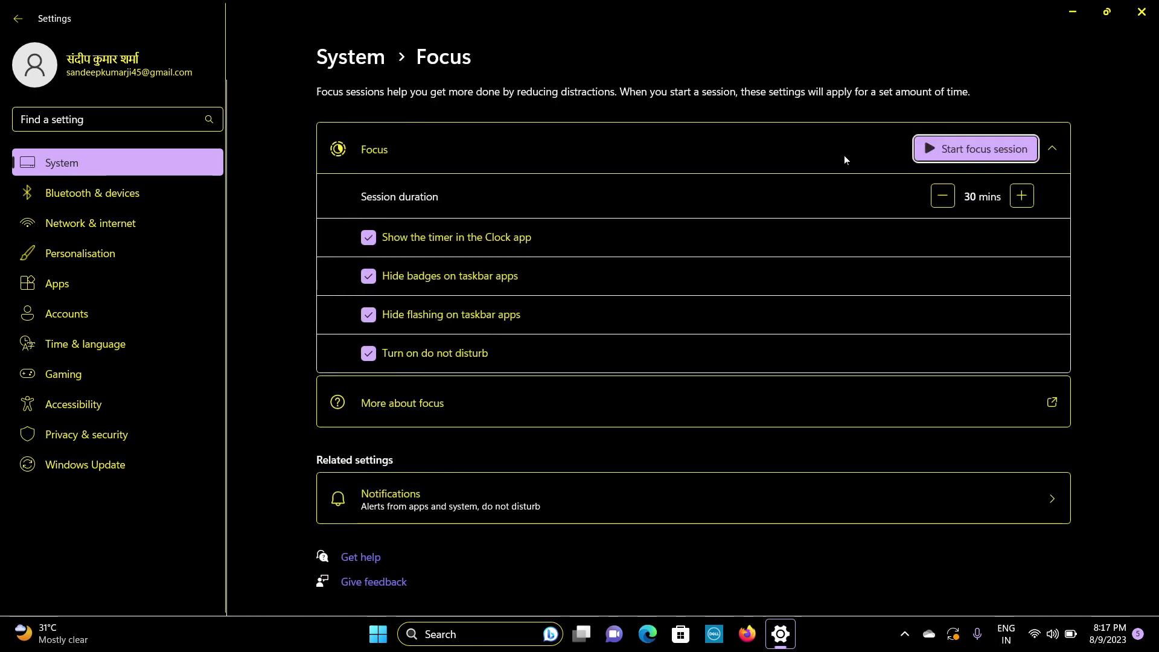
- Collapse the Focus session options and review the More about focus and related Notifications entries
key(Tab)
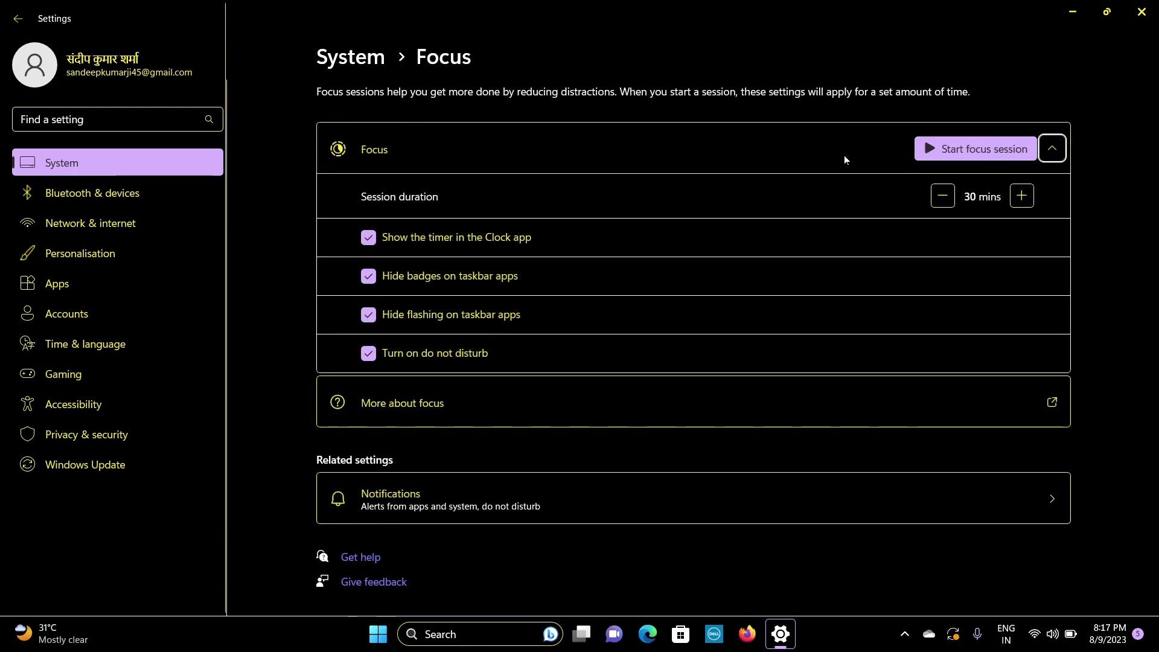
key(Tab)
key(shift+Tab)
key(Return)
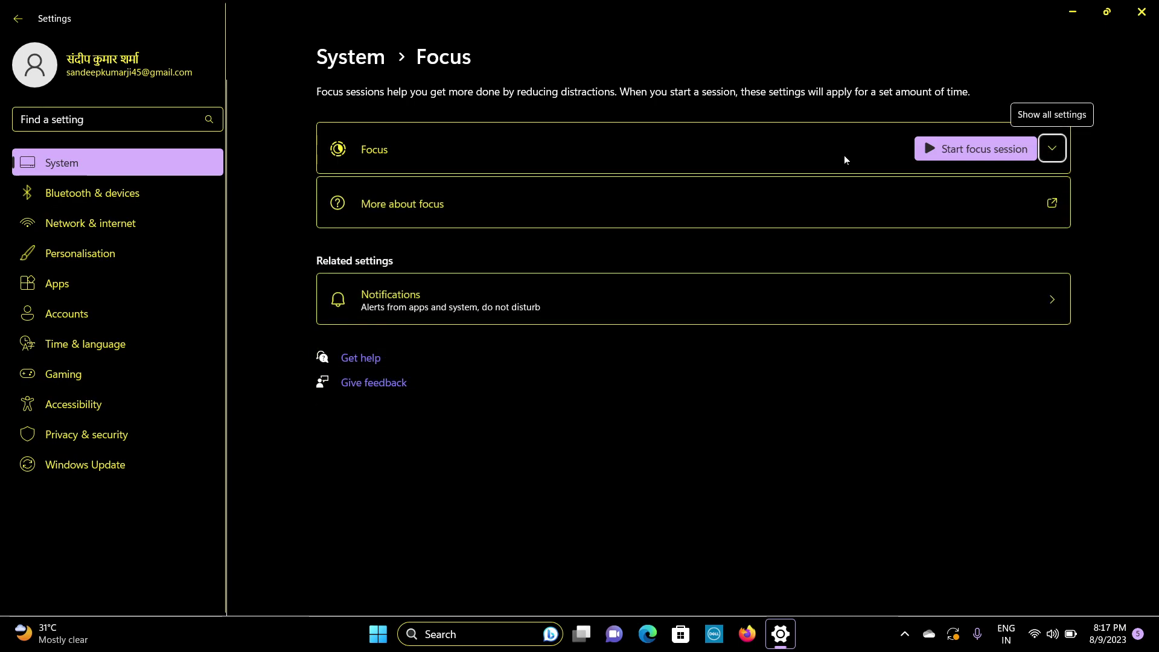
key(Tab)
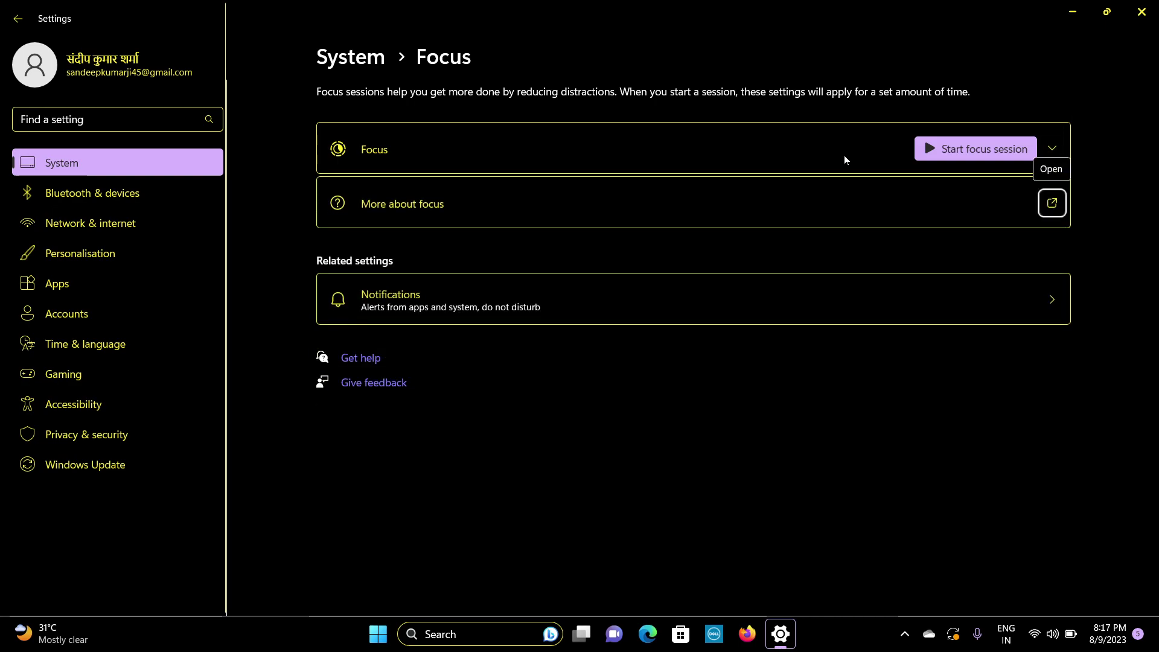
key(Tab)
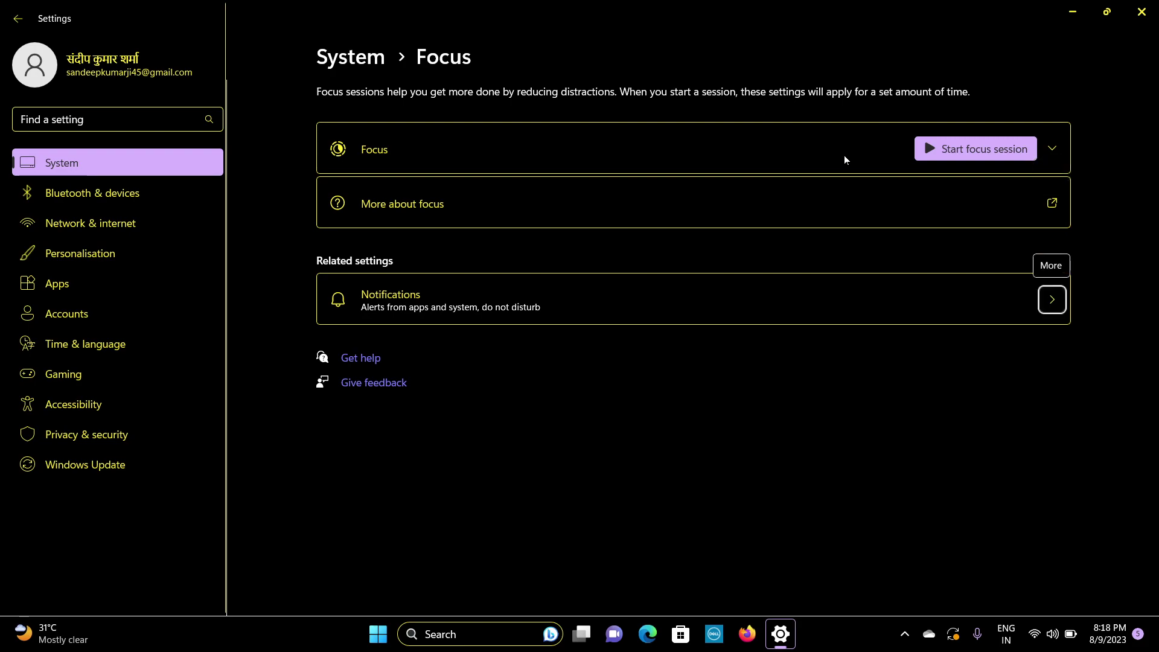
- Leave the Focus settings and return to the System category page
key(Tab)
key(Tab)
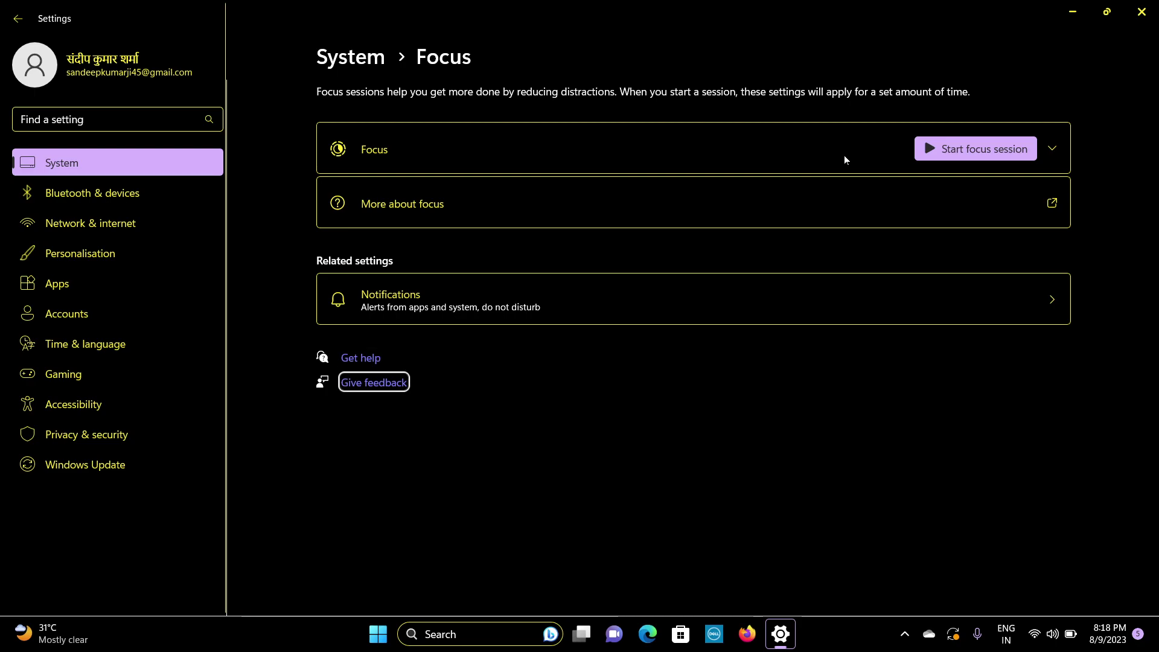
key(Tab)
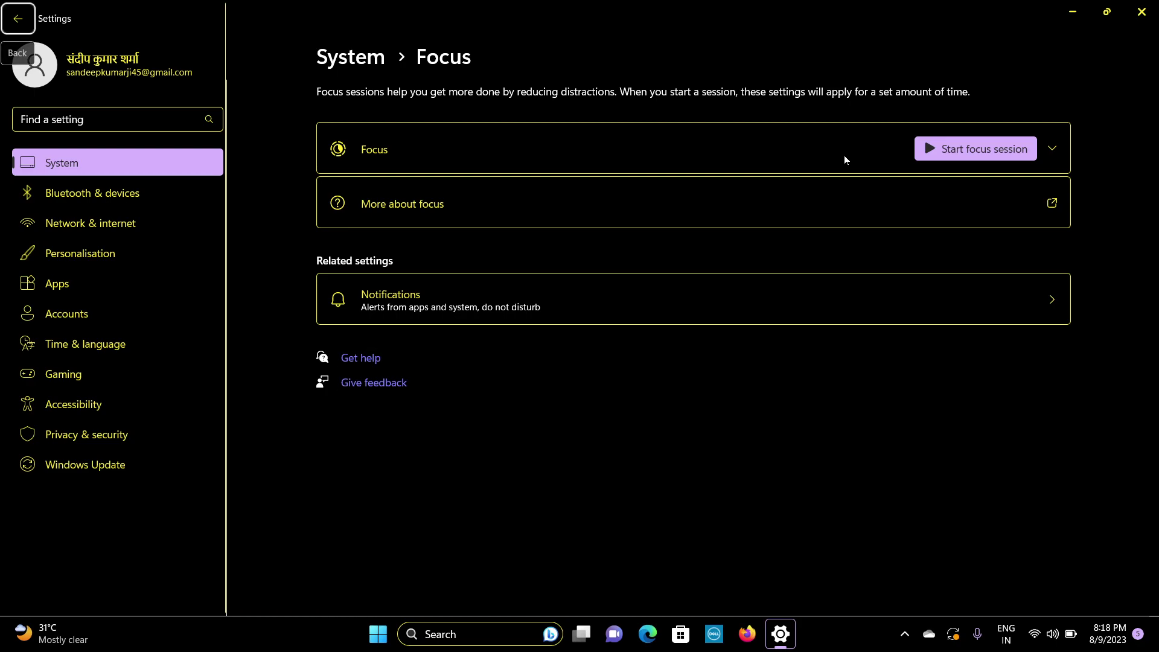
key(space)
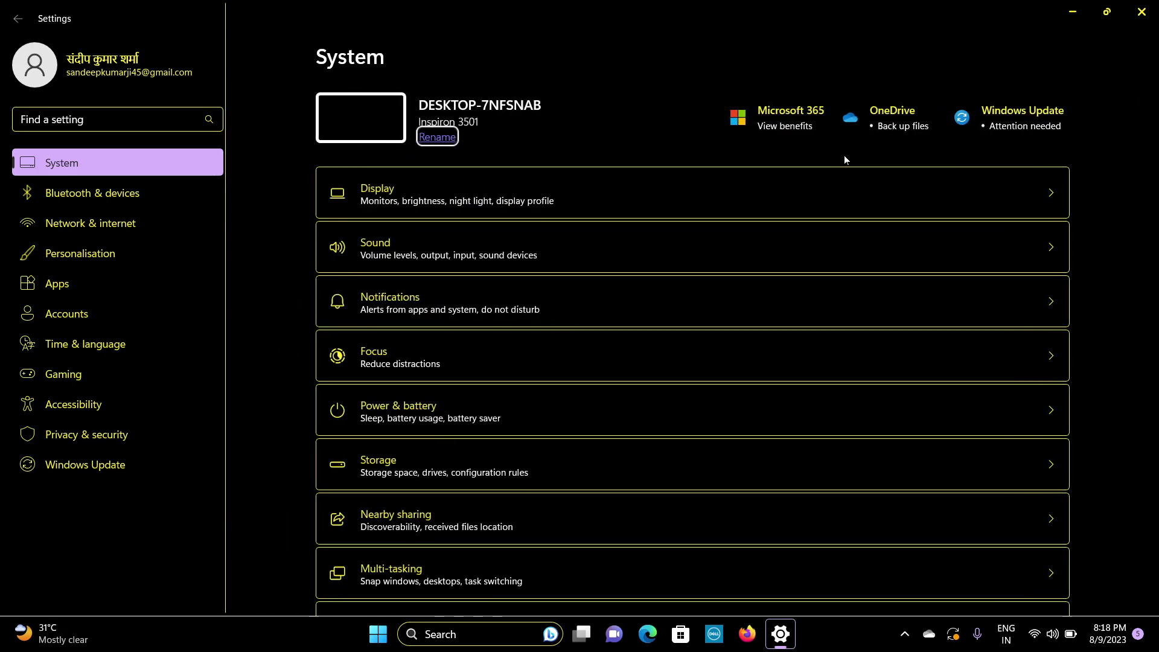
- Open the Power & battery settings from the System category
key(Tab)
key(Tab)
key(Tab)
key(Tab)
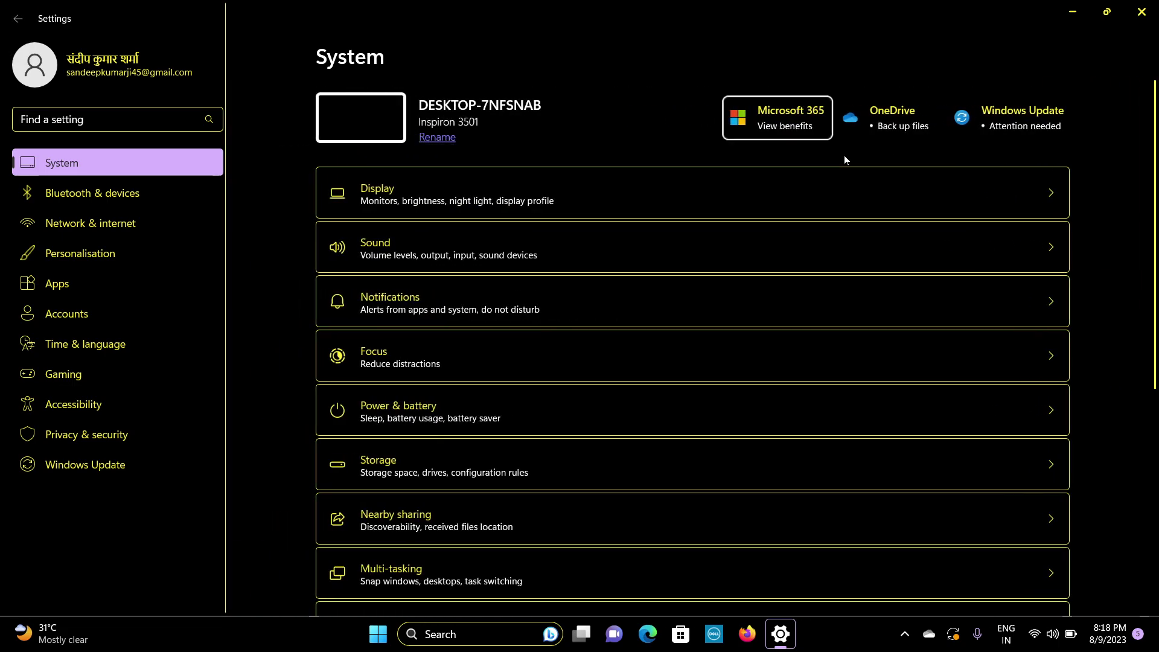
key(Tab)
key(Tab)
key(Tab)
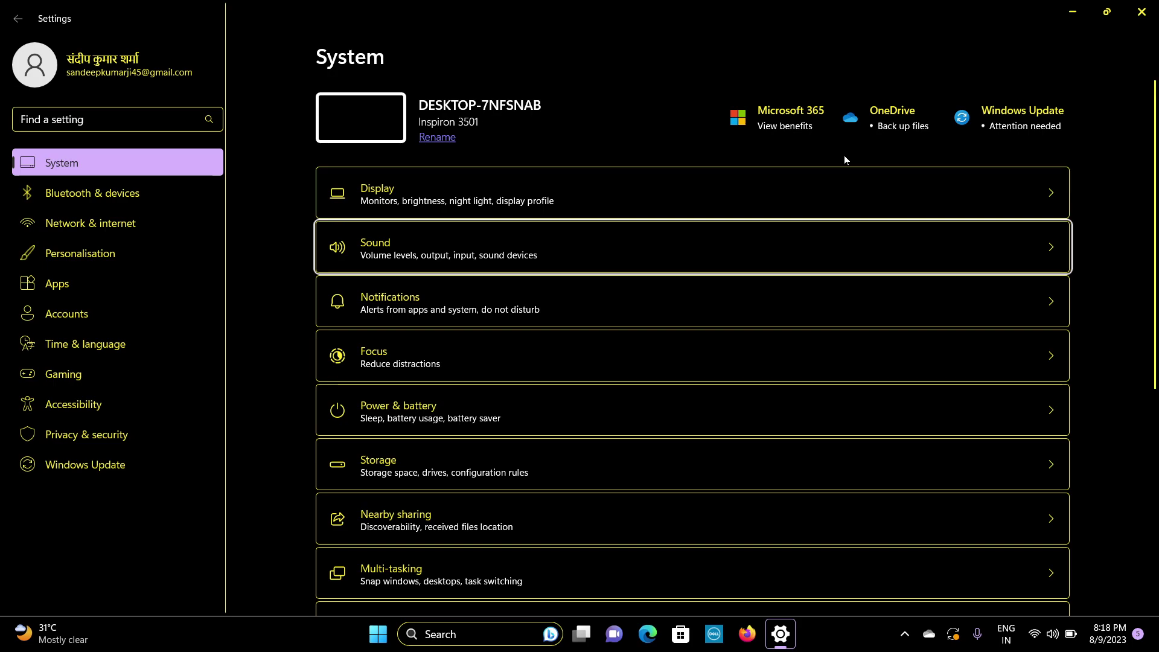
key(Tab)
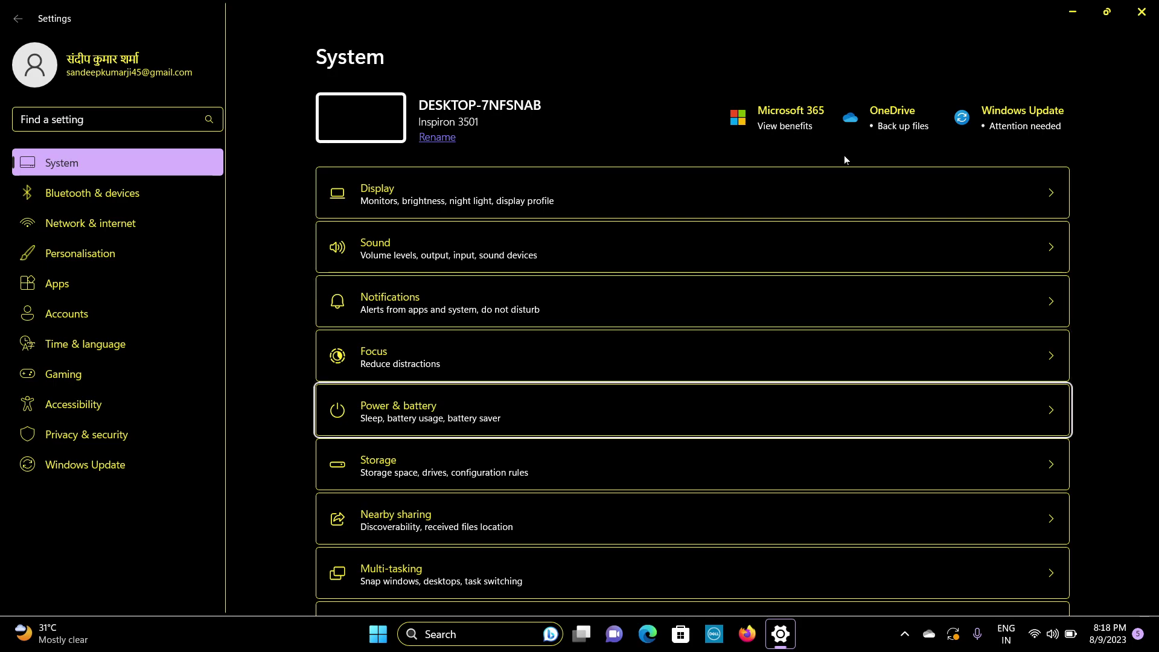
key(Return)
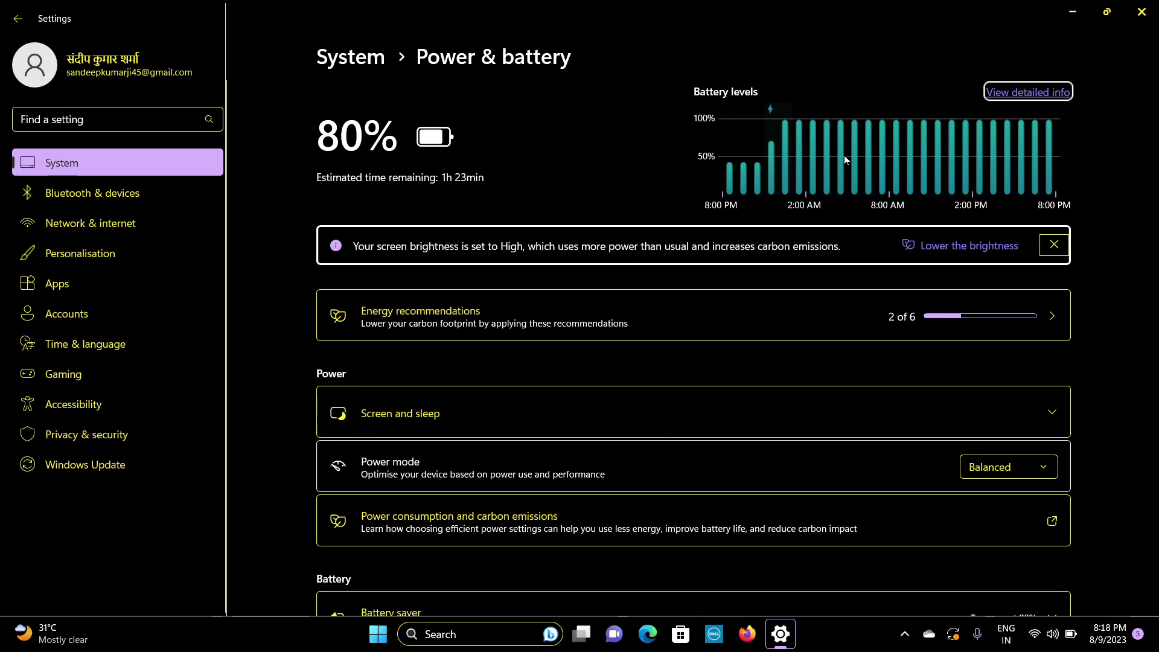
- Dismiss the screen brightness recommendation banner on the Power & battery page
key(Tab)
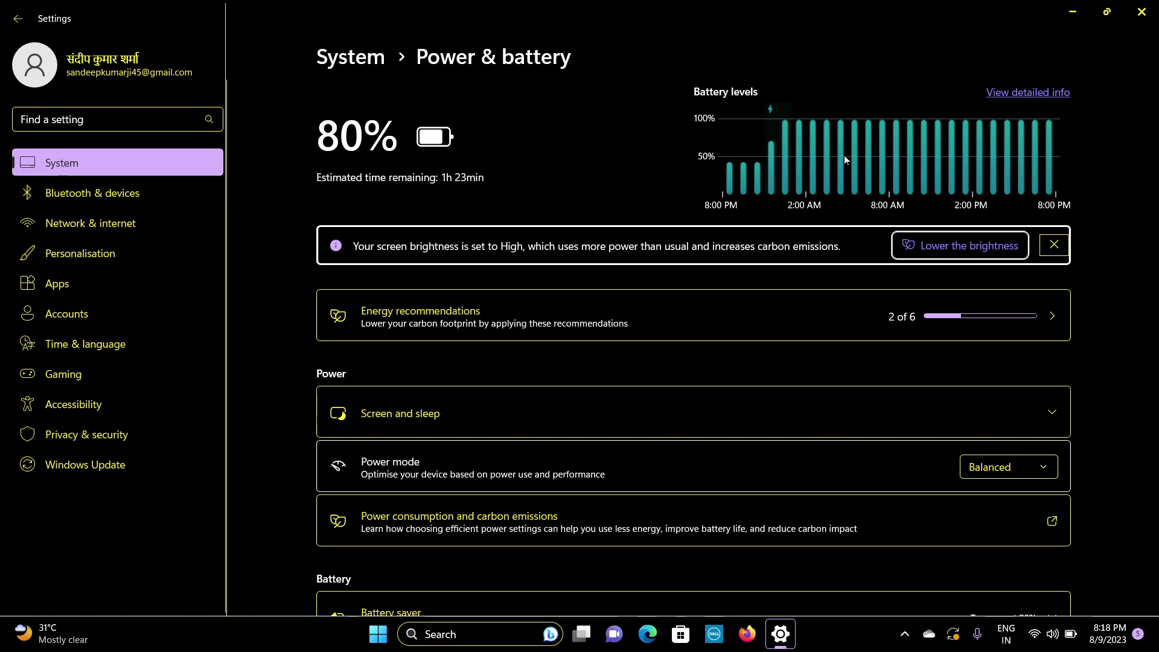
key(Tab)
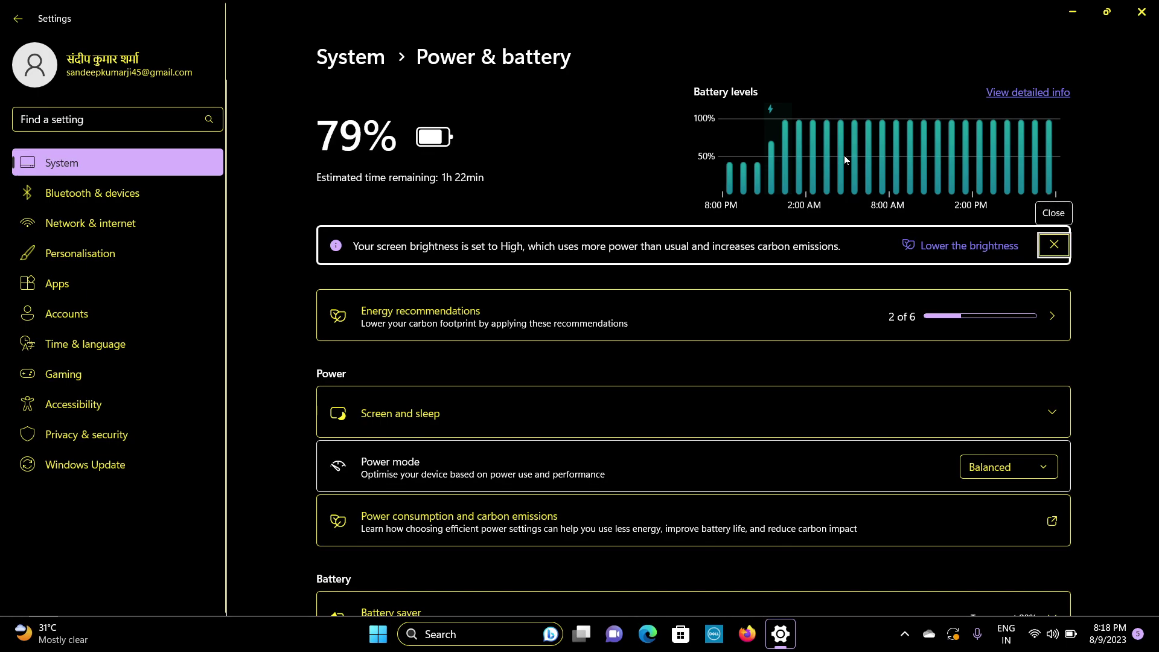
key(Return)
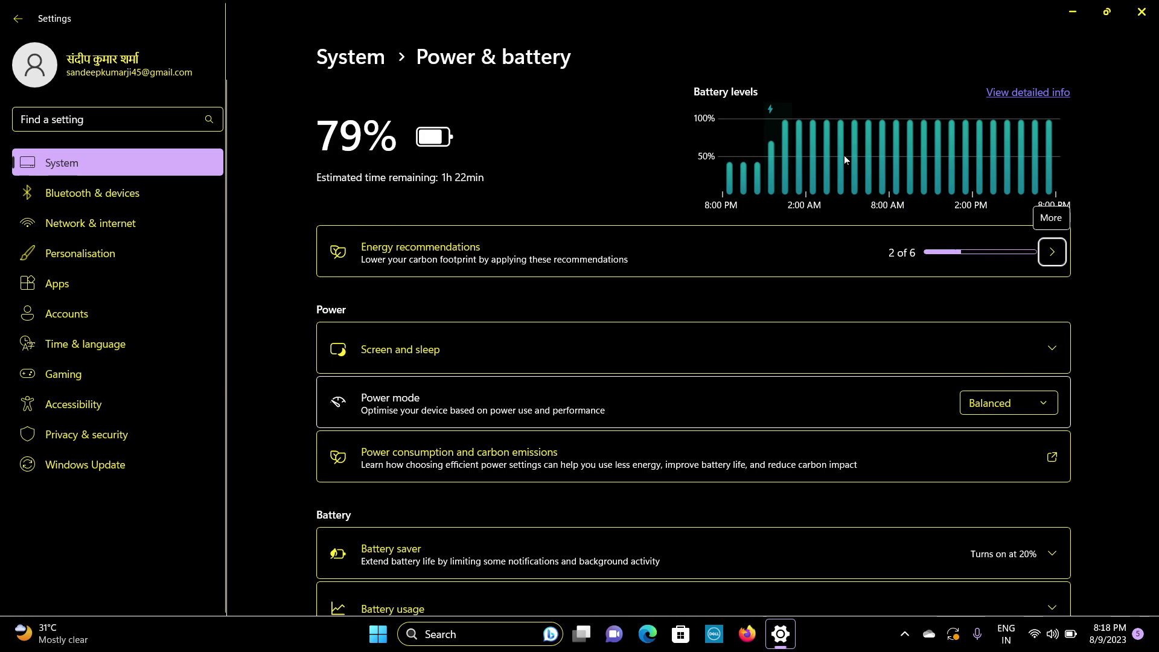
- Expand Screen and sleep and set the screen turn-off time on battery power to 15 minutes
key(Tab)
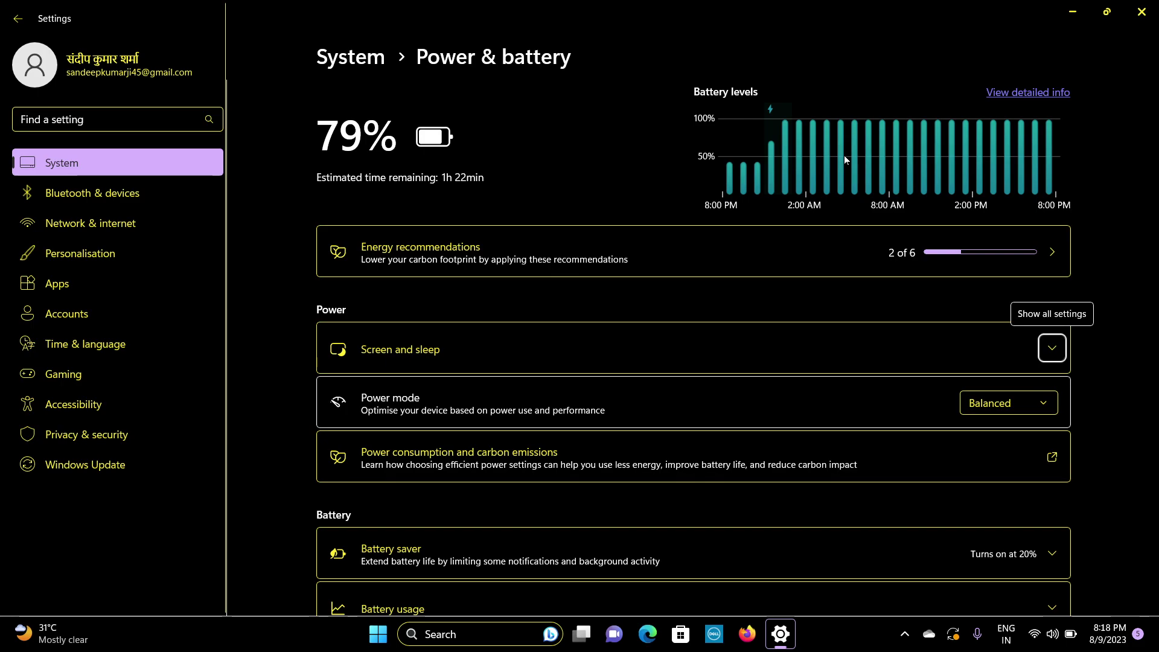
key(Return)
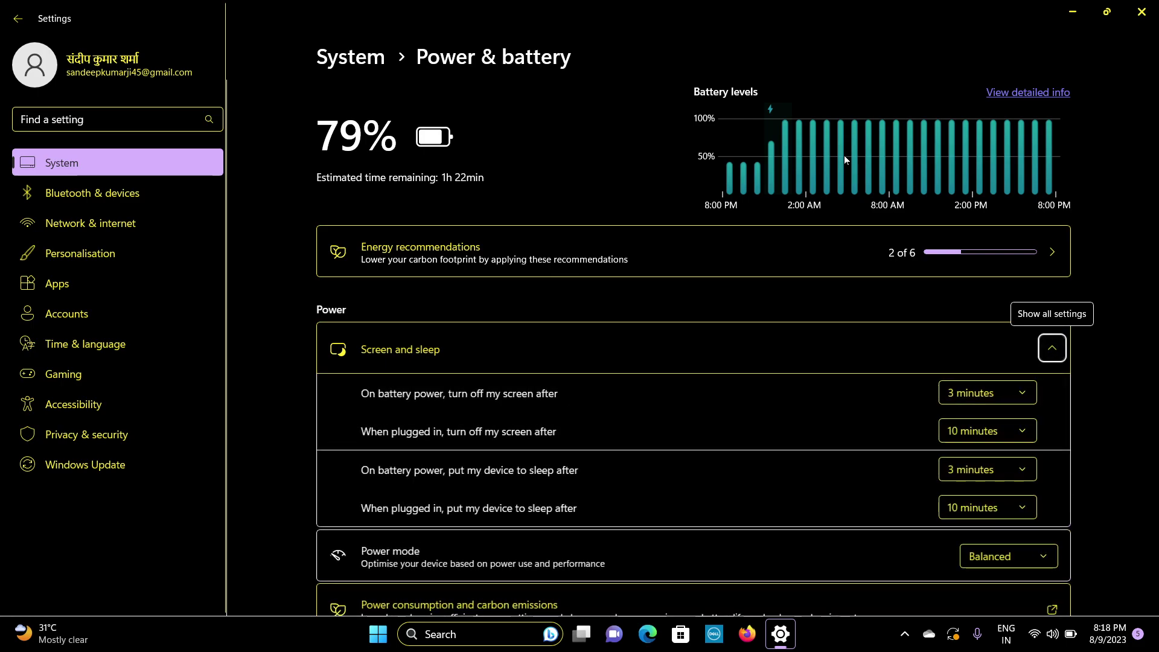
key(Tab)
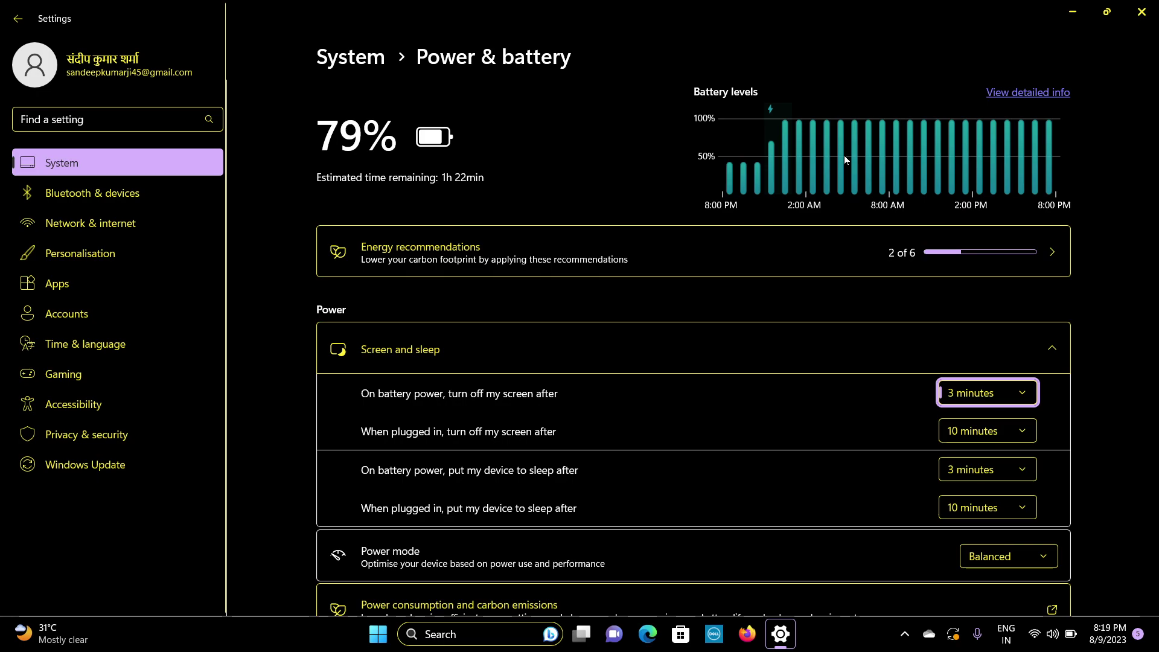
key(Down)
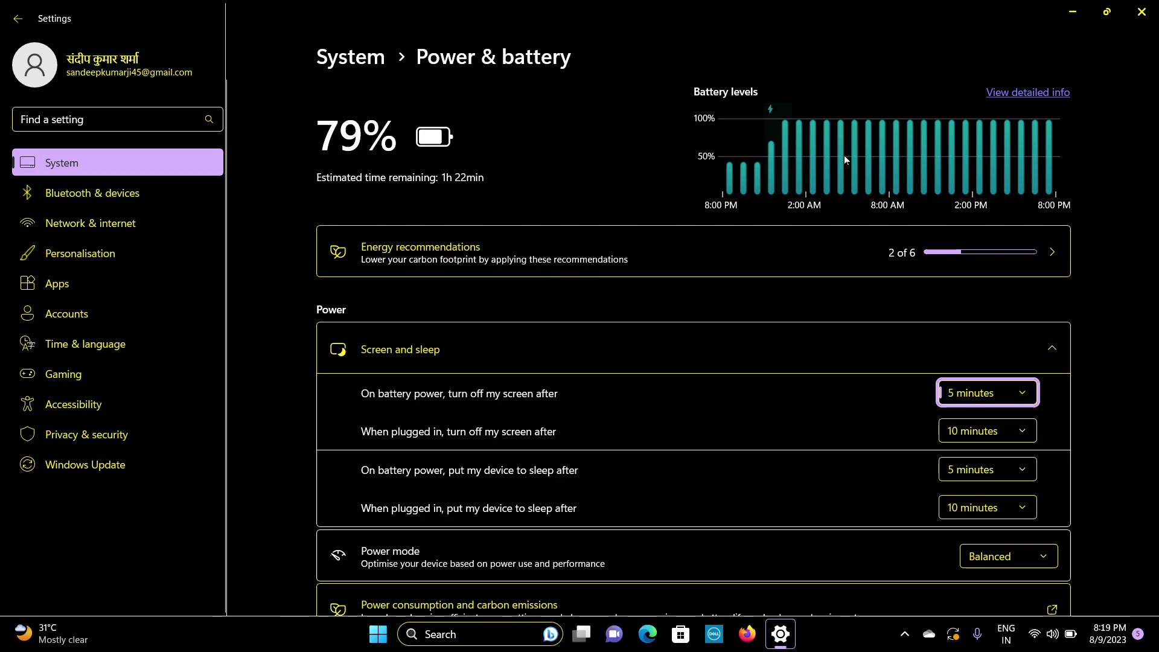
key(Down)
key(Down)
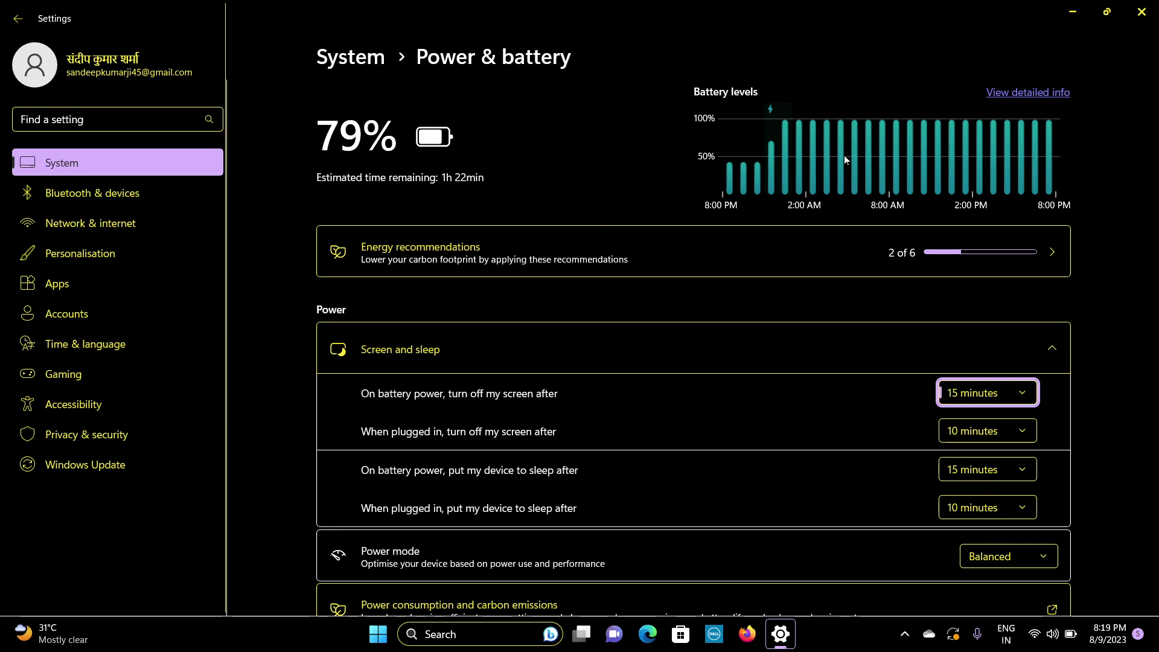
- Set the screen turn-off time on battery power to 3 minutes
key(Up)
key(Up)
key(Down)
key(Up)
key(Up)
- Review the plugged-in screen turn-off time and the sleep times for battery and plugged-in power
key(Tab)
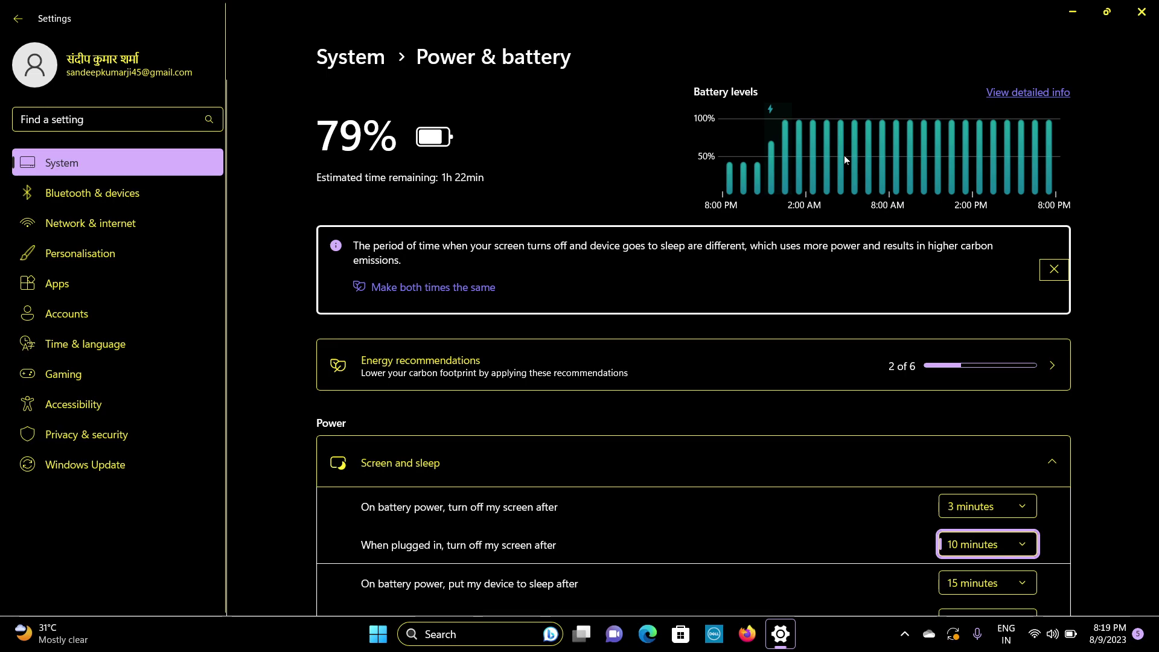
key(Tab)
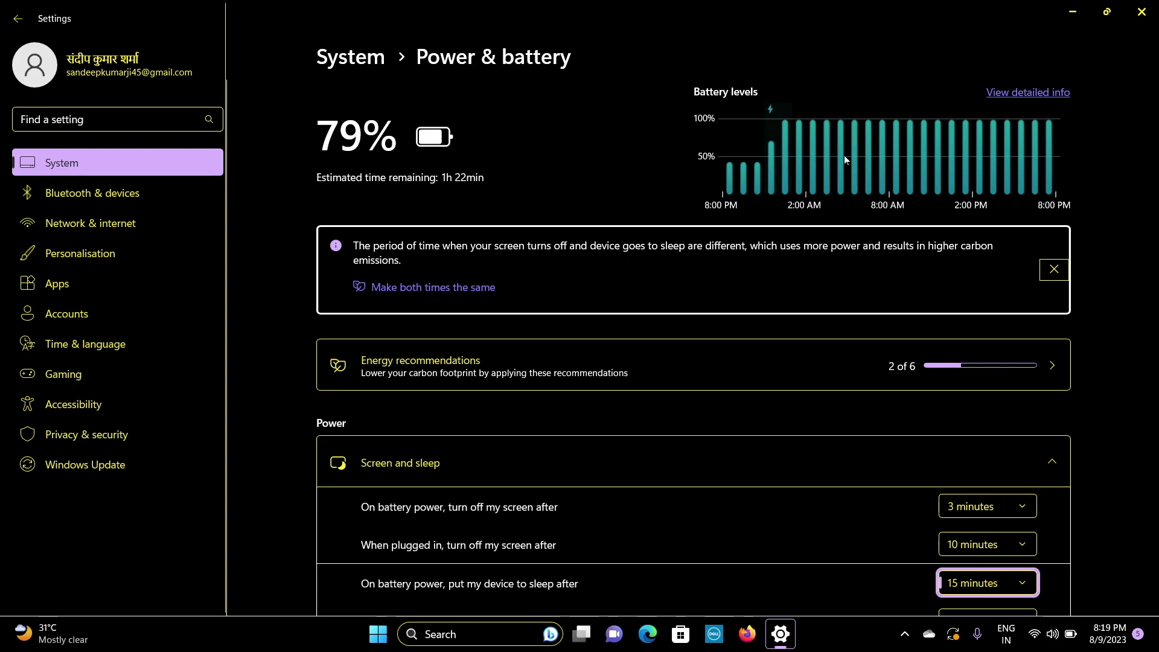
key(Tab)
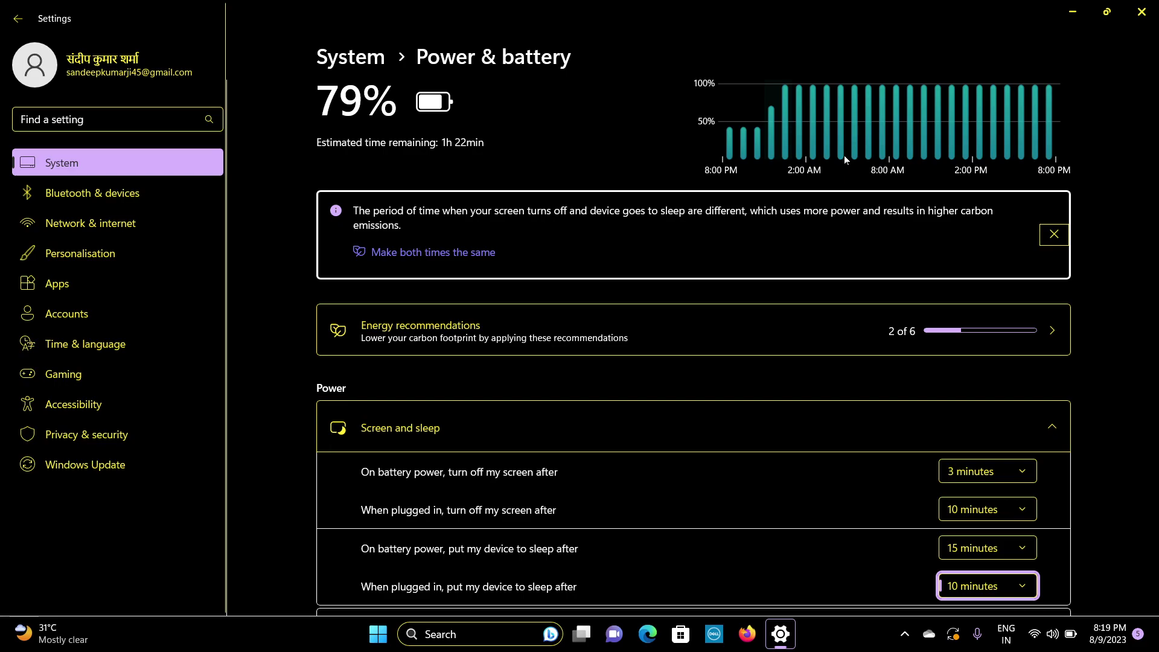
key(shift+Tab)
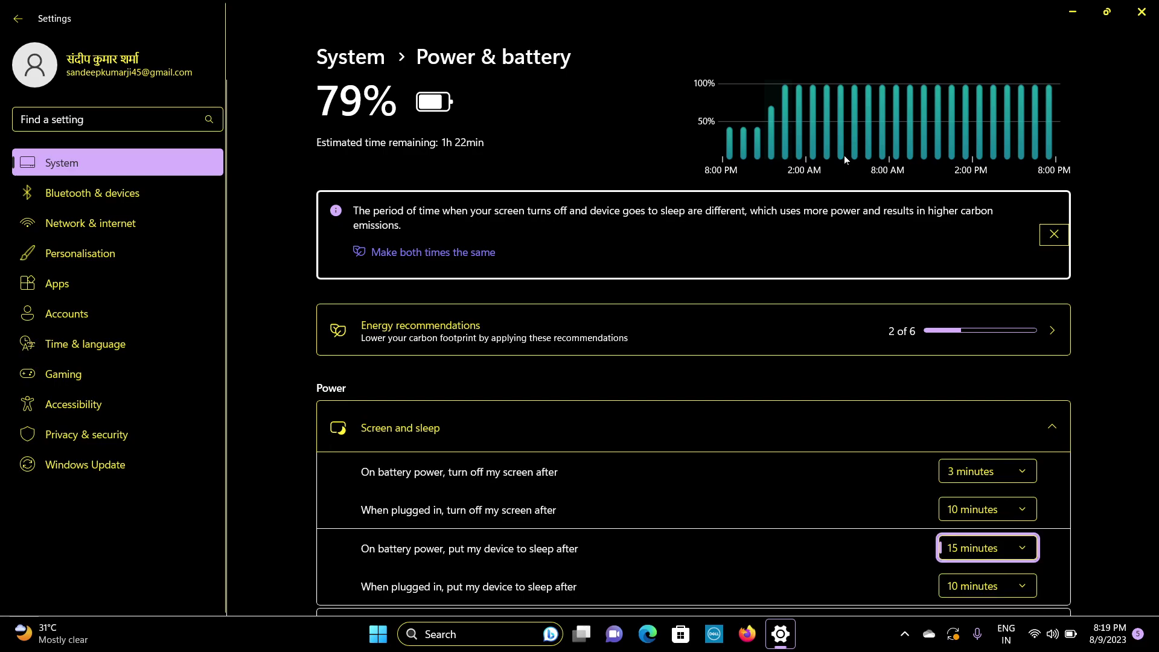
key(Tab)
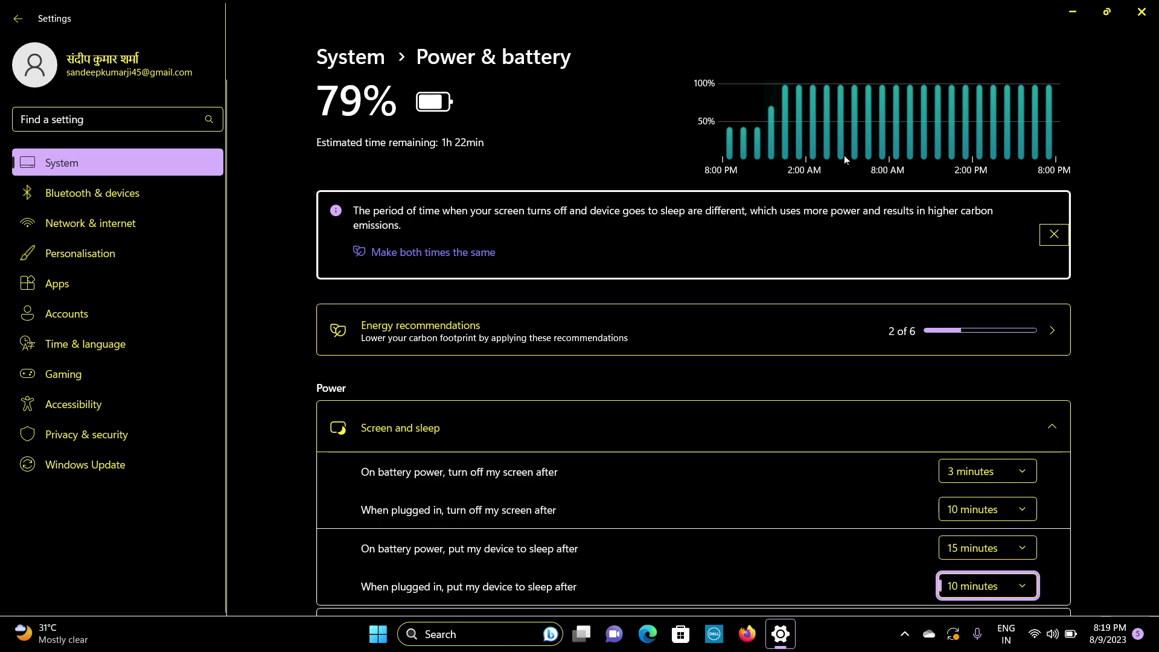
- Try the Best power efficiency power mode and switch the power mode back to Balanced
key(Tab)
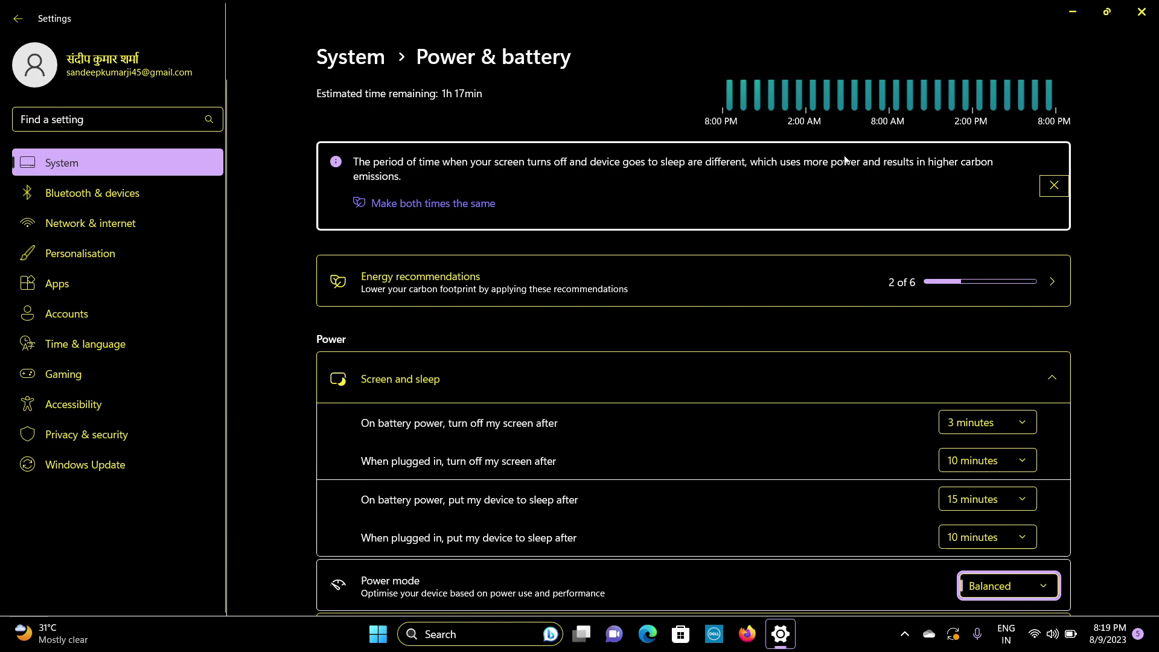
key(Down)
key(Up)
key(Up)
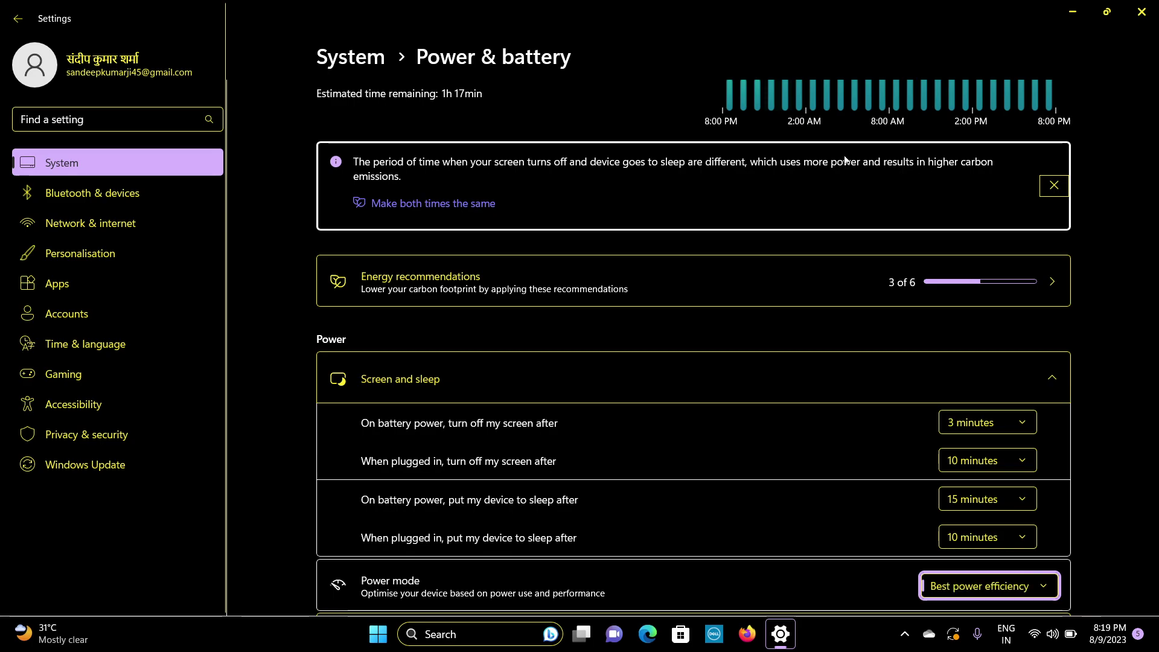
key(Down)
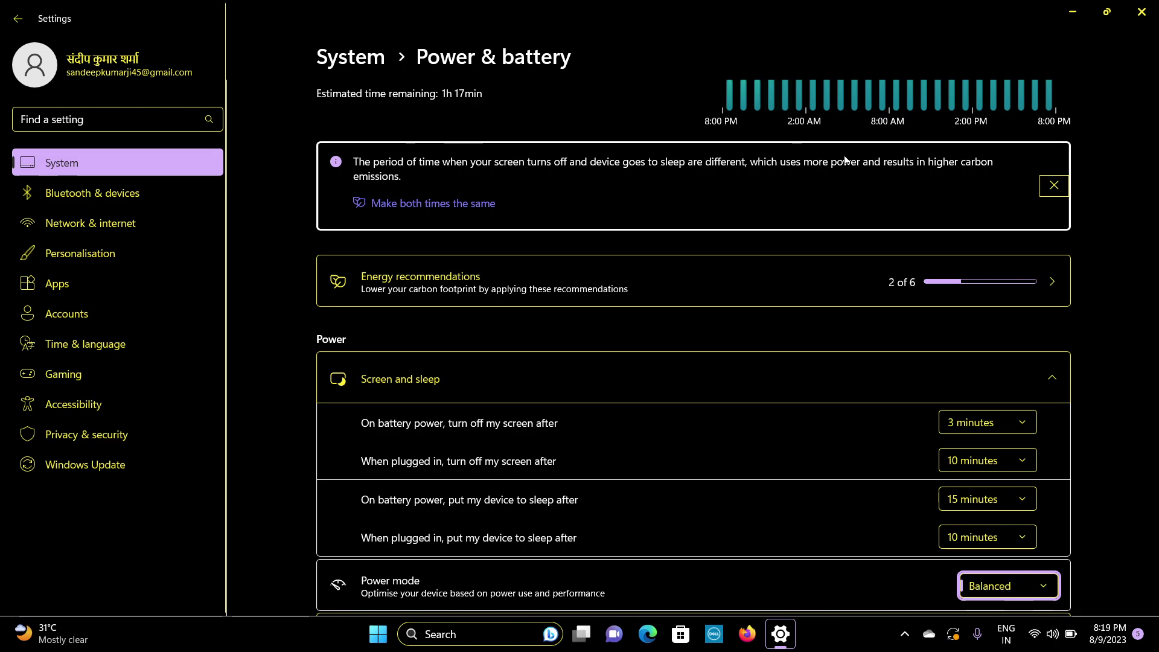
key(Up)
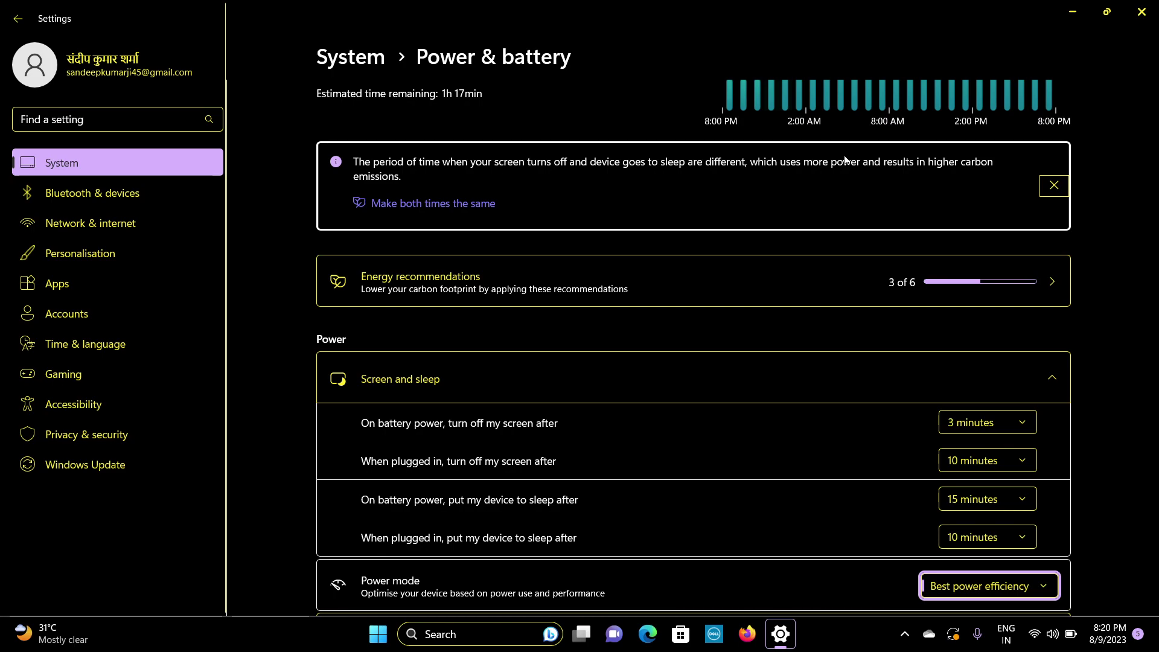
key(Down)
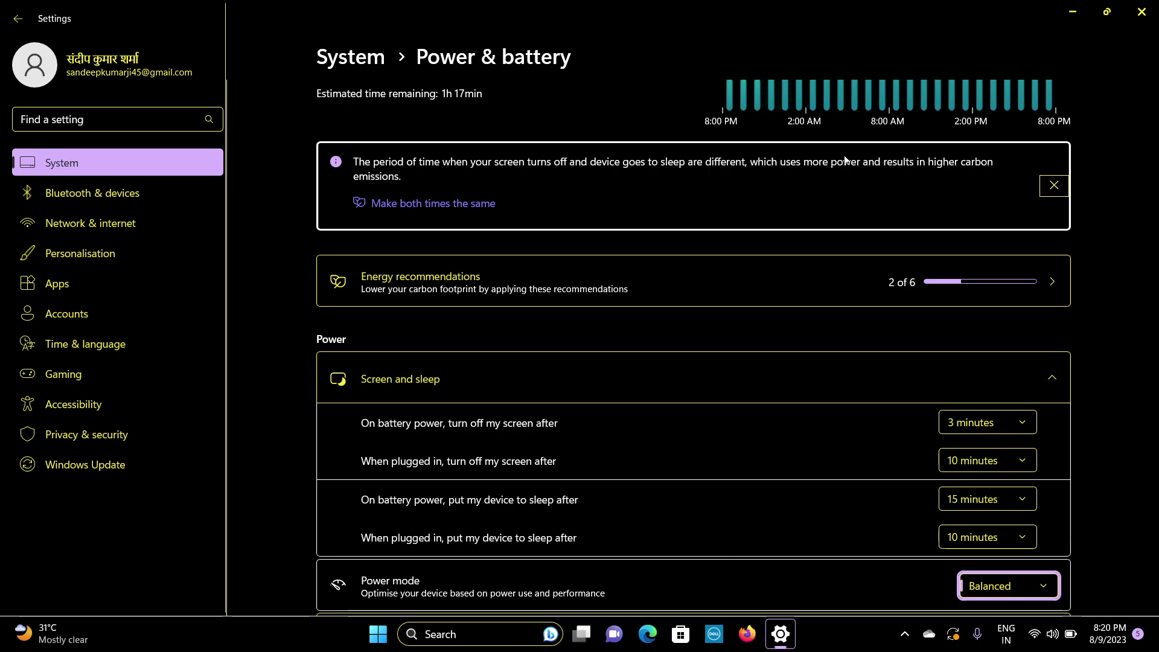
- Expand Battery saver and review its manual activation, automatic turn-on level and screen brightness options
key(Tab)
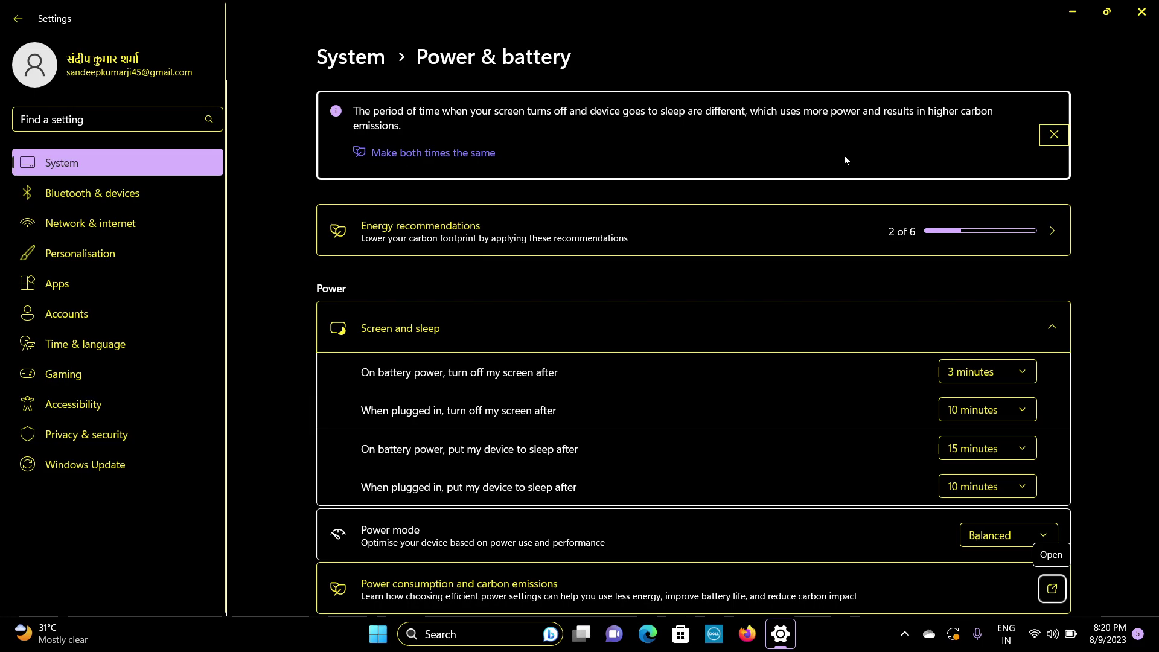
key(Tab)
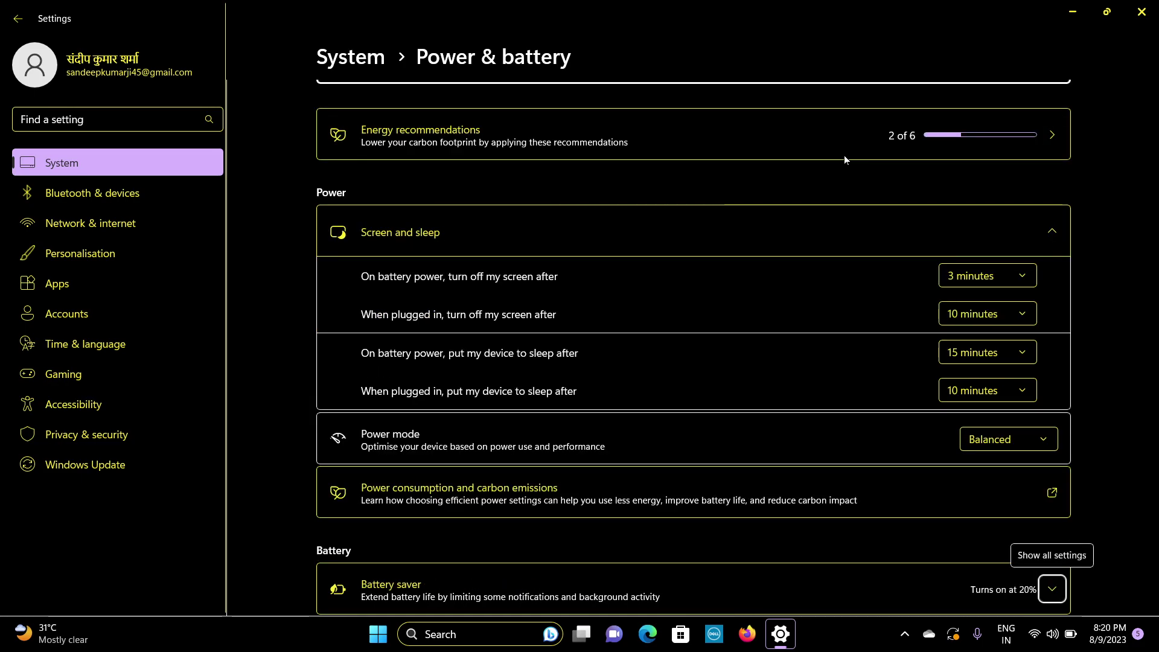
key(Return)
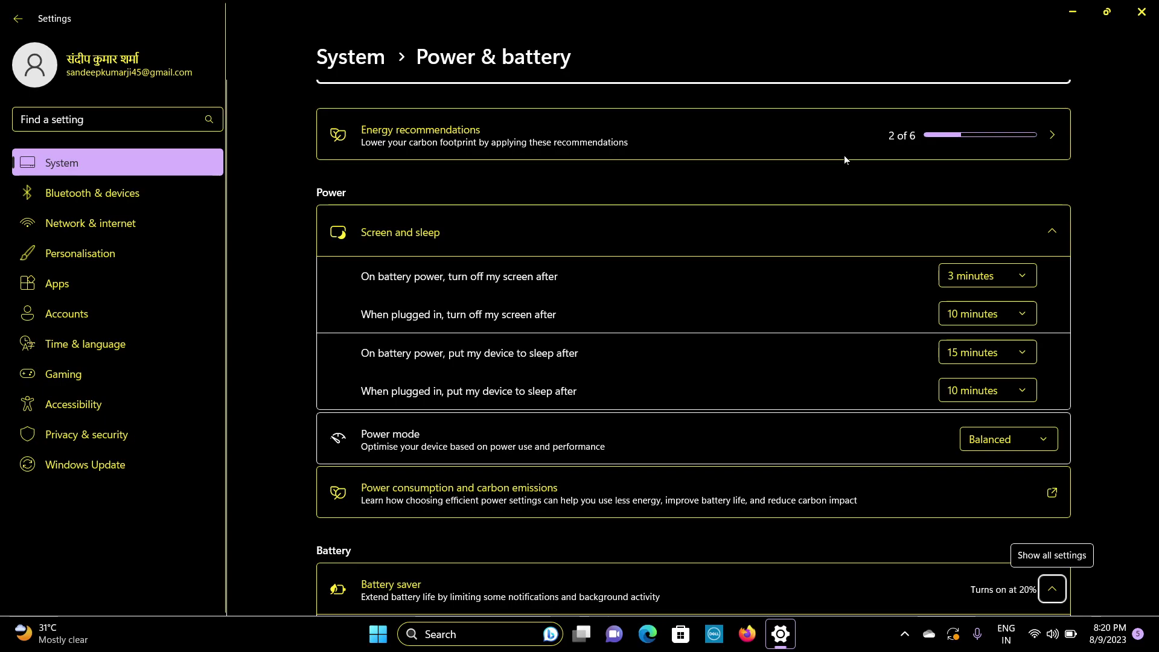
key(Tab)
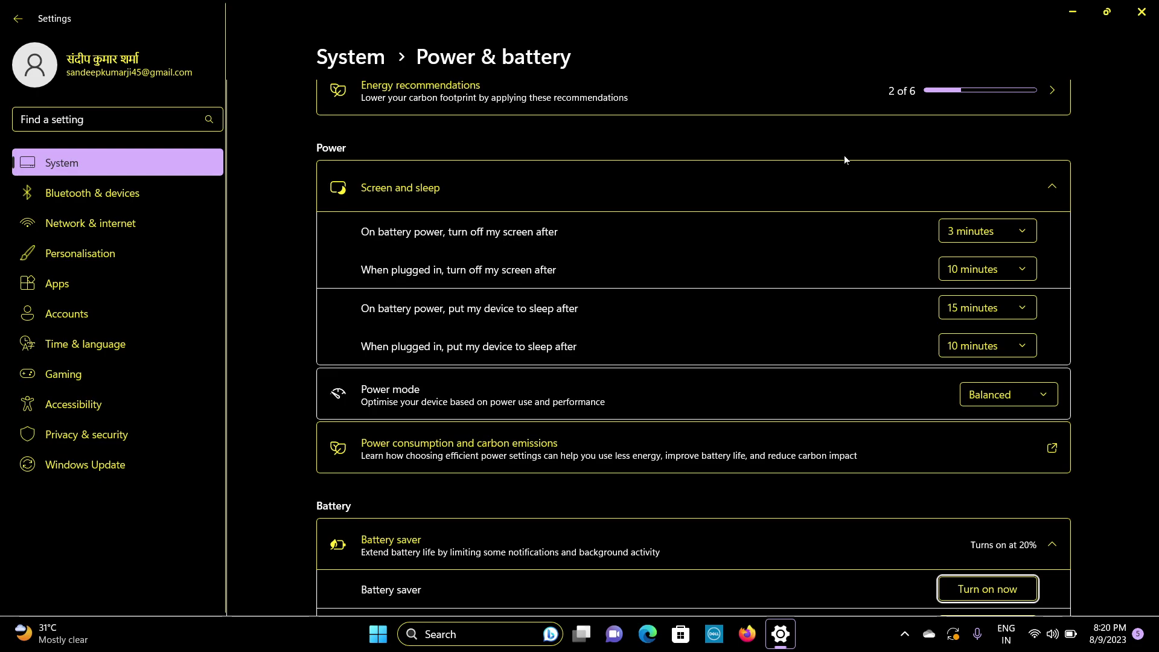
key(Tab)
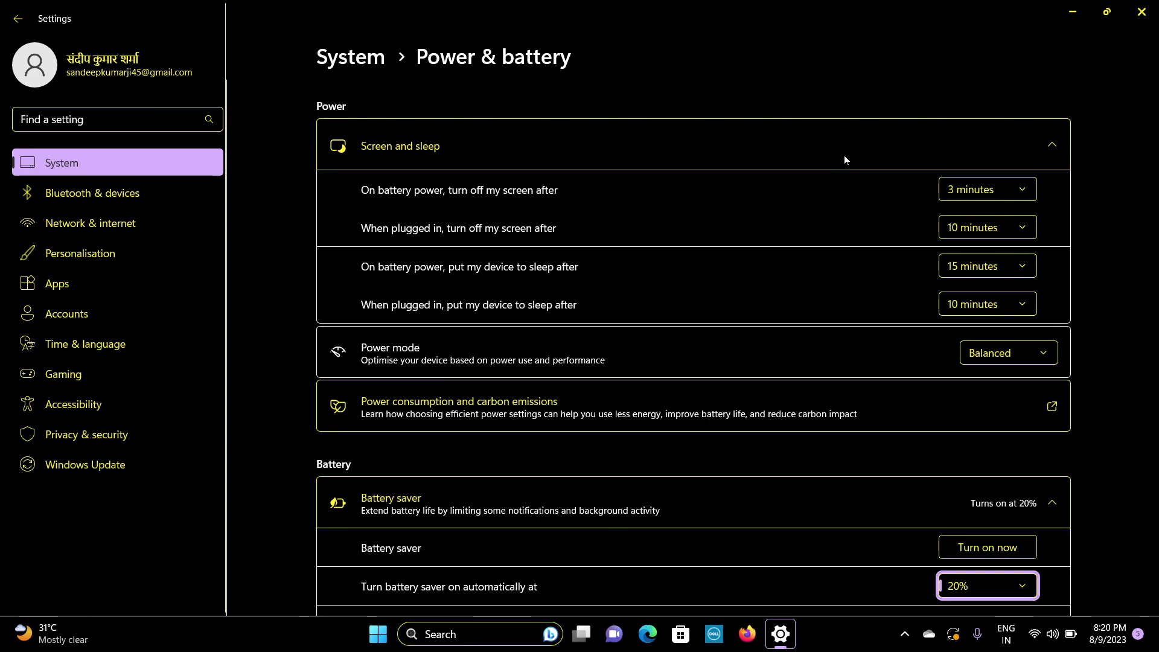
key(Tab)
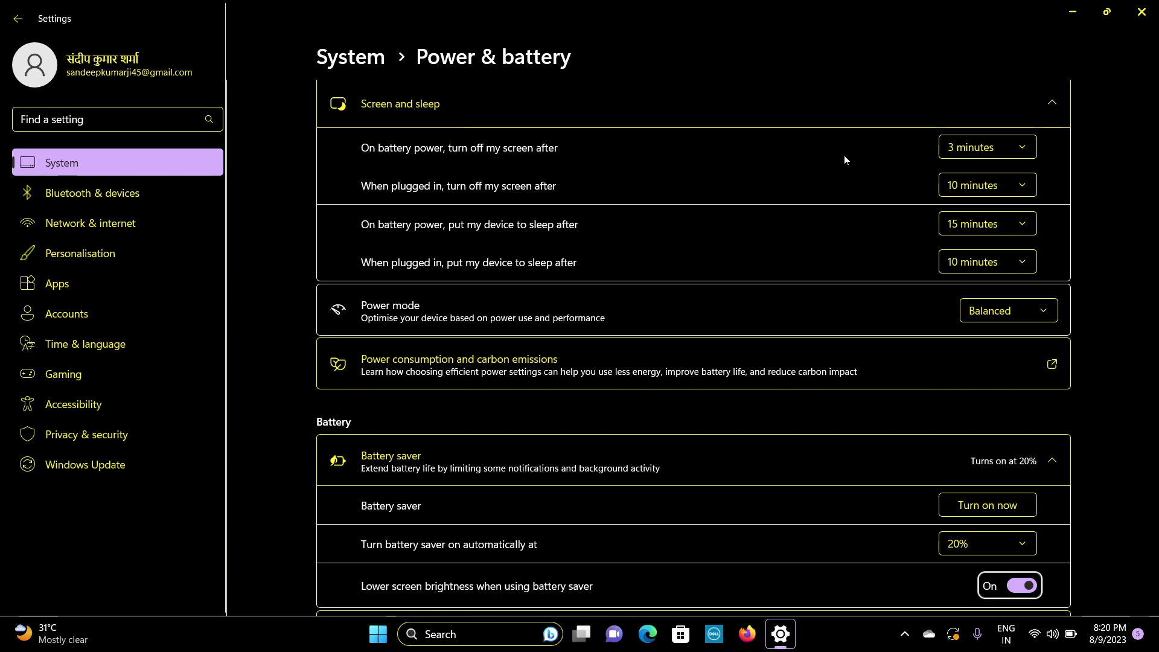
- Expand Battery usage and examine the battery levels chart and its time range option
key(Tab)
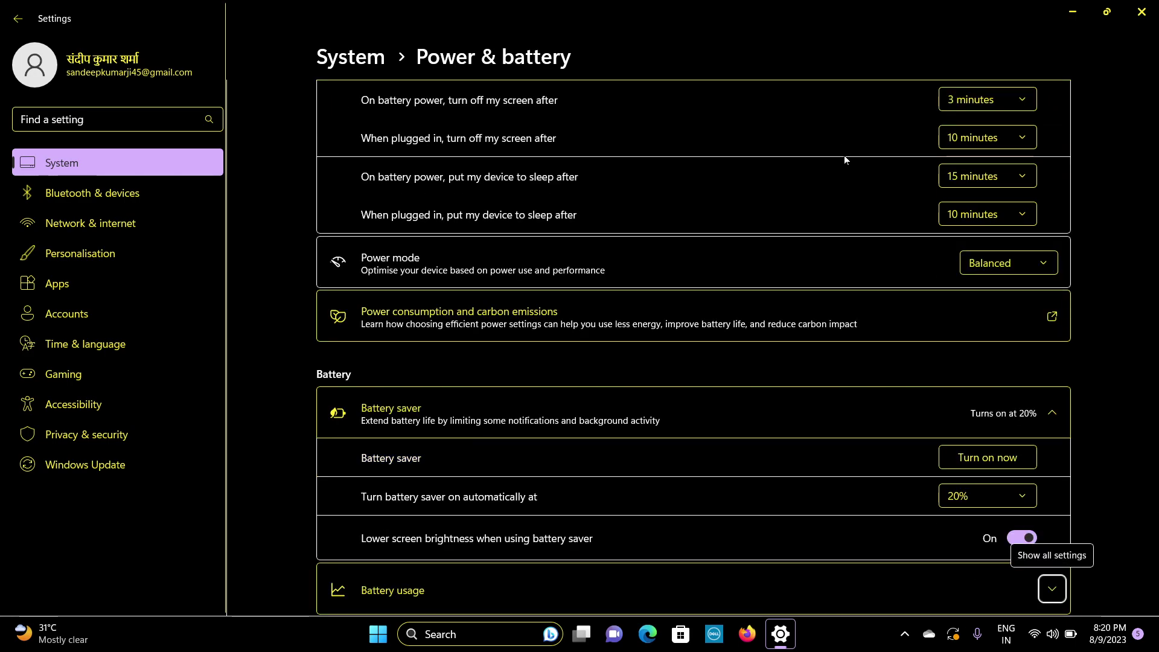
key(space)
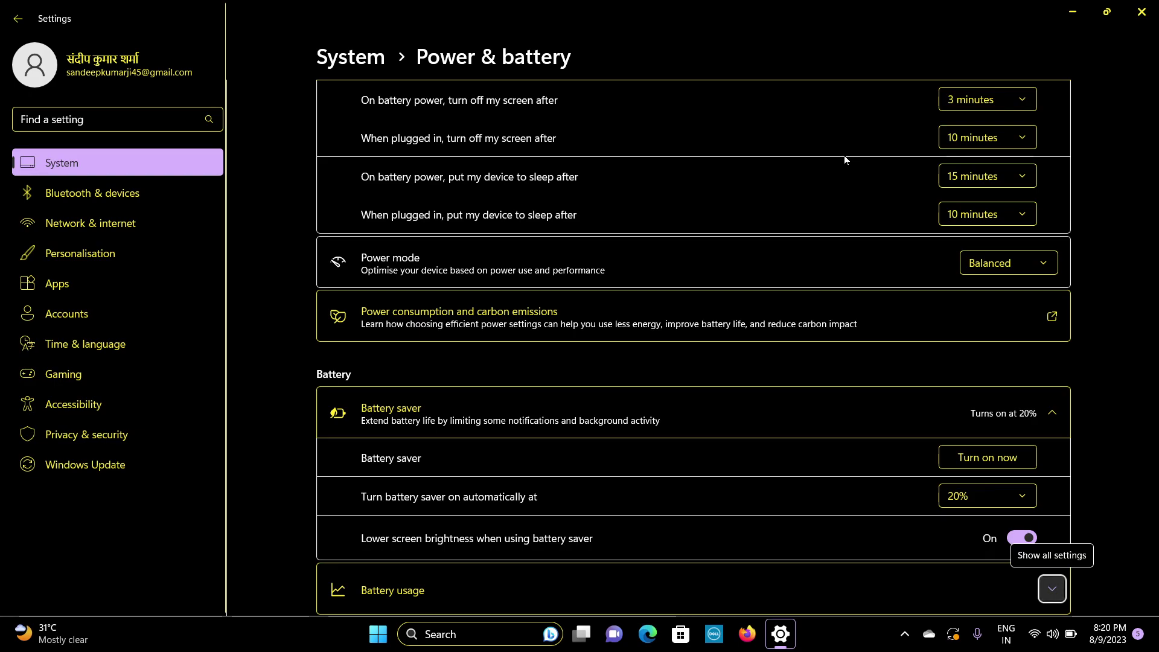
key(Tab)
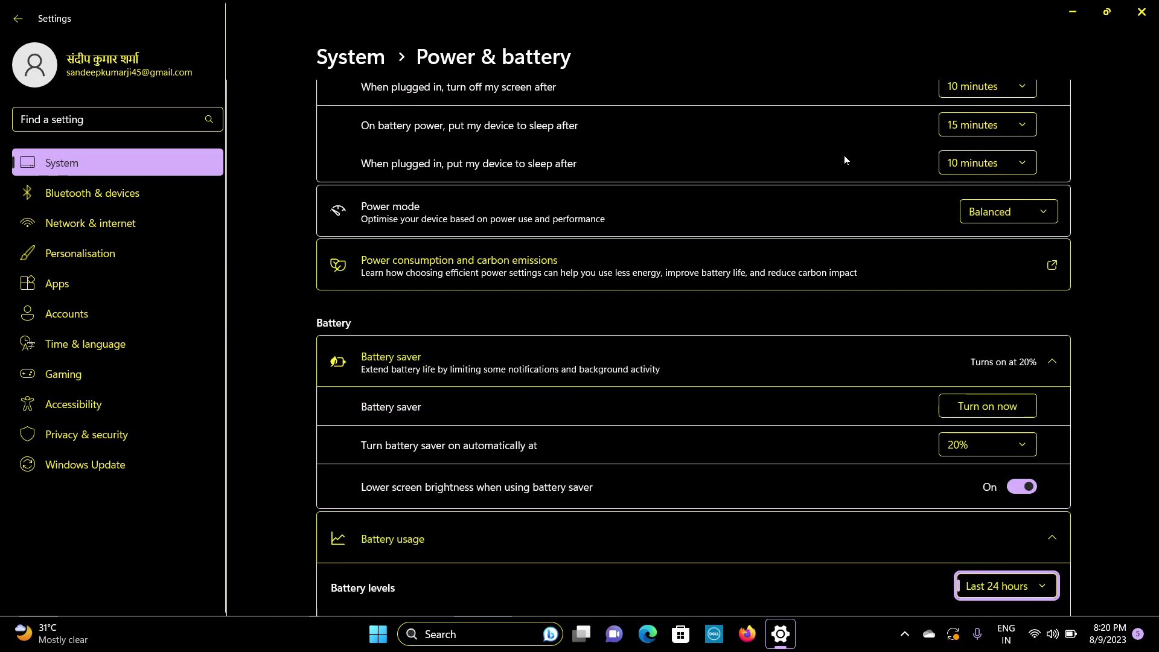
key(Tab)
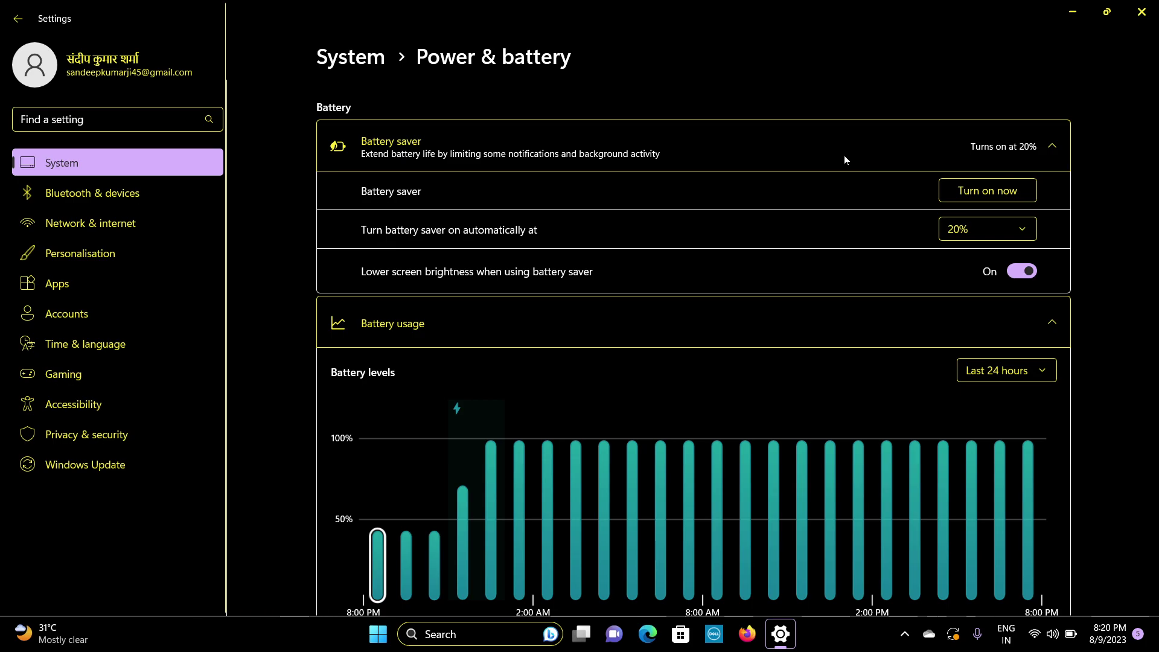
- Examine the battery usage per app list with its search field, sort option and the Phone Link and System entries
key(Tab)
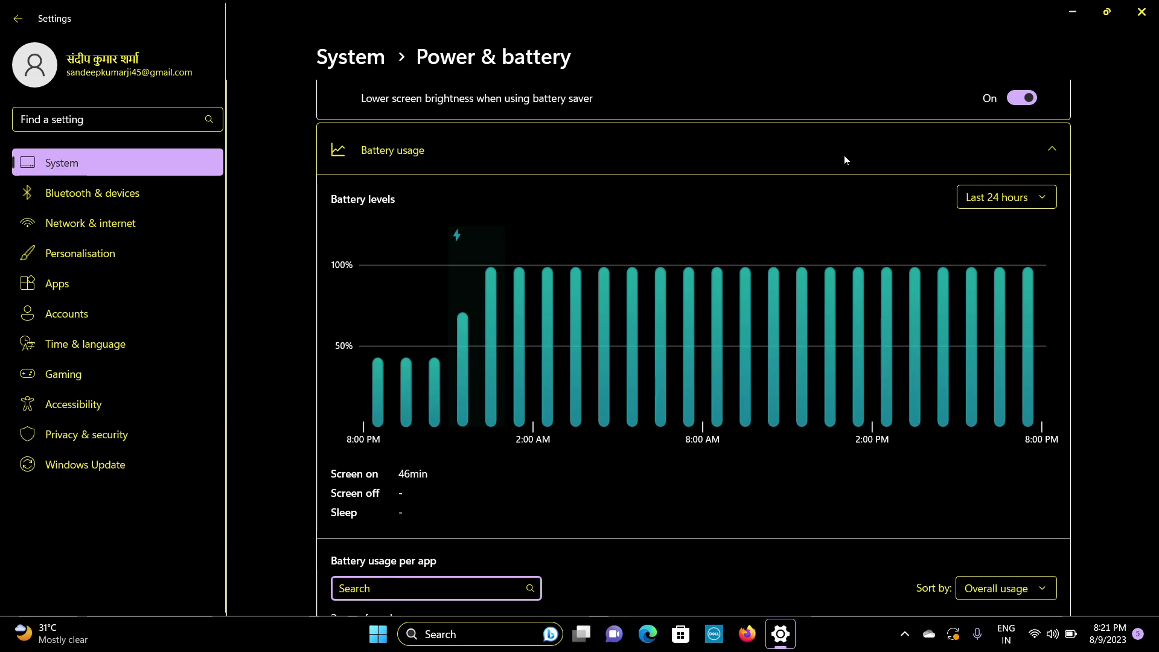
key(Tab)
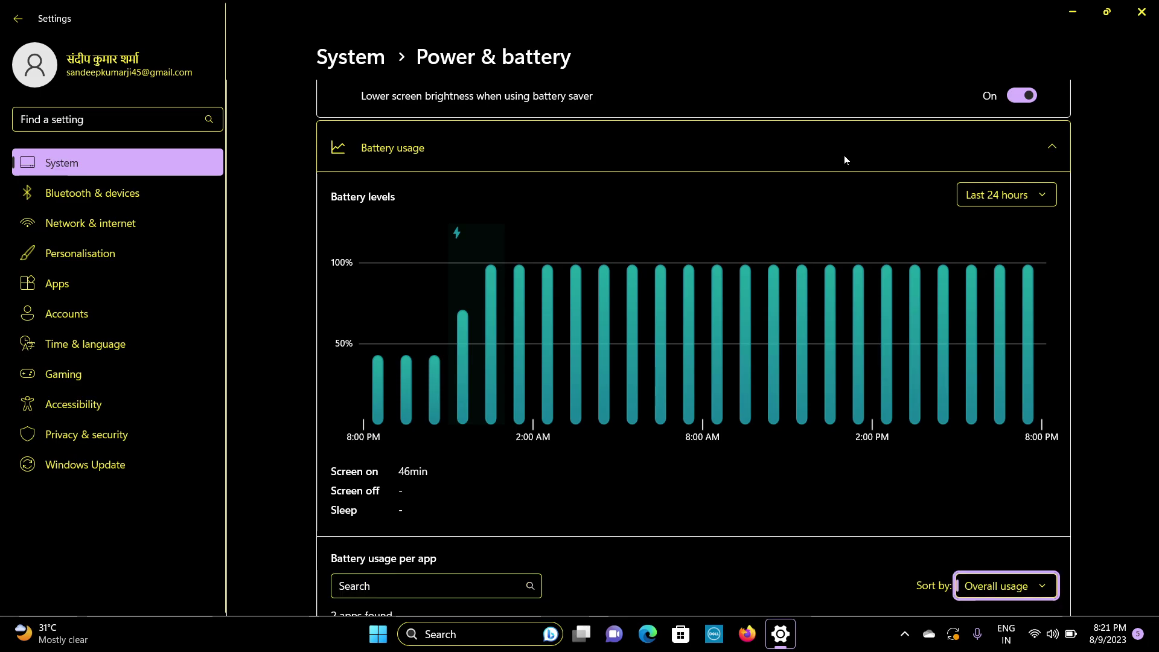
key(Tab)
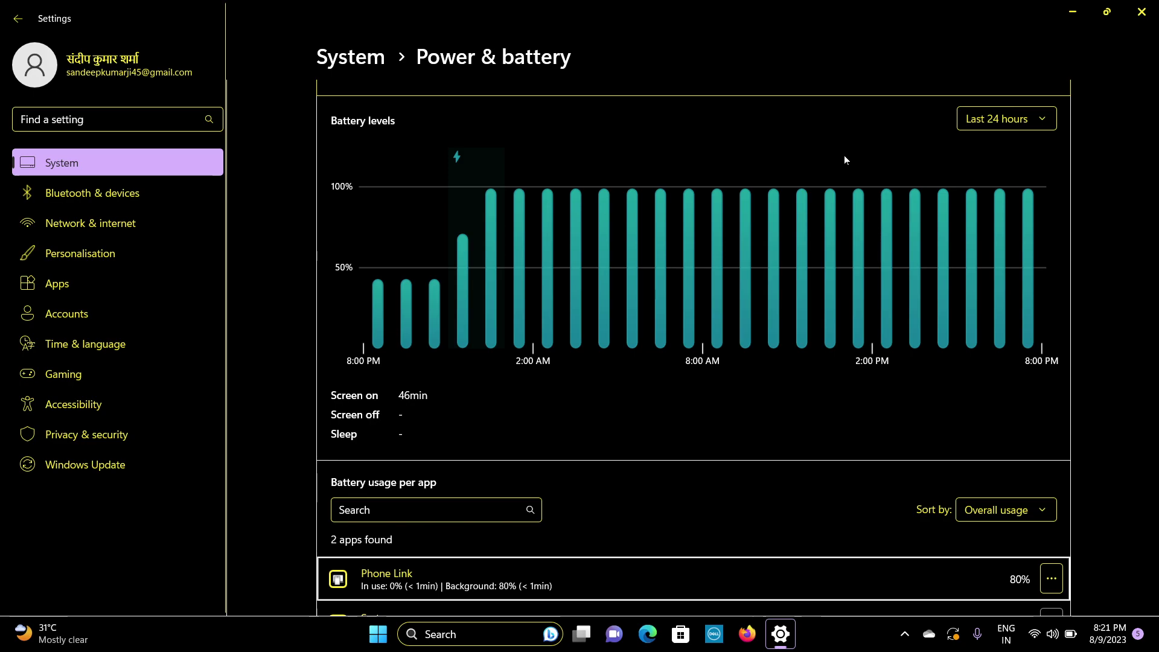
key(Down)
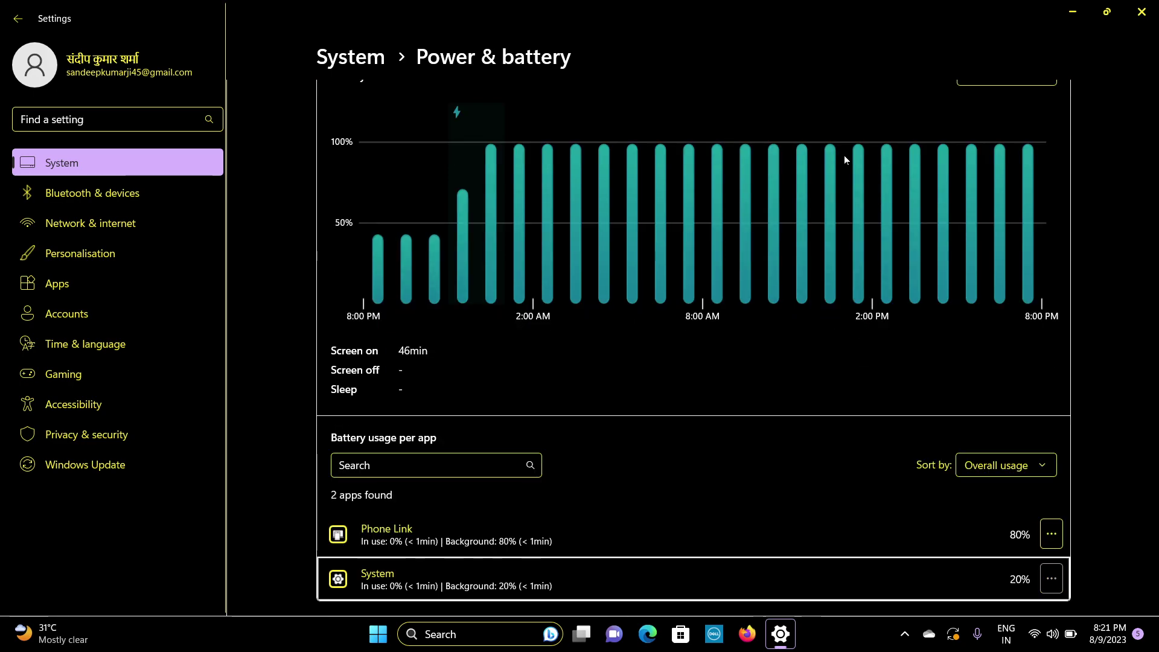
key(Down)
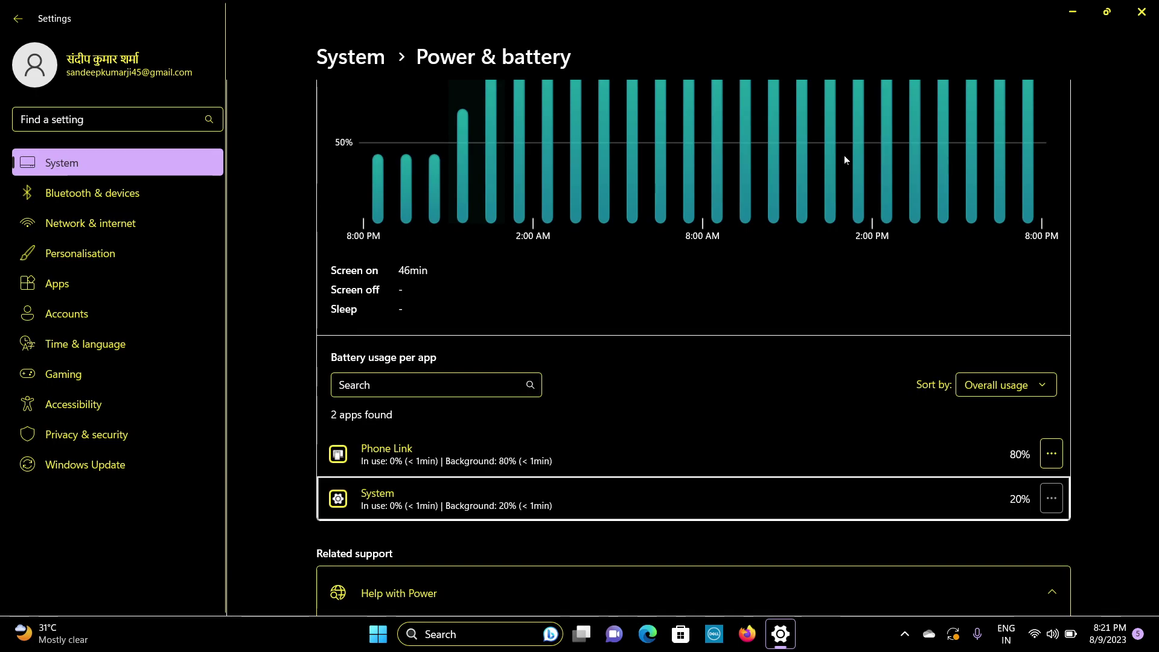
key(Down)
key(Up)
key(Up)
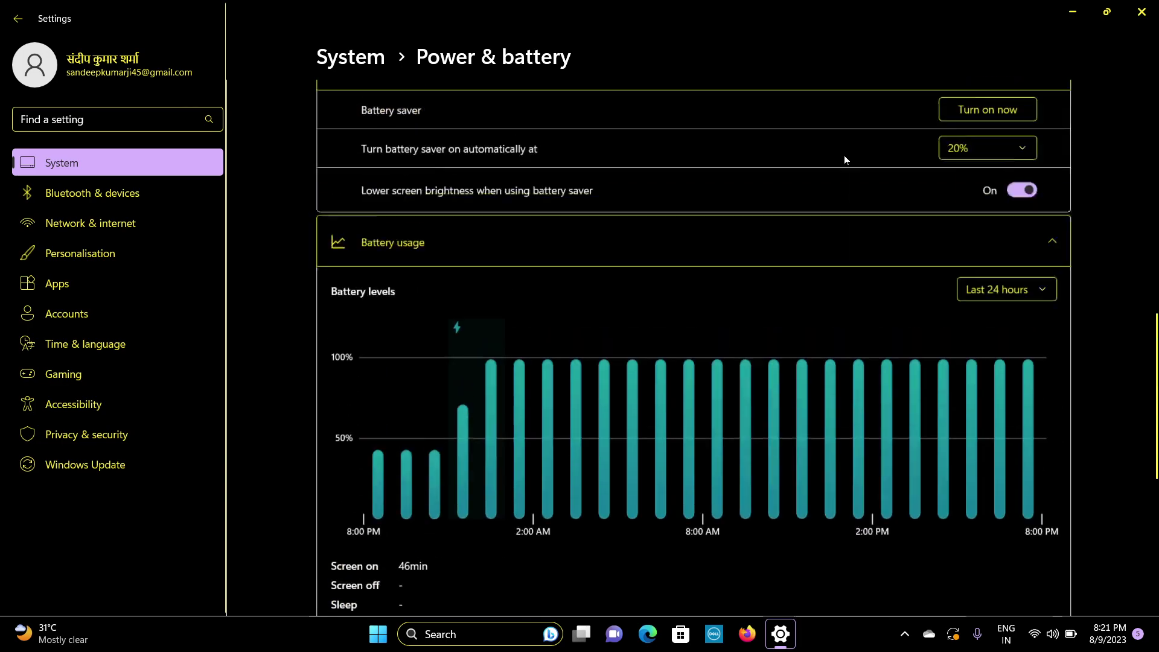
- Collapse the Help with Power section and return to the main System page
key(Down)
key(Down)
scroll(845, 159, down, 1)
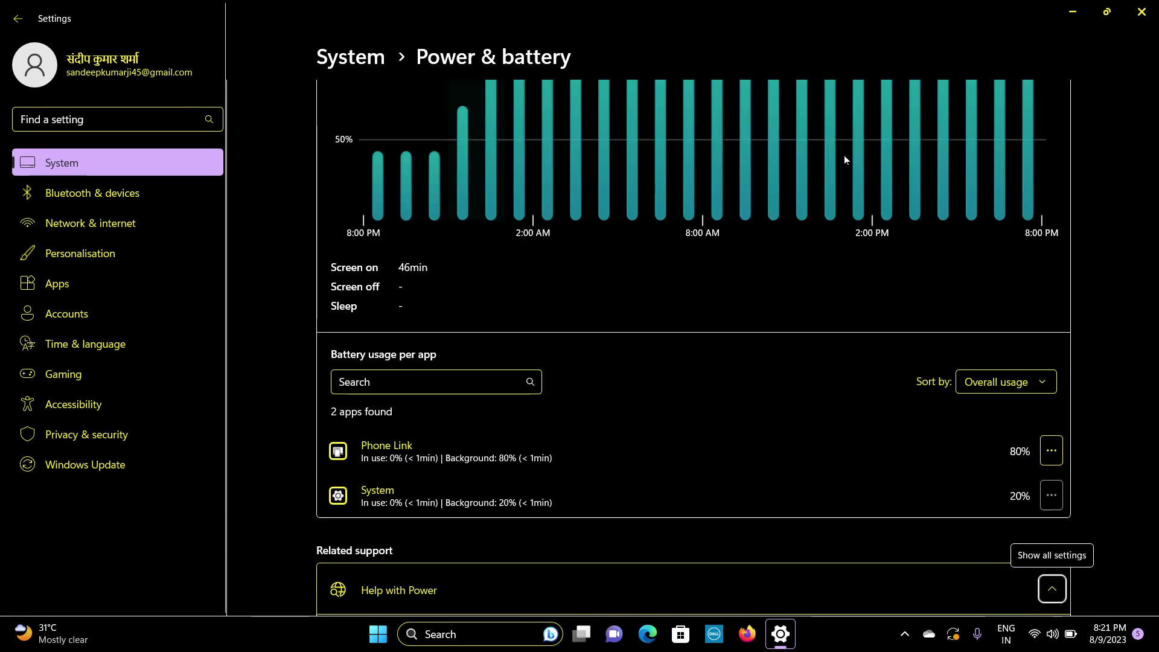
key(space)
key(Tab)
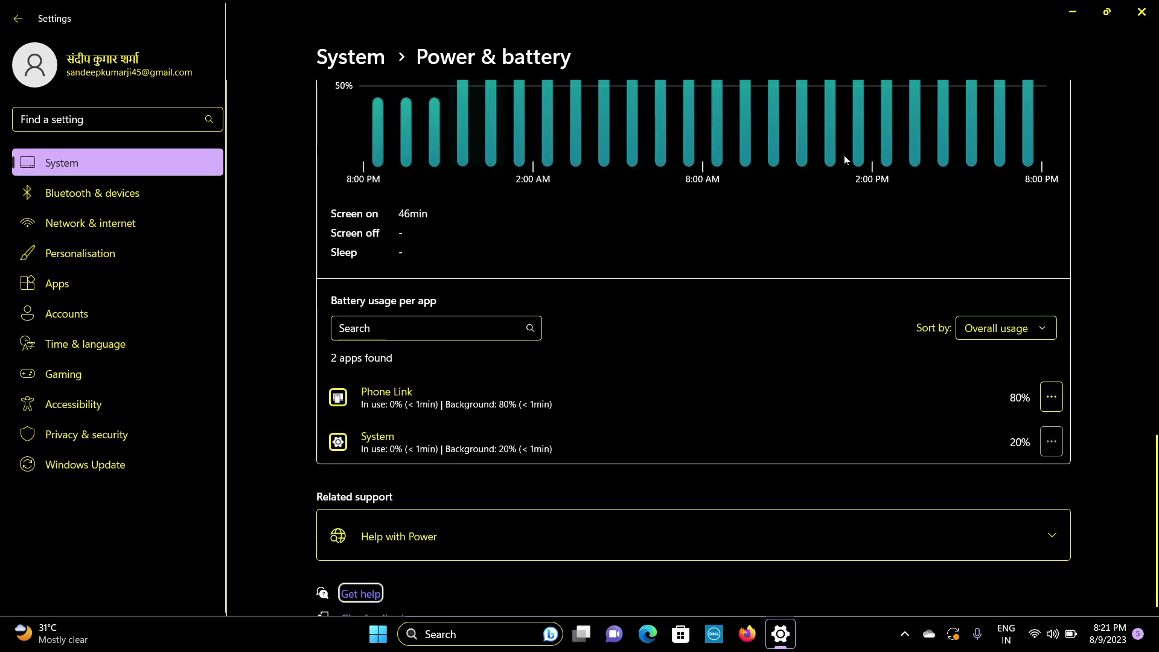
key(Tab)
key(Tab)
key(space)
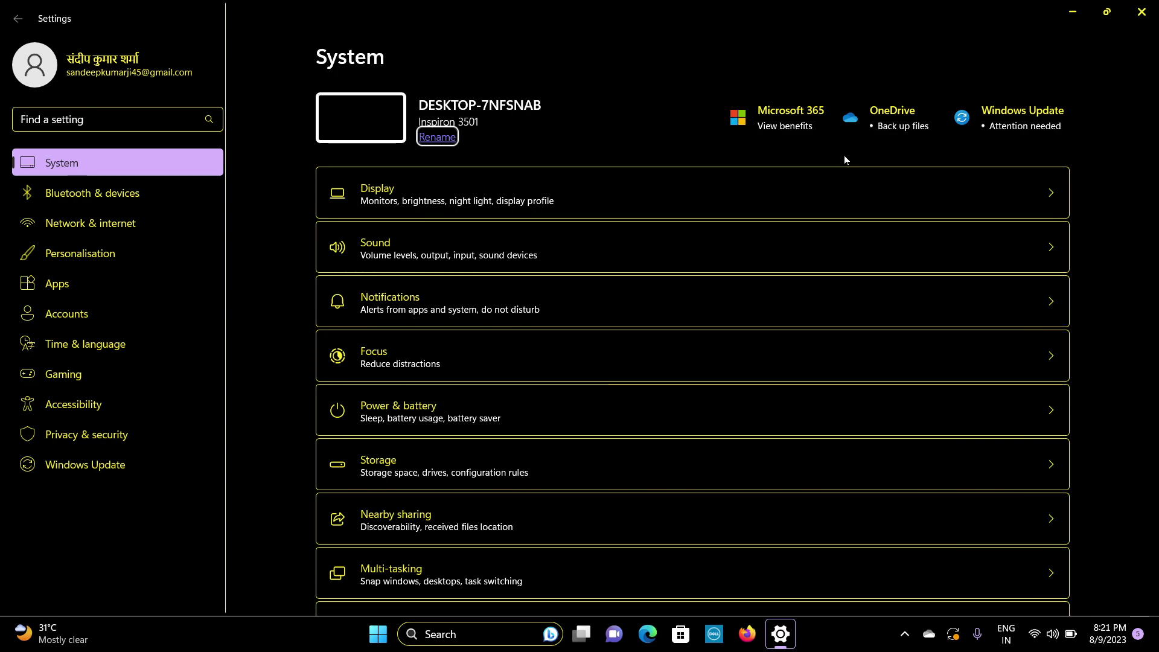
- Open the Storage settings from the System page
key(Tab)
key(Tab)
key(Tab)
key(Tab)
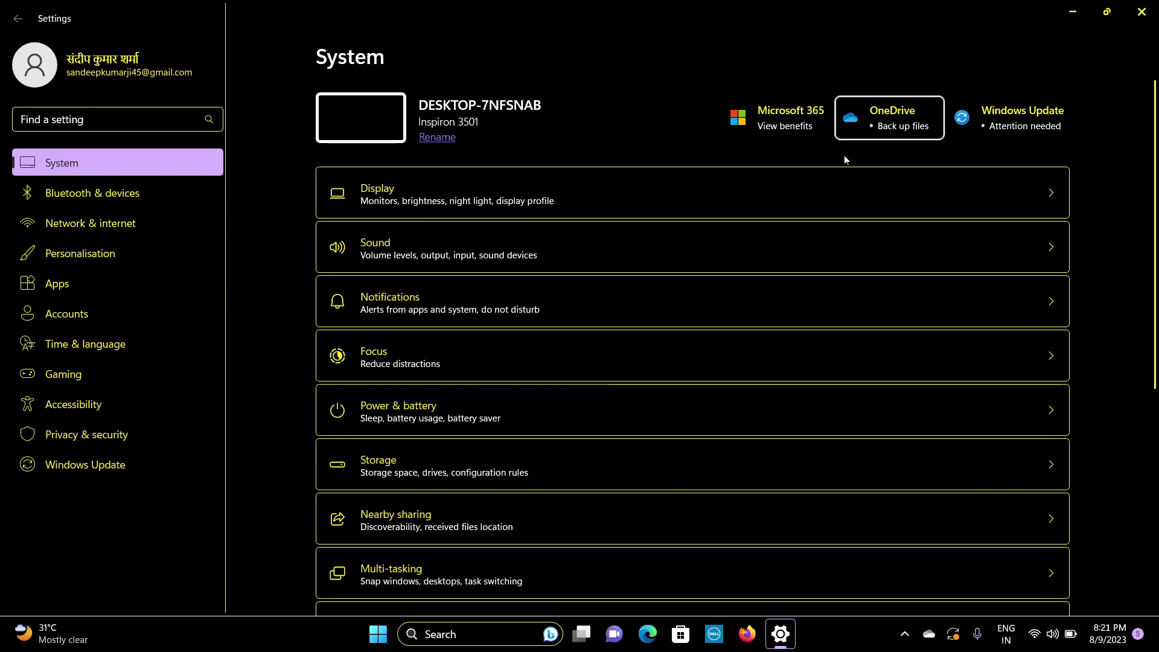
key(Tab)
key(Tab)
key(Tab)
key(Tab)
key(Tab)
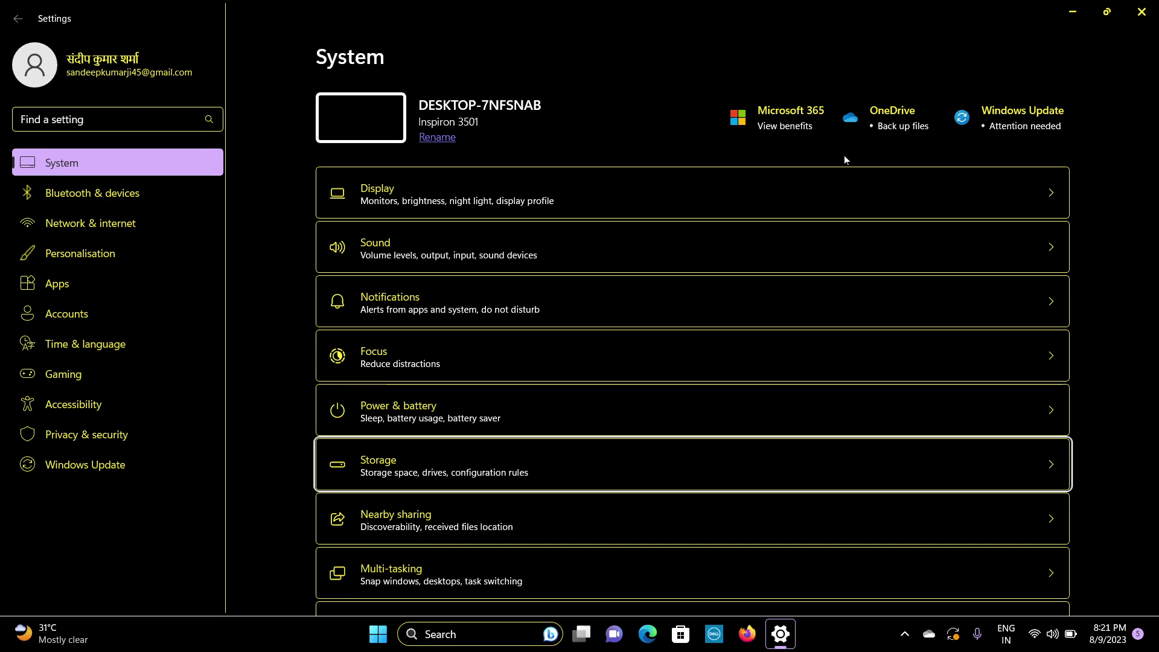
key(Return)
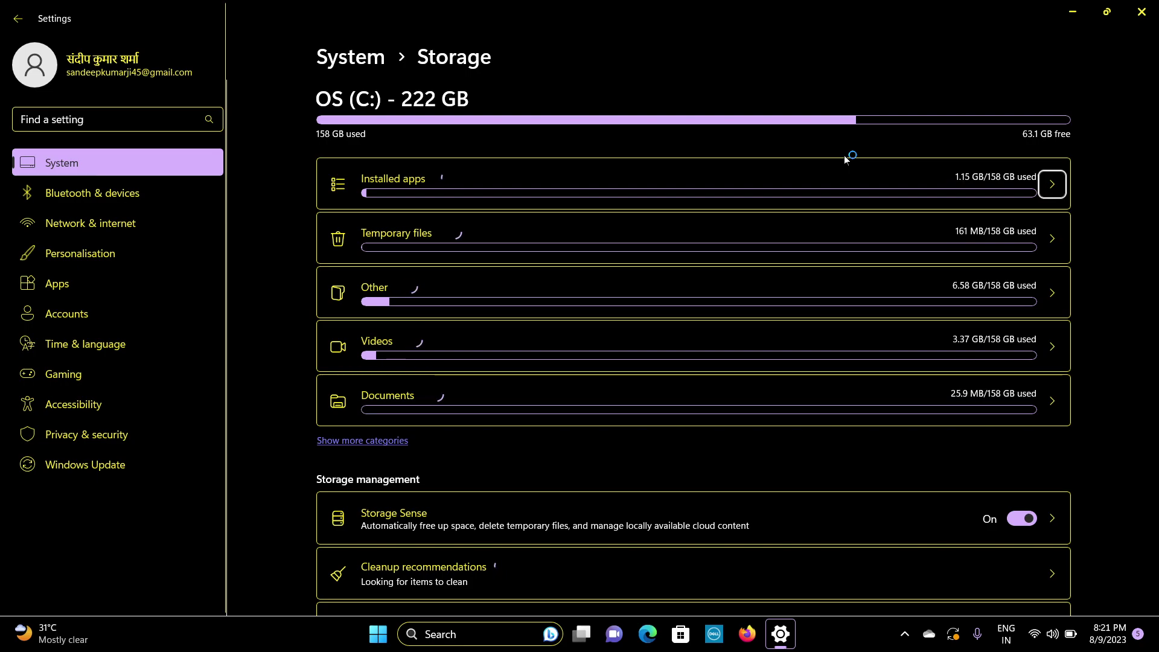
- Review the drive C: storage categories, the Storage Sense switch and the cleanup recommendations entry
key(Tab)
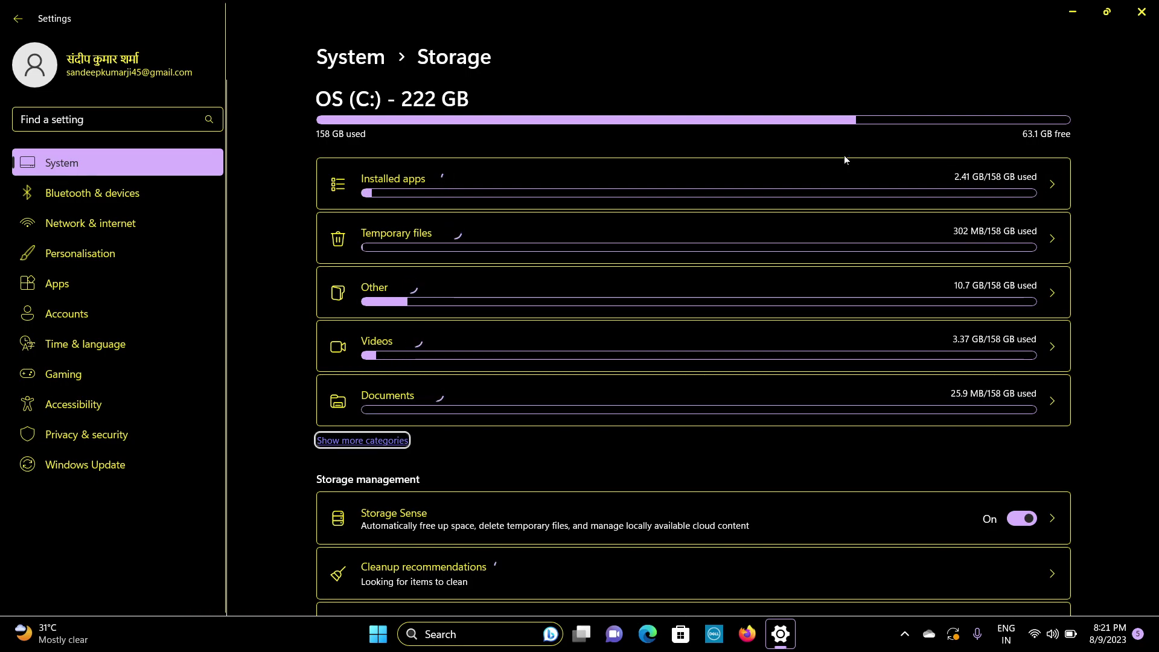
key(Tab)
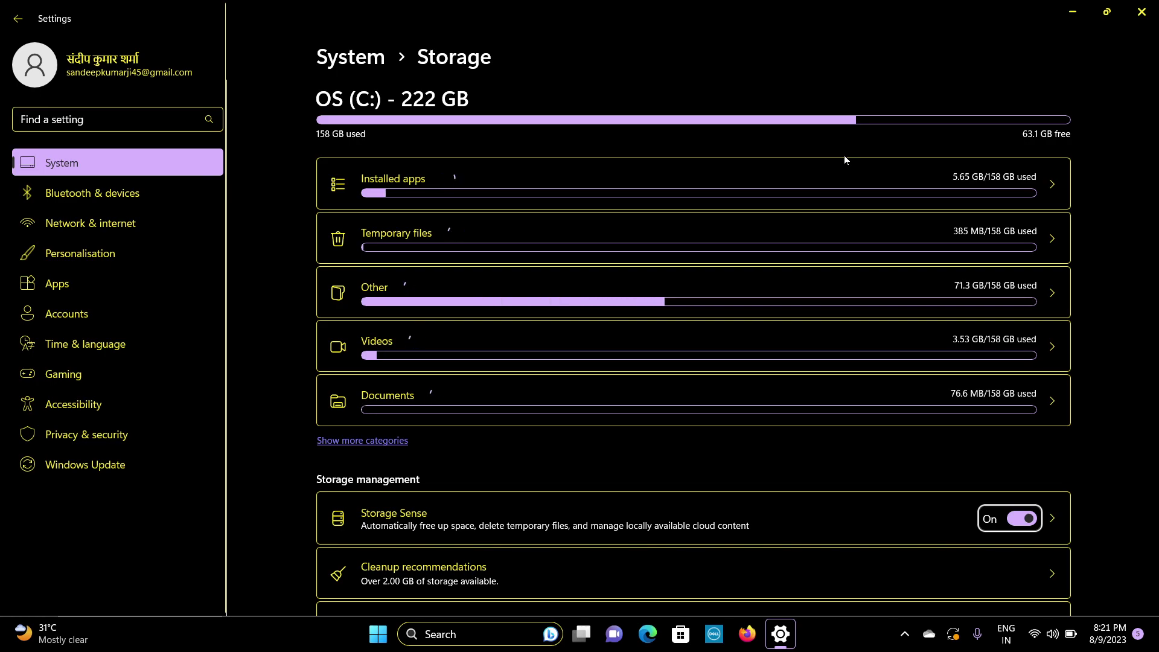
key(Tab)
key(Tab)
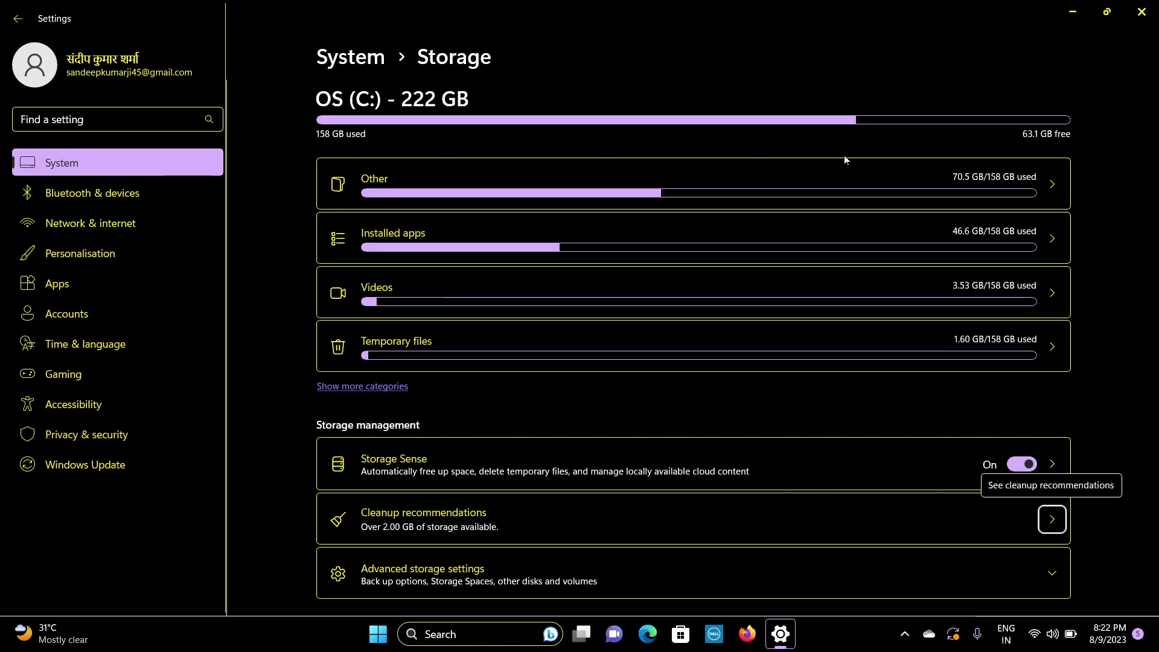
- Expand Advanced storage settings and review its entries from Storage used on other drives through Disks & volumes
key(Tab)
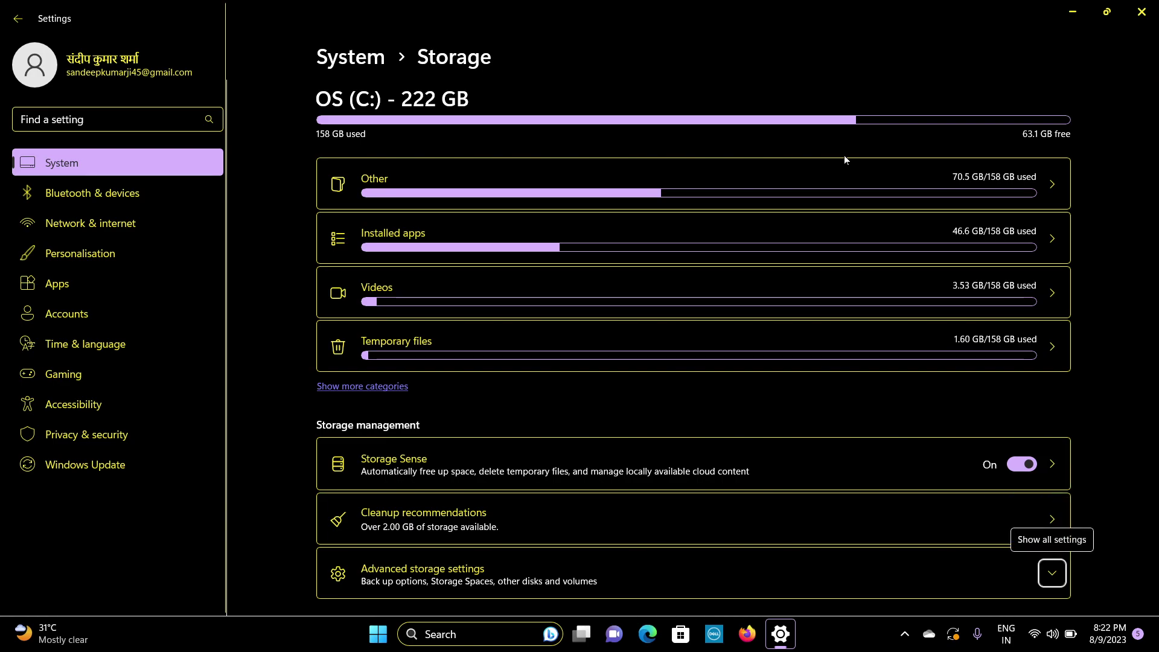
key(Return)
key(Tab)
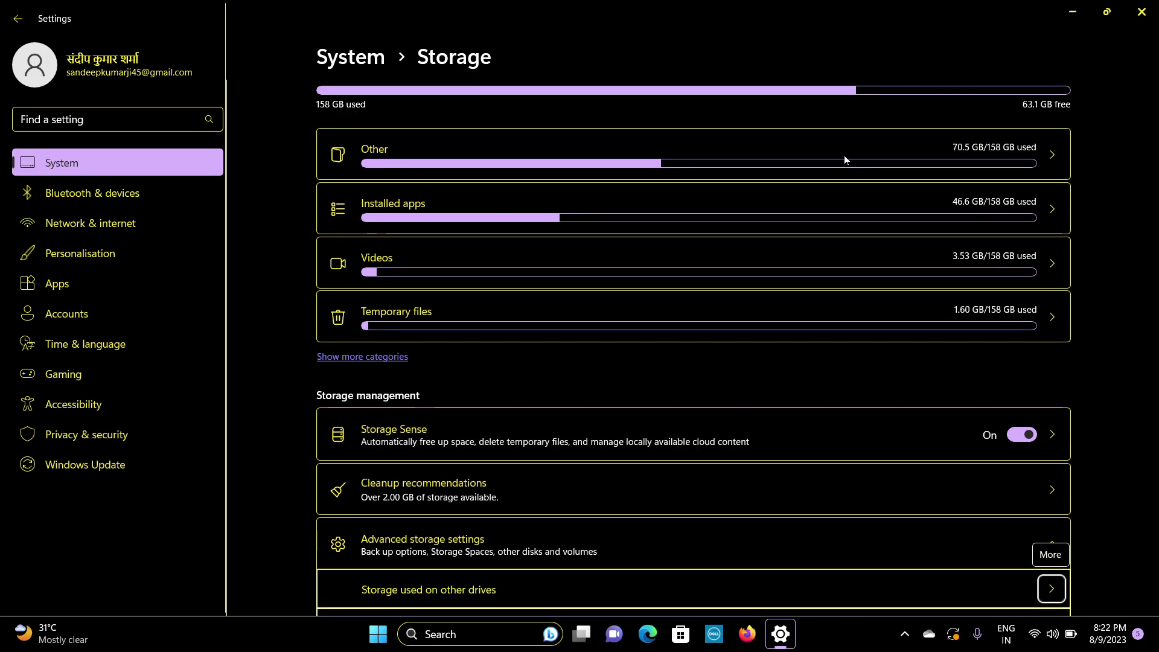
key(Tab)
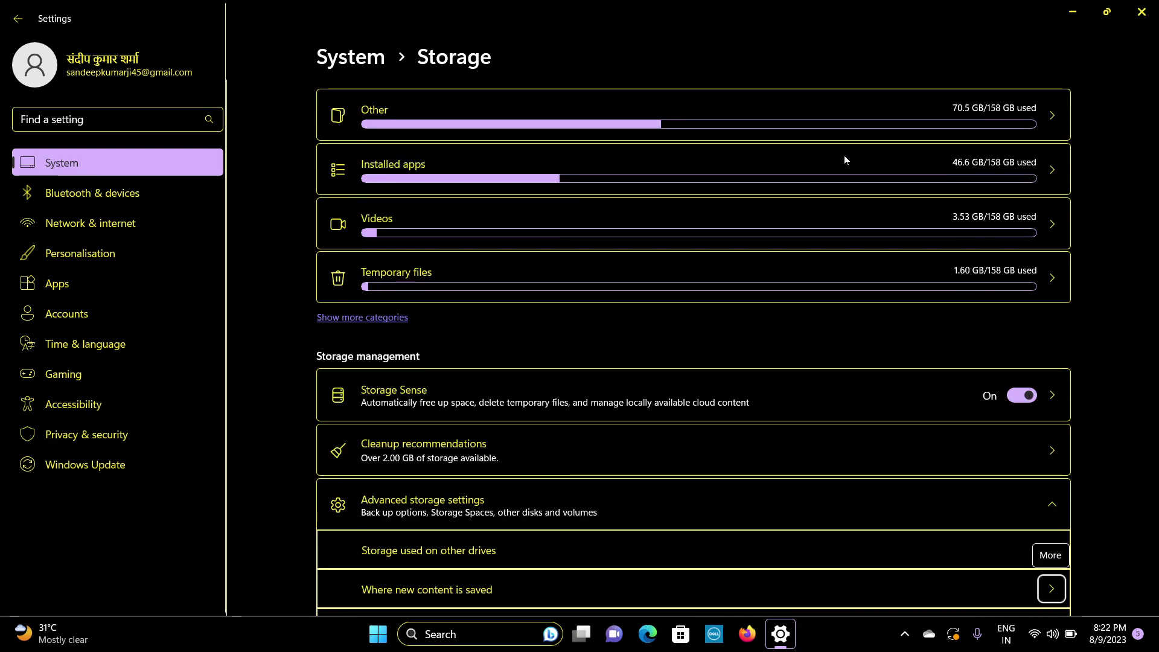
key(Tab)
key(Tab)
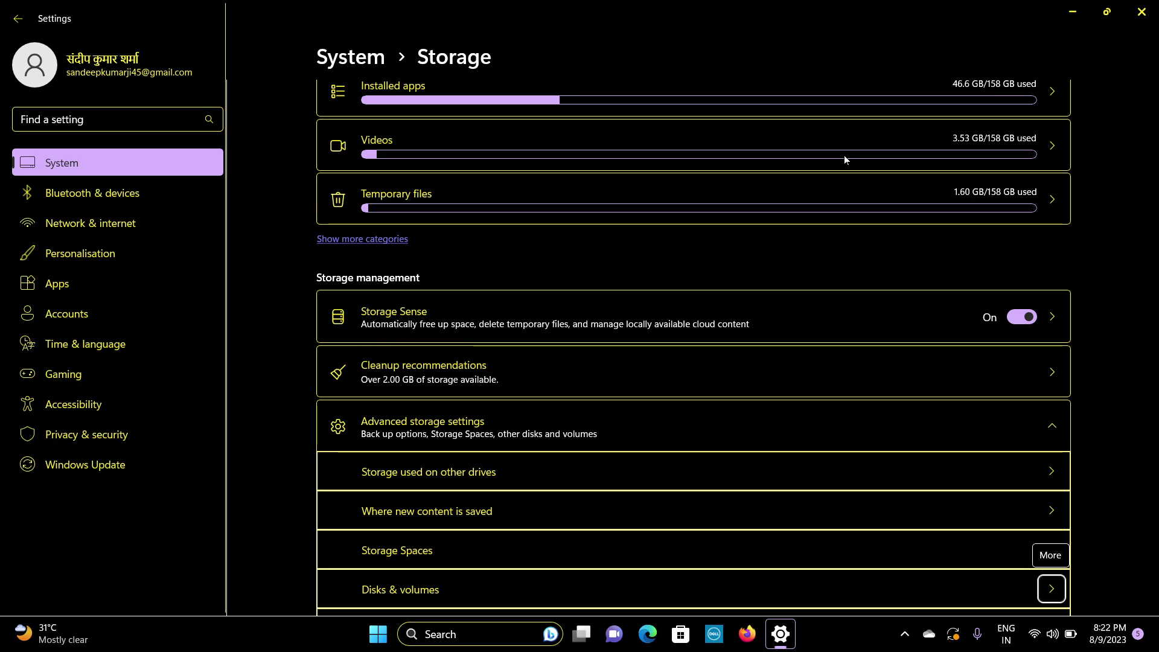
- Open Disks & volumes and review the Disk 0 and Disk 1 entries
key(Return)
key(Tab)
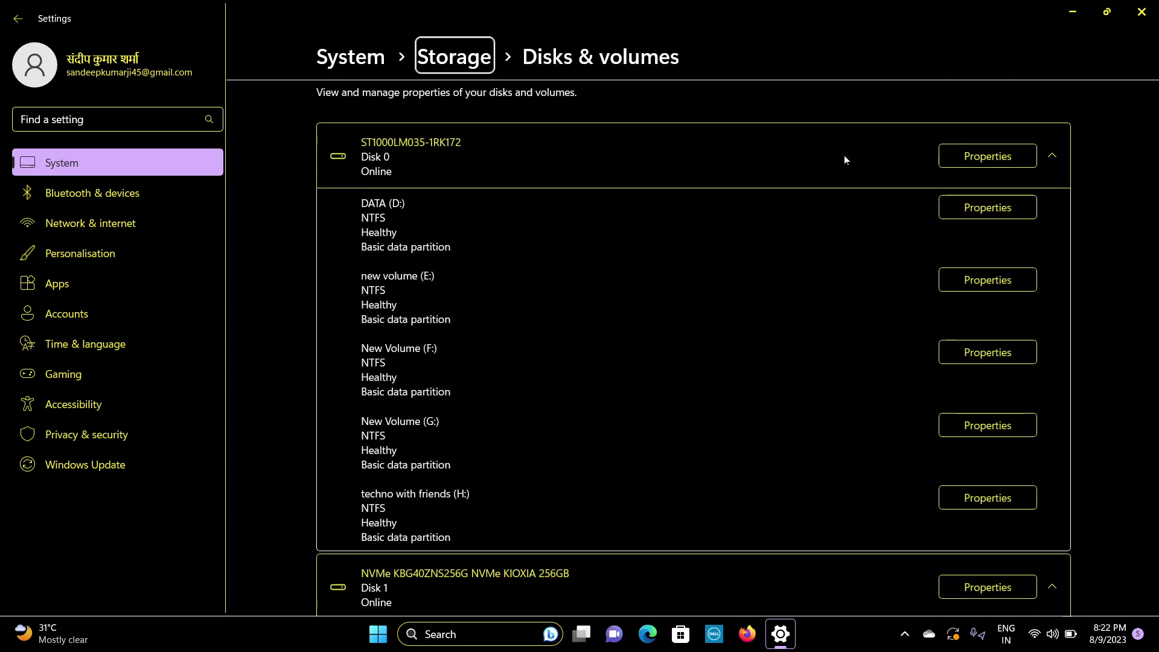
key(Tab)
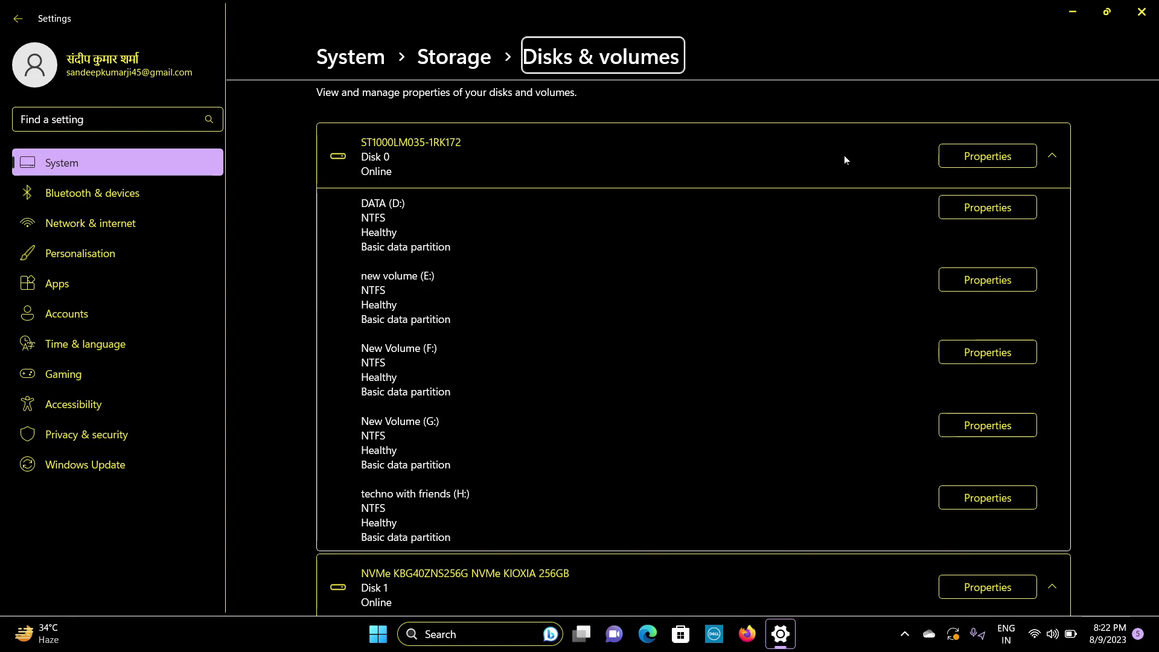
key(Tab)
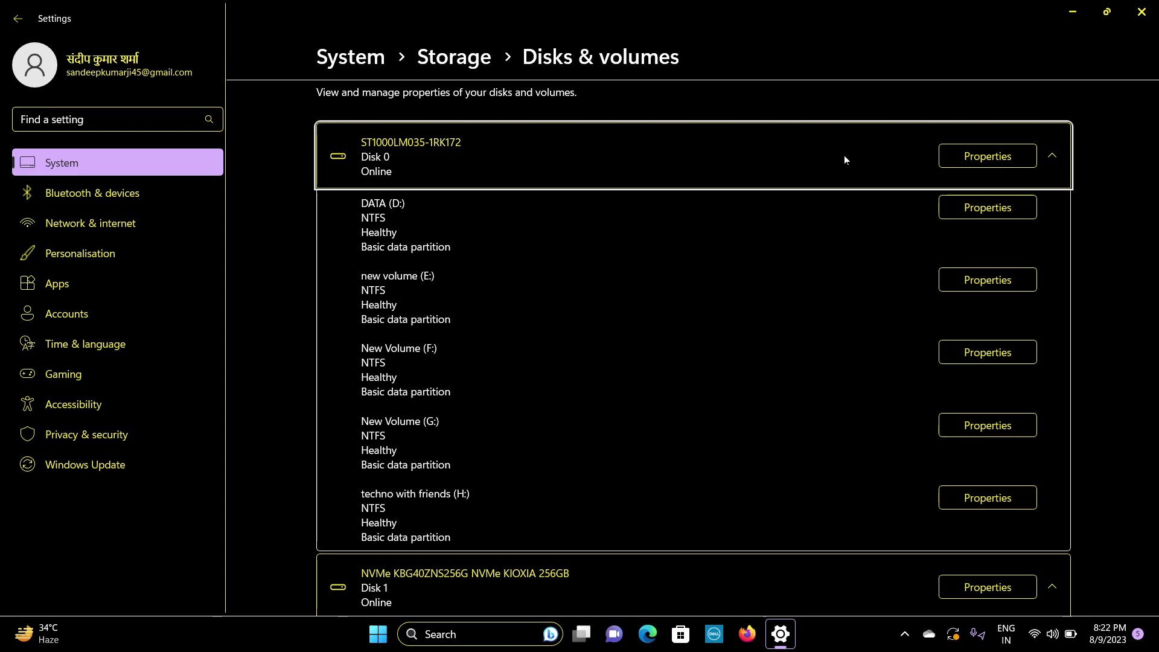
key(Tab)
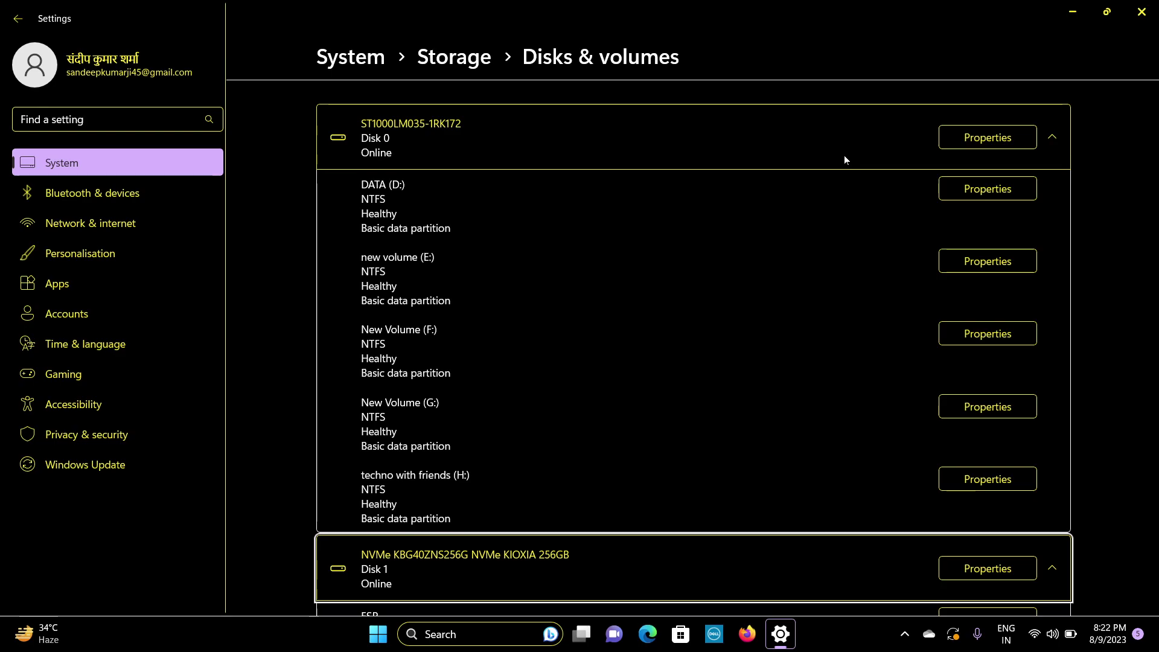
key(shift+Tab)
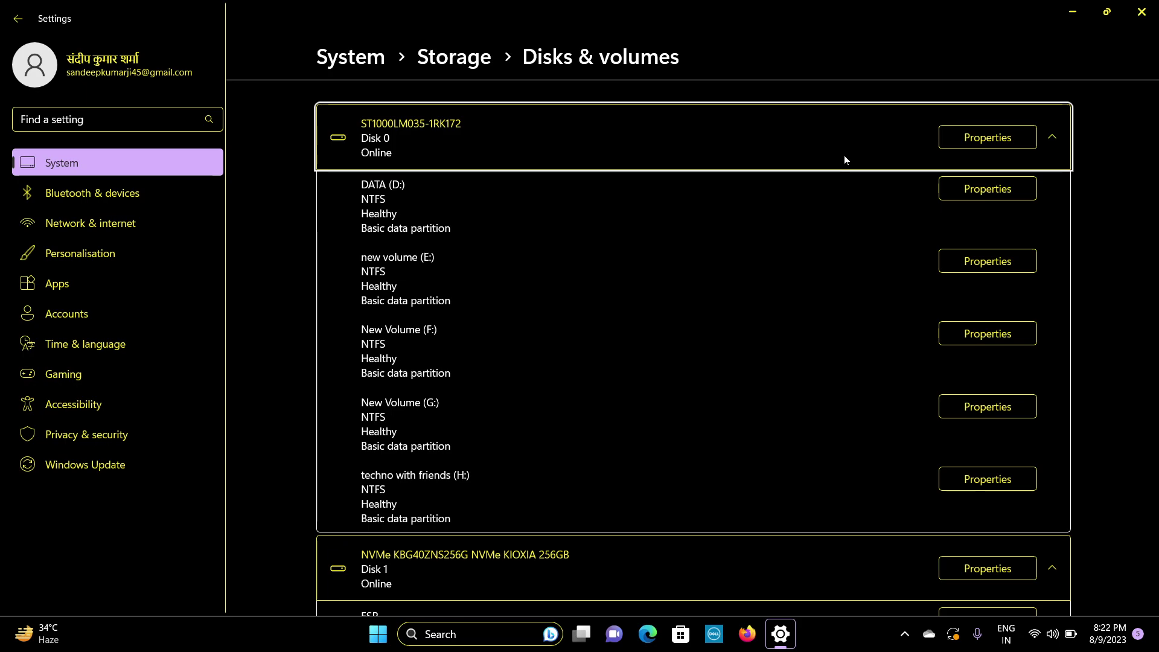
key(Tab)
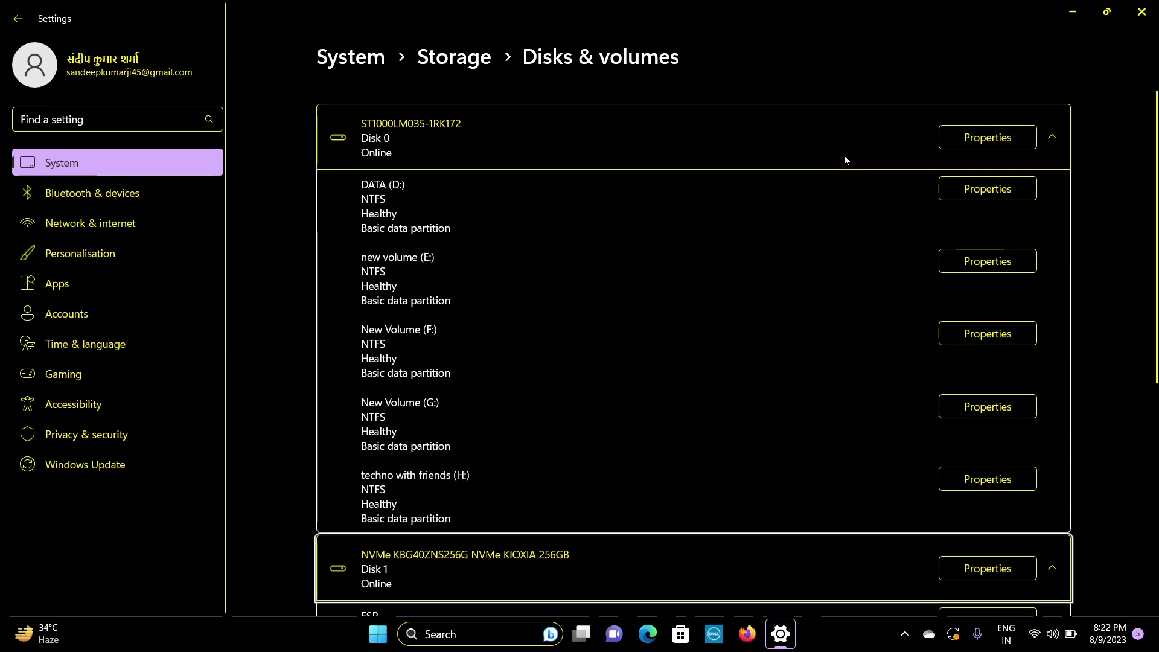
- Go through the Properties options of Disk 1 and its volumes from ESP to DELLSUPPORT
key(Tab)
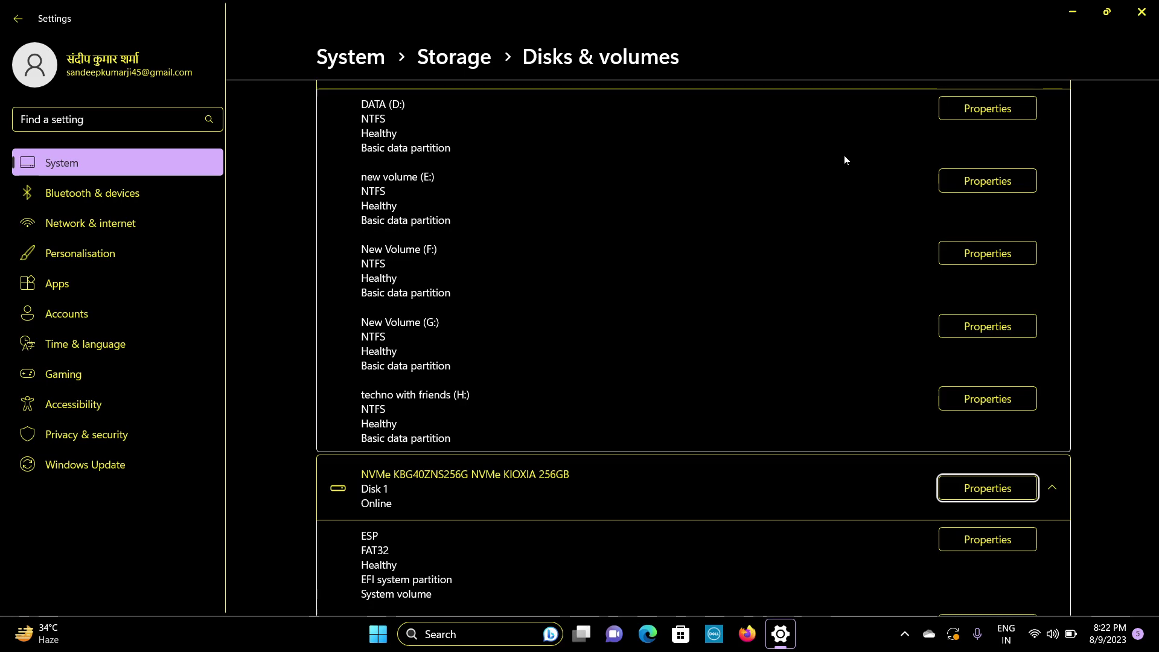
key(Tab)
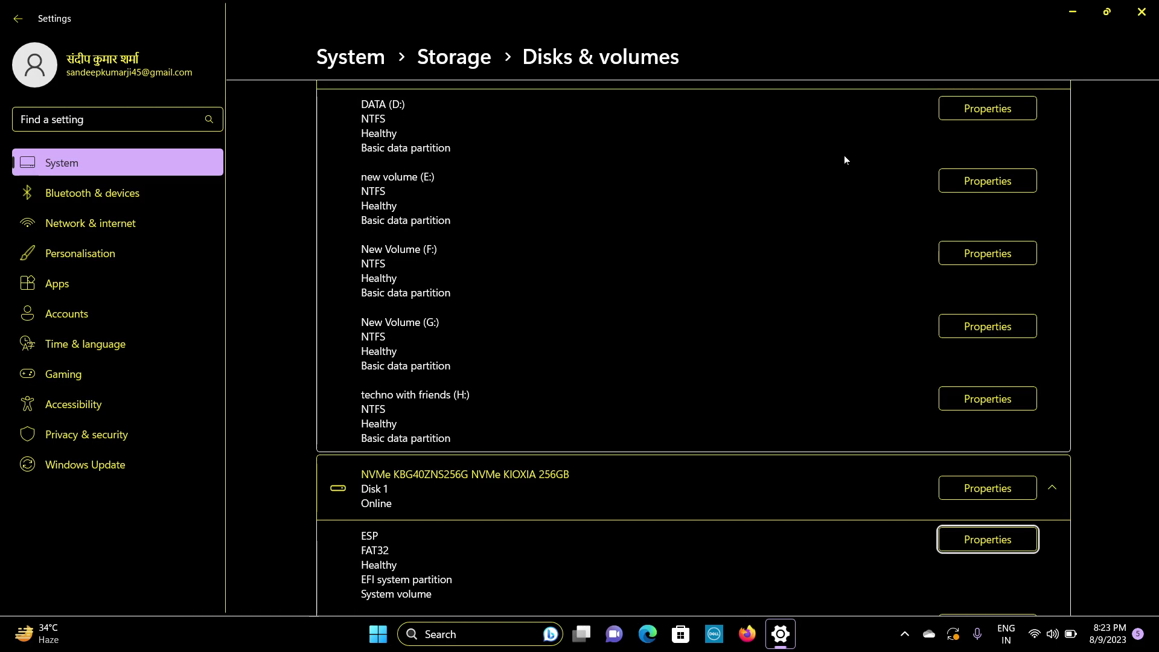
key(Tab)
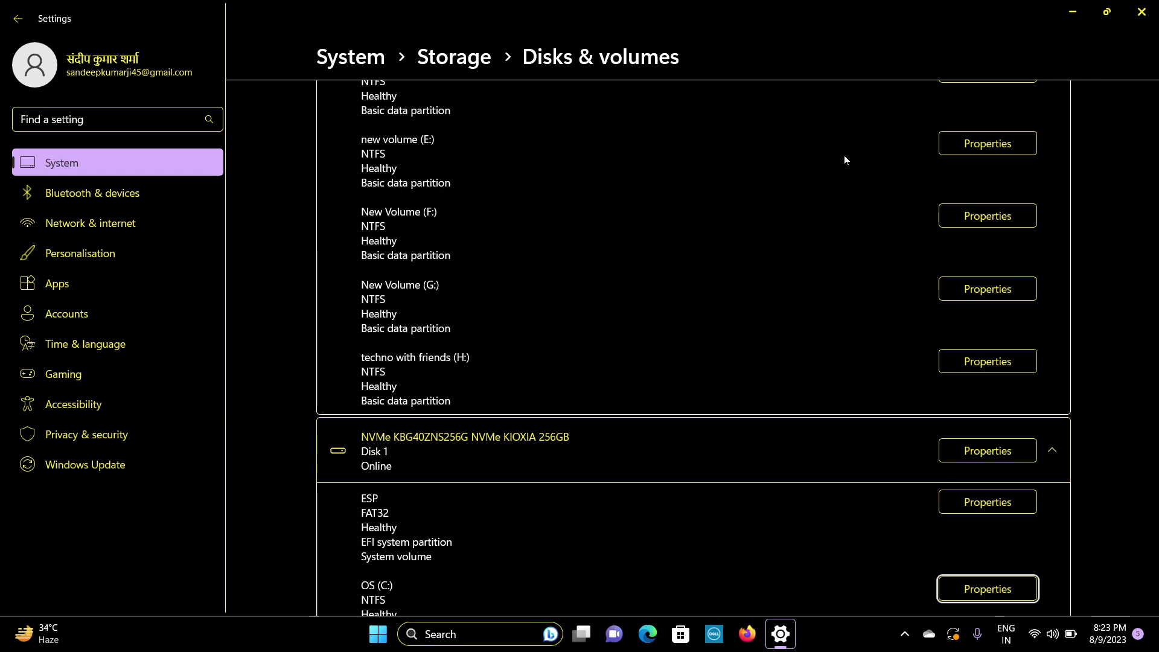
key(Tab)
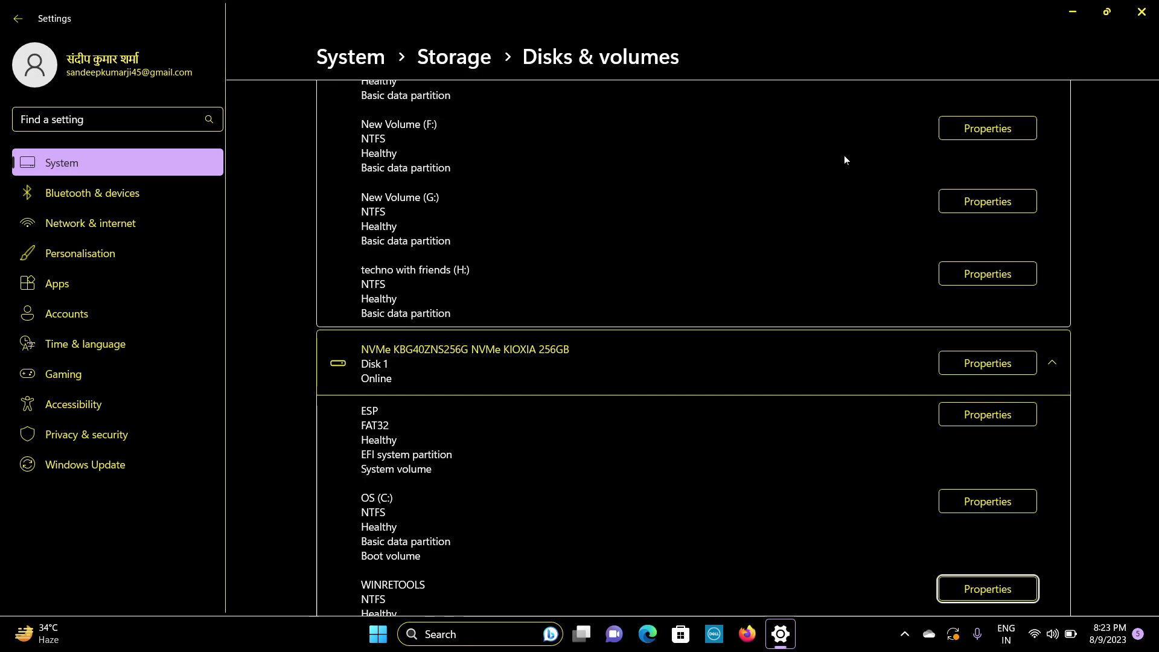
key(Tab)
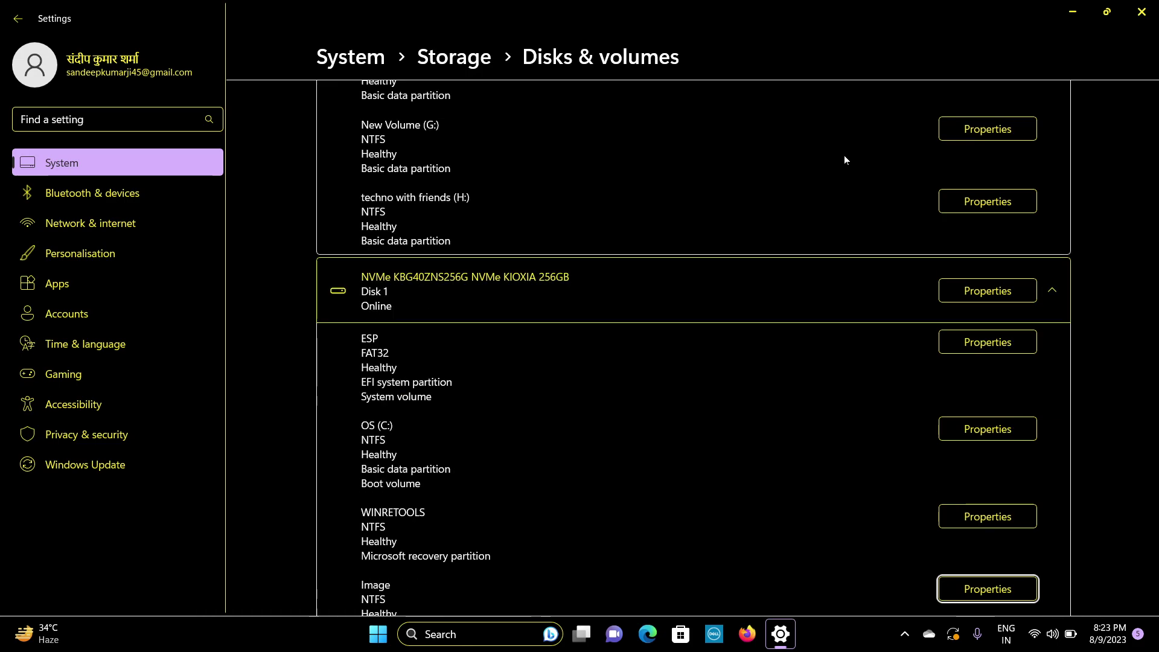
key(Tab)
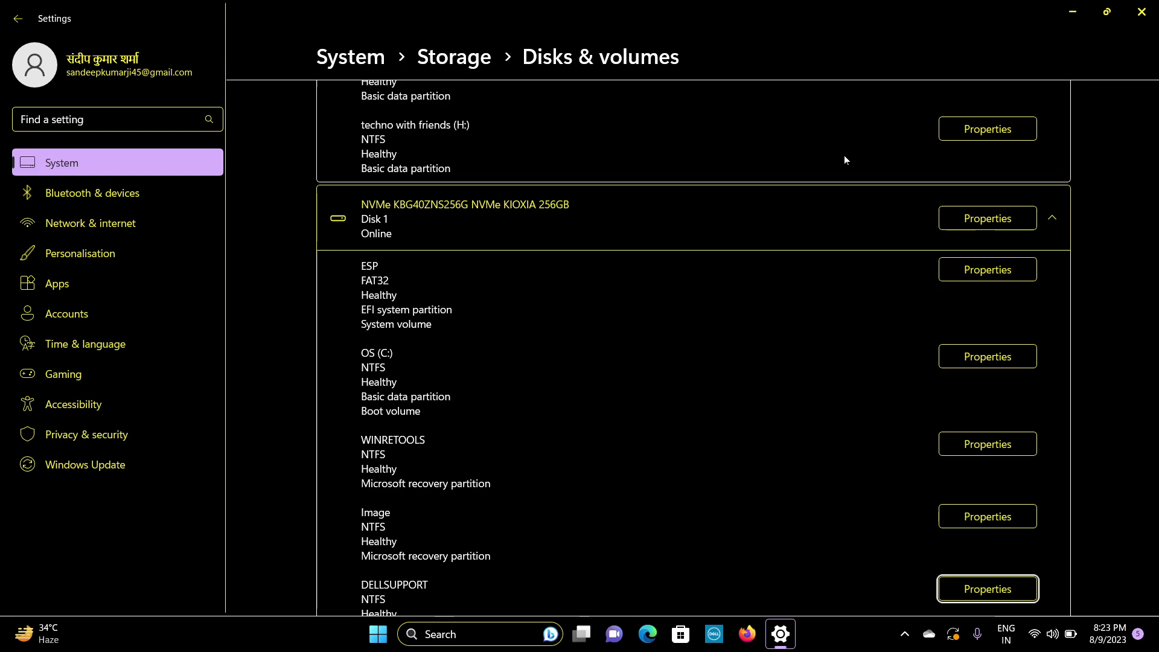
- Return to the Storage page and move the focus to the Other category's details option
key(Tab)
key(Tab)
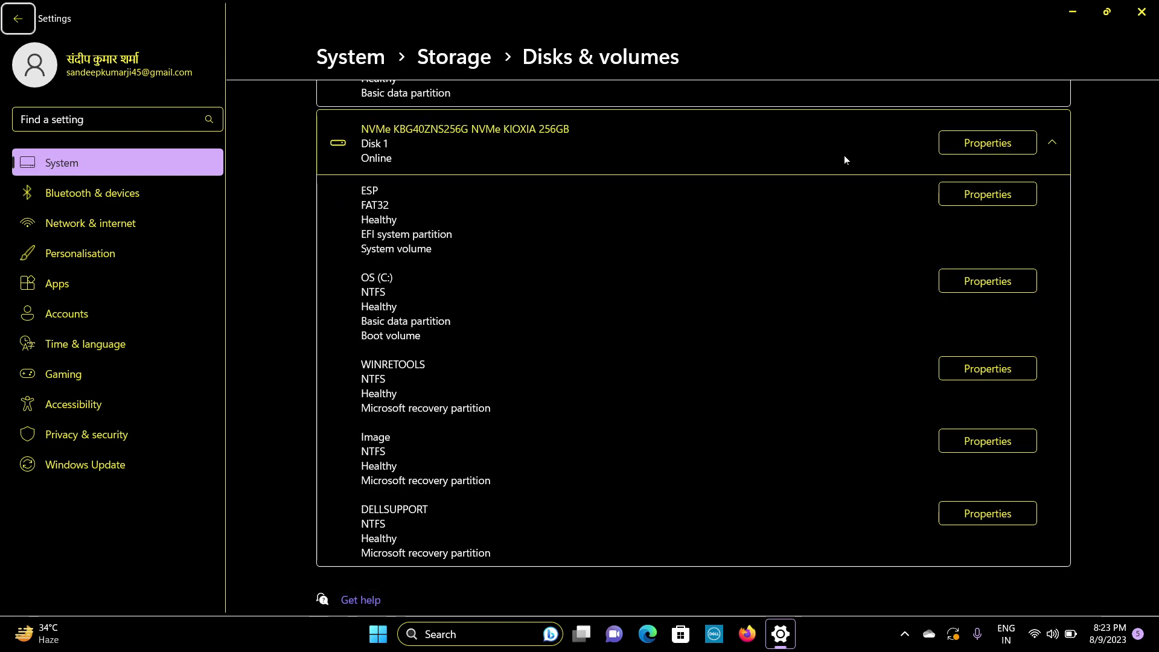
key(Return)
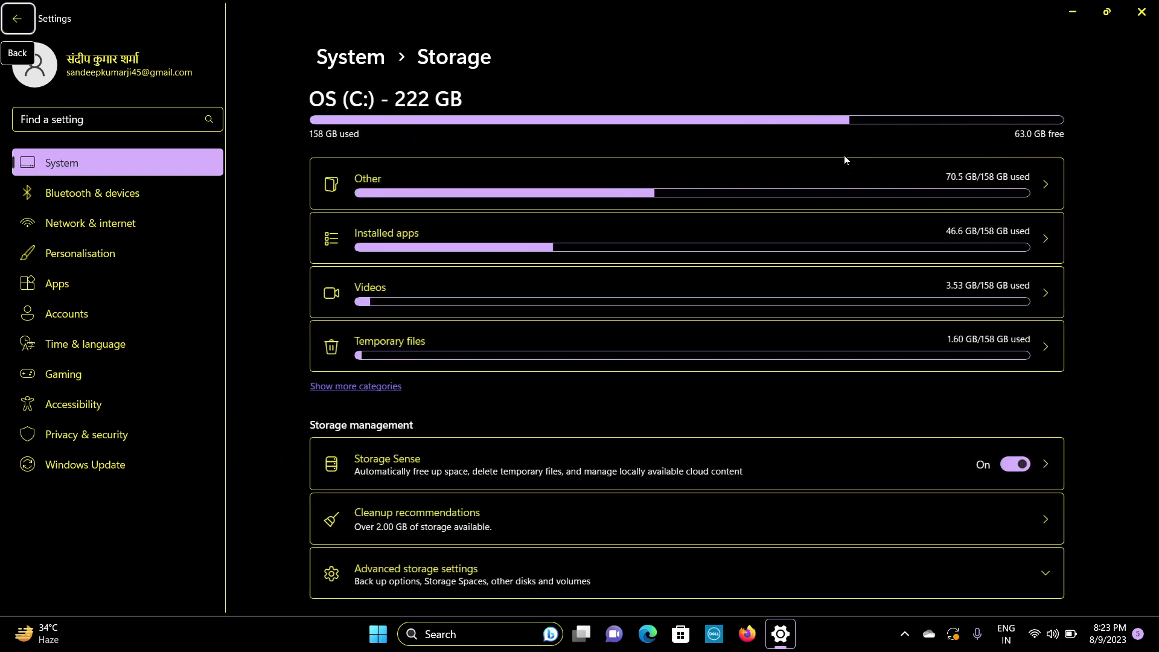
key(Tab)
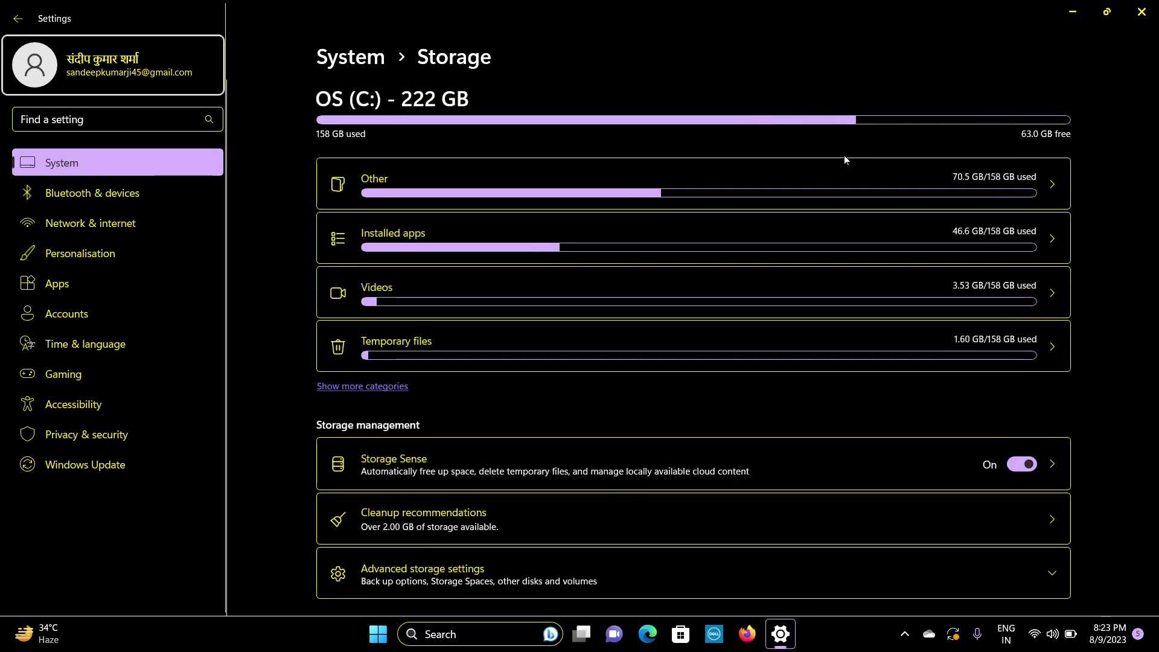
key(Tab)
key(Tab)
key(Tab)
key(Tab)
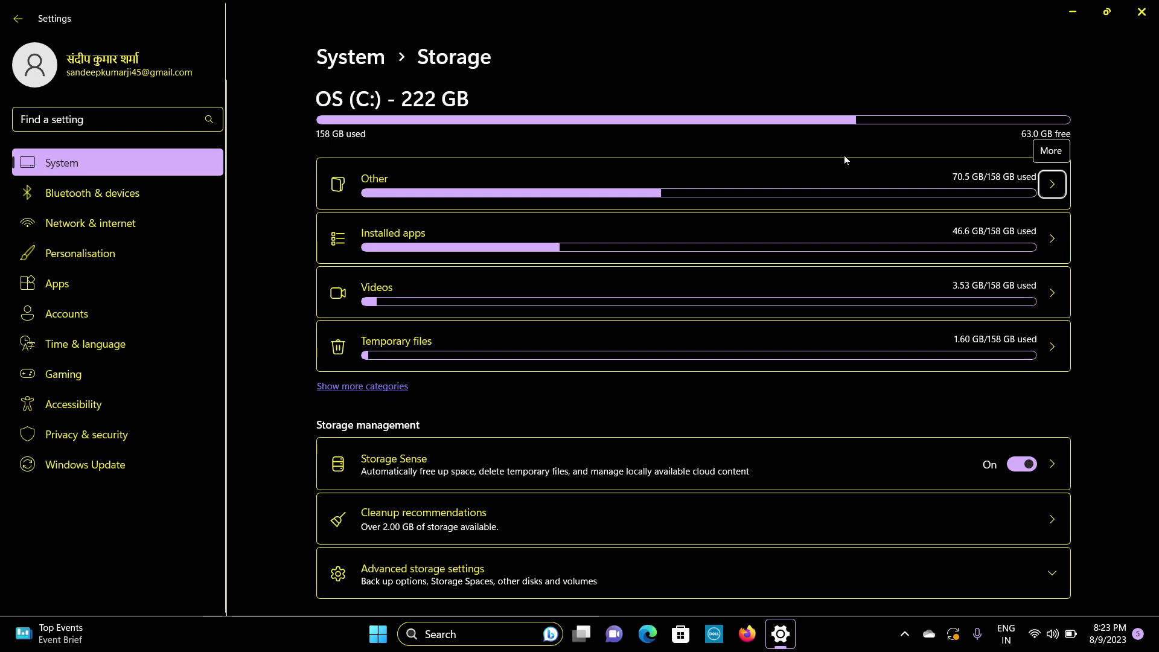
- Go through the remaining Storage page entries from Storage Sense through Help with Storage to Give feedback
key(Tab)
key(Tab)
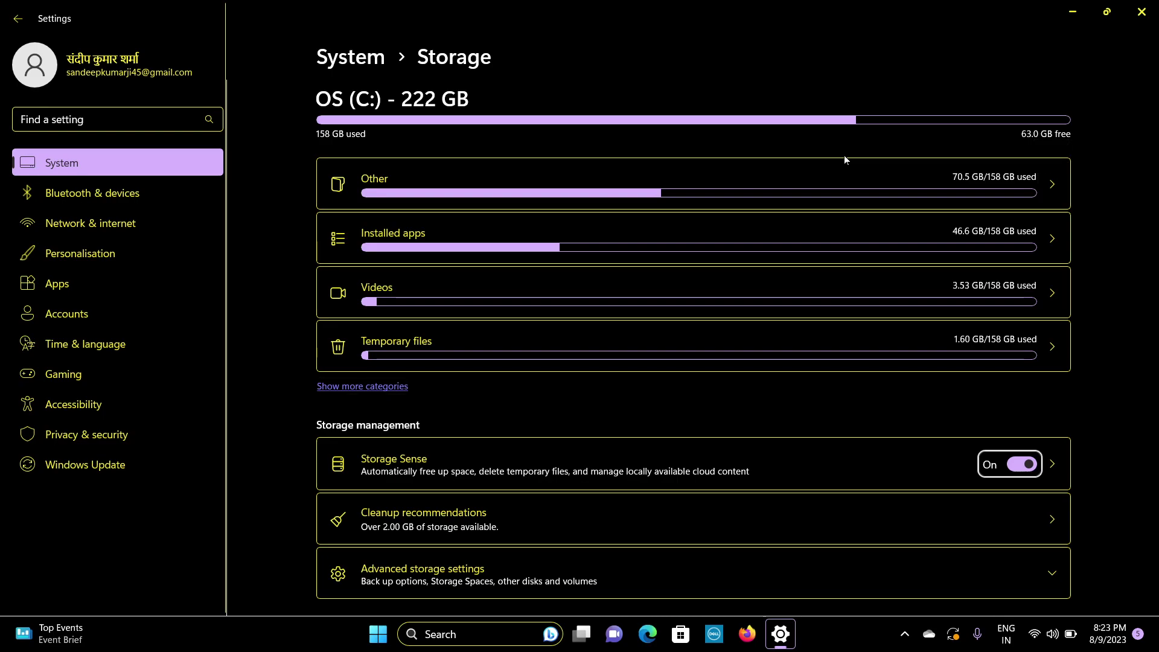
key(Tab)
key(Tab)
key(Tab)
key(Tab)
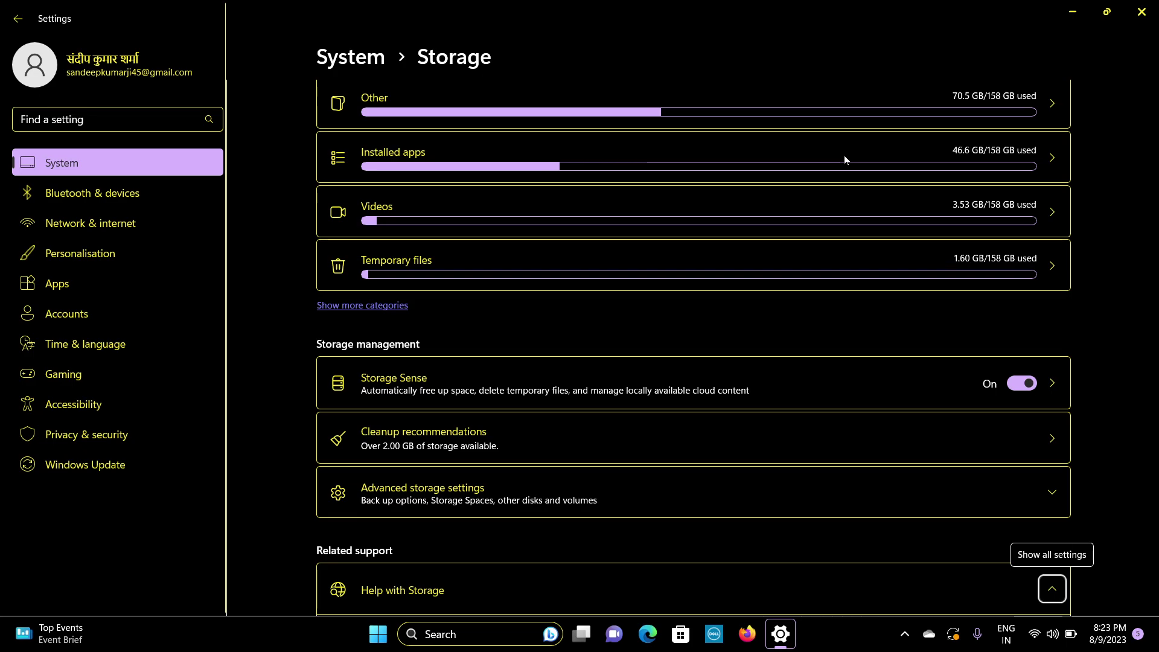
key(Tab)
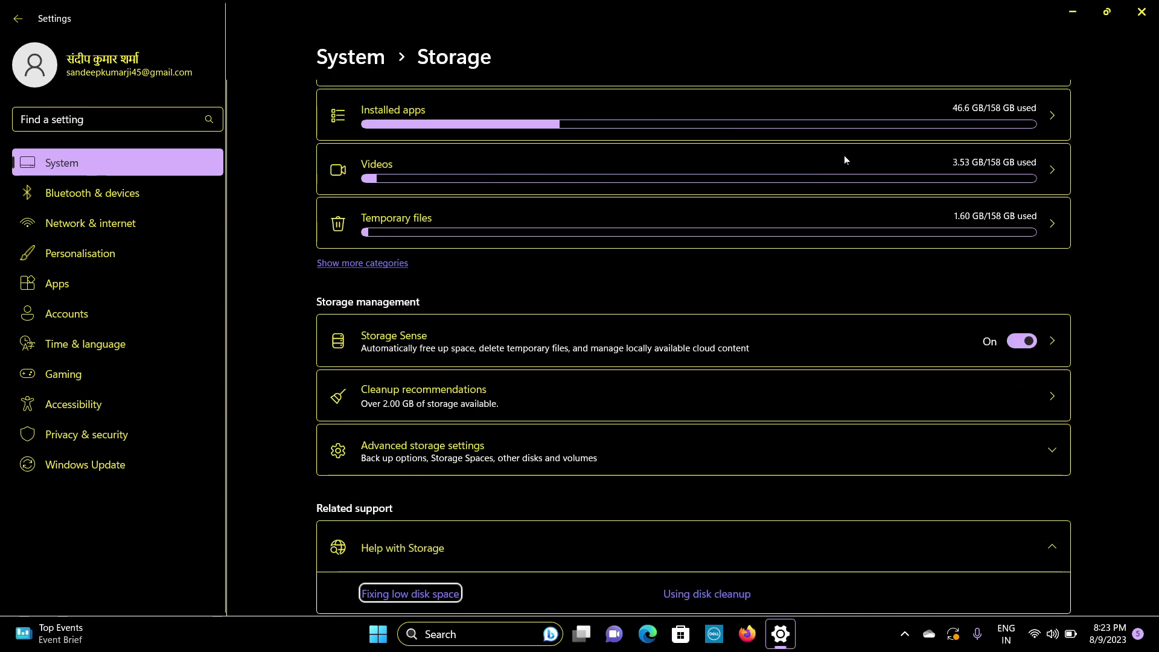
key(Tab)
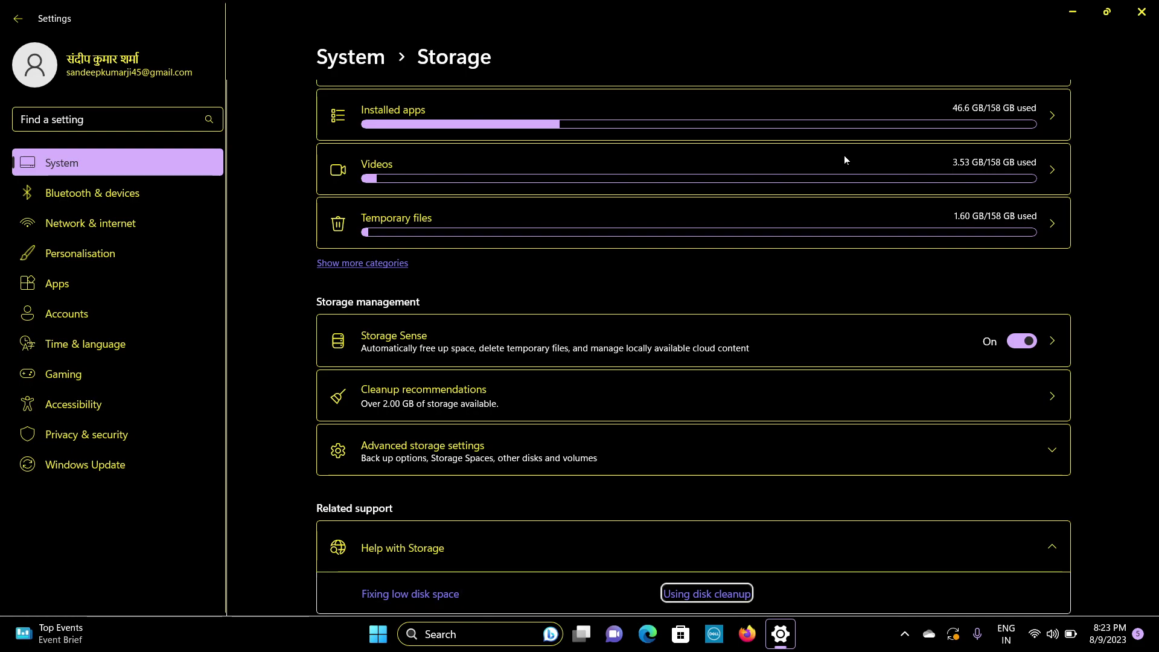
key(Tab)
key(Tab)
key(Tab)
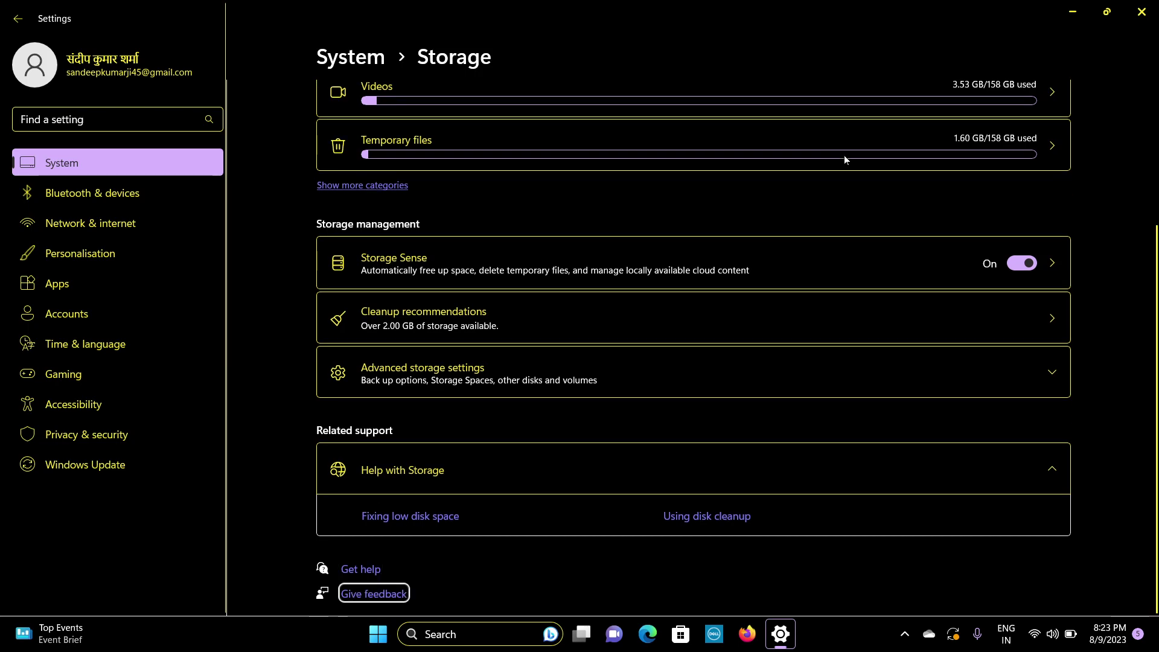
- Return to the System page and open Nearby sharing
key(Return)
key(Tab)
key(Tab)
key(Tab)
key(Tab)
key(Tab)
key(Tab)
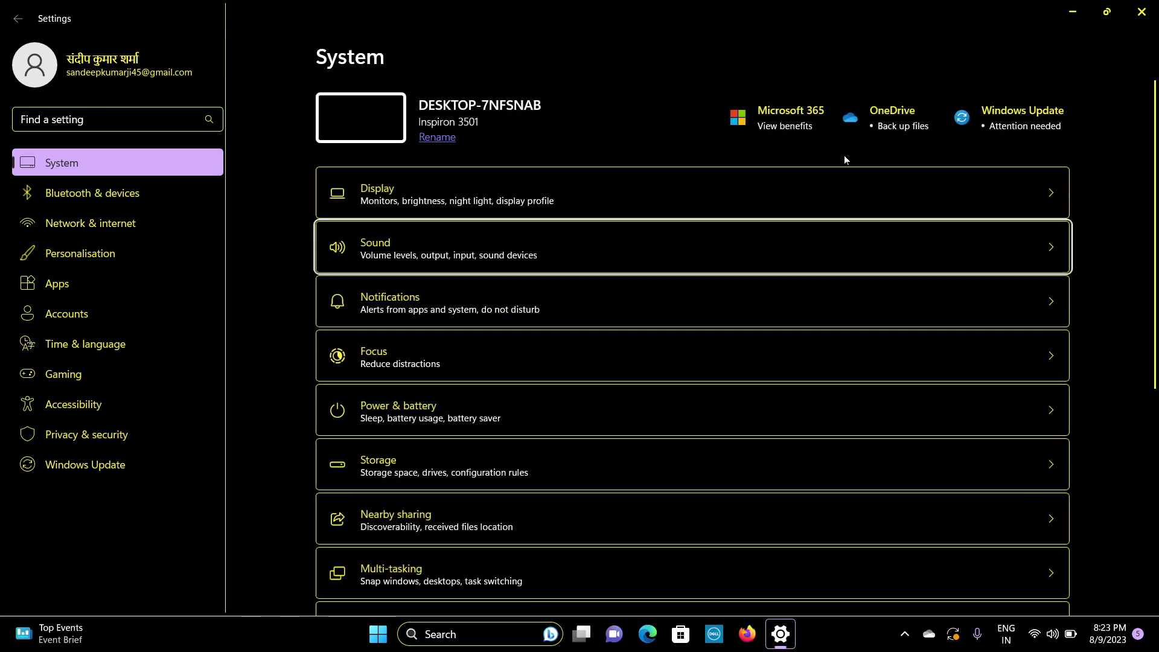
key(Tab)
key(Tab)
key(Tab)
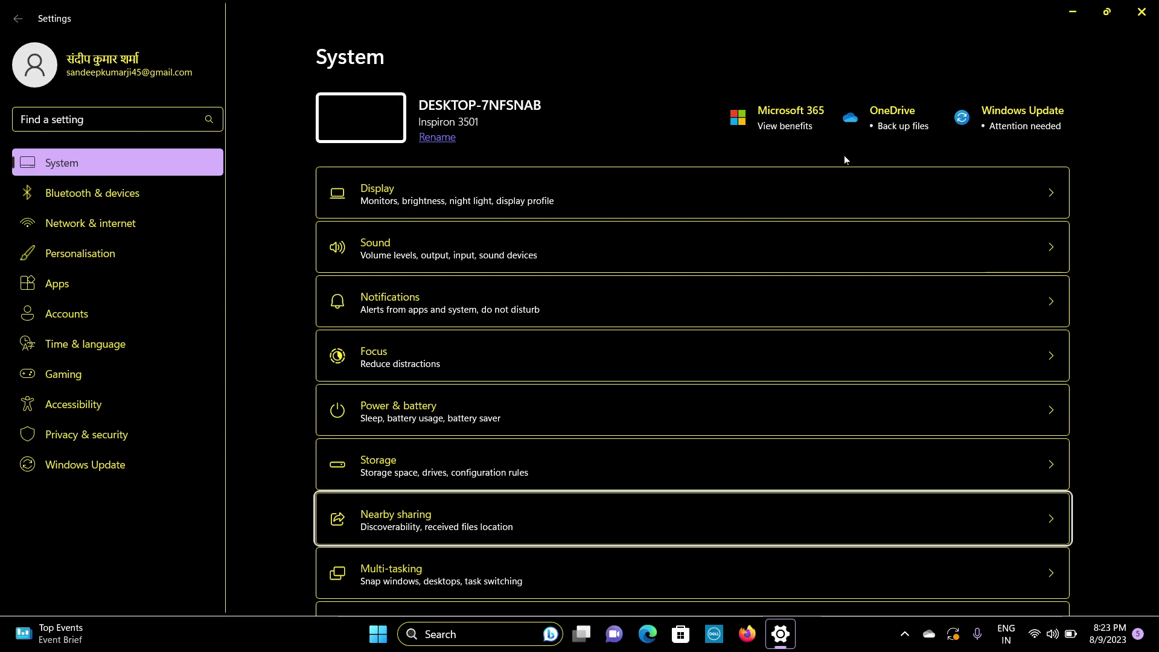
key(Return)
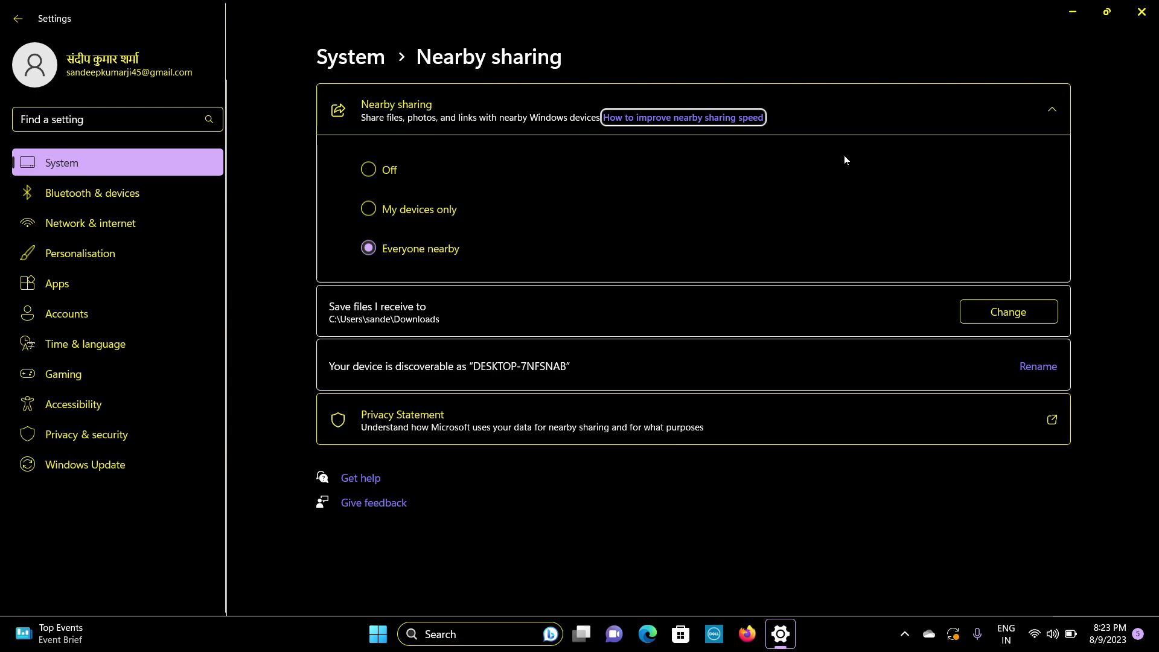
- Review the Nearby sharing options Off, My devices only and Everyone nearby, the save location, Rename, Privacy Statement and support entries
key(Tab)
key(Tab)
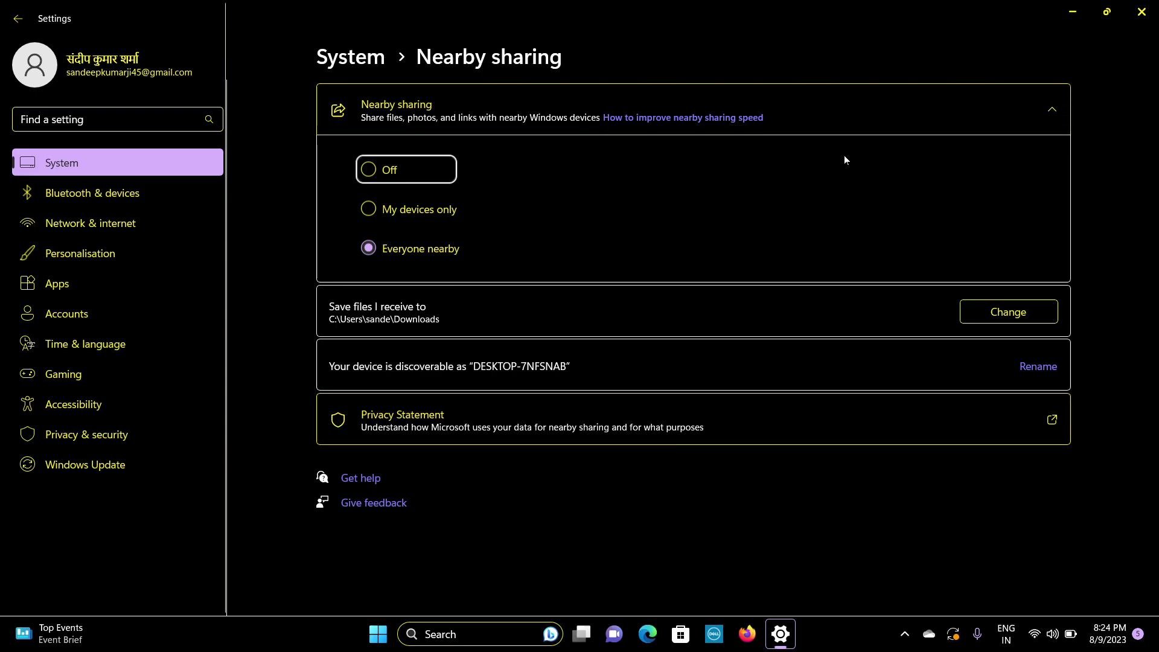
key(Tab)
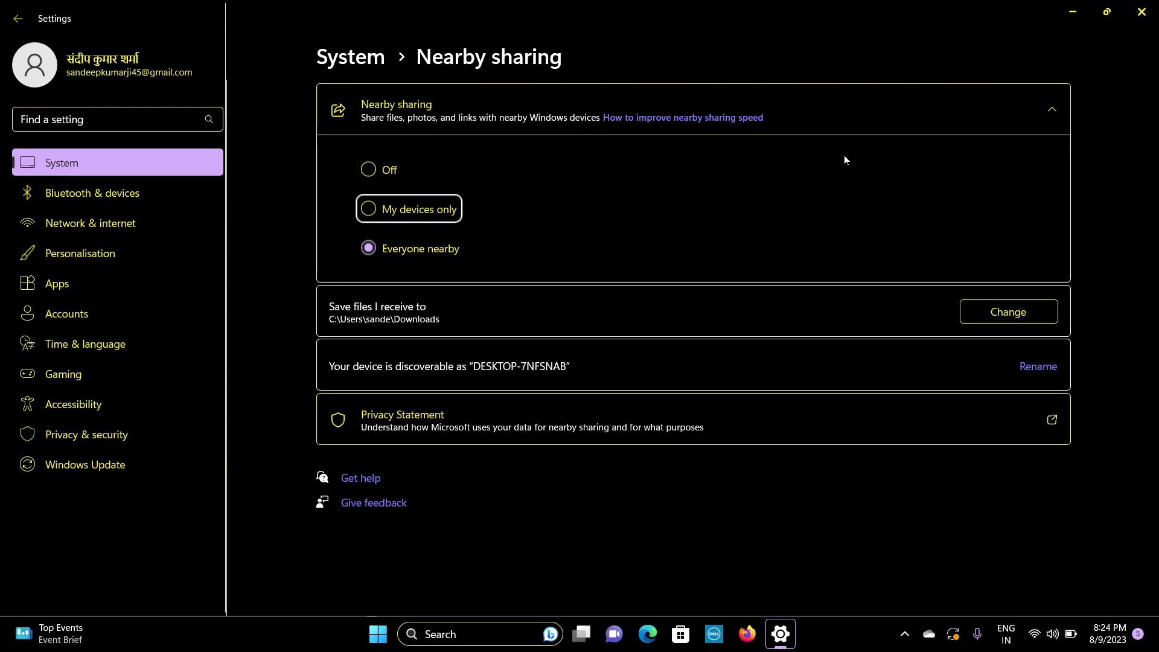
key(Tab)
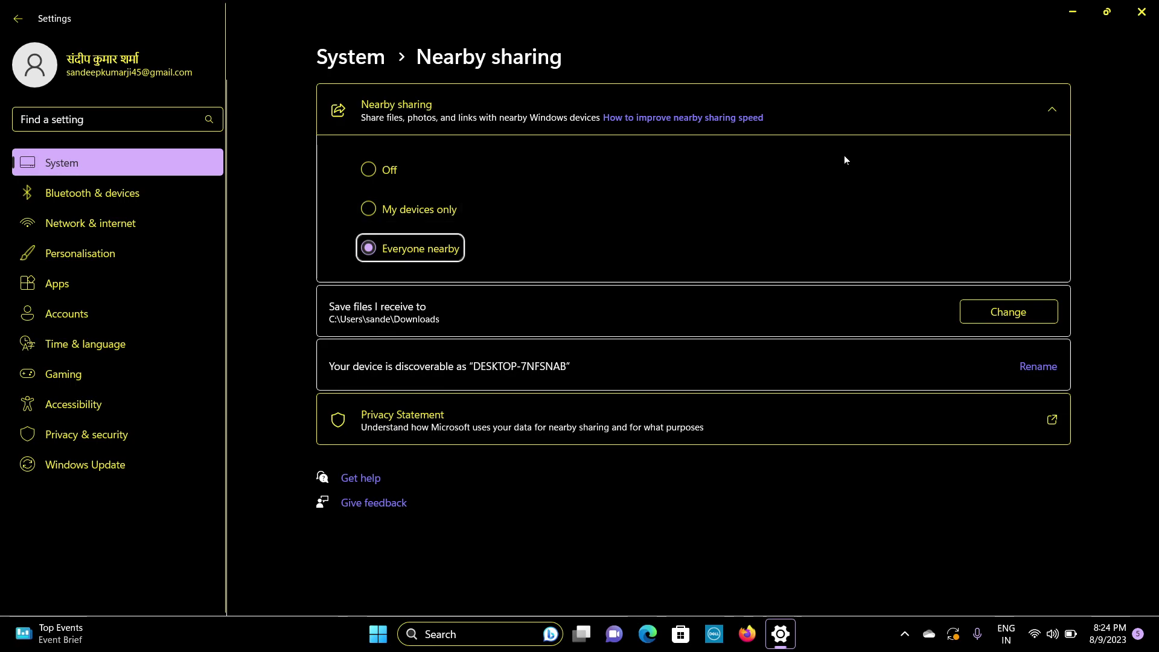
key(Tab)
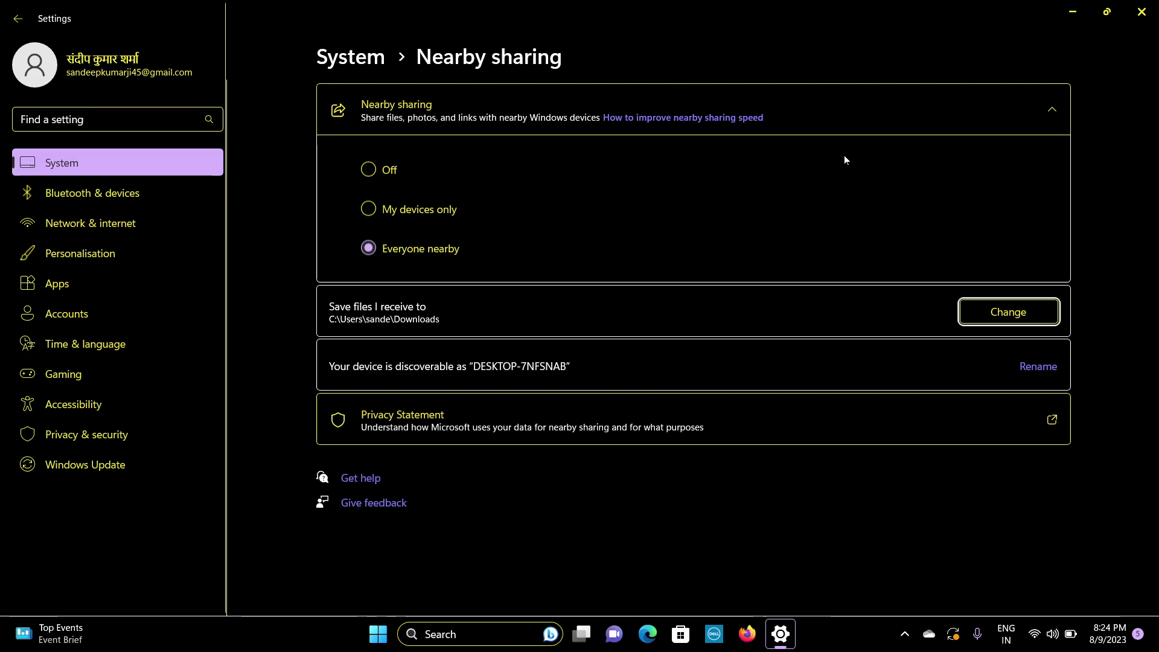
key(Tab)
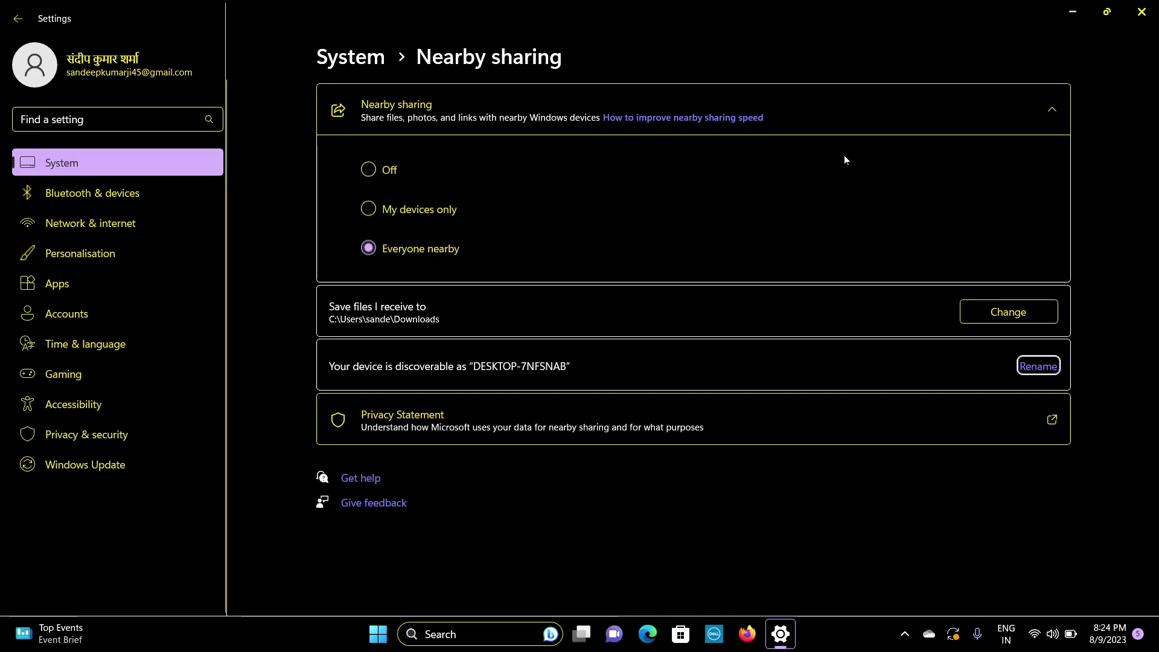
key(Tab)
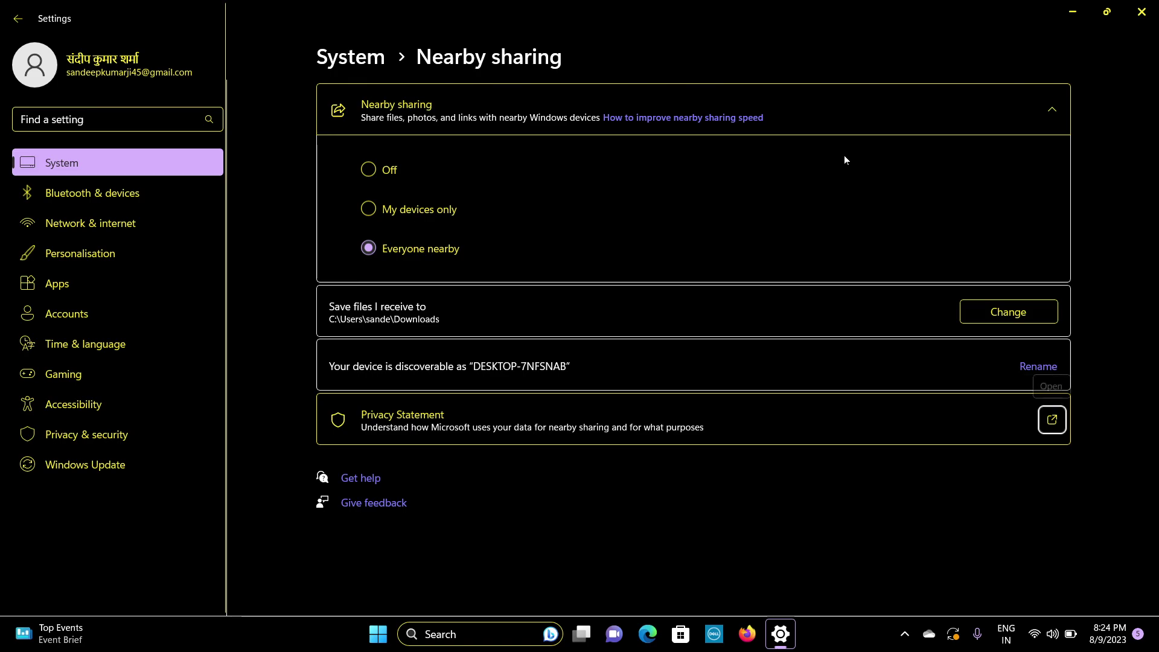
key(Tab)
key(Tab)
- Go back to the System page and open Multi-tasking
key(Tab)
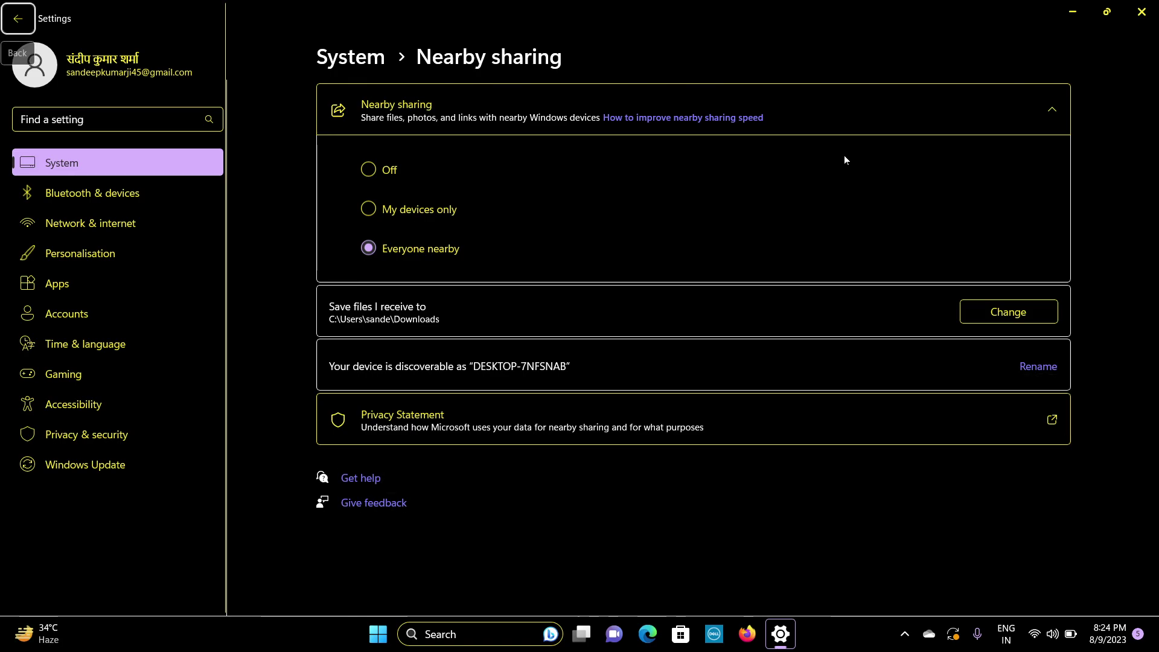
key(Return)
key(Tab)
key(Tab)
key(Tab)
key(Tab)
key(Tab)
key(Tab)
key(Tab)
key(Tab)
key(Tab)
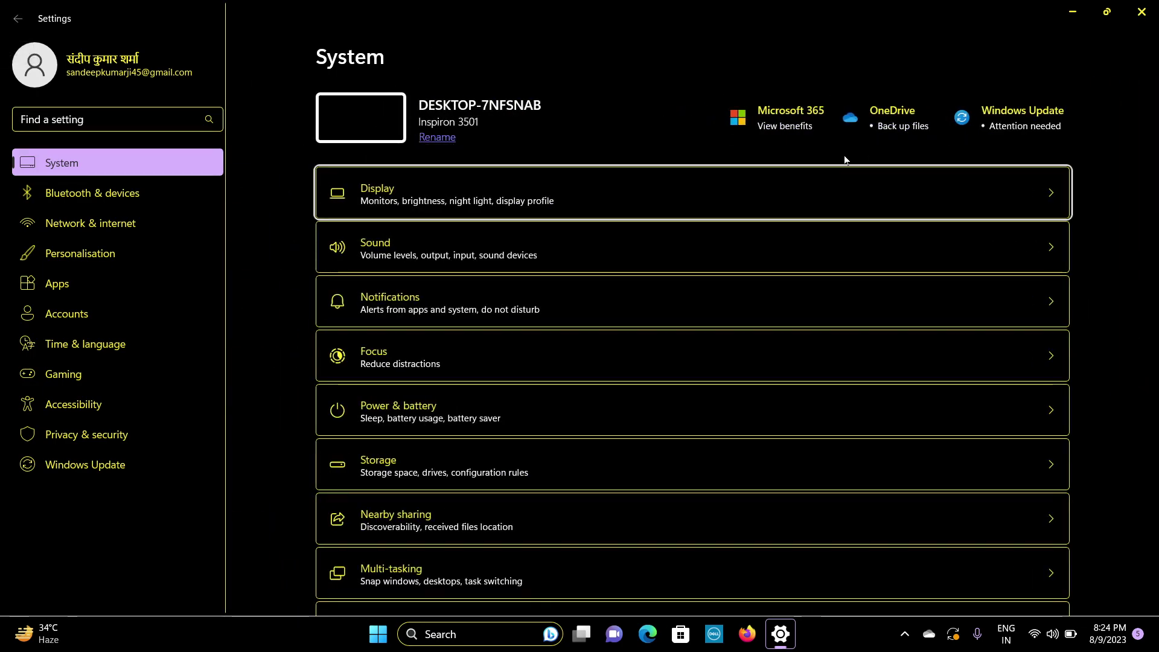
key(Tab)
key(Tab)
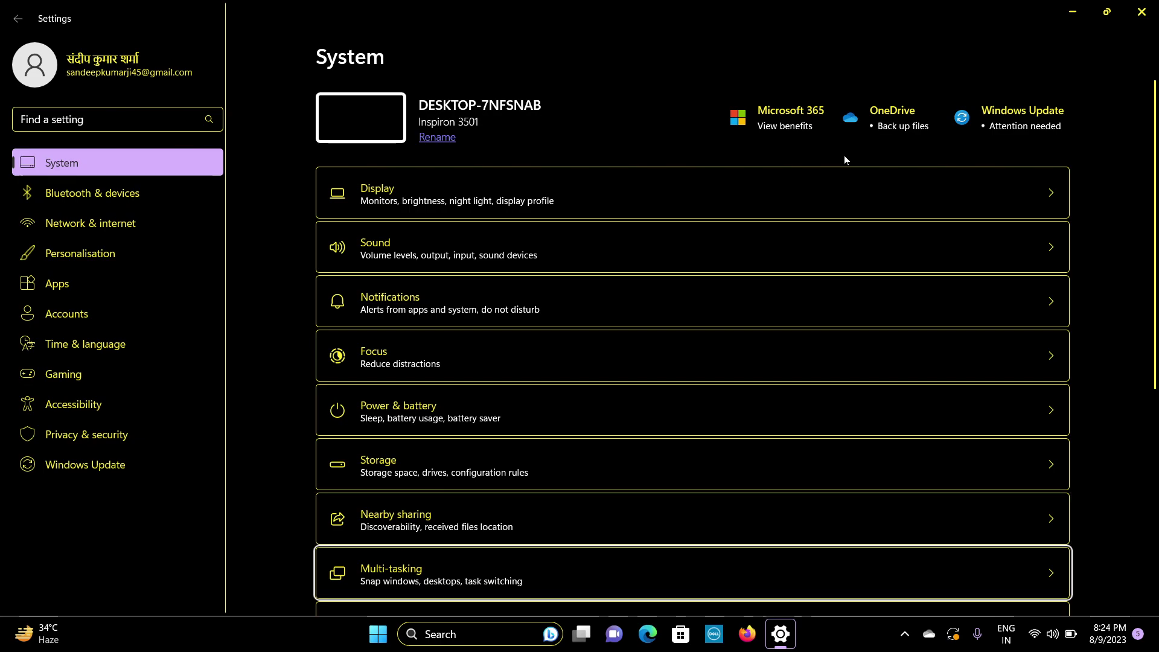
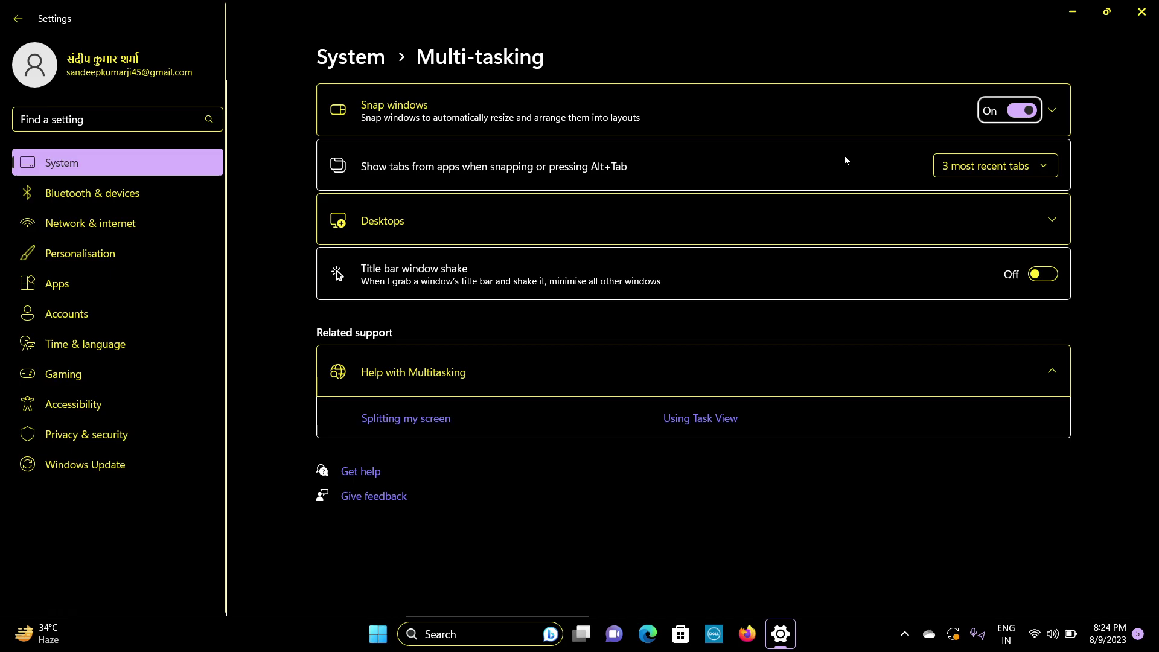
- Expand Snap windows and go through its five snapping checkboxes
key(Tab)
key(Return)
key(Tab)
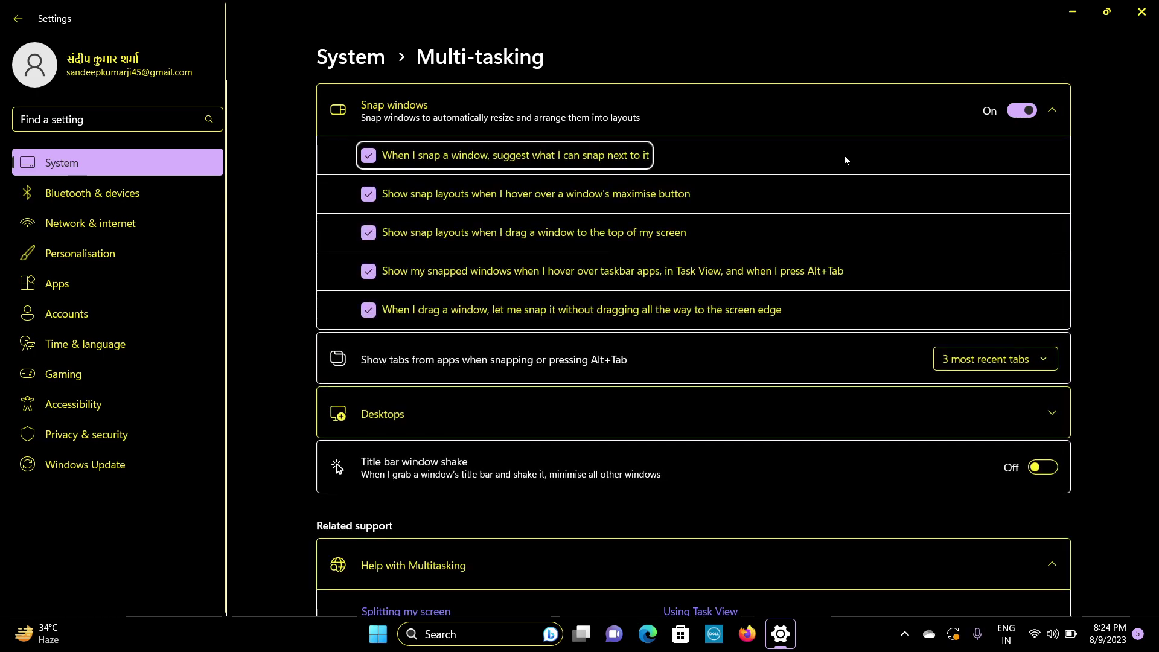
key(Tab)
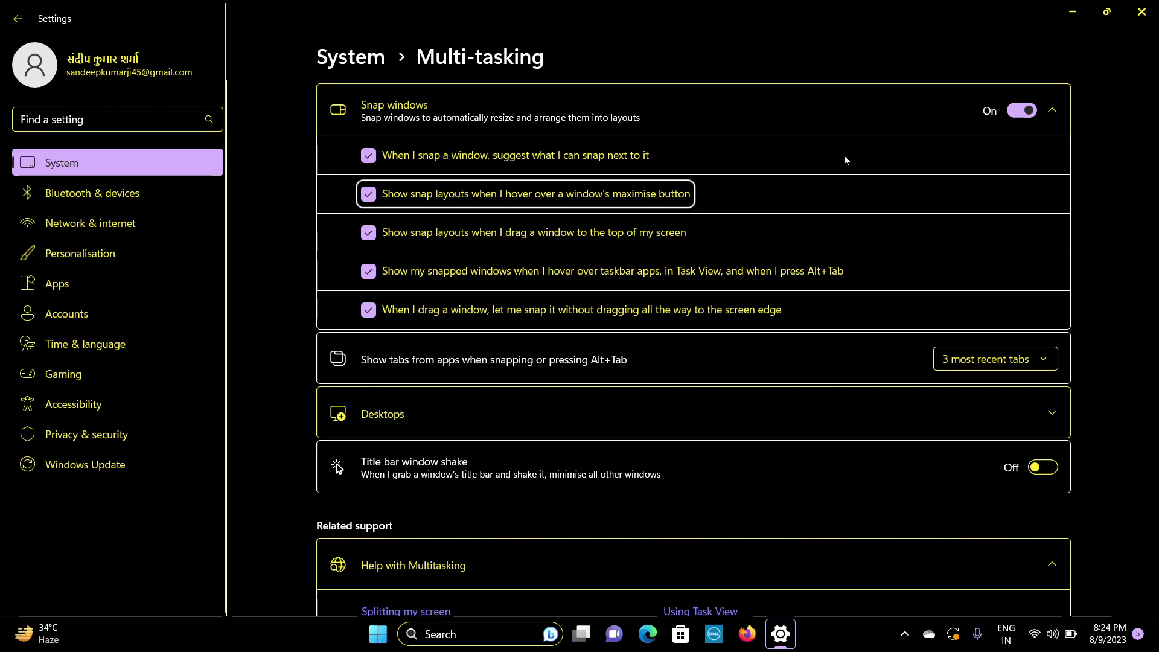
key(Tab)
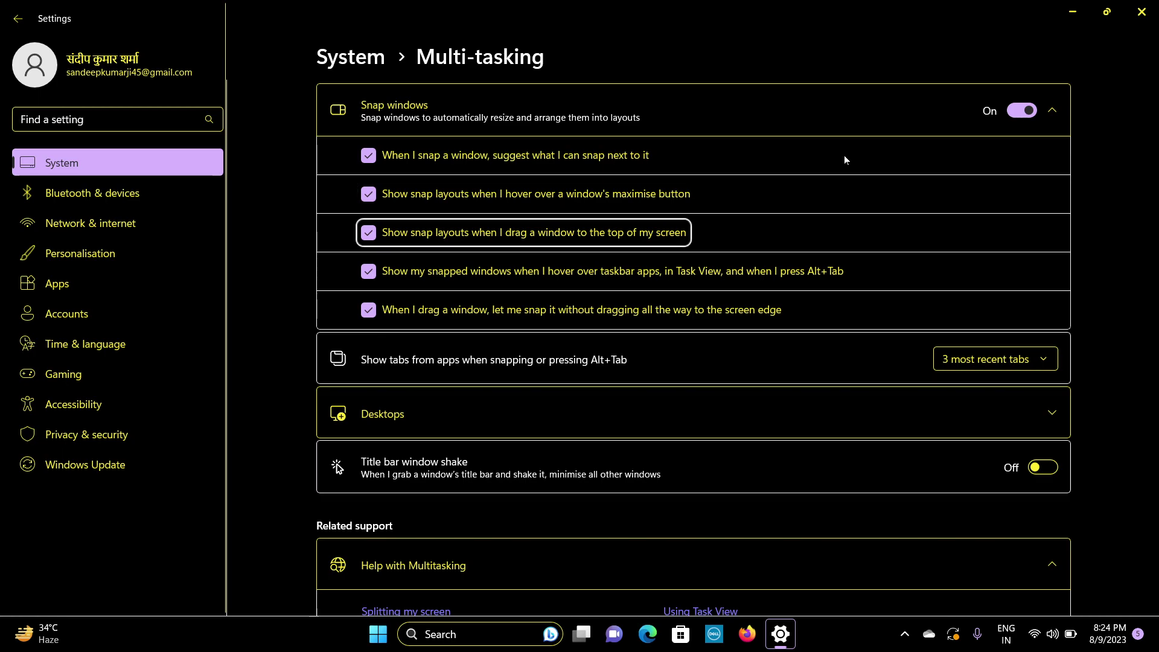
key(Tab)
key(Tab)
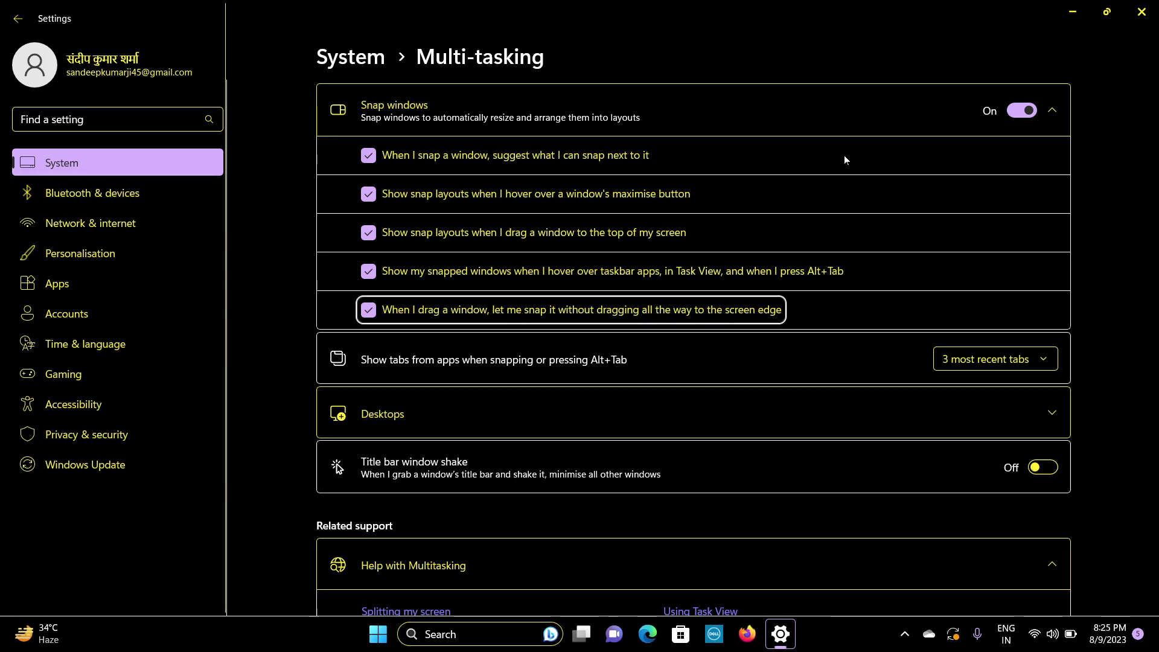
- Review the remaining Multi-tasking entries: app tabs when snapping, Desktops, Title bar window shake and the related support links
key(Tab)
key(Tab)
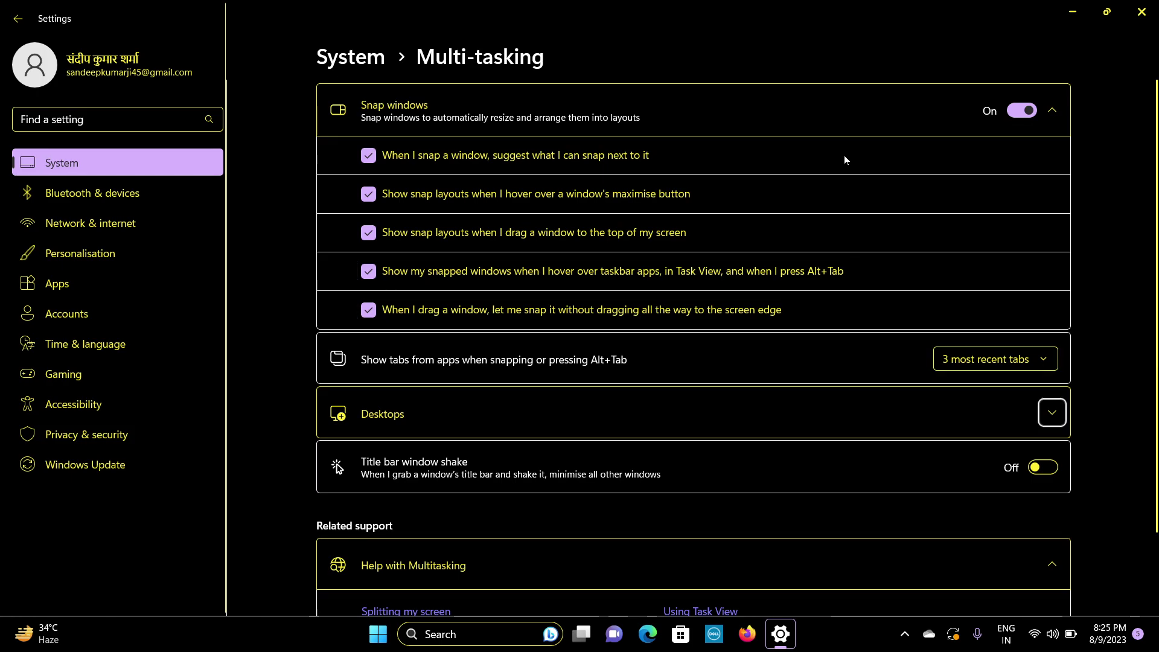
key(Tab)
key(Tab)
key(Tab)
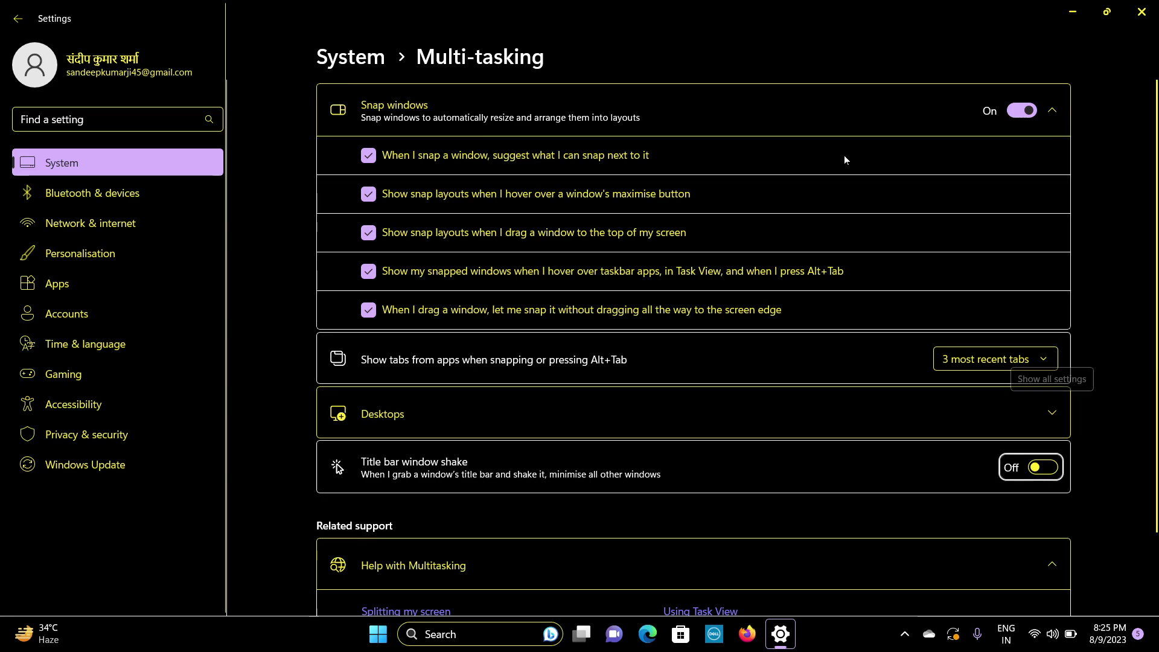
key(Tab)
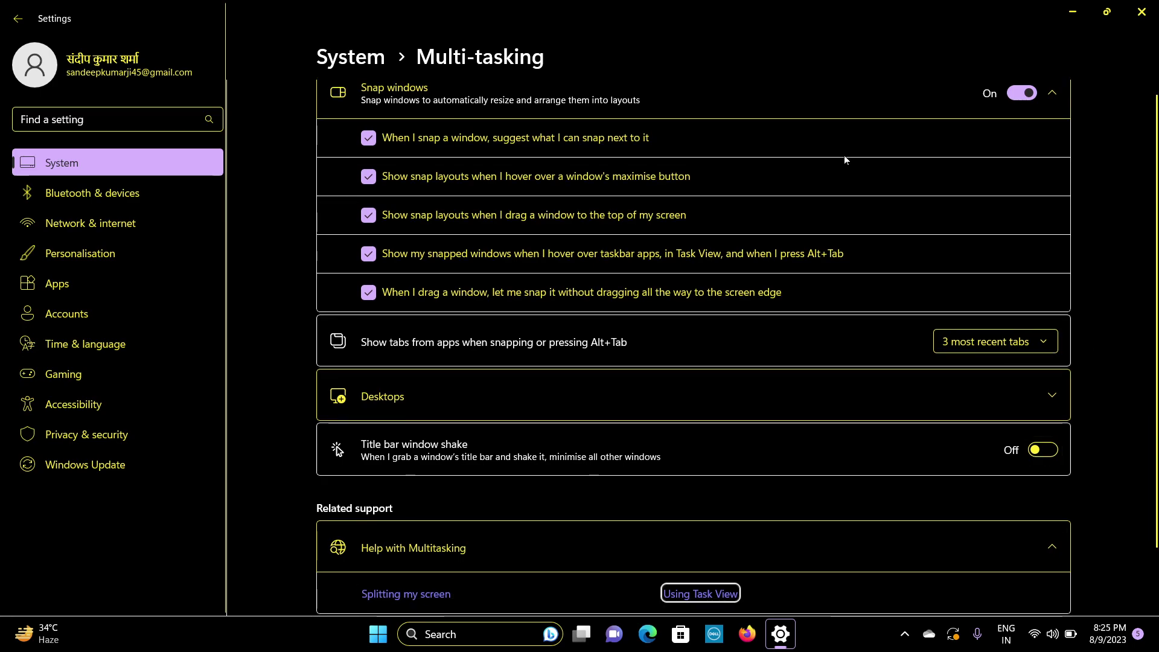
key(shift+Tab)
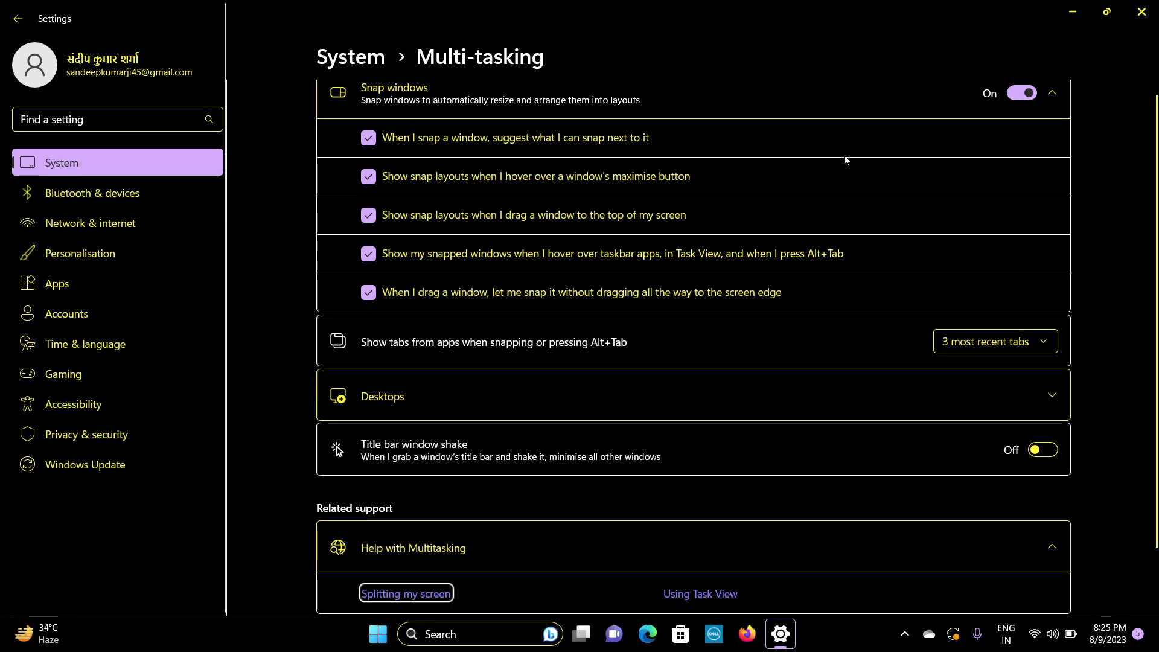
key(Tab)
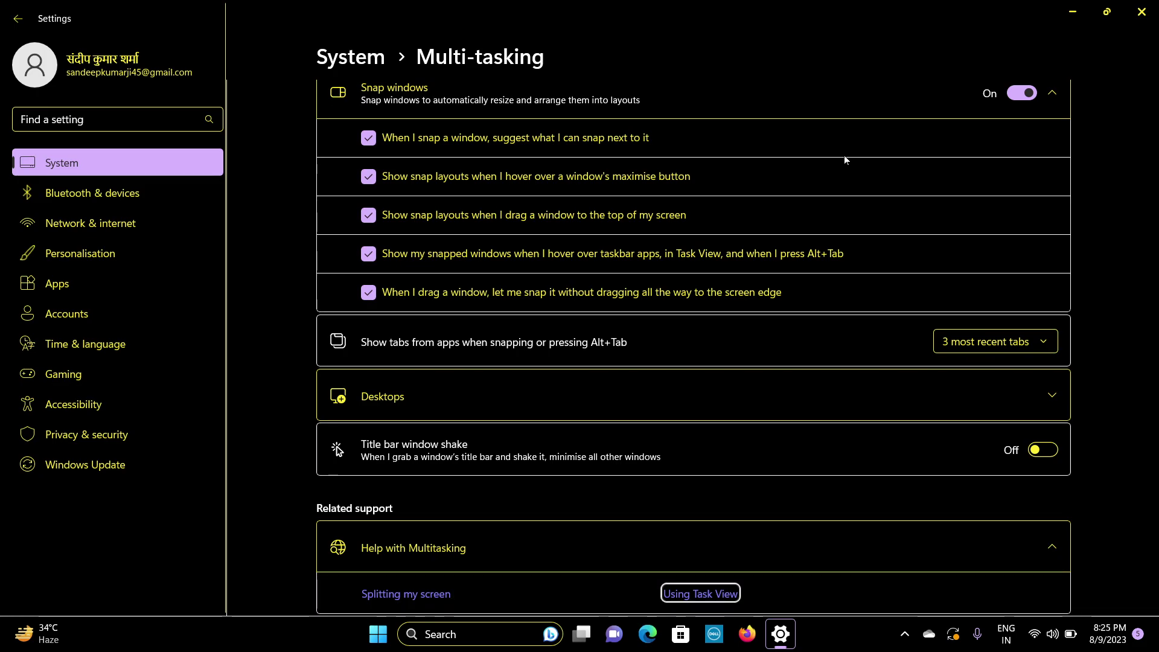
key(Tab)
key(Tab)
- Leave Multi-tasking for the System page and open Activation
key(Tab)
key(Return)
key(Tab)
key(Tab)
key(Tab)
key(Tab)
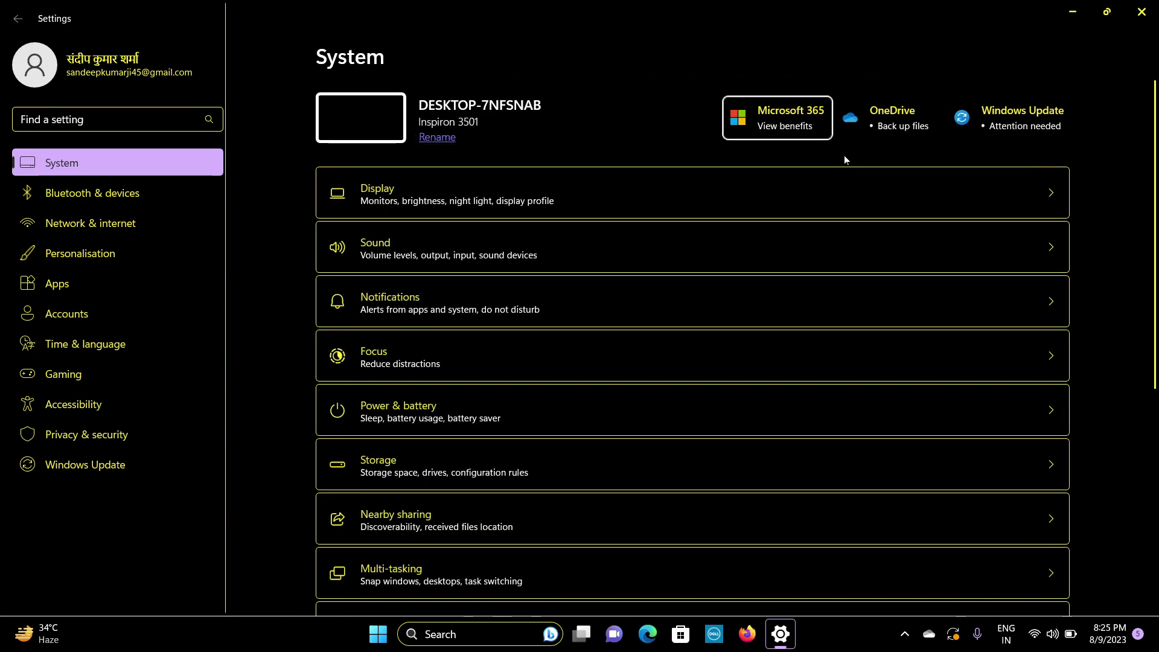
key(Tab)
key(Tab)
key(Tab)
key(Tab)
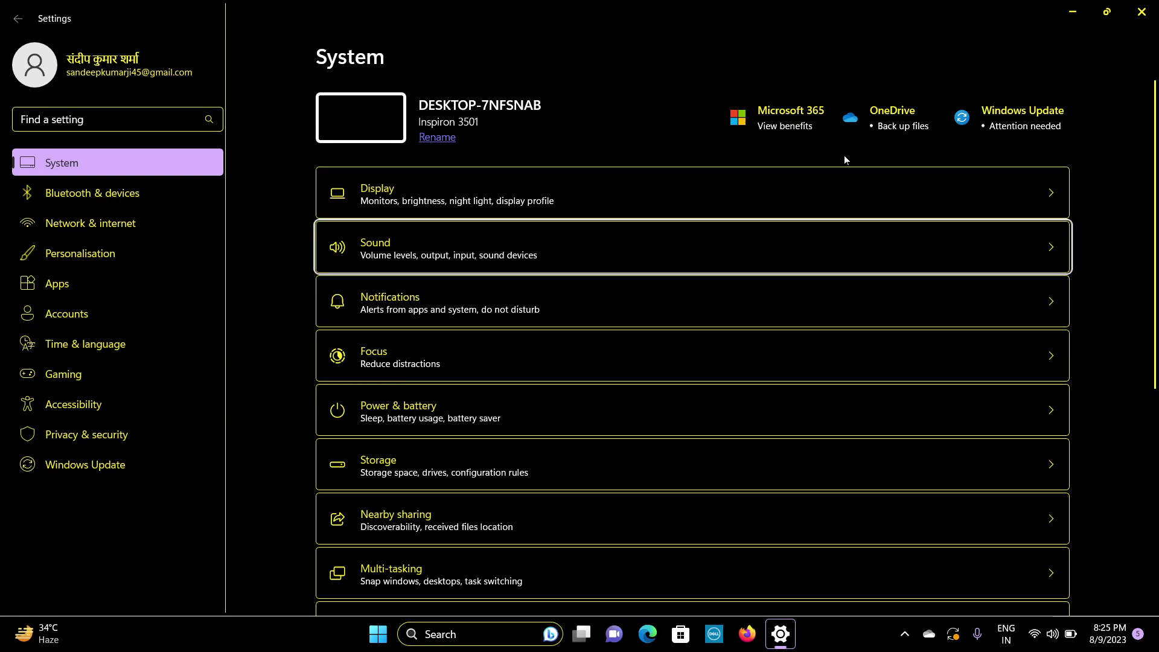
key(Tab)
key(Tab)
key(Tab)
key(Tab)
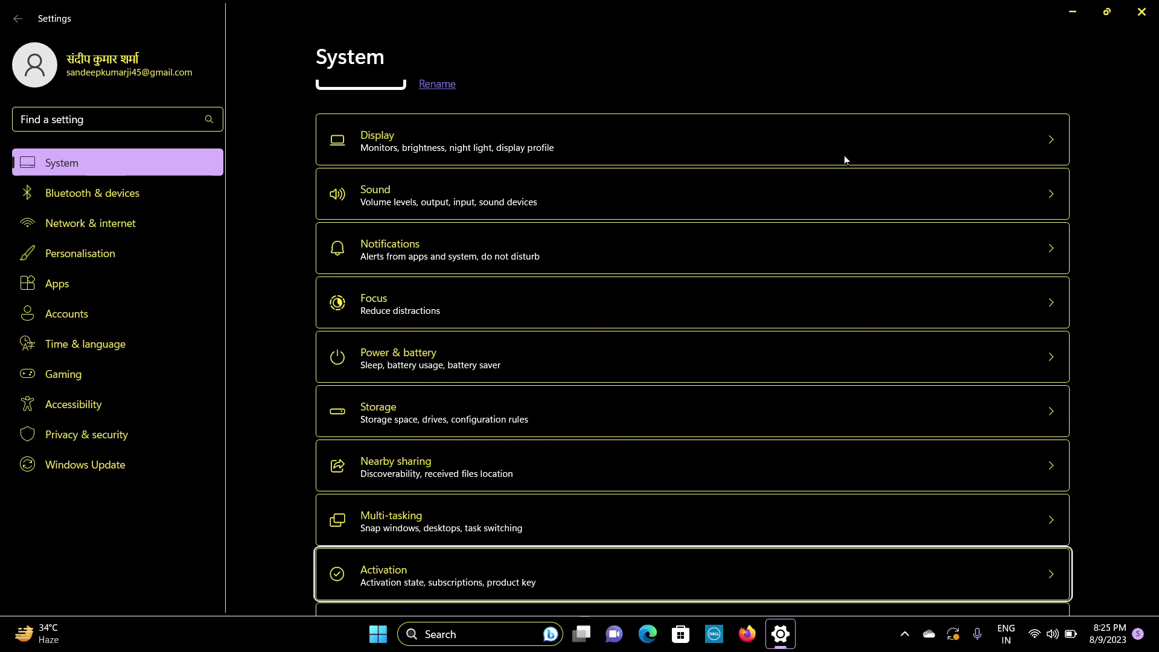
key(Return)
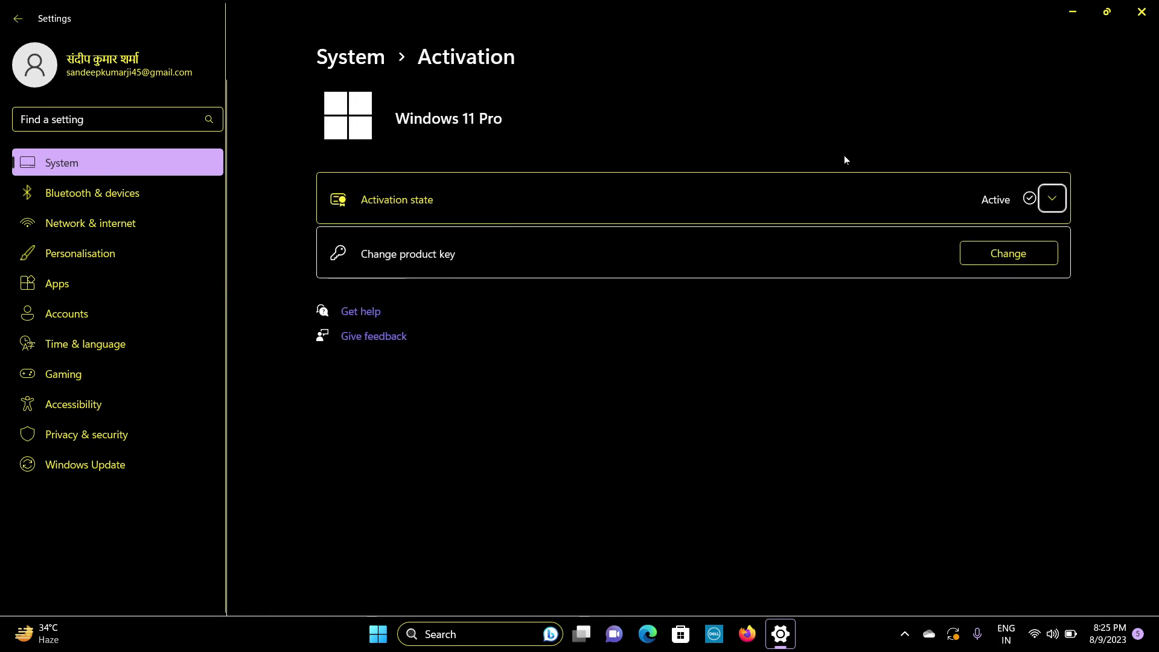
- Go through the Activation page entries from Change product key to Give feedback
key(Tab)
key(Tab)
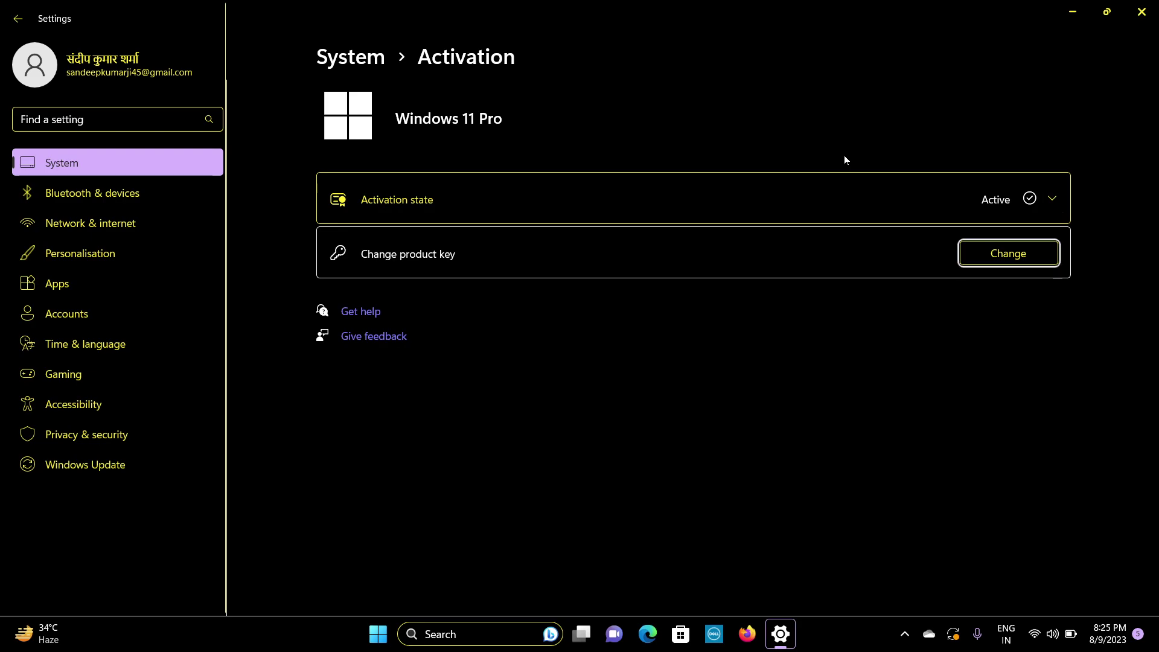
key(Tab)
key(Tab)
key(Tab)
key(Tab)
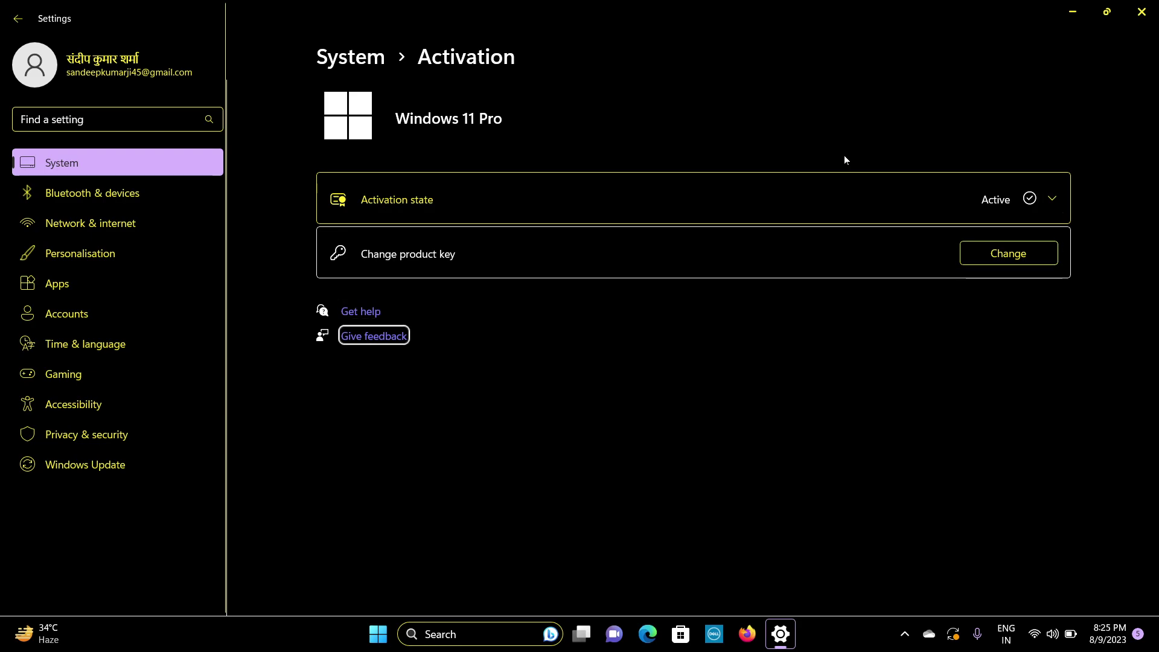
- Expand the Activation state entry to show its details
key(Tab)
key(Tab)
key(Tab)
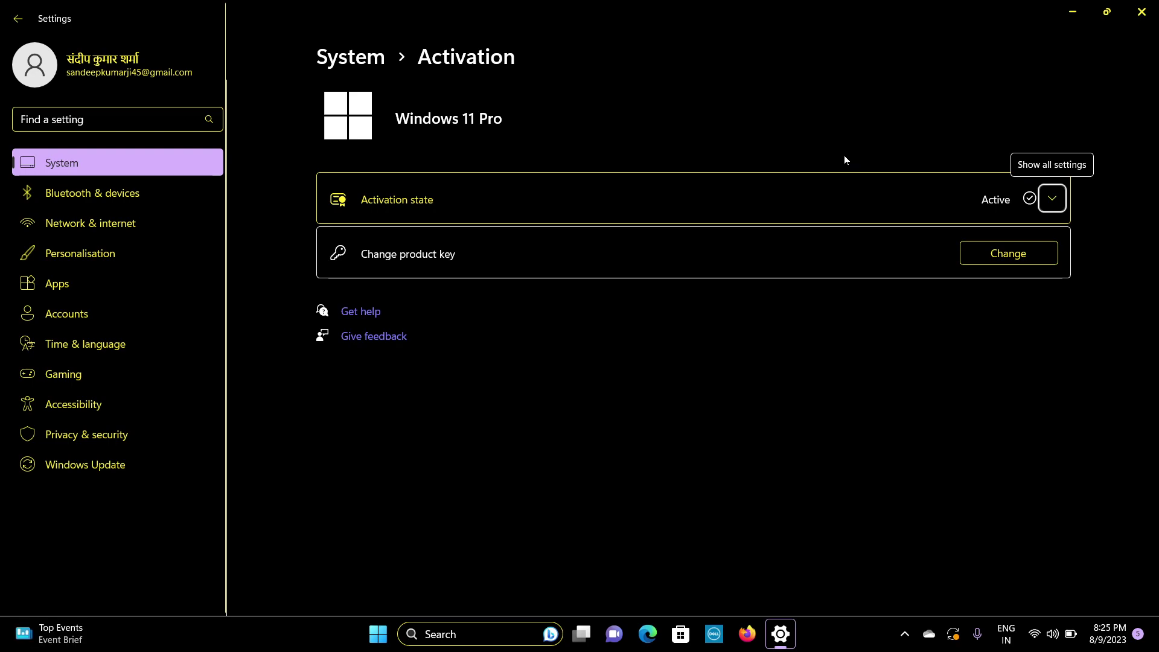
key(space)
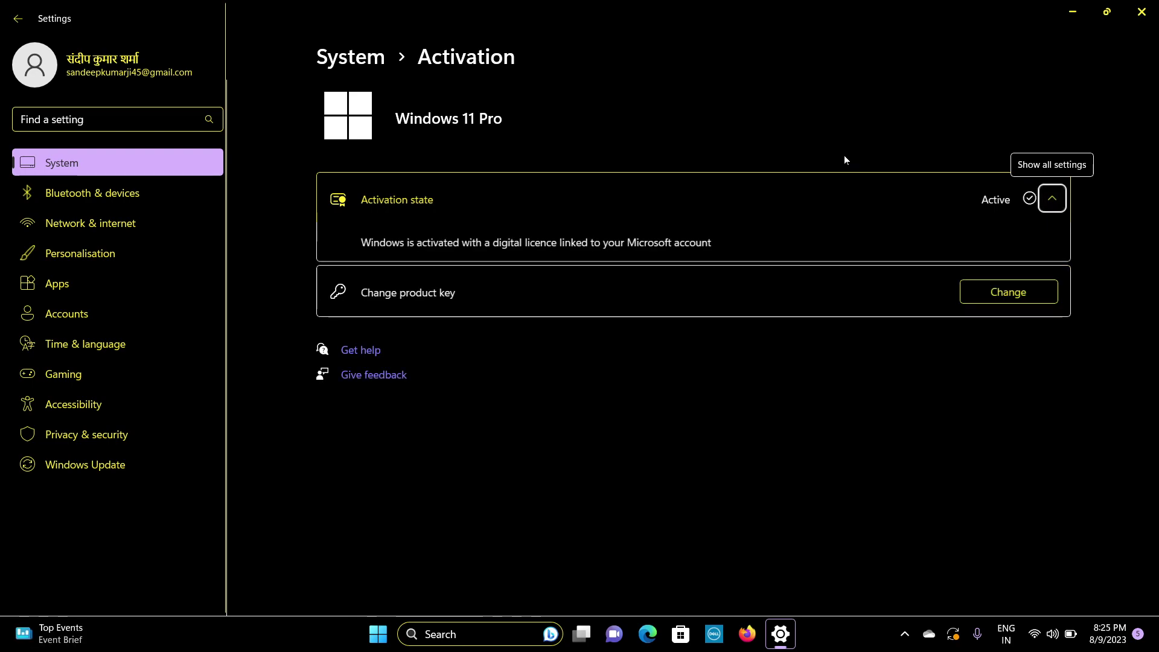
- Review the expanded Activation state entry, the Change product key option and the help and feedback links
key(Tab)
key(Tab)
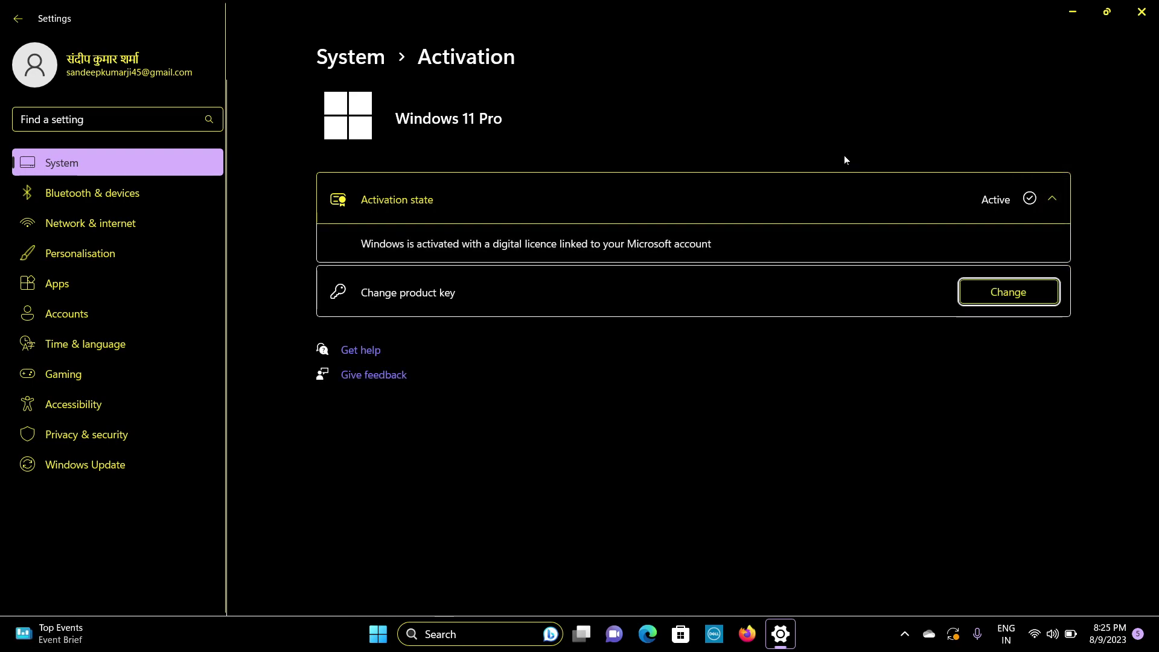
key(shift+Tab)
key(shift+Tab)
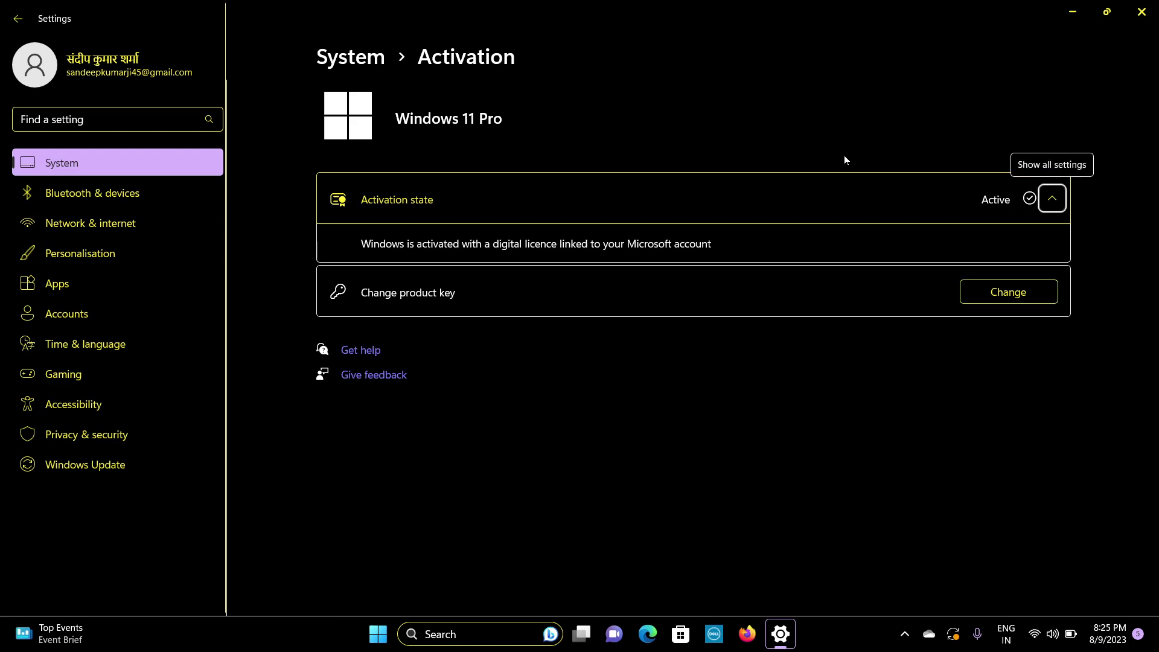
key(Tab)
key(Tab)
key(Tab)
key(Tab)
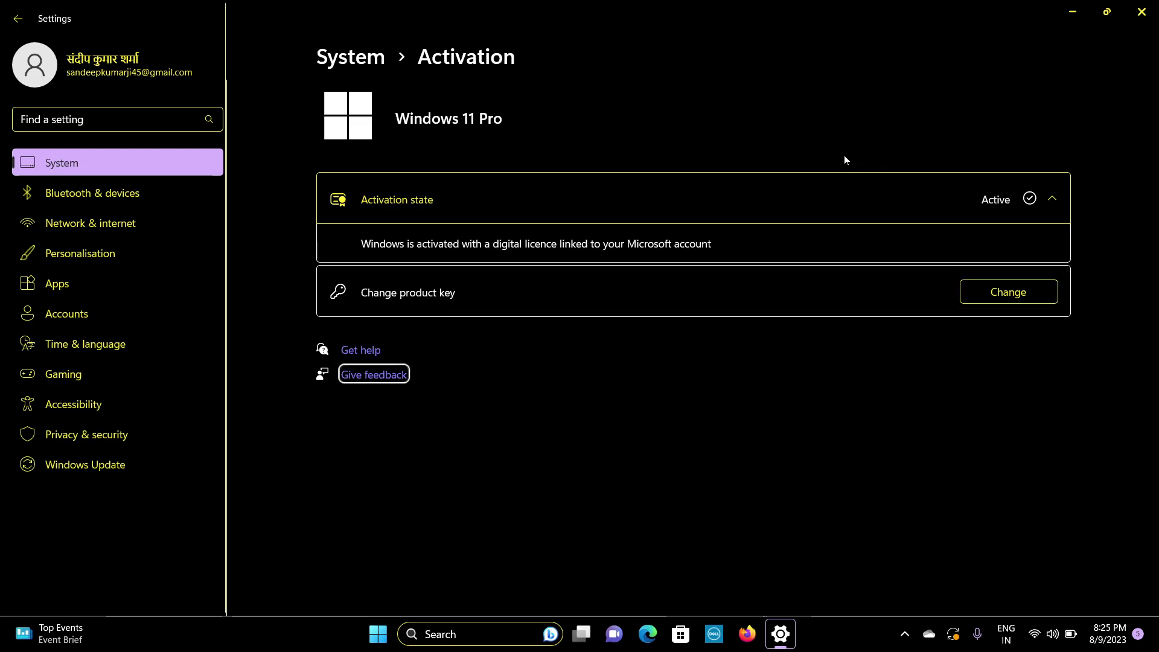
- Return from Activation to the System page and open Troubleshoot
key(Return)
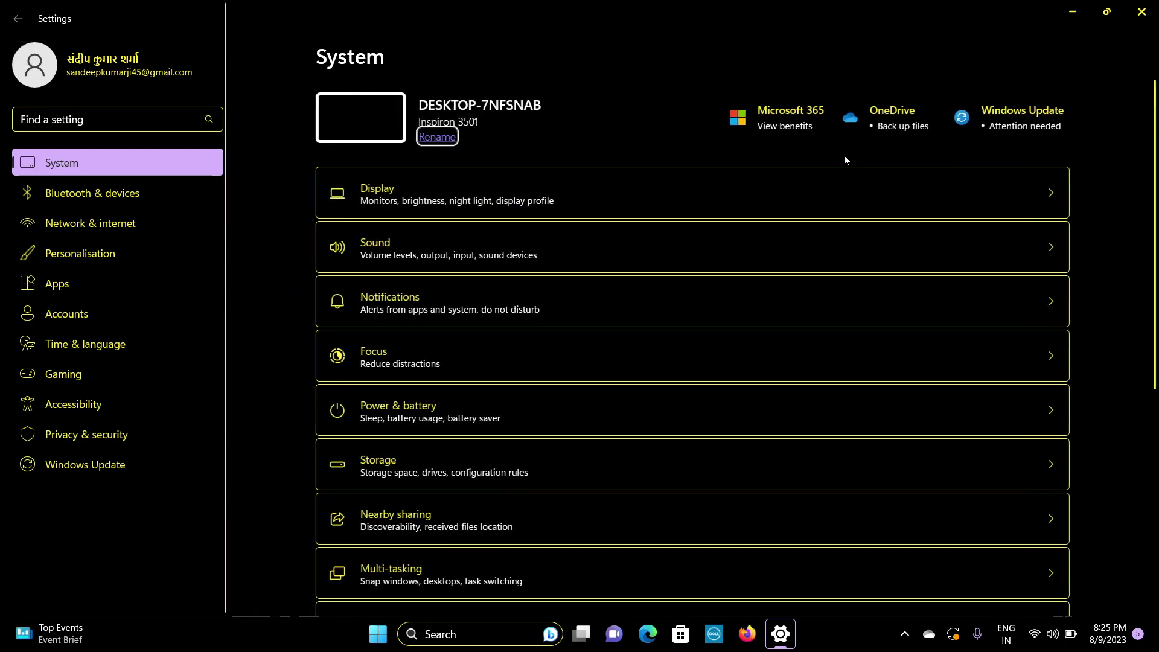
key(Tab)
key(Tab)
key(Tab)
key(Tab)
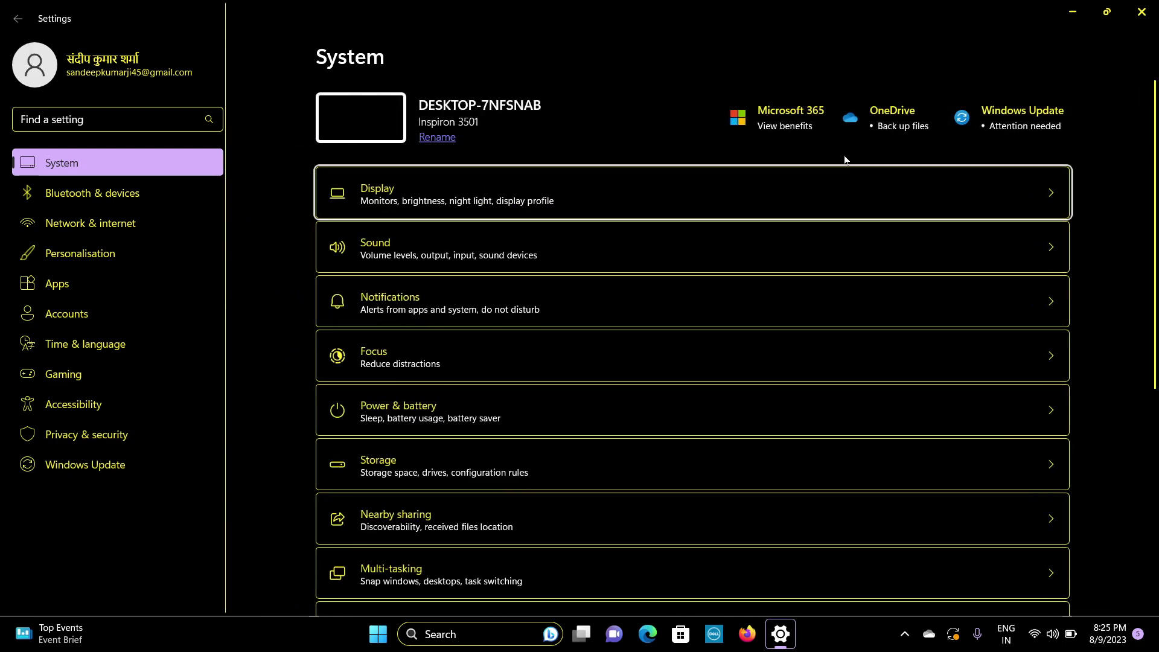
key(shift+Tab)
key(Down)
key(Down)
key(Down)
key(Down)
key(Down)
key(Down)
key(Down)
key(Down)
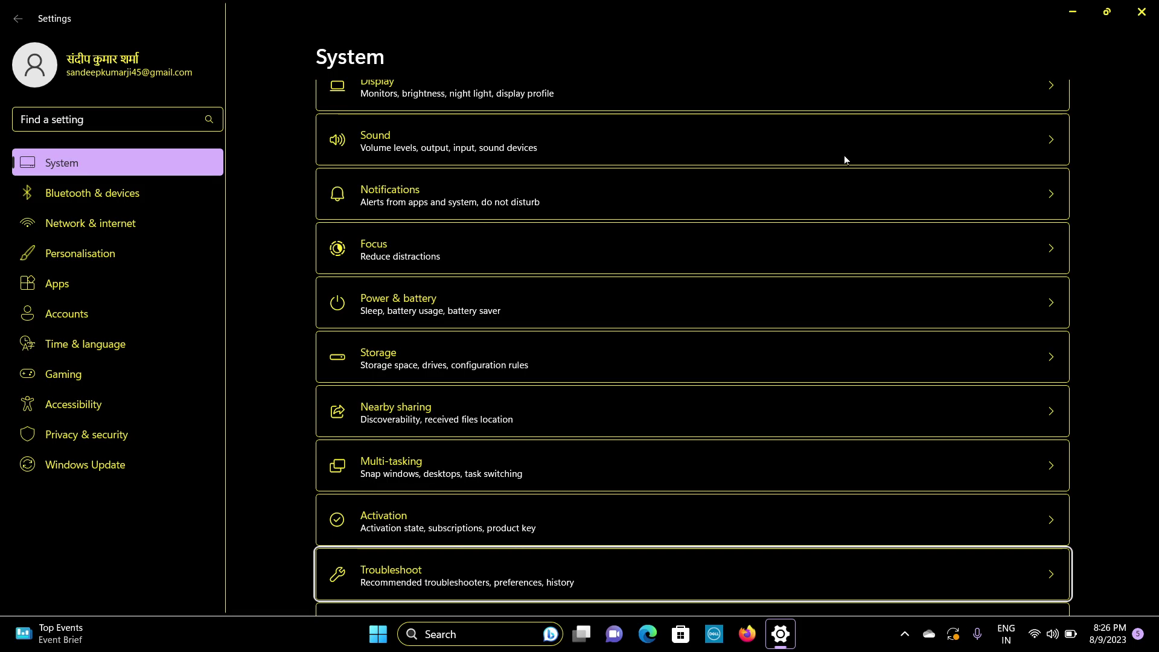
key(Return)
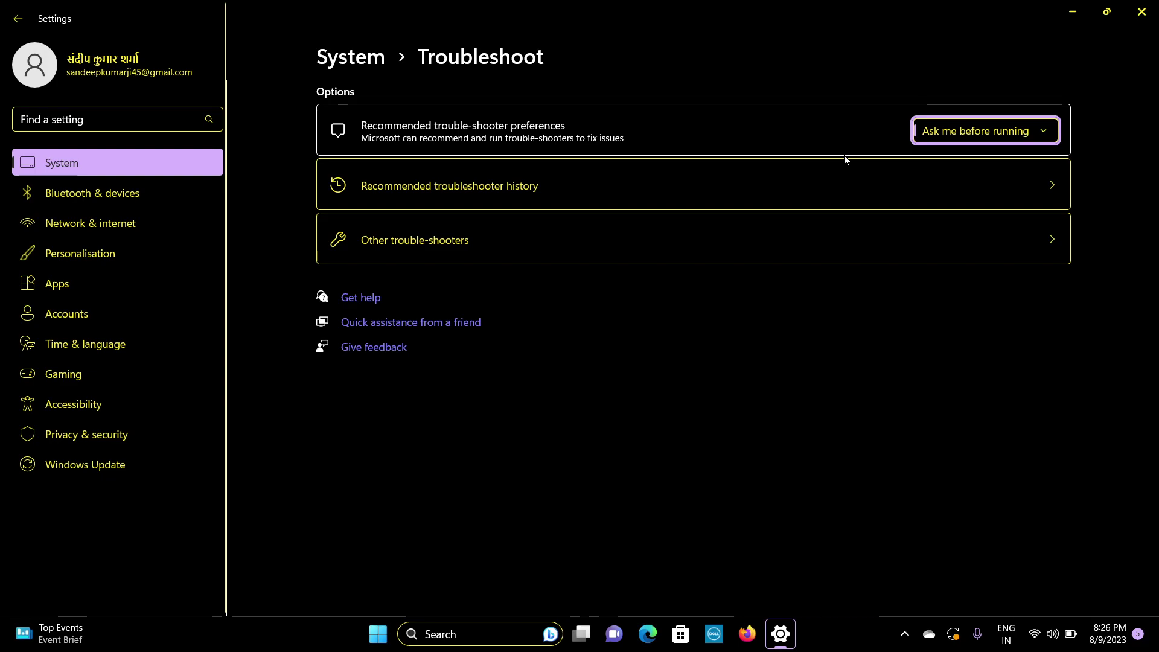
- Review the Troubleshoot entries from Recommended troubleshooter history and Other trouble-shooters through the help and assistance links
key(Tab)
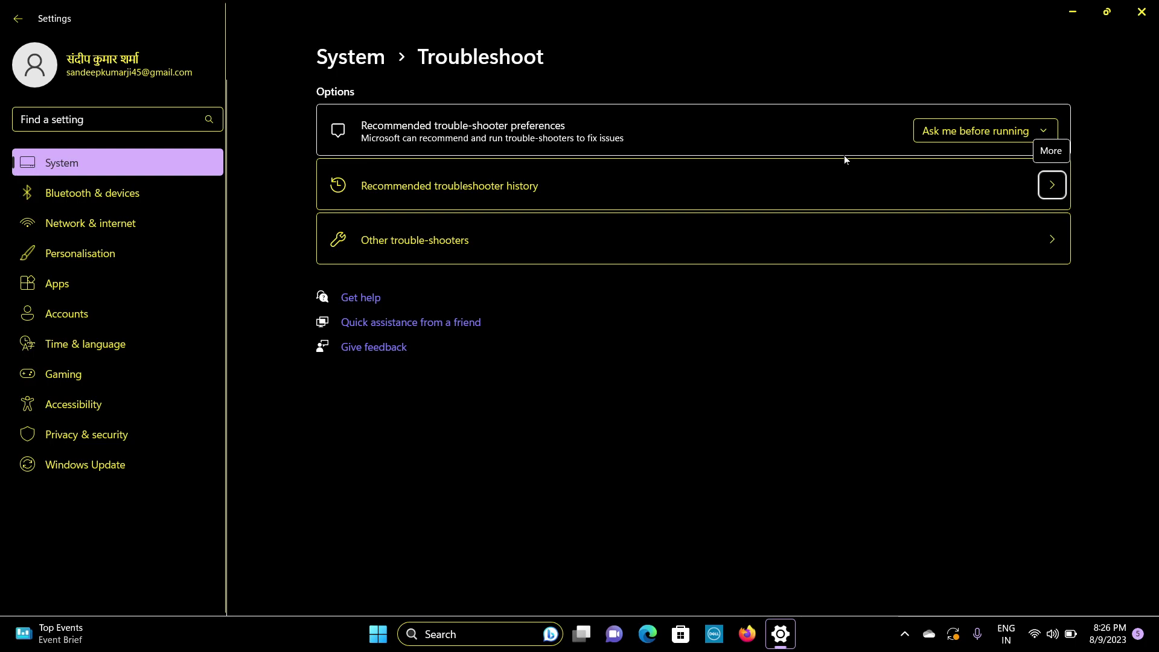
key(Tab)
key(Tab)
key(Tab)
key(Tab)
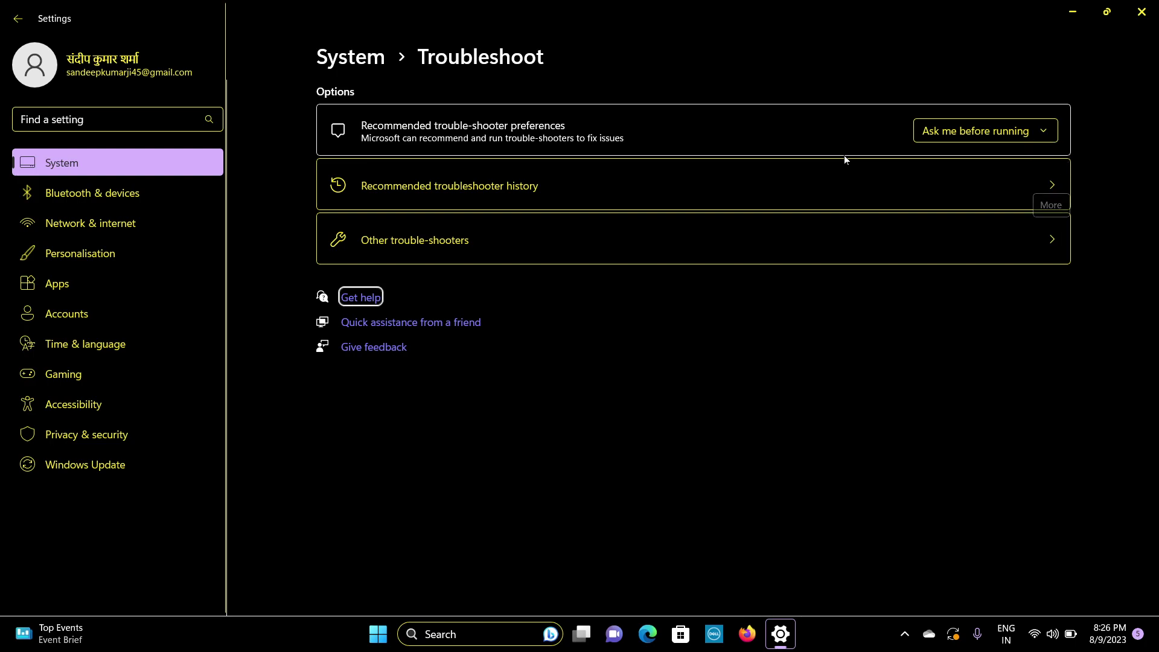
key(Tab)
- Leave Troubleshoot for the System page and open Recovery
key(Return)
key(Tab)
key(Tab)
key(Tab)
key(Tab)
key(Tab)
key(Tab)
key(Tab)
key(Tab)
key(Tab)
key(Tab)
key(Tab)
key(Tab)
key(Tab)
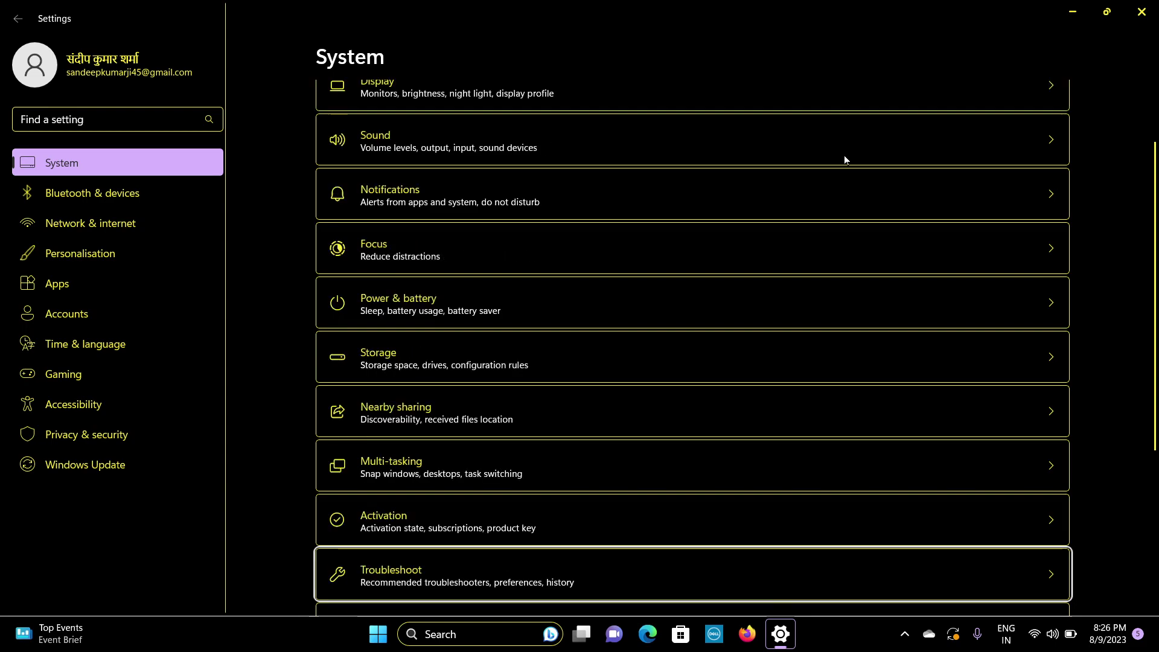
key(Tab)
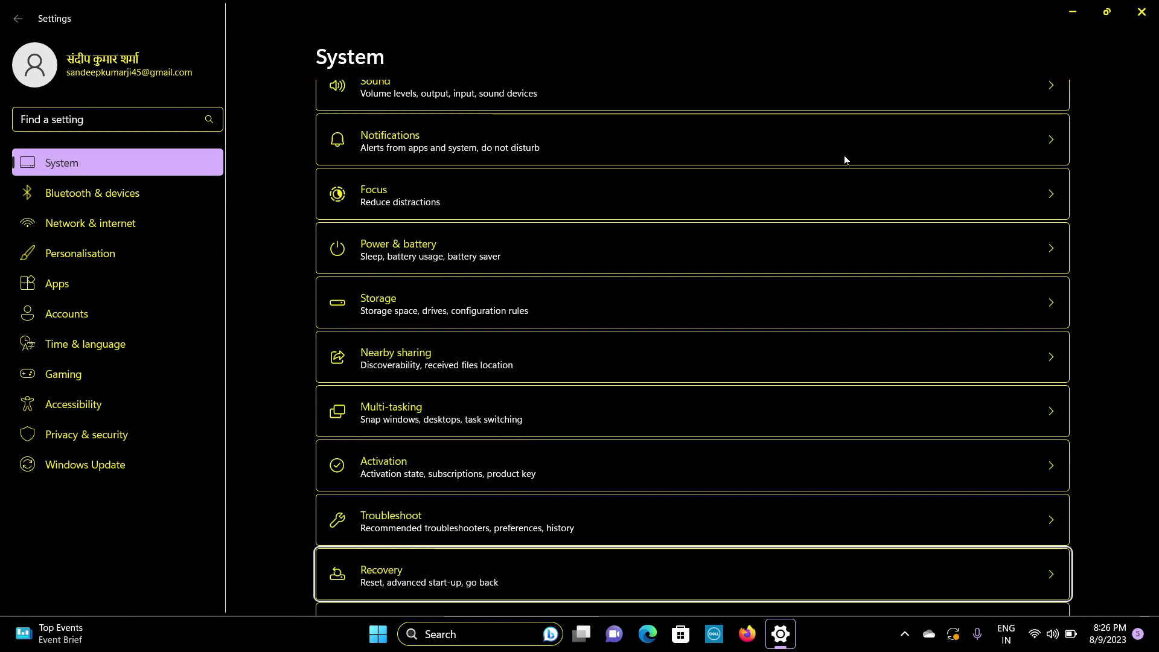
key(Return)
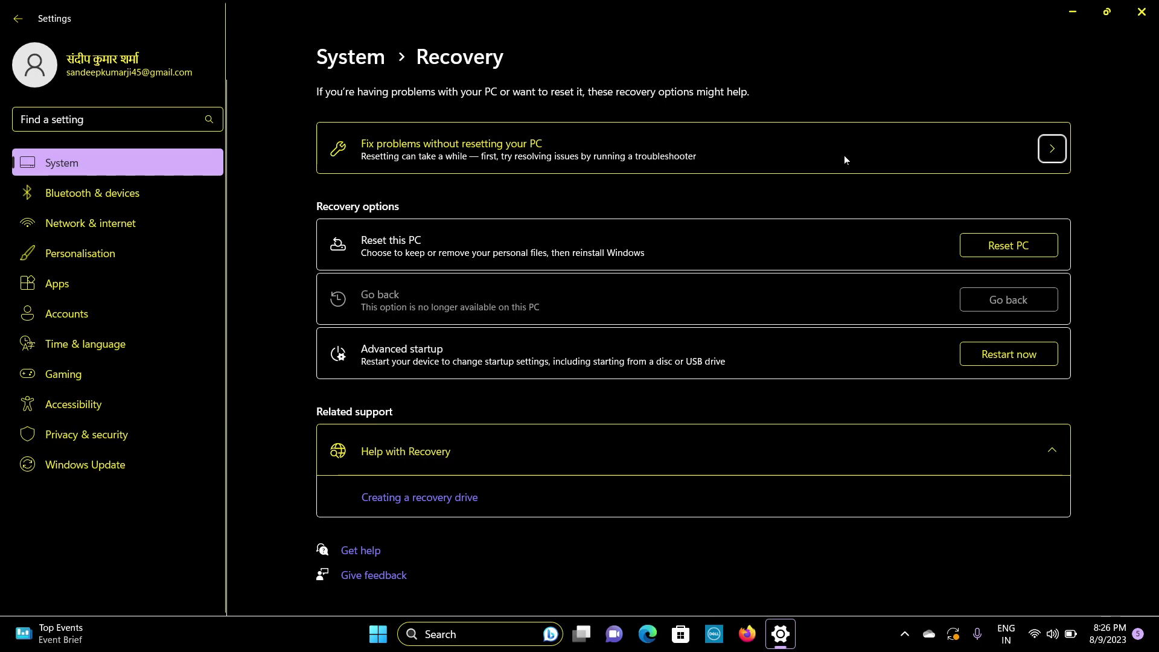
- Examine the Reset this PC and Advanced startup recovery options, and collapse the Help with Recovery entry
key(Tab)
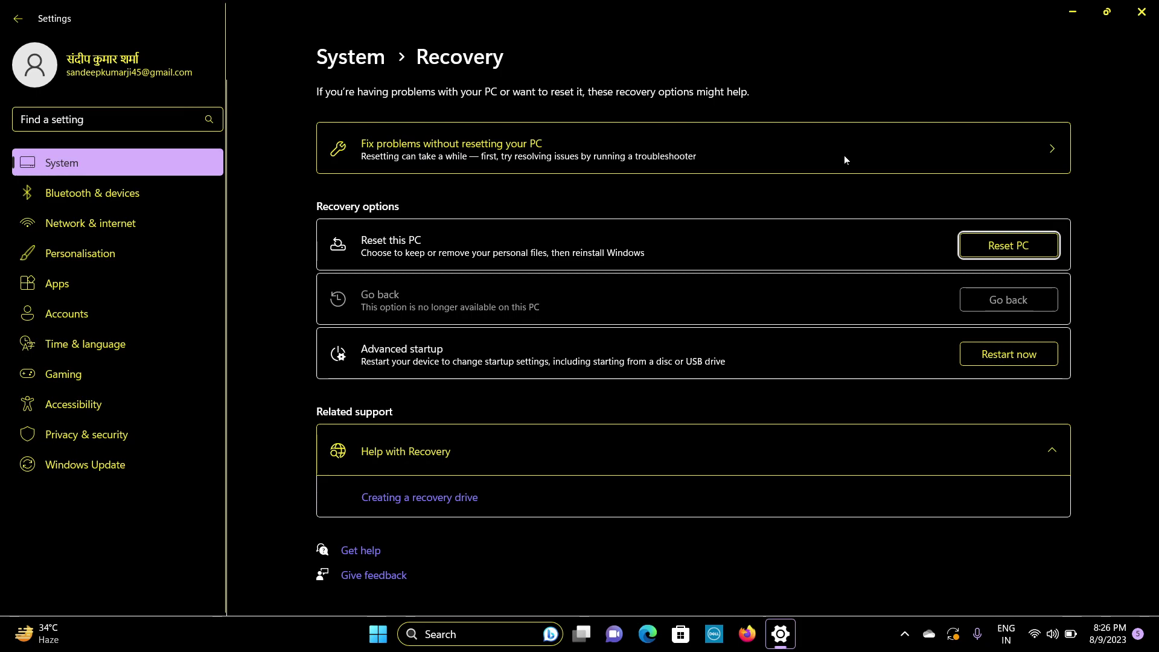
key(Tab)
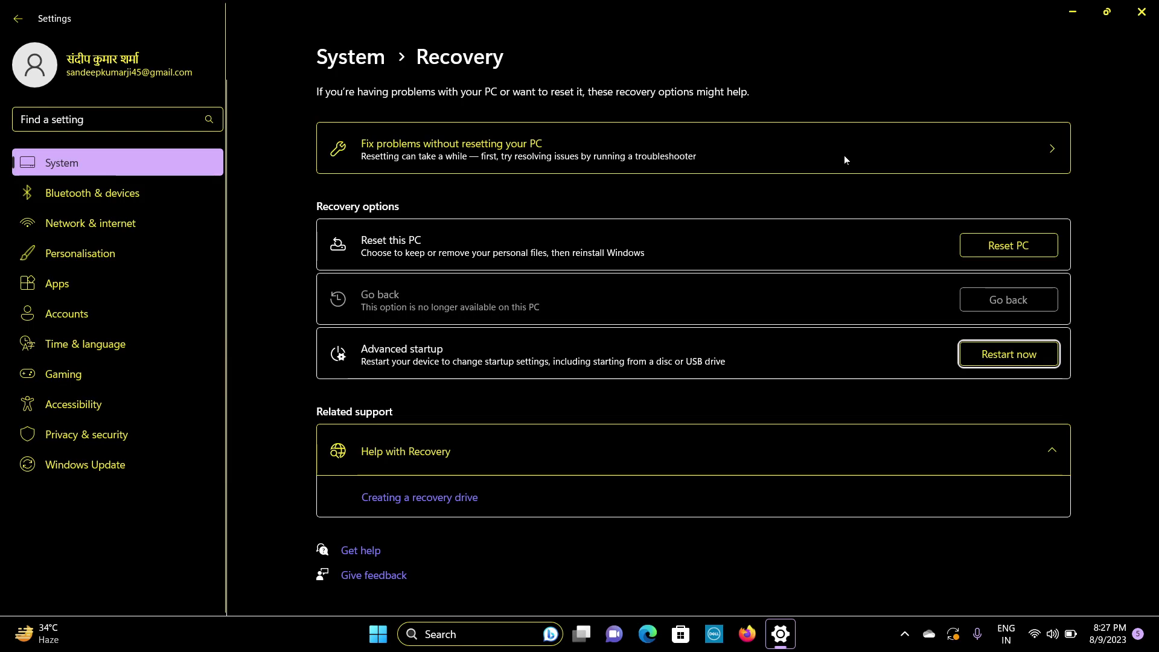
key(Tab)
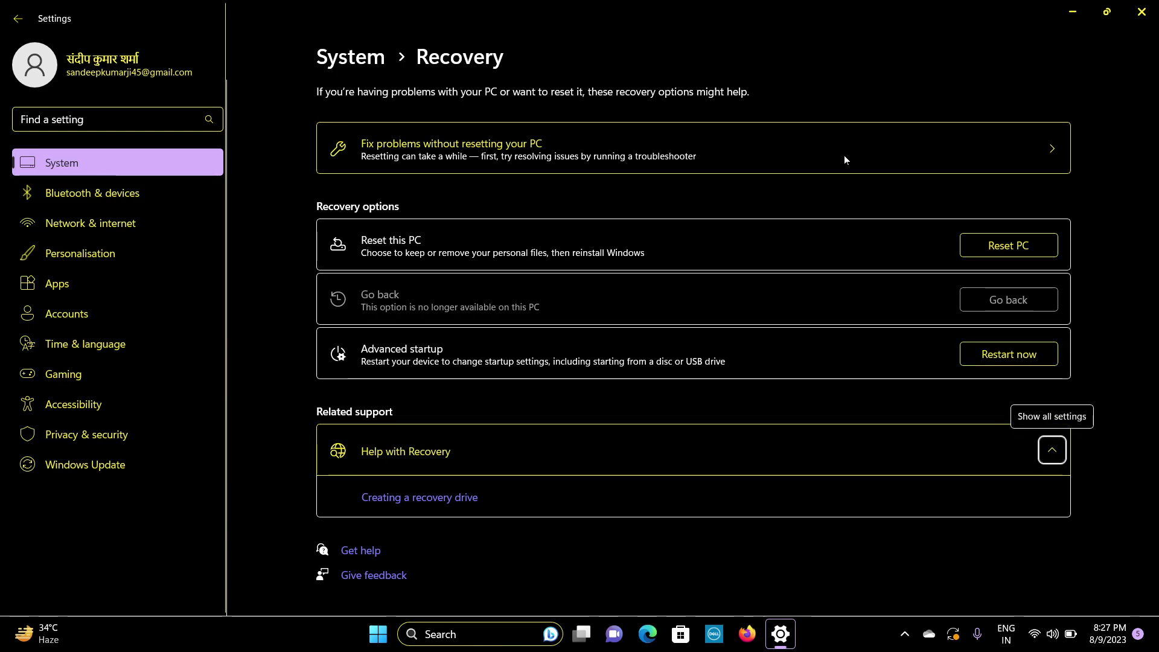
key(Tab)
key(shift+Tab)
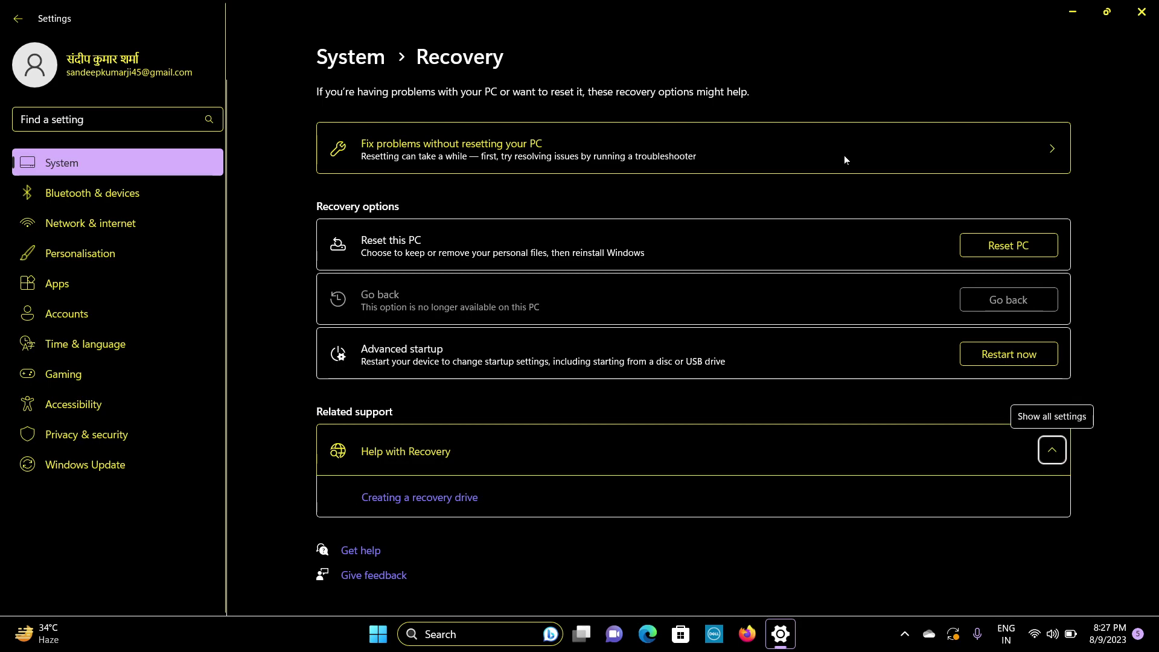
key(Return)
key(Tab)
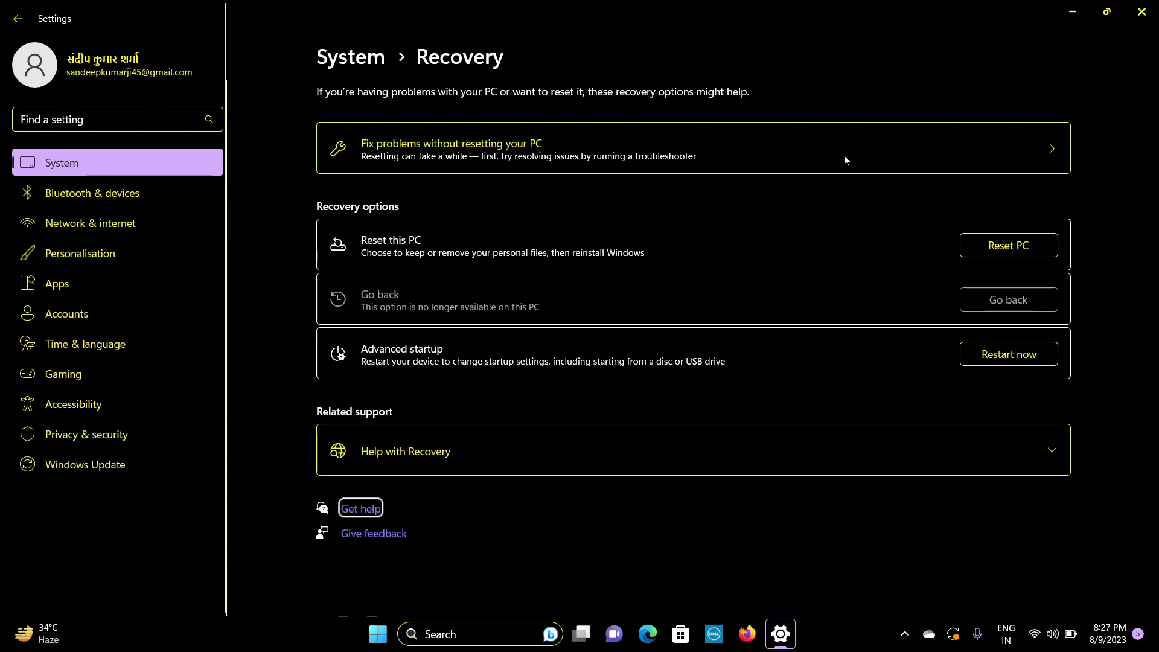
- Leave Recovery for the System page and open Projecting to this PC
key(Tab)
key(Tab)
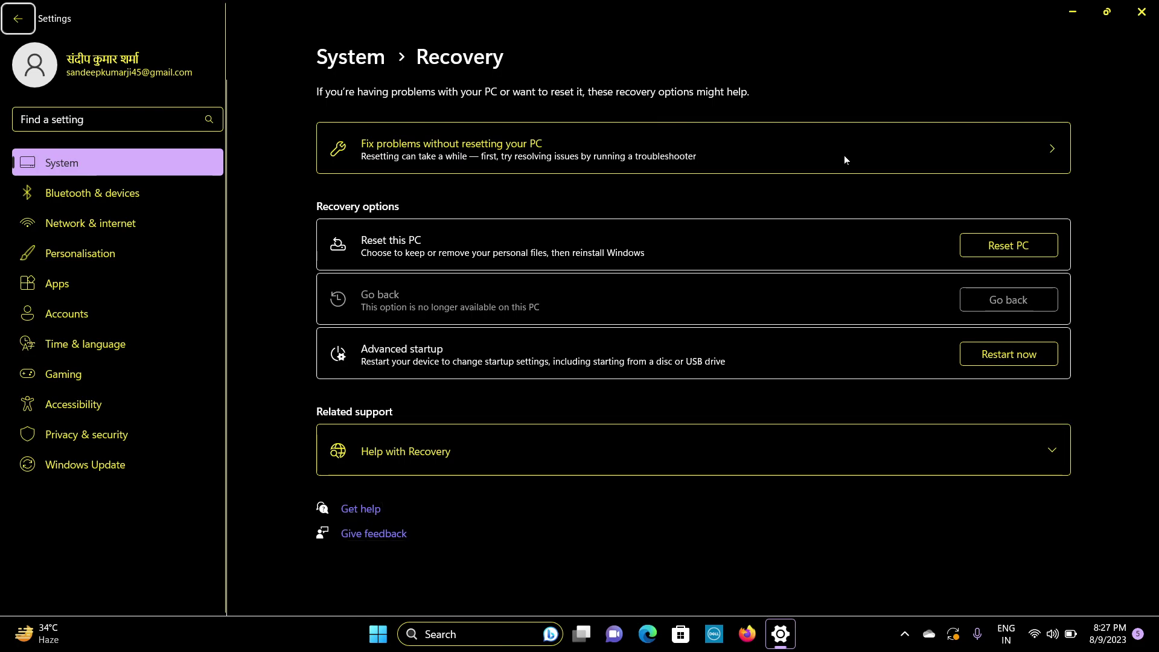
key(Return)
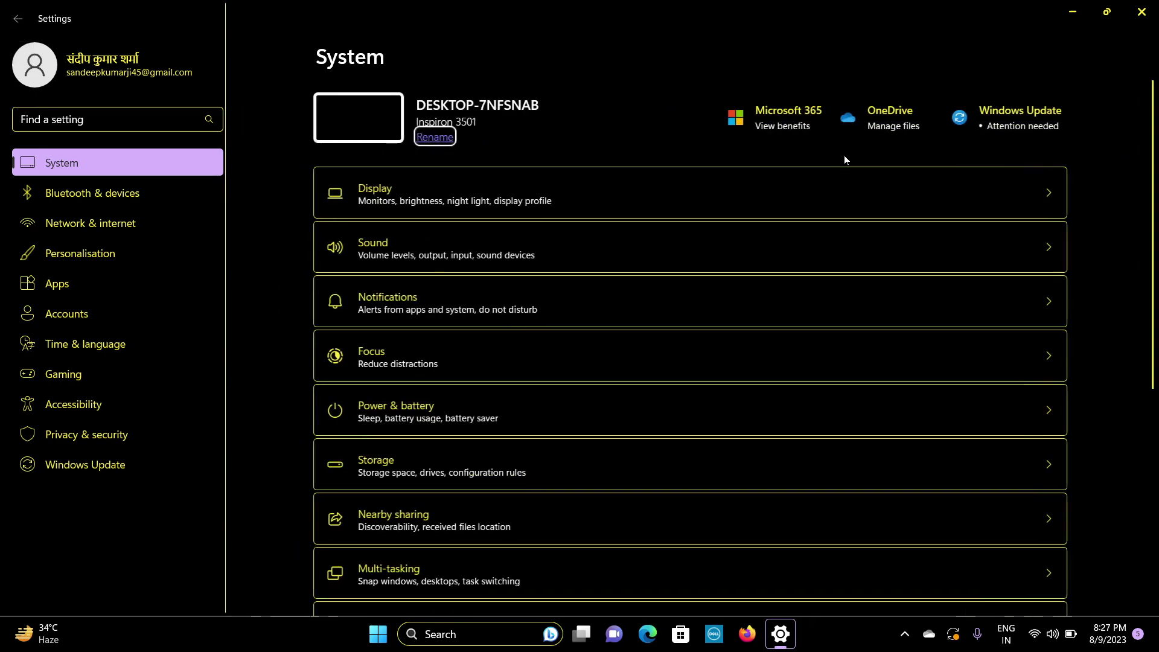
key(Tab)
key(Tab)
key(Tab)
key(Tab)
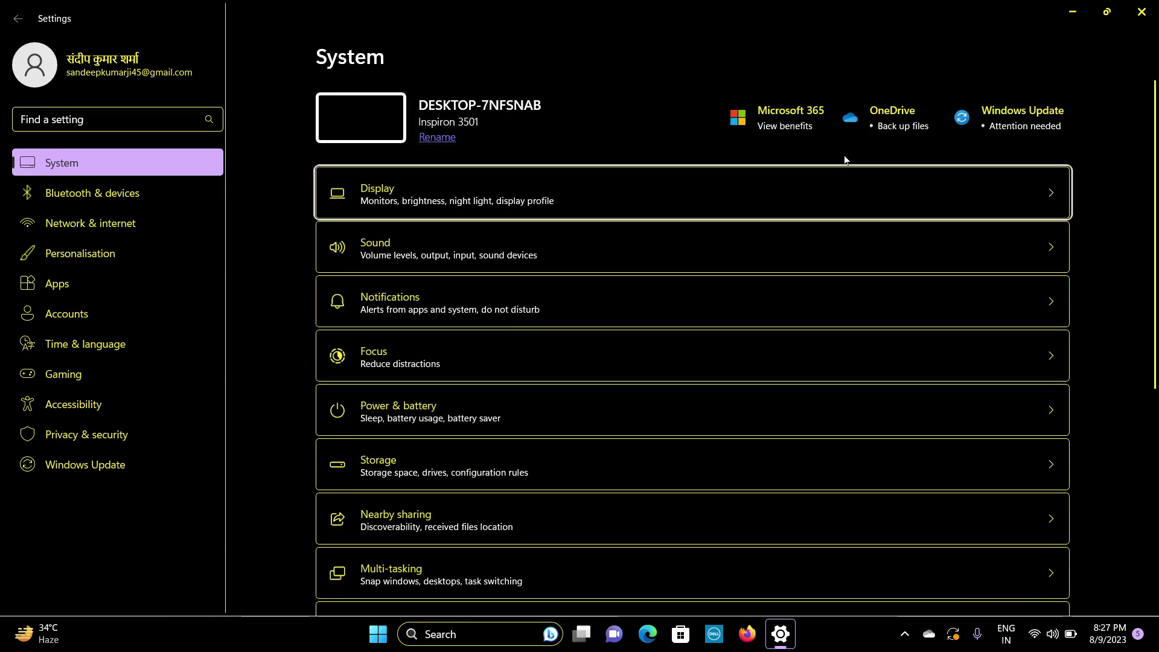
key(Tab)
key(Tab)
key(Tab)
key(Tab)
key(Tab)
key(Tab)
key(Tab)
key(Tab)
key(Tab)
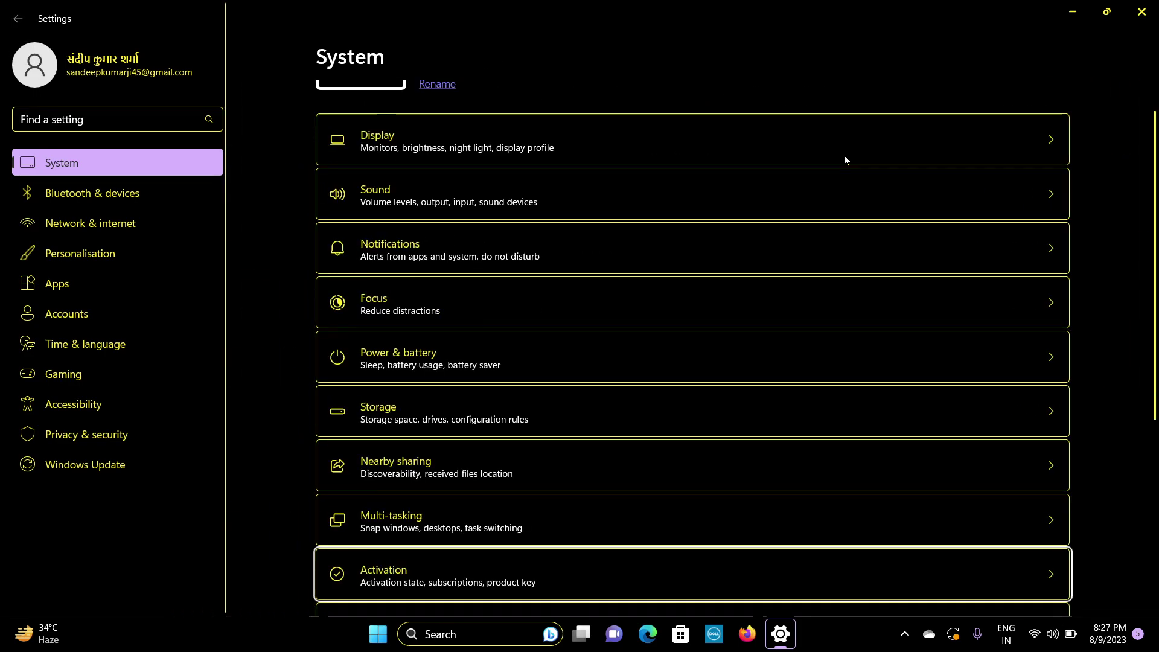
key(Tab)
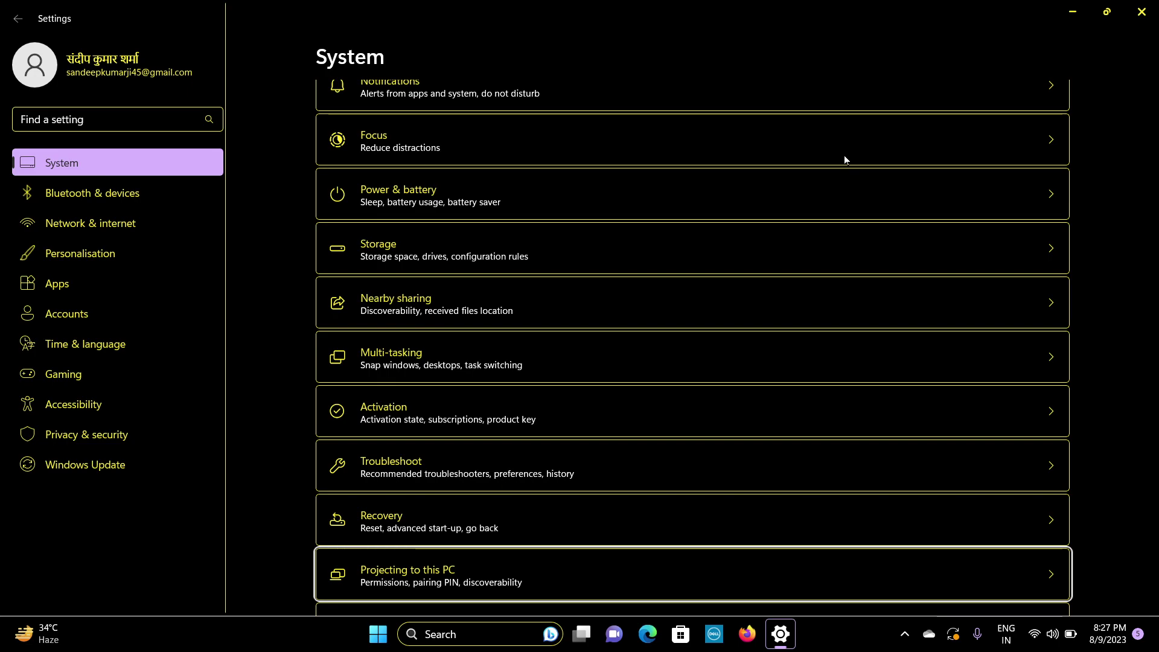
key(Return)
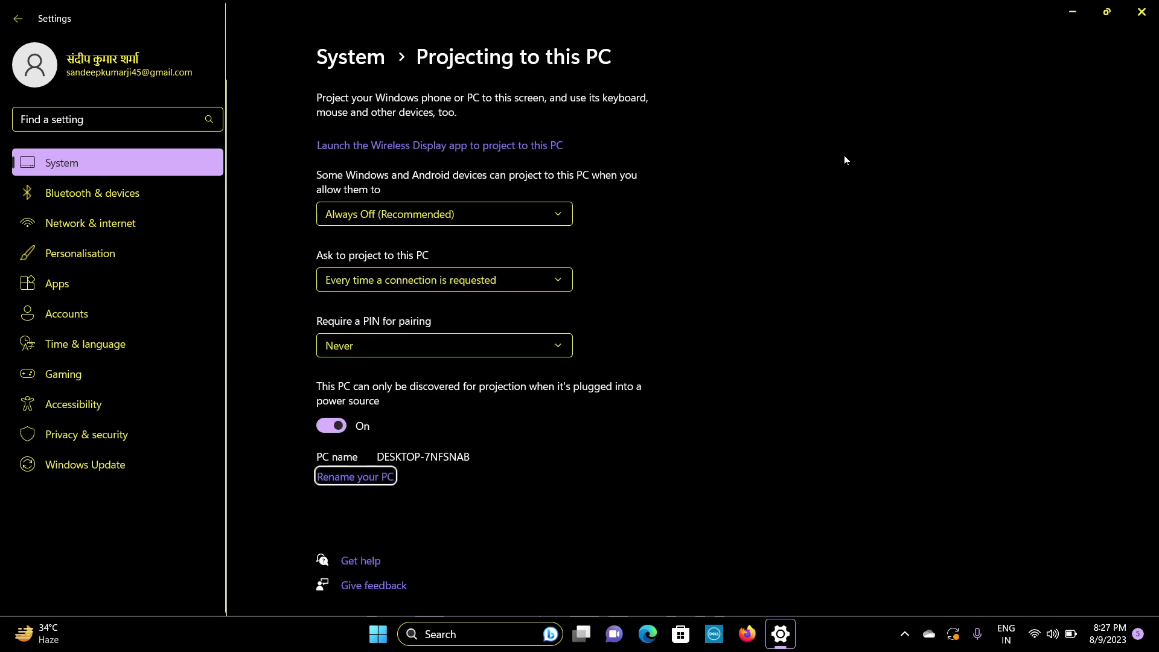
- Go past the help and feedback links of Projecting to this PC and return to the System page
key(Tab)
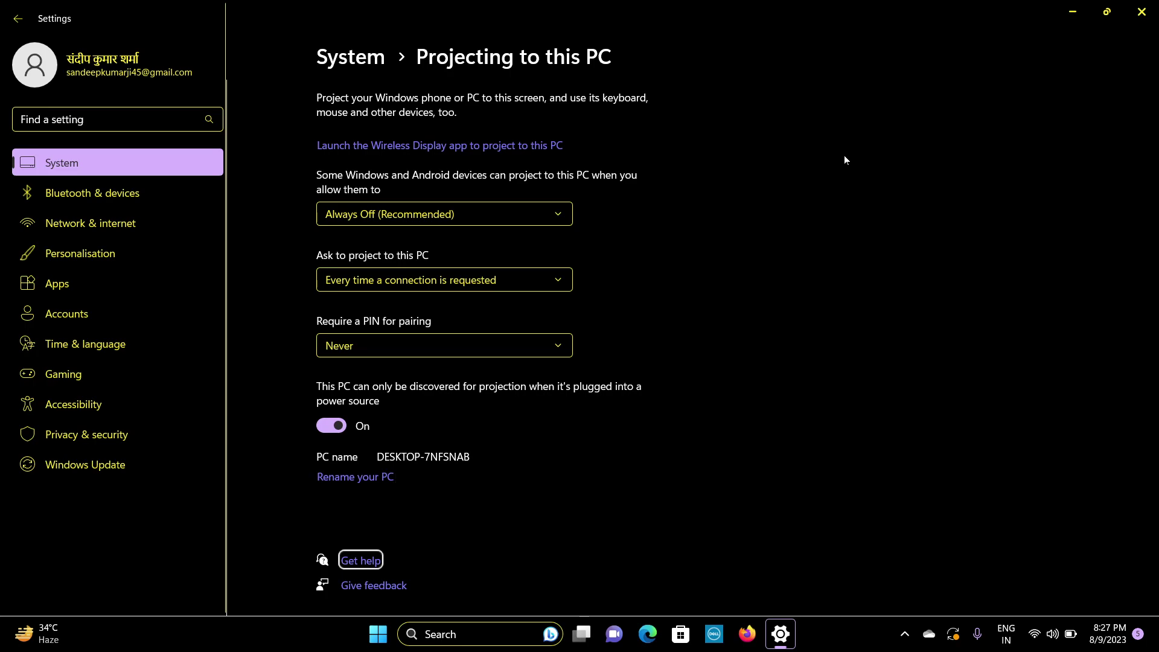
key(Tab)
key(Tab)
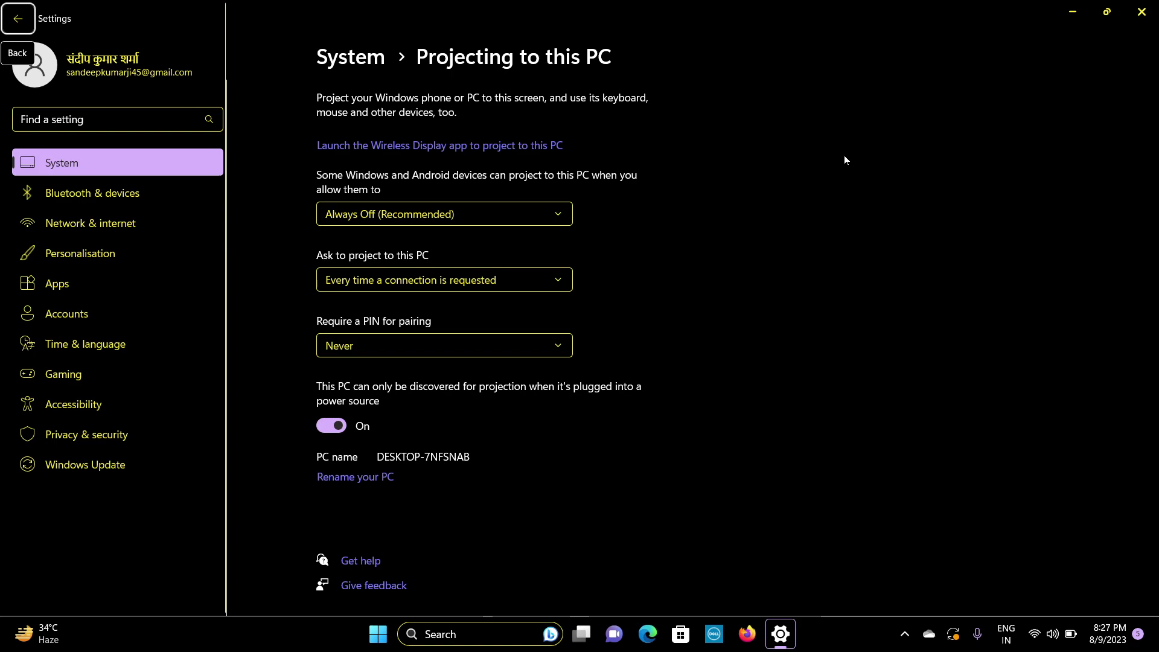
key(Return)
- Go through the System categories down to About and open Remote Desktop
key(Tab)
key(Tab)
key(Tab)
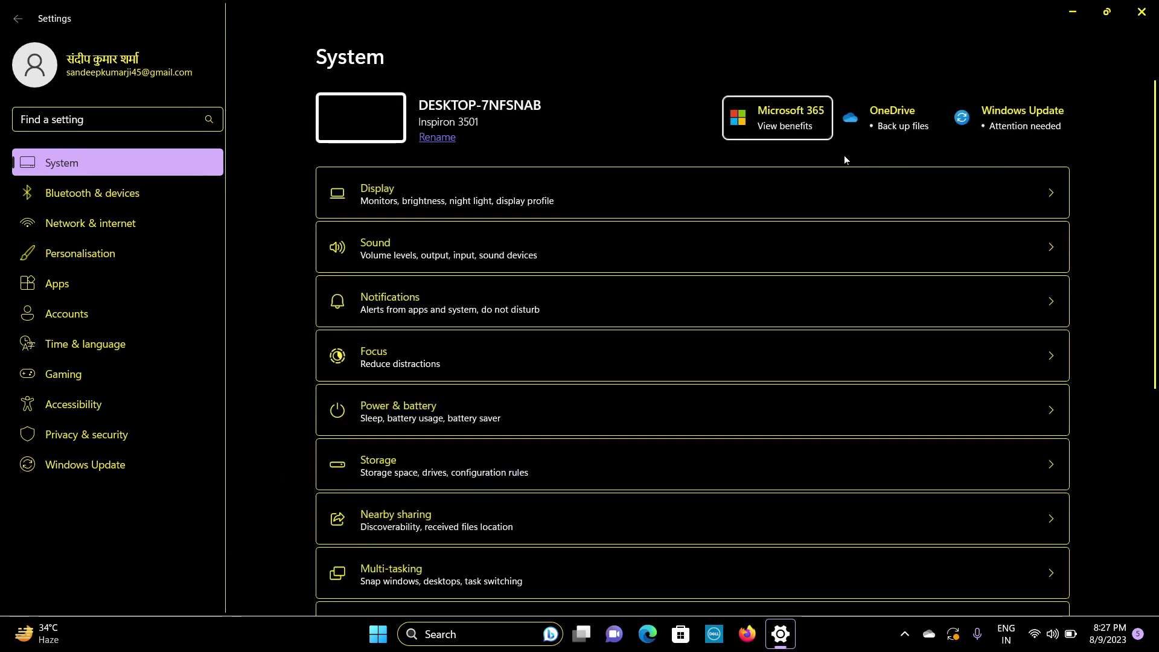
key(Tab)
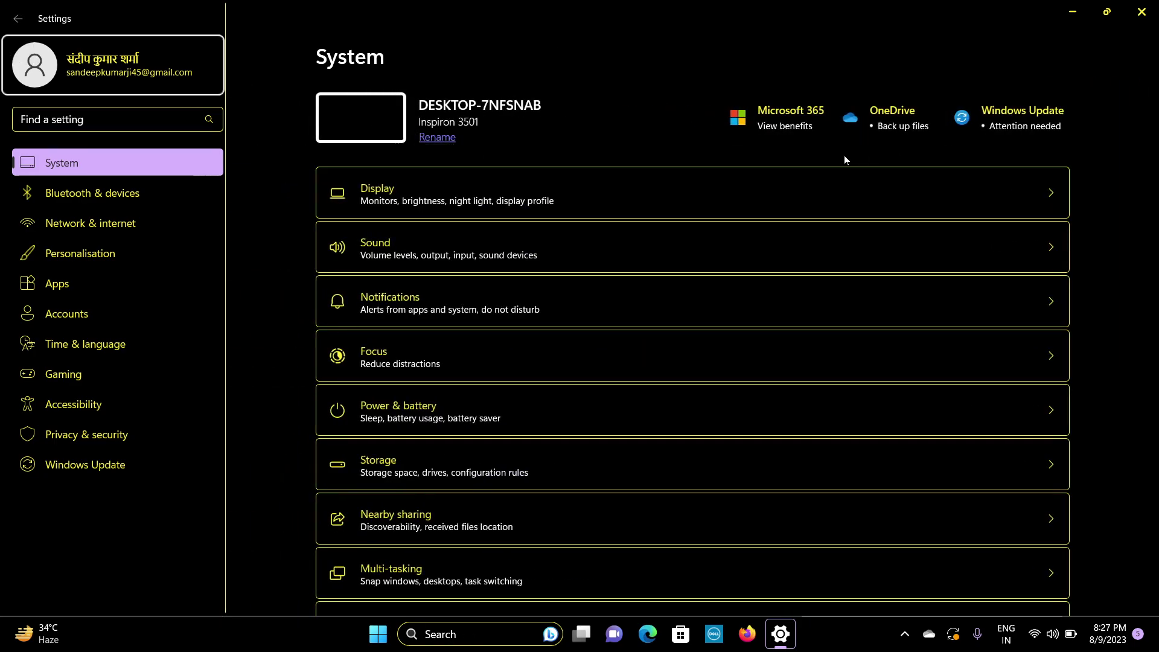
key(Tab)
key(Tab)
key(Tab)
key(Tab)
key(Tab)
key(Tab)
key(Tab)
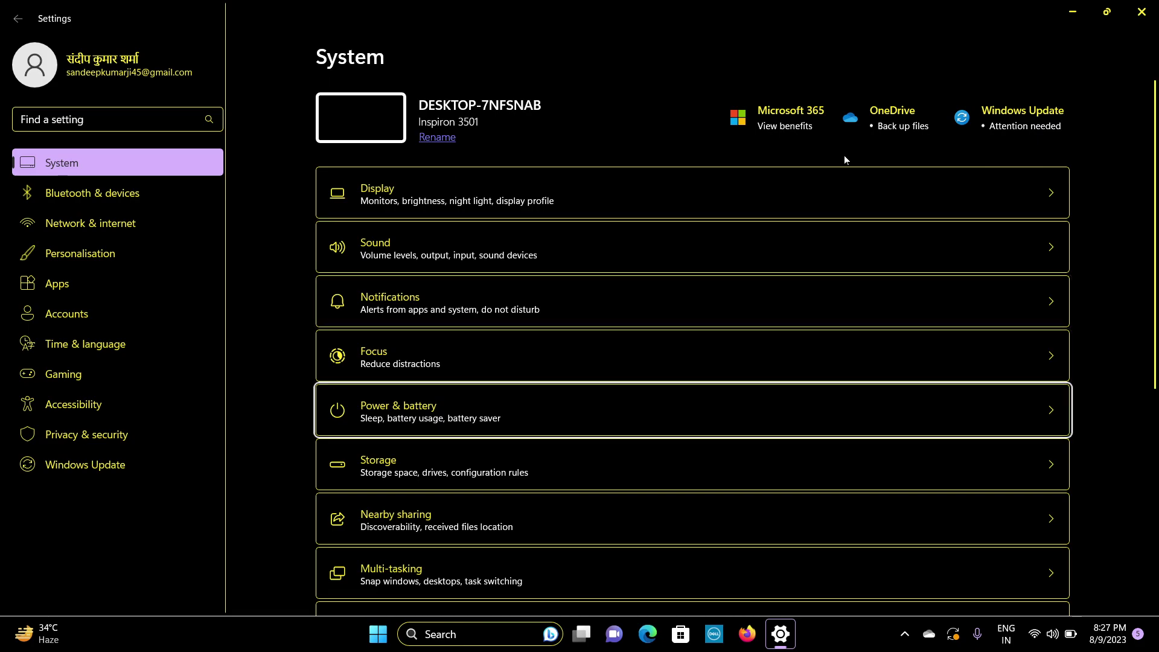
key(Tab)
key(Tab)
key(Tab)
key(Tab)
key(Tab)
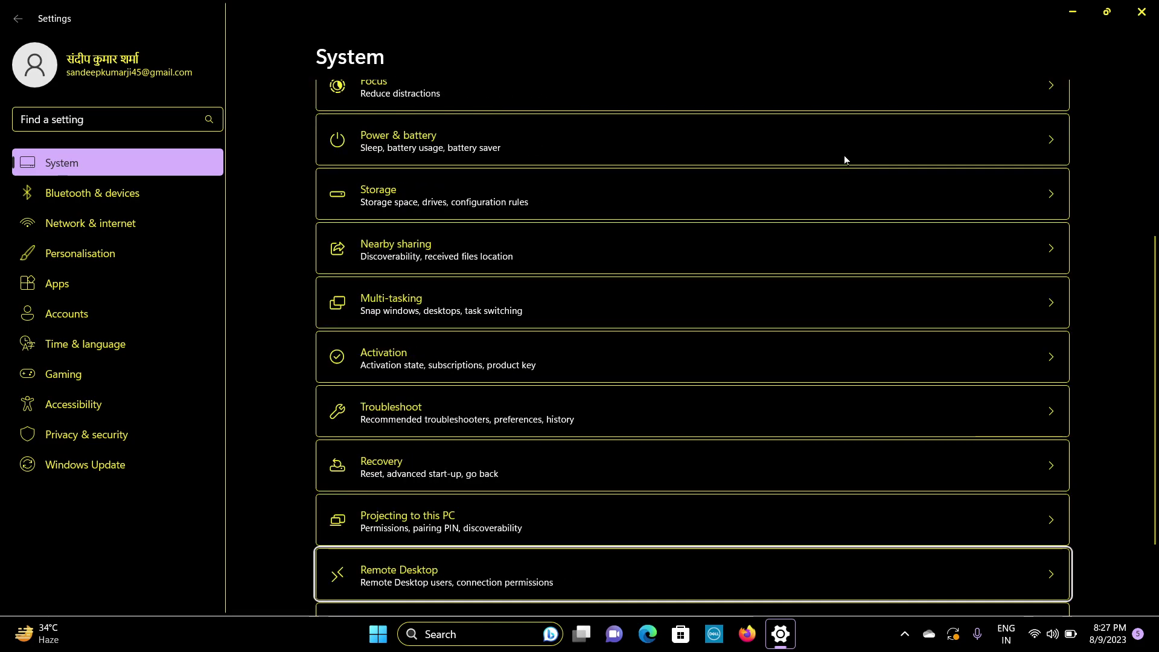
key(Tab)
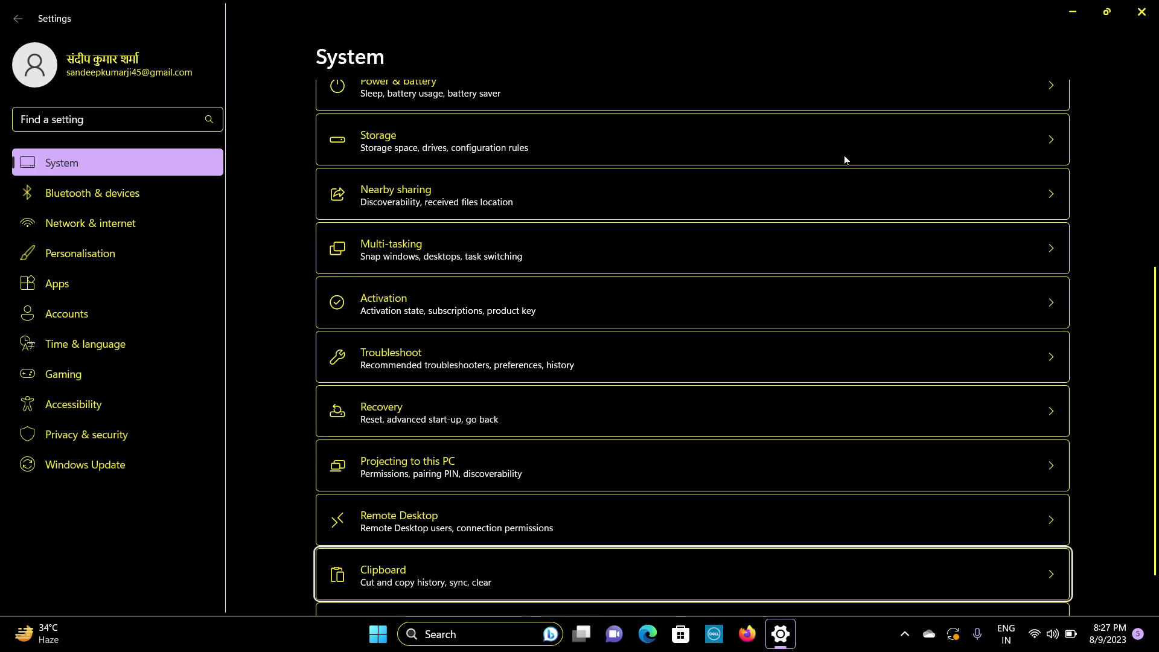
key(Tab)
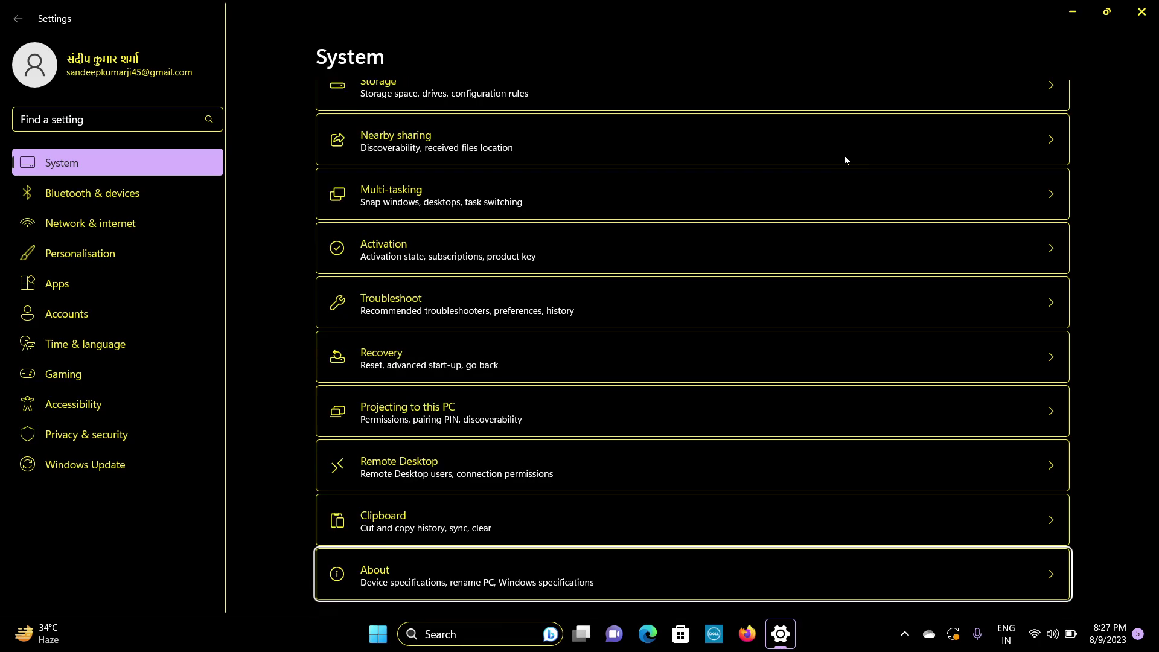
key(shift+Tab)
key(shift+Tab)
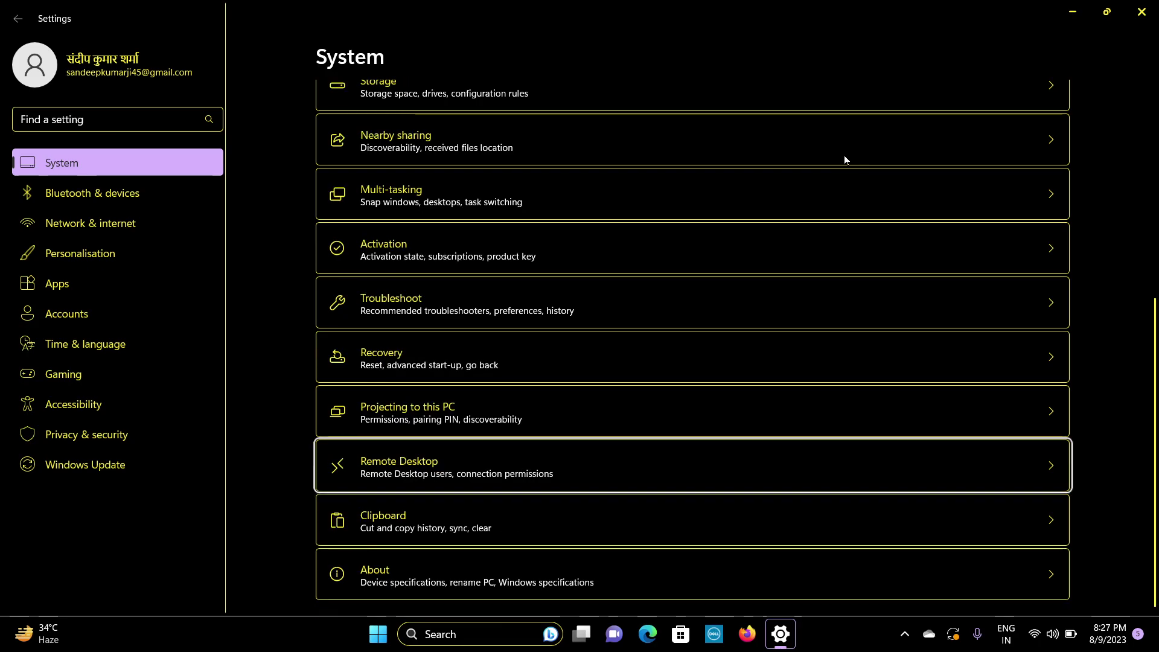
key(Return)
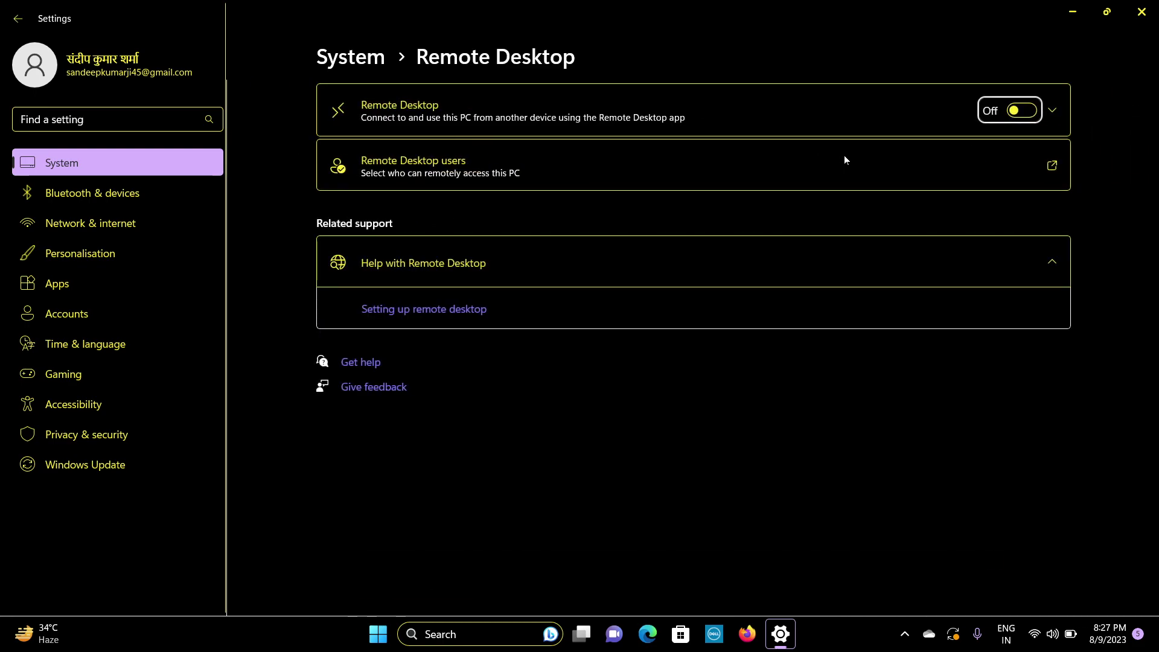
- Expand the Remote Desktop entry and move to its Network Level Authentication option without changing it
key(Tab)
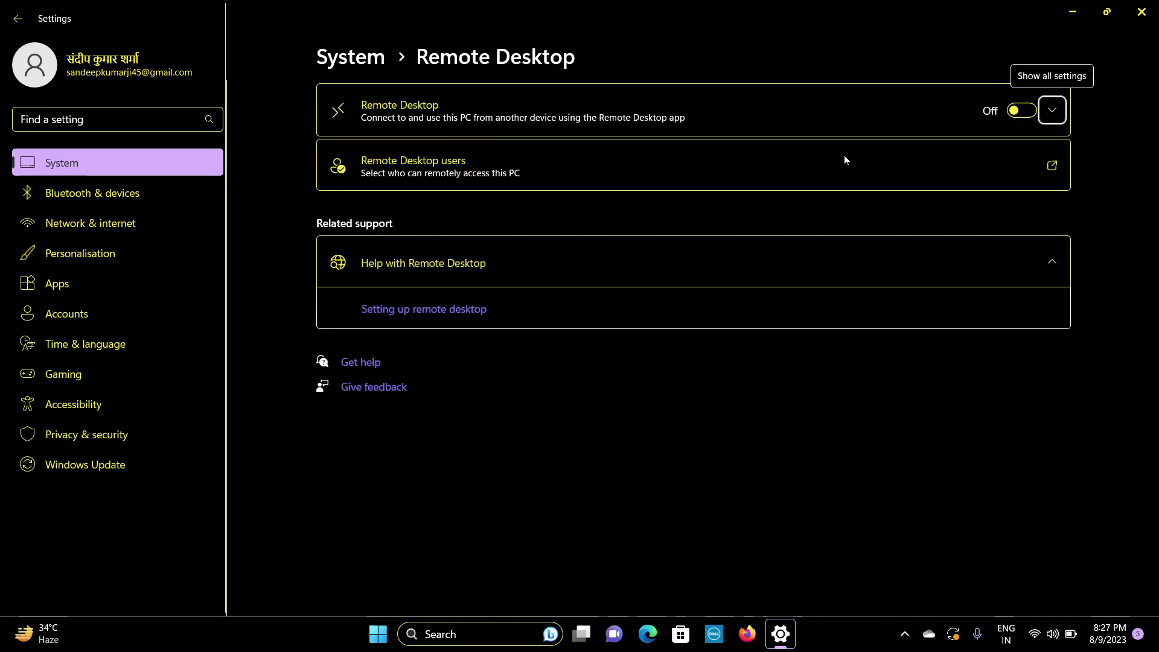
key(Return)
key(Tab)
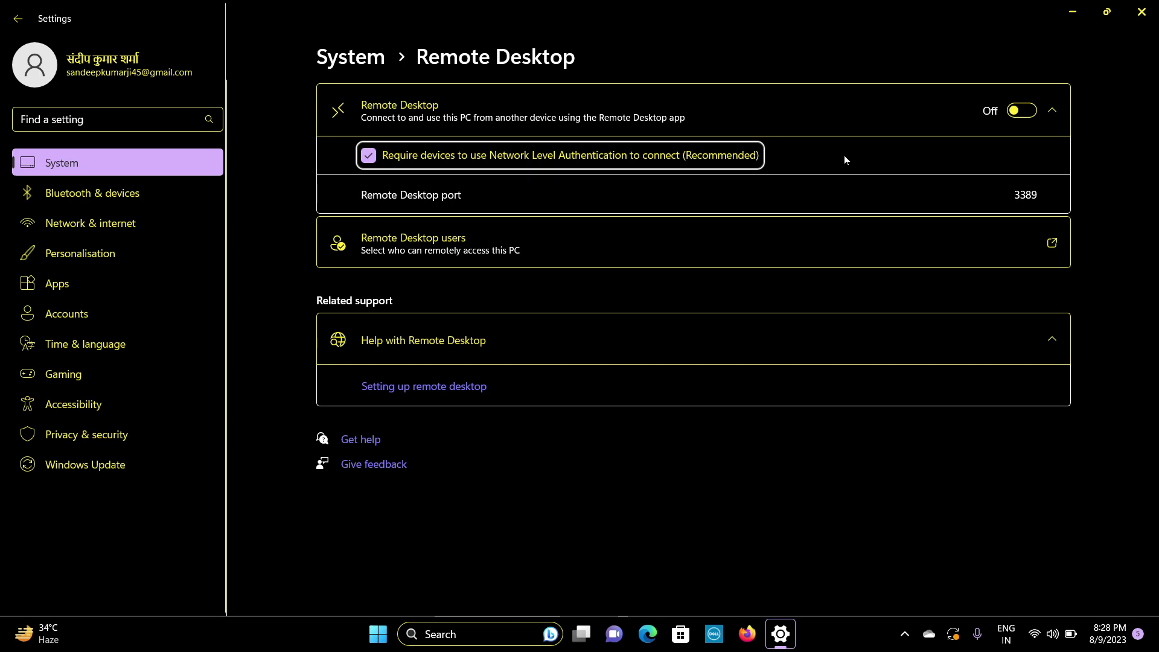
- Go through the Remote Desktop users, help and feedback entries without opening them and return to the System page
key(Tab)
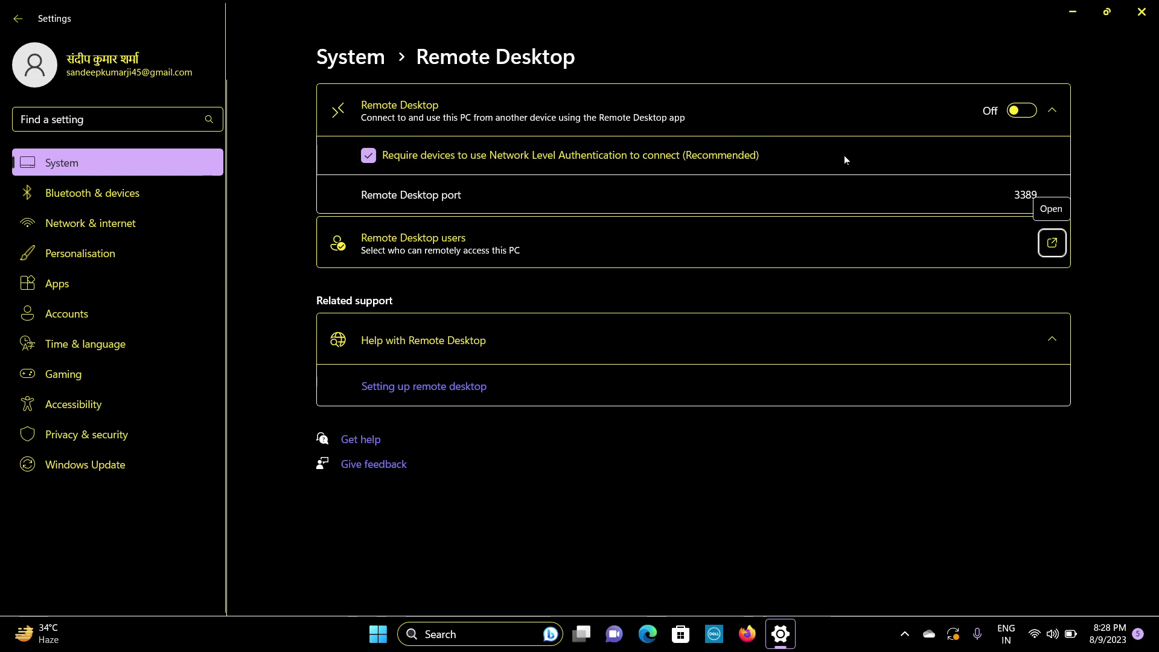
key(shift+Tab)
key(Tab)
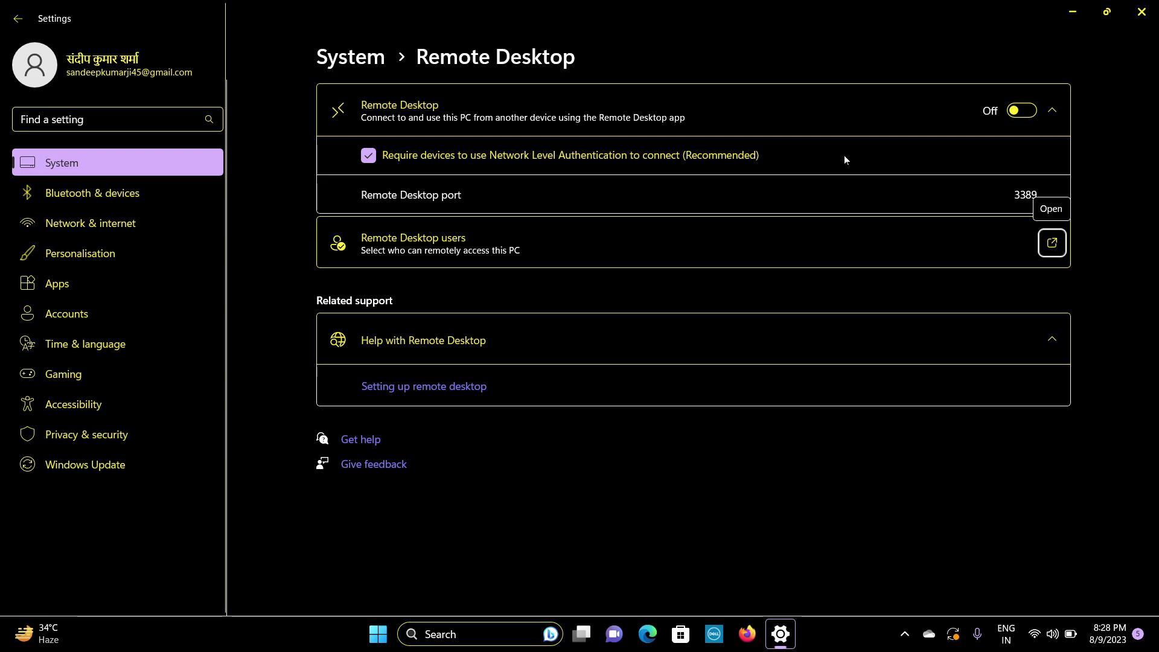
key(Tab)
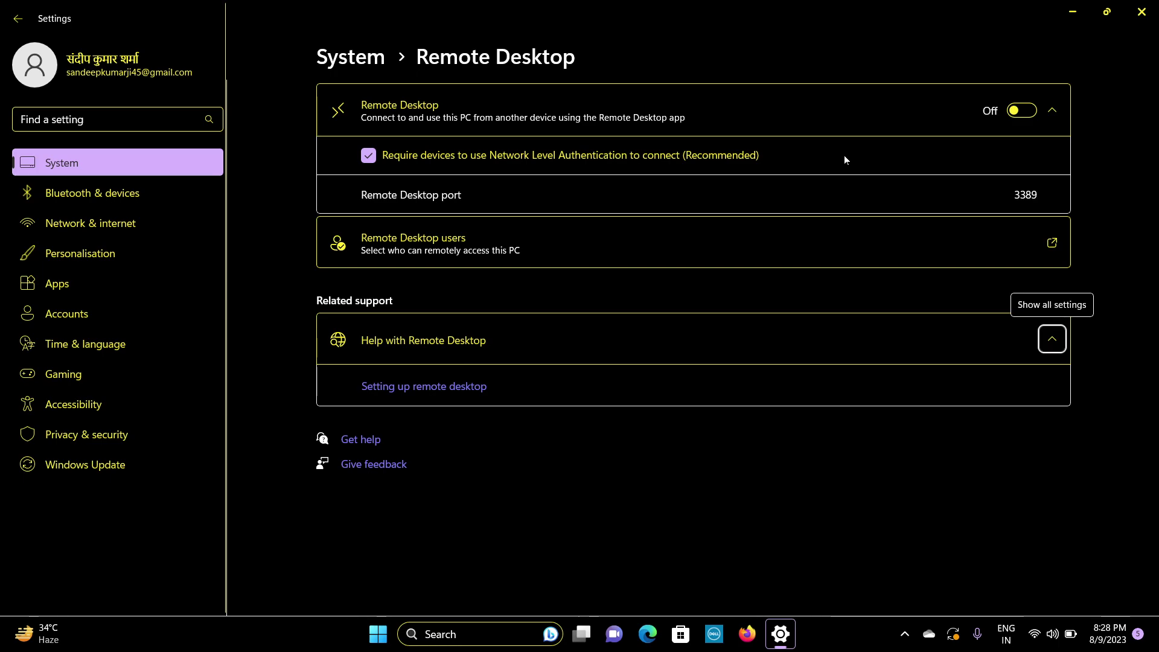
key(Tab)
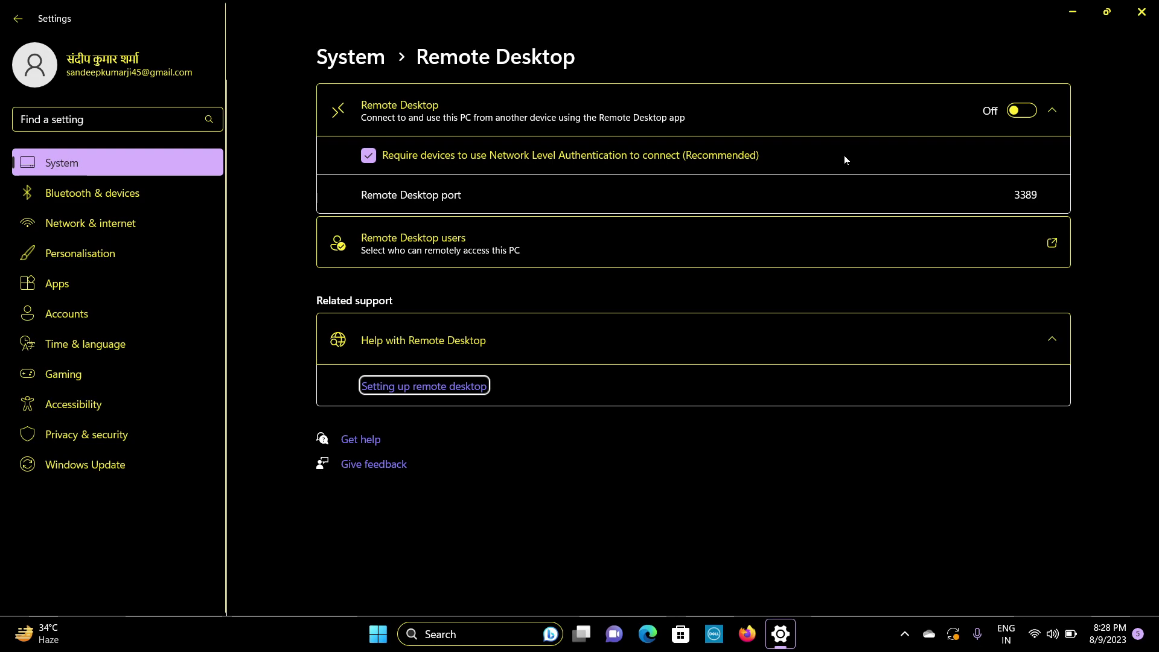
key(Tab)
key(Tab)
key(Tab)
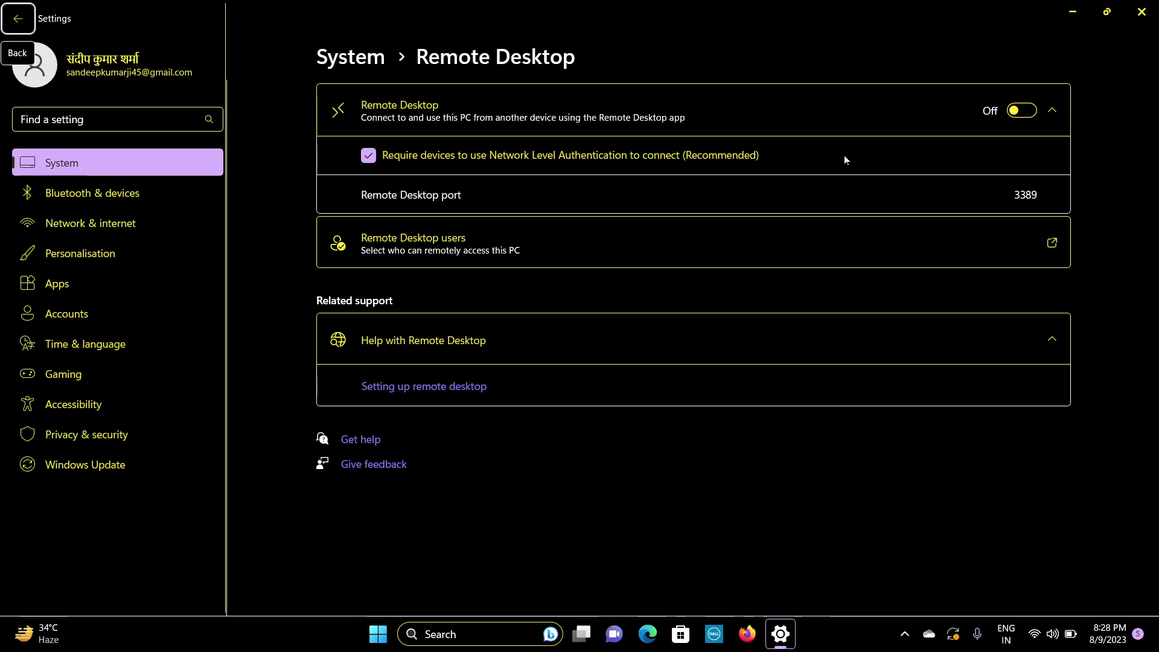
key(Return)
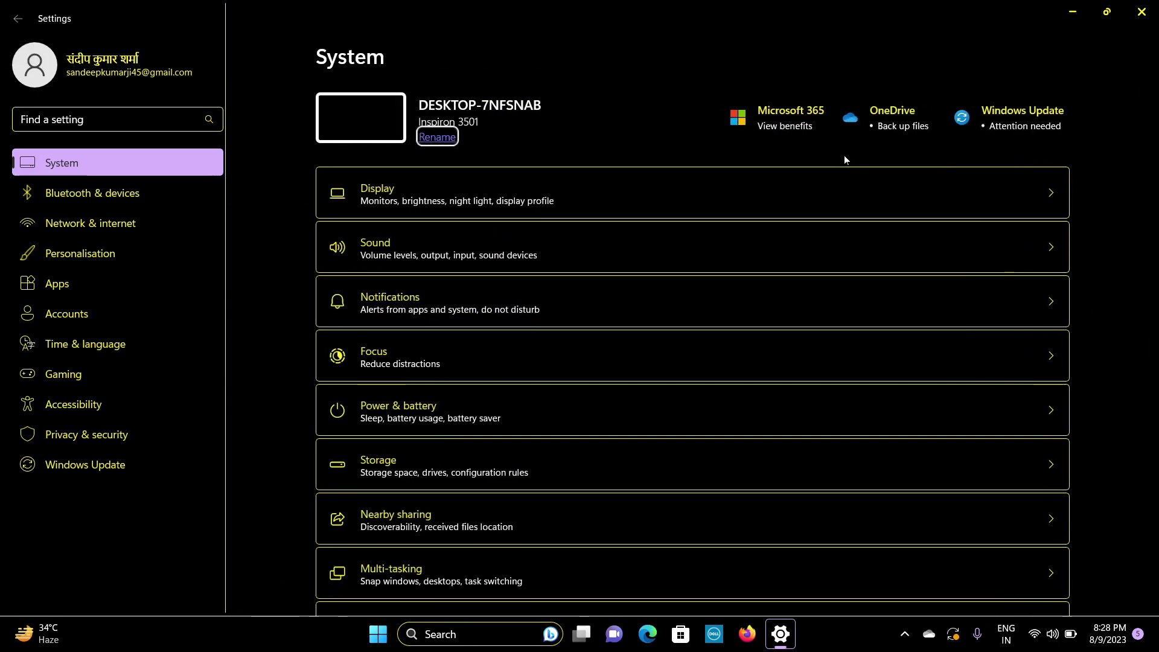
- Go through the System categories from Display down and open Clipboard
key(Tab)
key(Tab)
key(Tab)
key(Tab)
key(Tab)
key(Tab)
key(Tab)
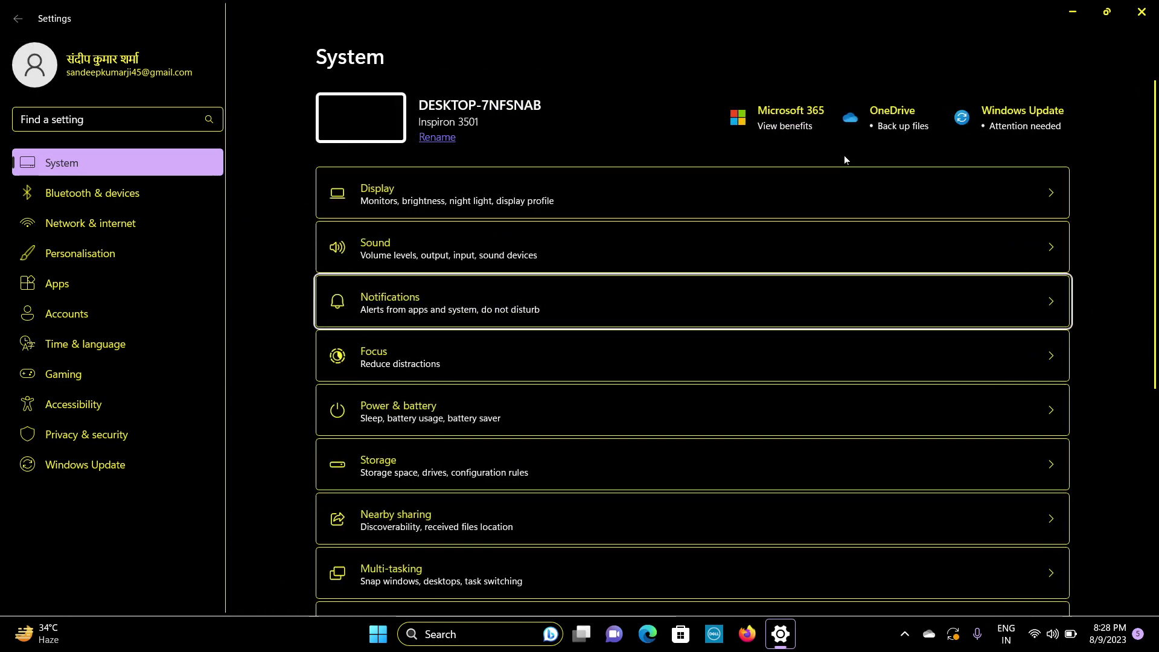
key(Tab)
key(Tab)
key(Tab)
key(Tab)
key(Tab)
key(Tab)
key(Tab)
key(Tab)
key(Tab)
key(Tab)
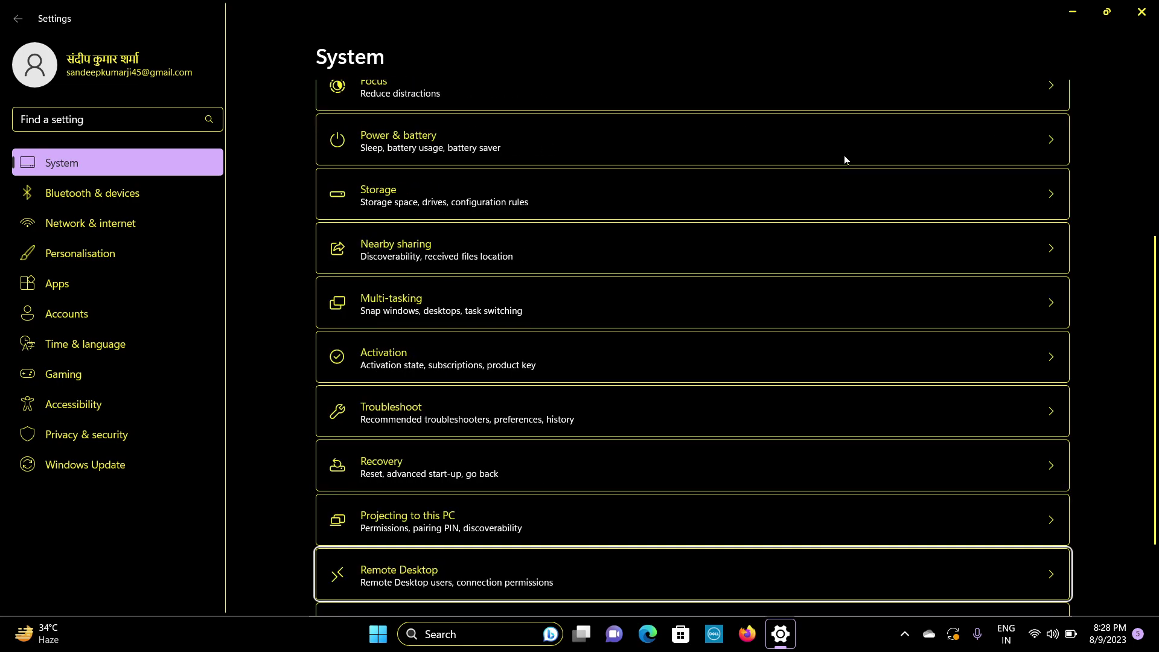
key(shift+Tab)
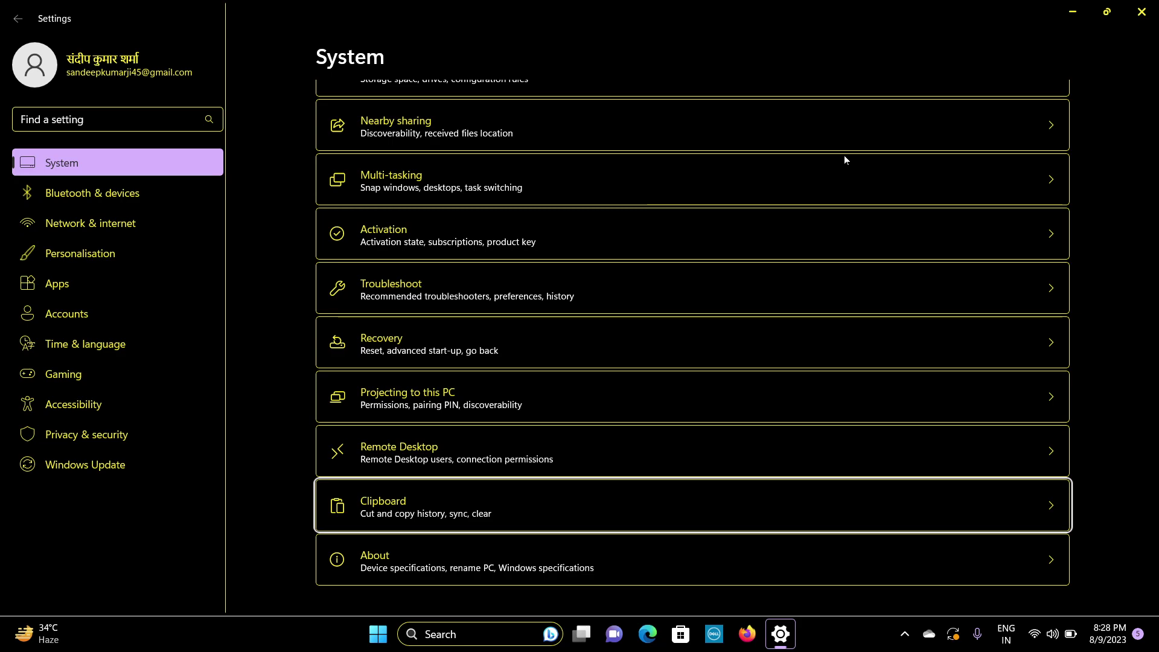
key(Return)
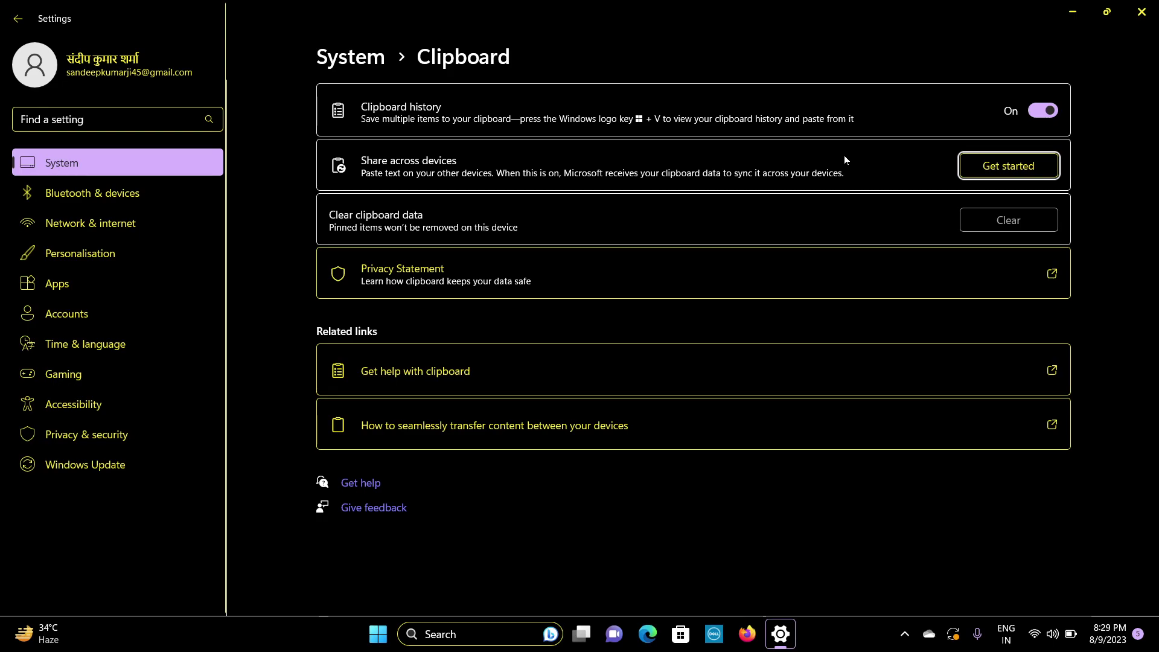
- Go through the Clipboard page's sharing option, Privacy Statement and related links without changing anything and return to the System page
key(Tab)
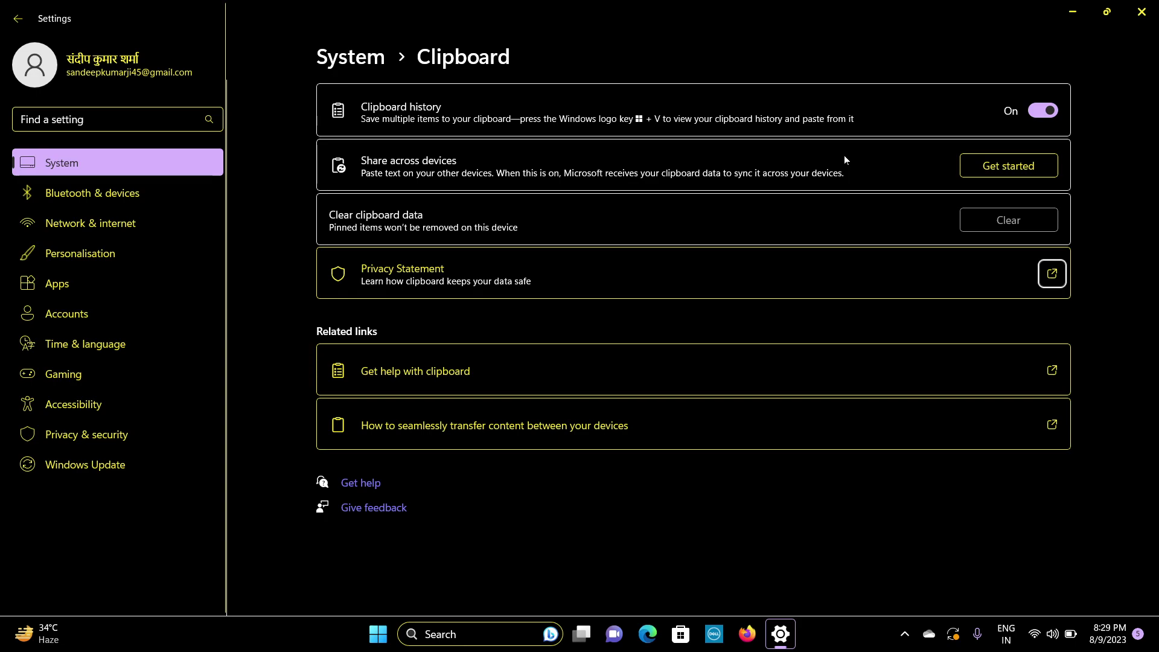
key(Tab)
key(Tab)
key(Tab)
key(Tab)
key(Tab)
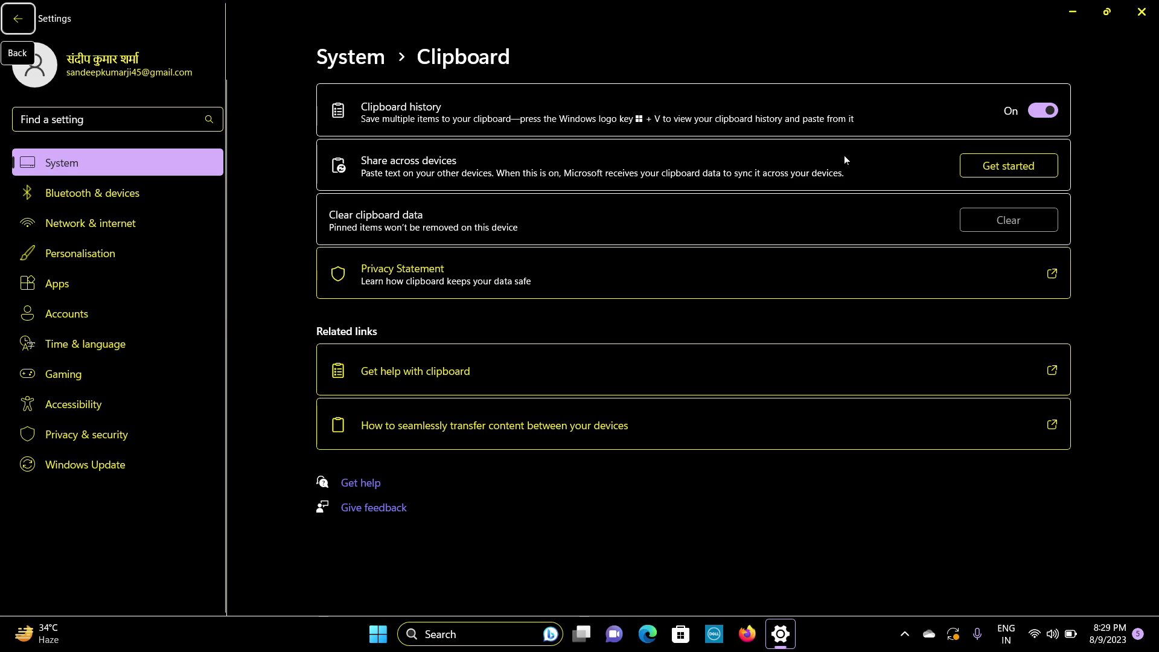
key(Return)
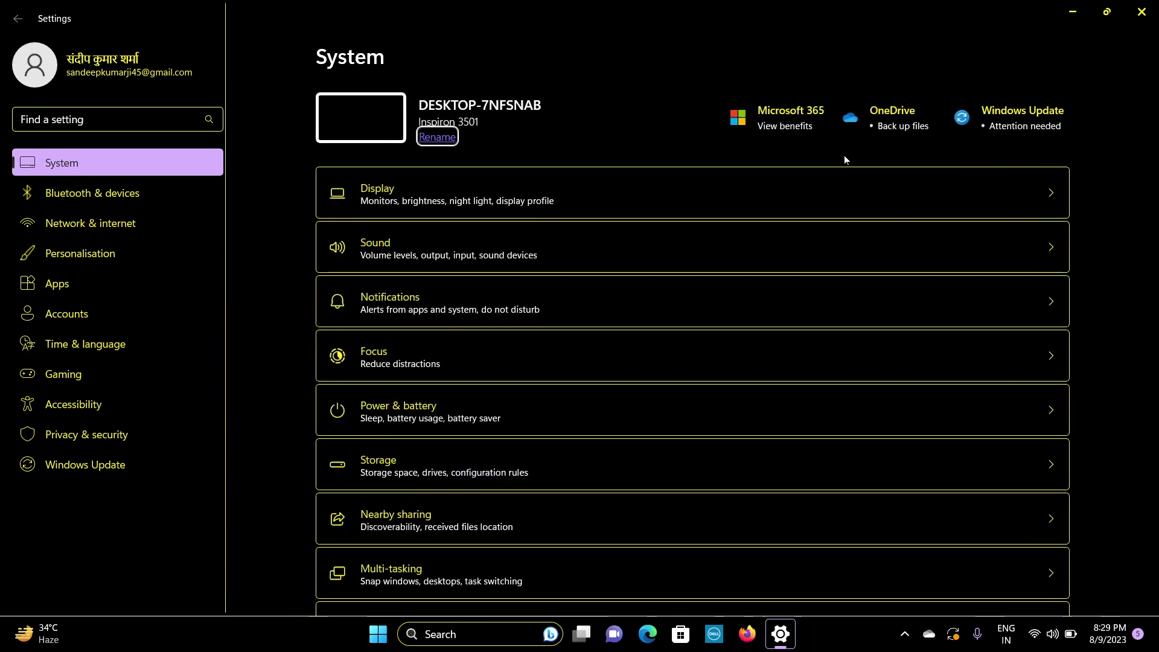
- Go through the System categories down to the last entry and open About
key(Tab)
key(Tab)
key(Tab)
key(Tab)
key(Tab)
key(Tab)
key(Tab)
key(Tab)
key(Tab)
key(Tab)
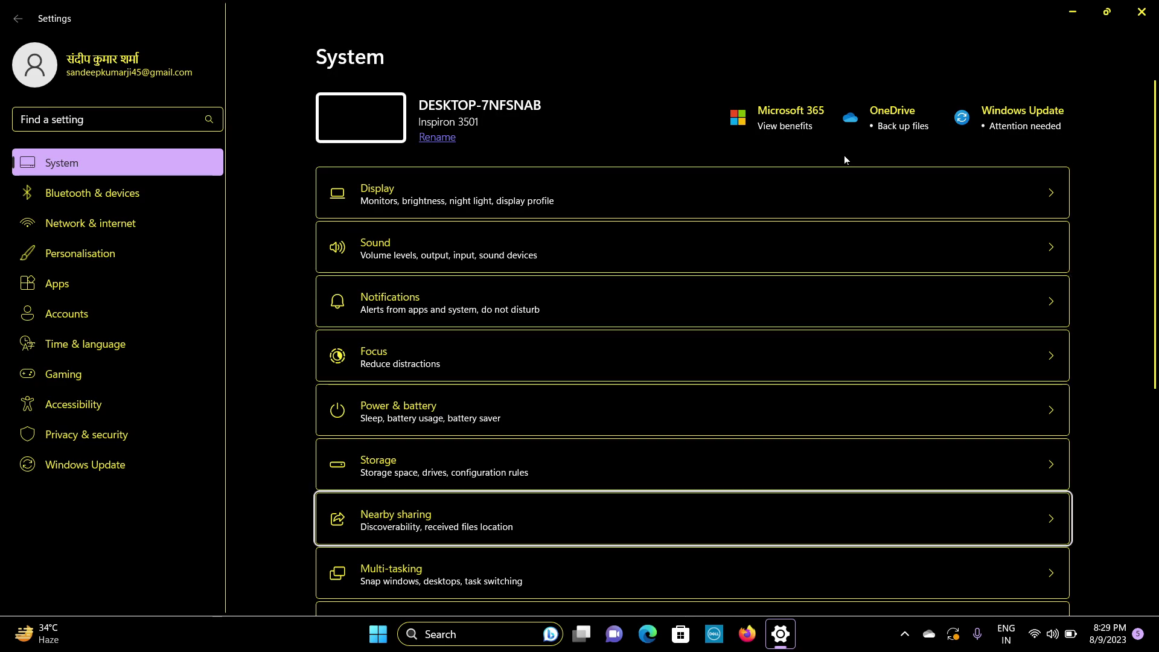
key(Tab)
key(Tab)
key(Tab)
key(Tab)
key(Tab)
key(Tab)
key(Tab)
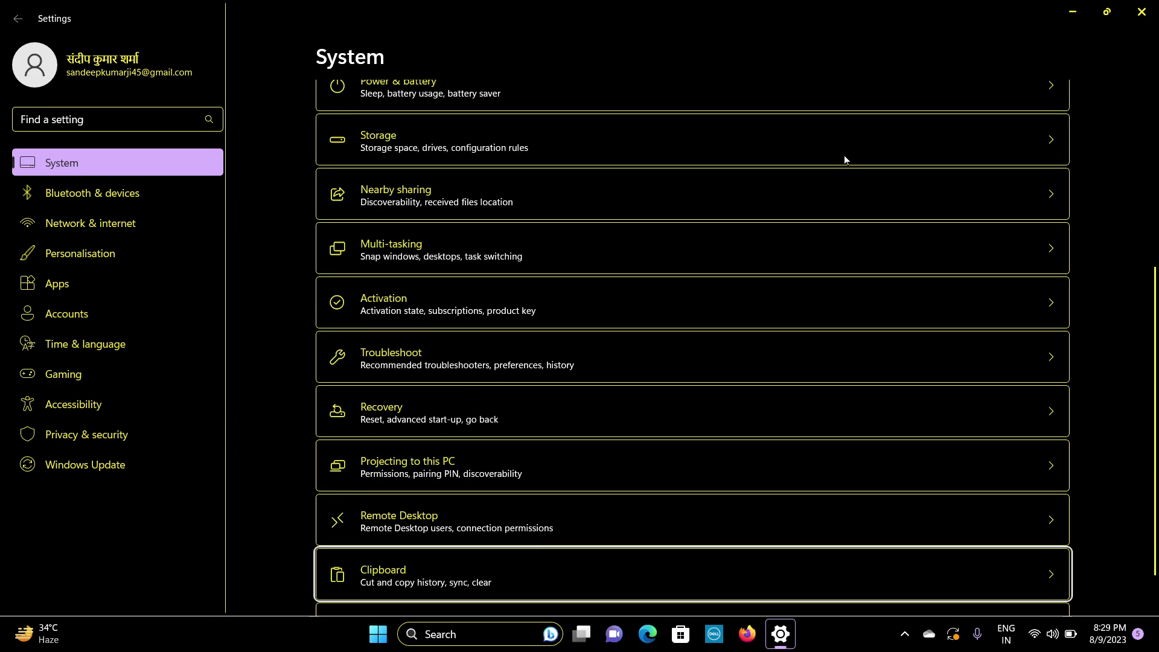
key(Tab)
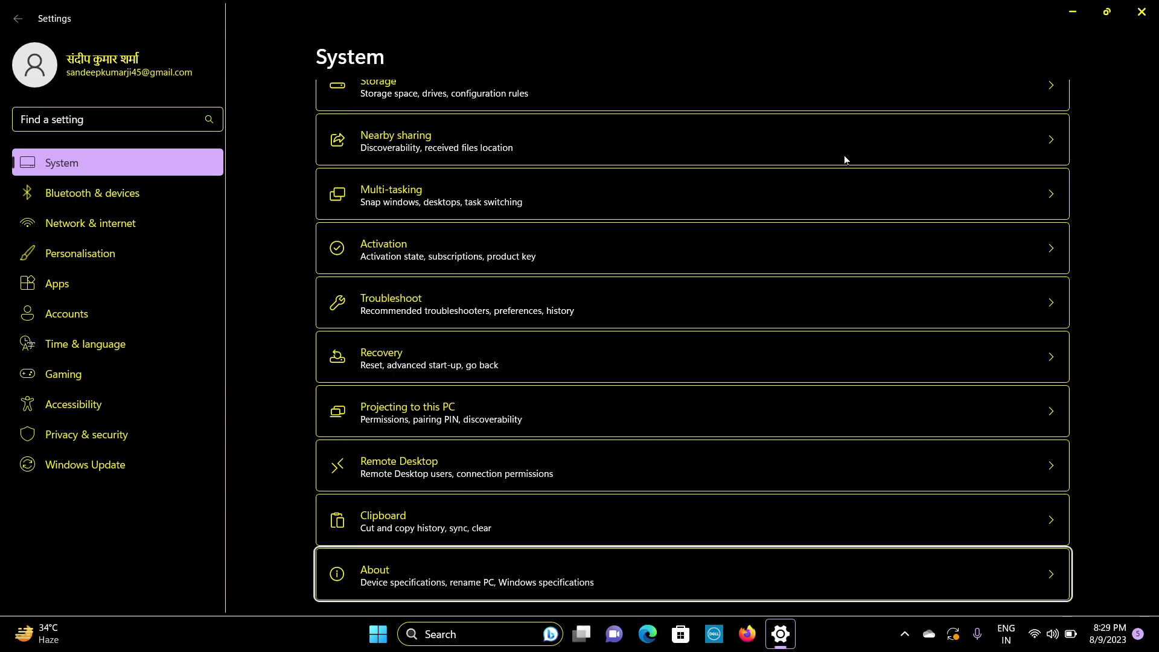
key(Return)
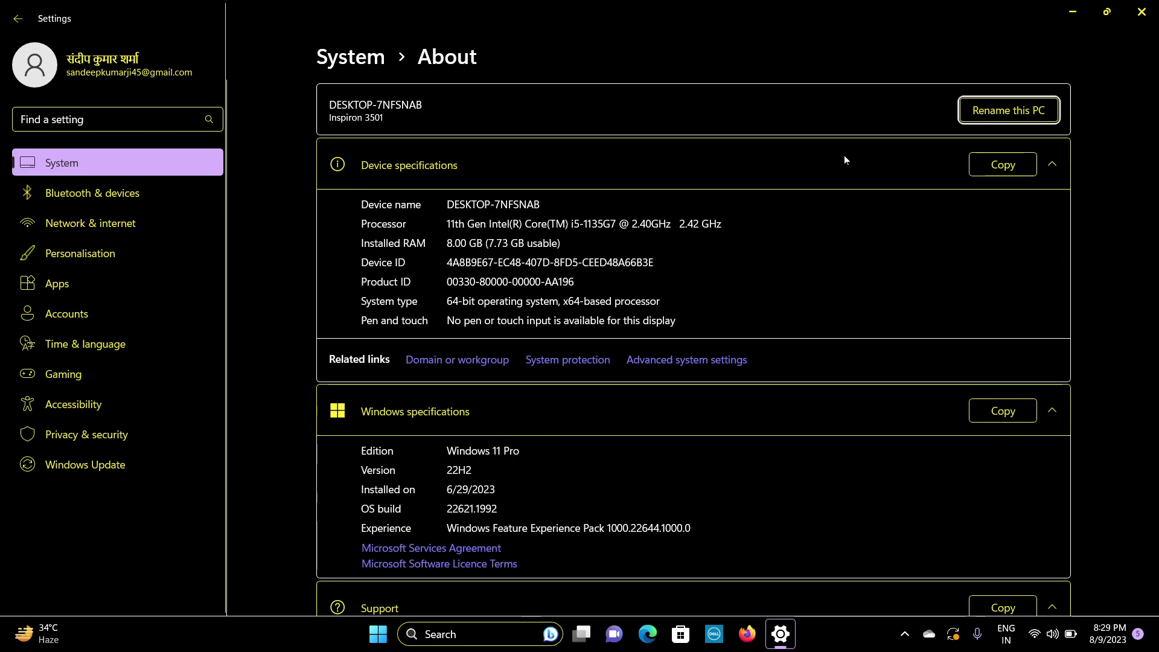
- Look over the specifications on the About page and collapse the Device specifications section
key(Tab)
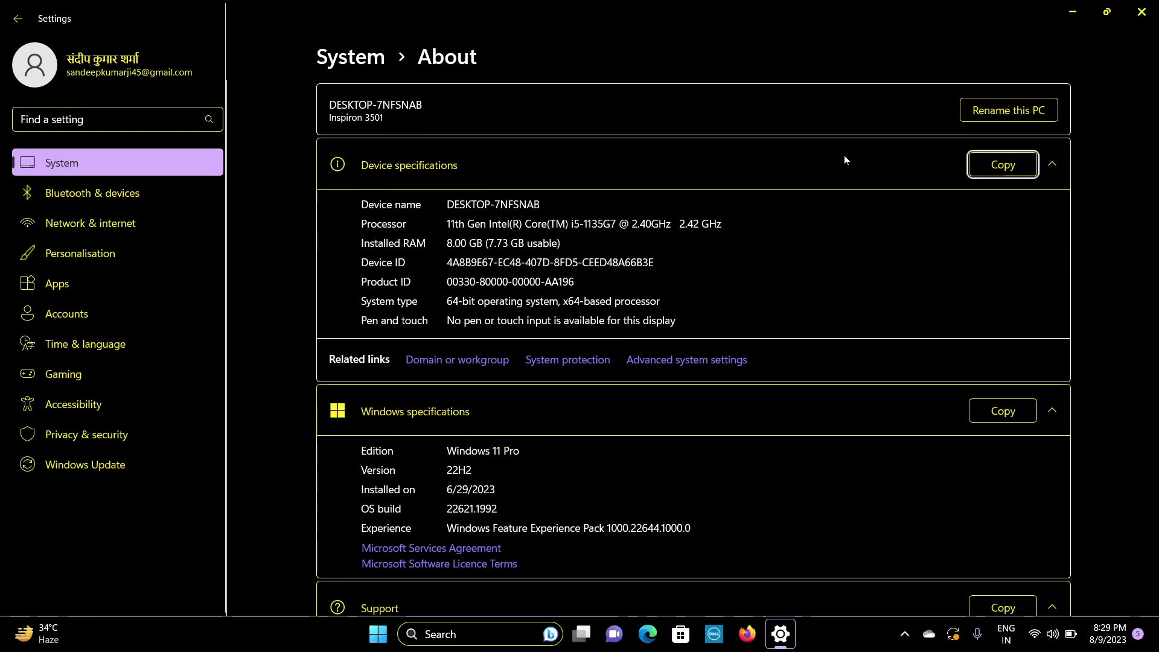
scroll(844, 160, down, 2)
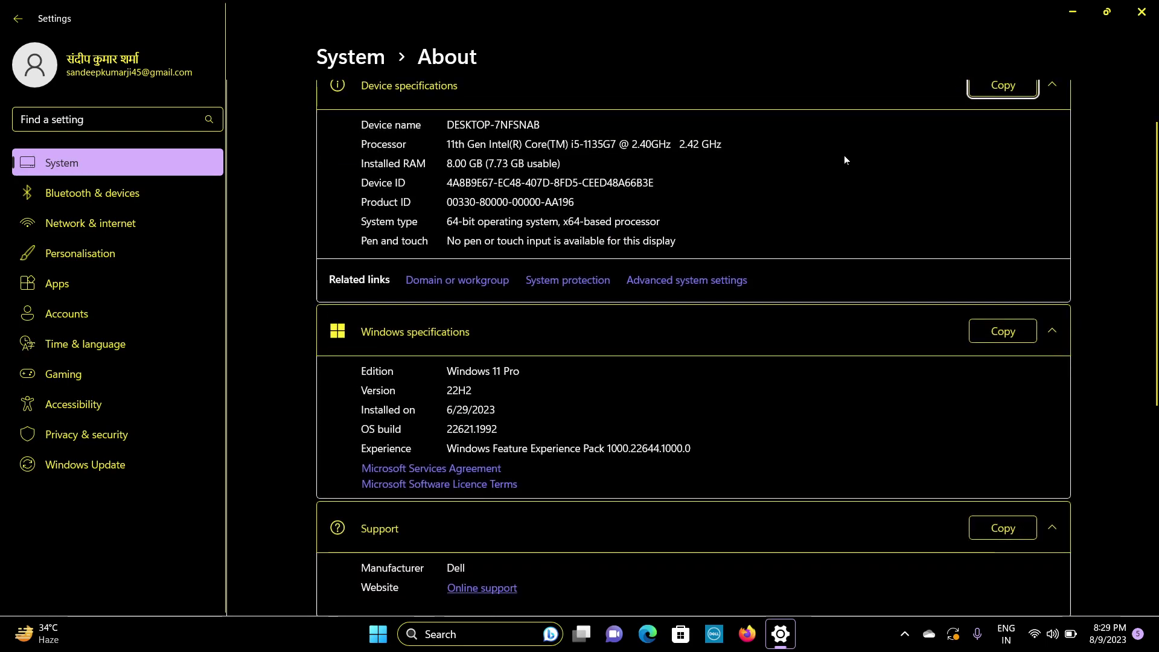
scroll(845, 160, up, 2)
key(Tab)
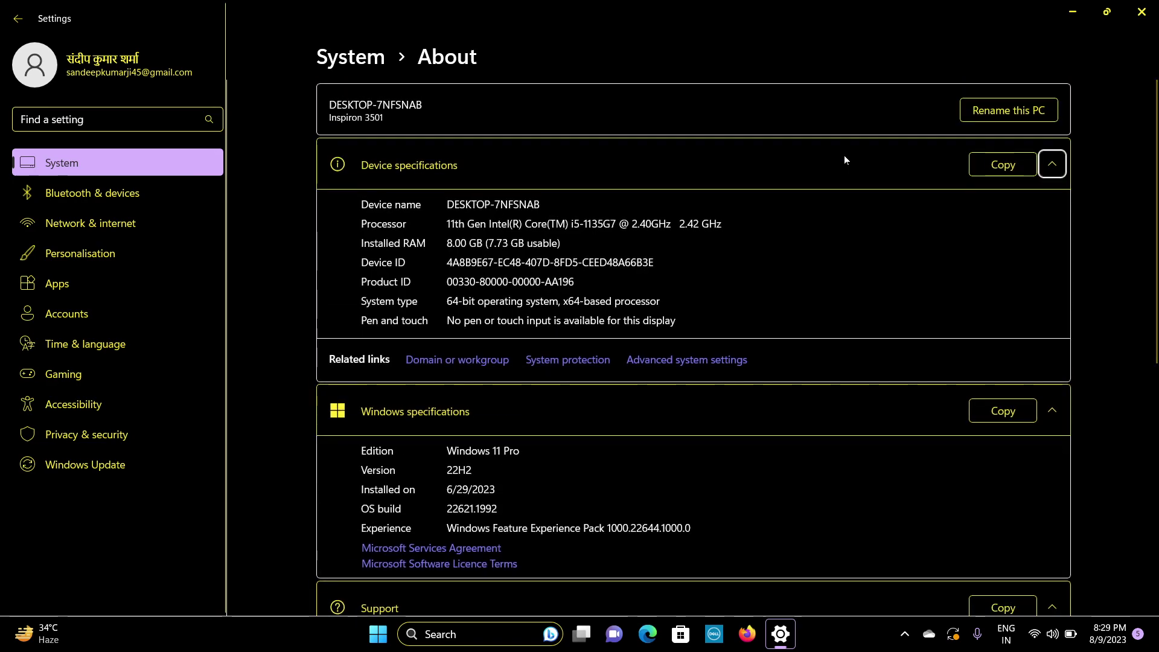
key(Return)
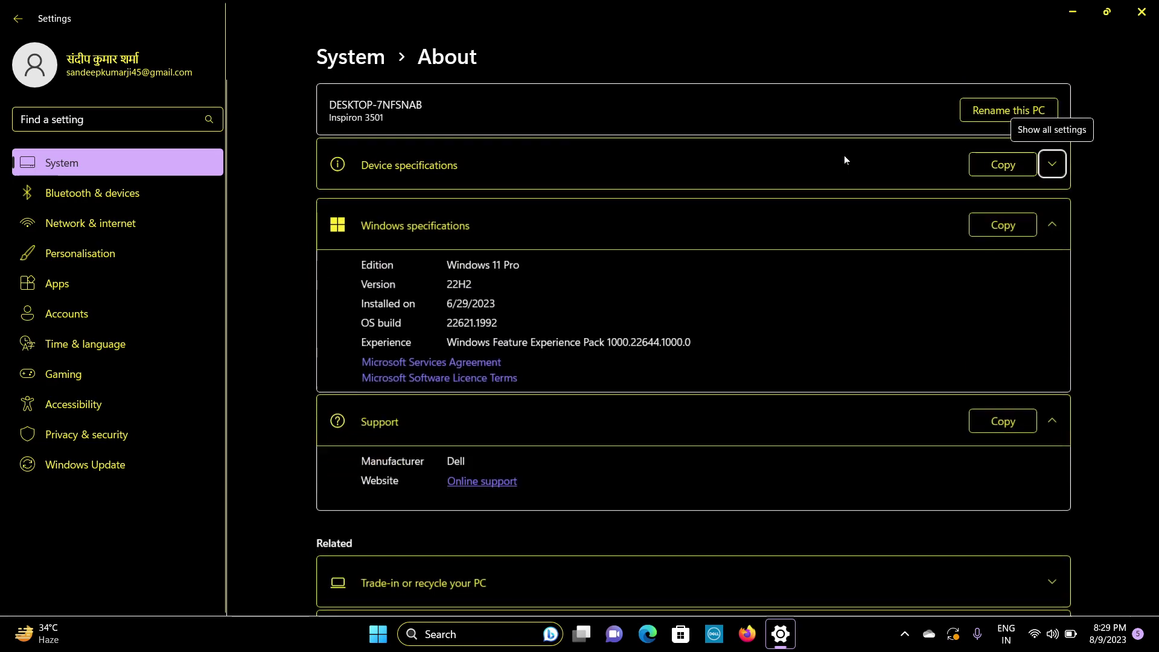
- Examine the Windows specifications, Support and Related entries of About down to BitLocker and return to the System page
key(Tab)
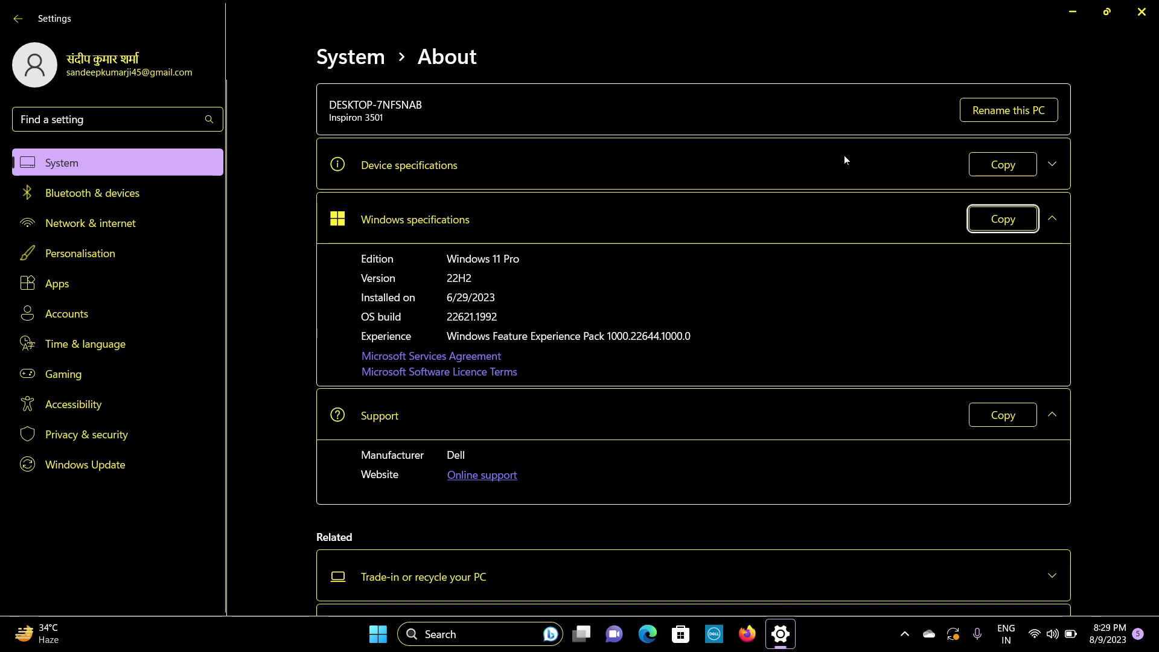
key(Tab)
key(Tab)
key(Tab)
key(Tab)
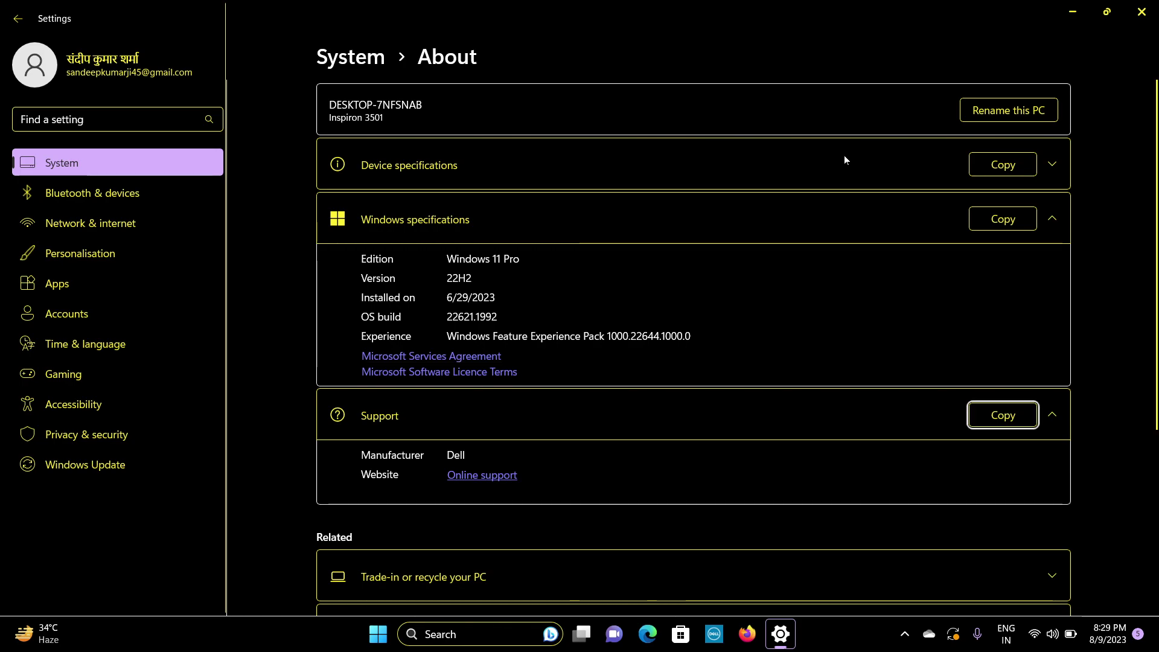
key(Tab)
key(Tab)
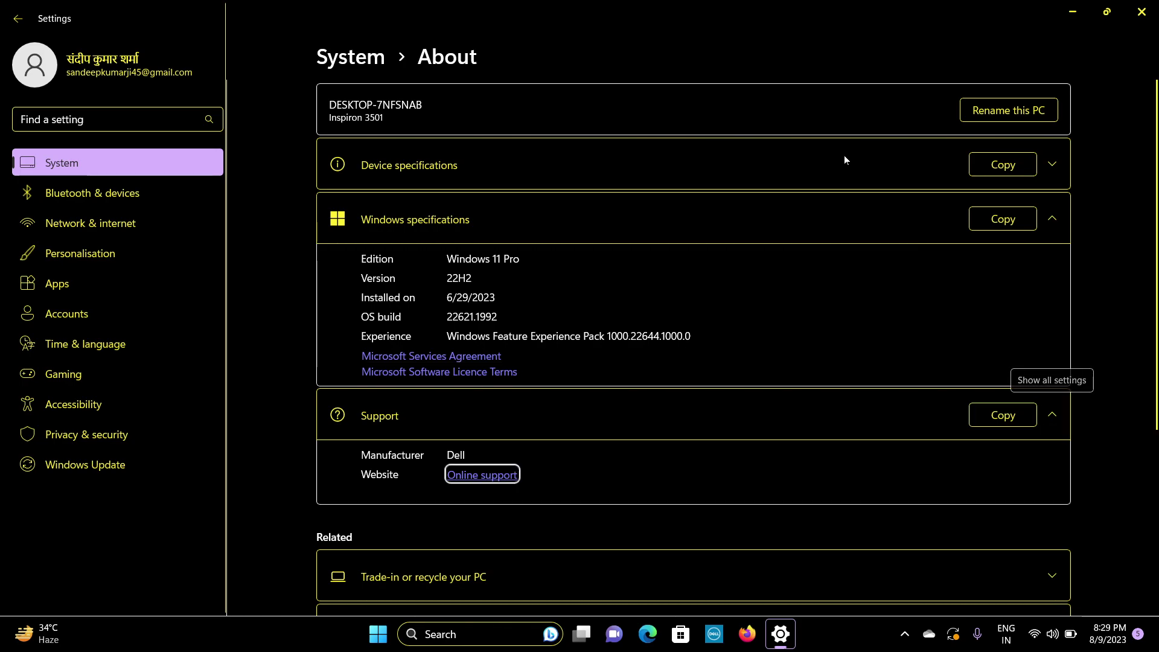
key(Tab)
key(Tab)
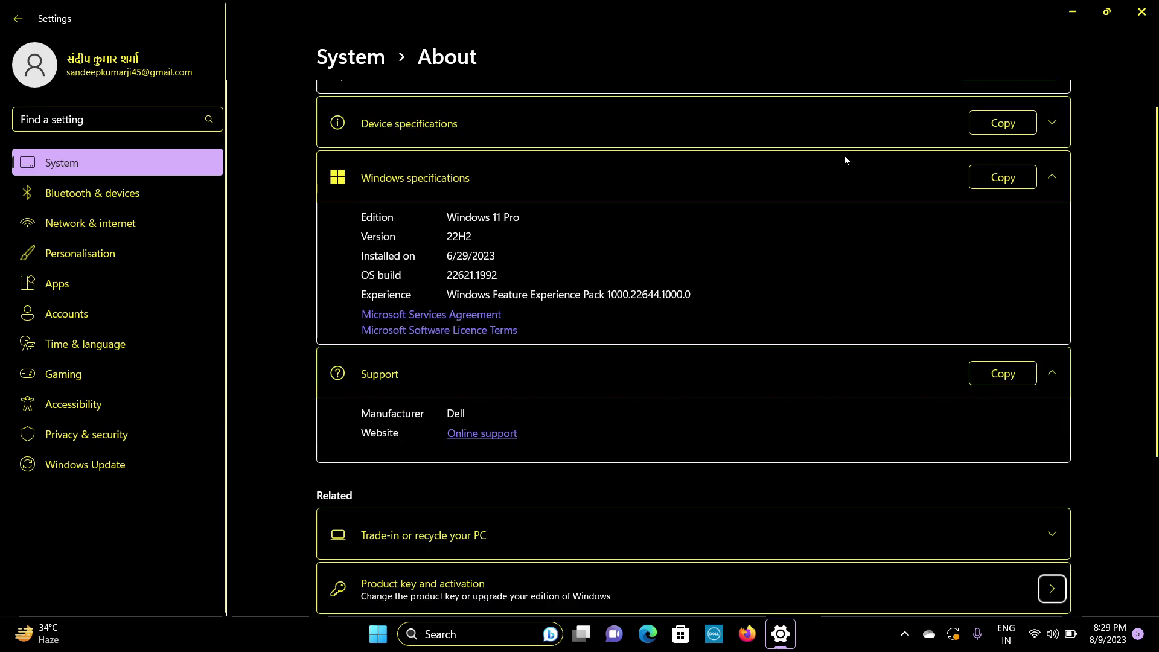
key(Tab)
key(Tab)
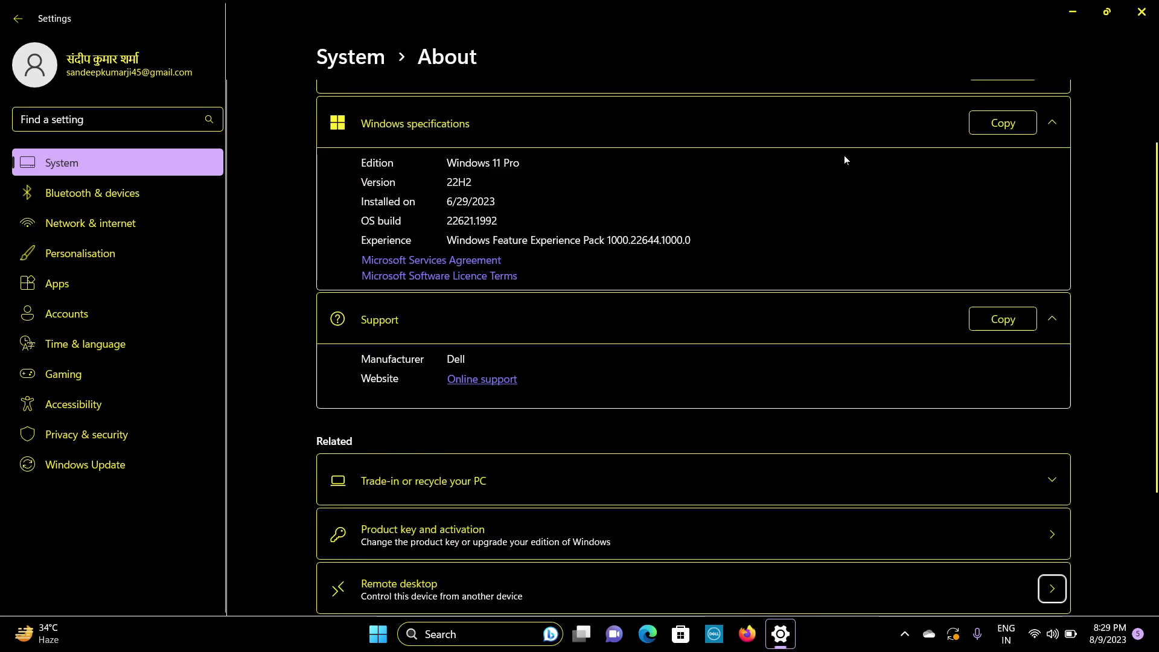
key(Tab)
key(Tab)
key(Tab)
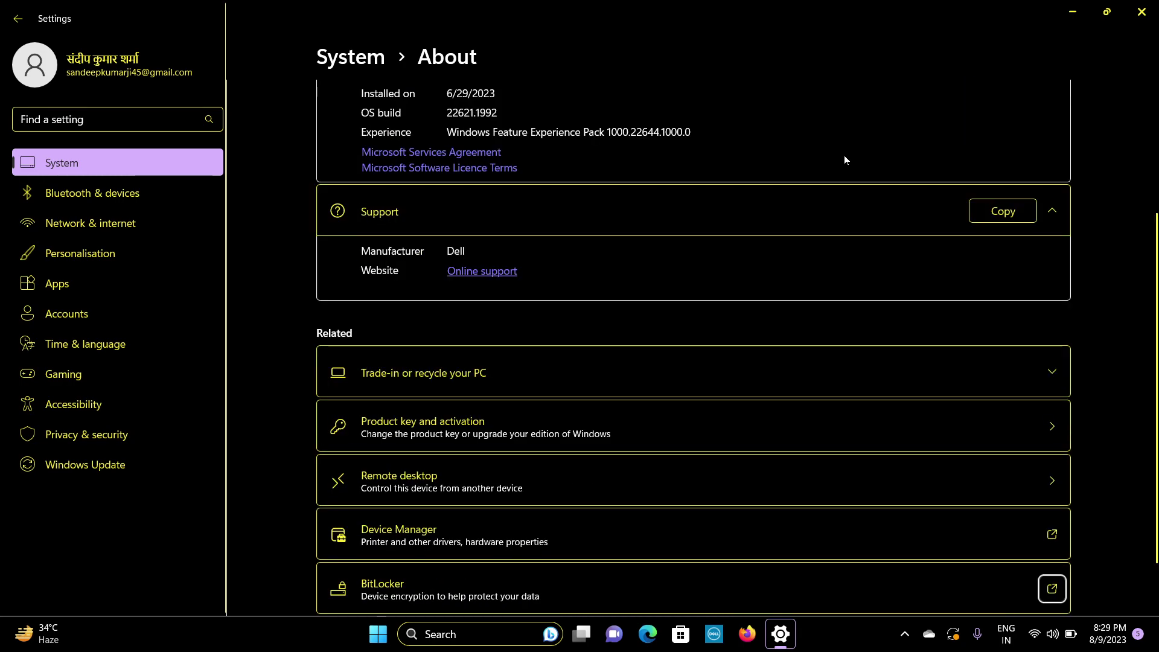
key(Tab)
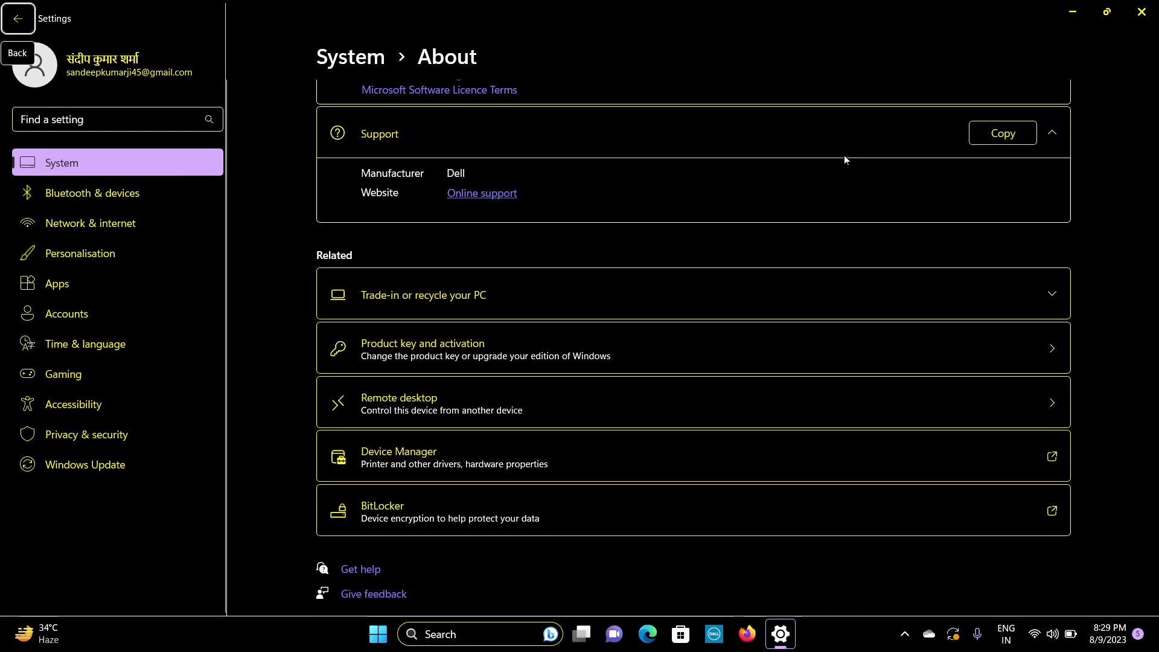
key(Return)
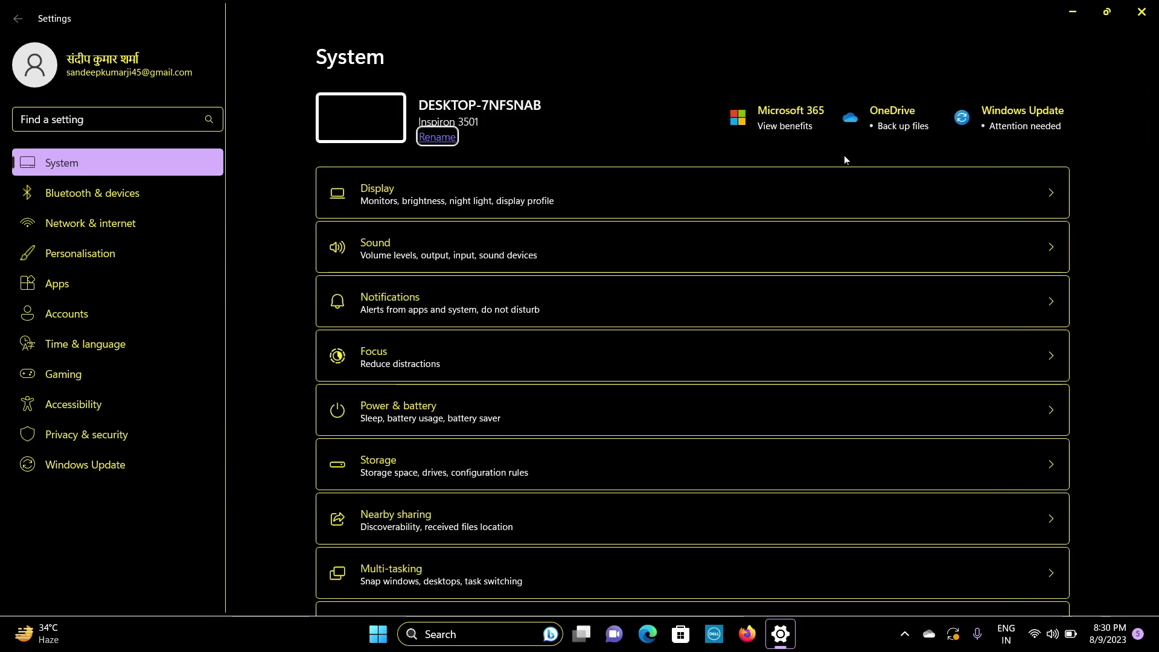
- Go from the System page's Display entry back past the OneDrive and Microsoft 365 shortcuts to the list of main Settings categories
key(Tab)
key(Tab)
key(Tab)
key(Tab)
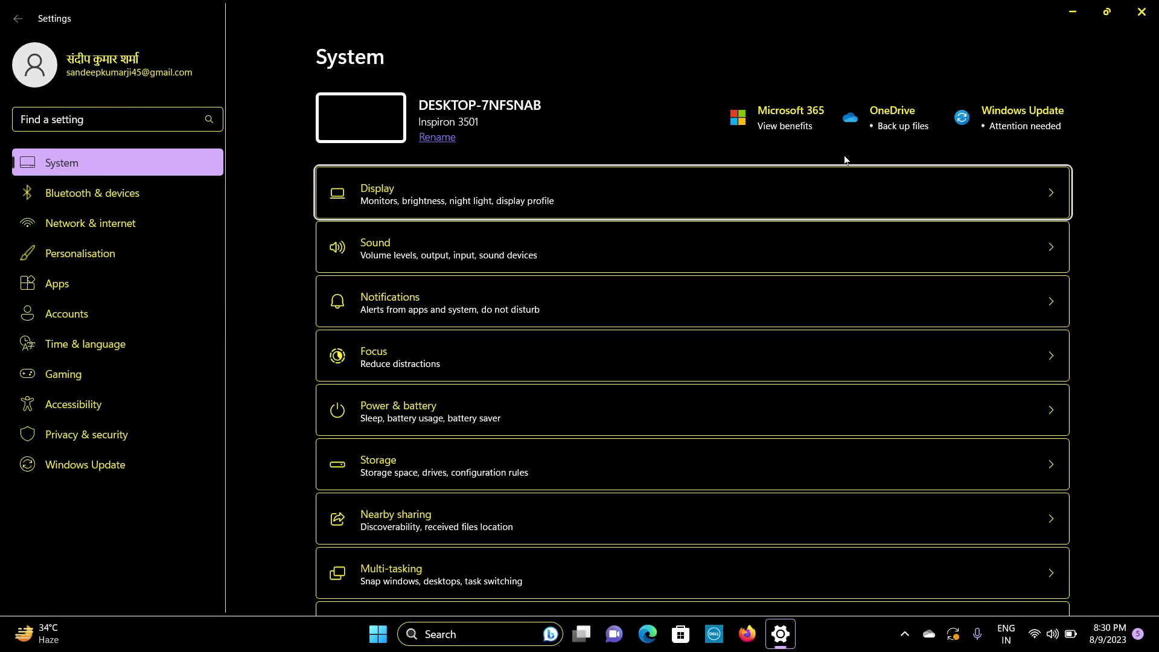
key(shift+Tab)
key(shift+Tab)
key(shift+Tab)
key(shift+Tab)
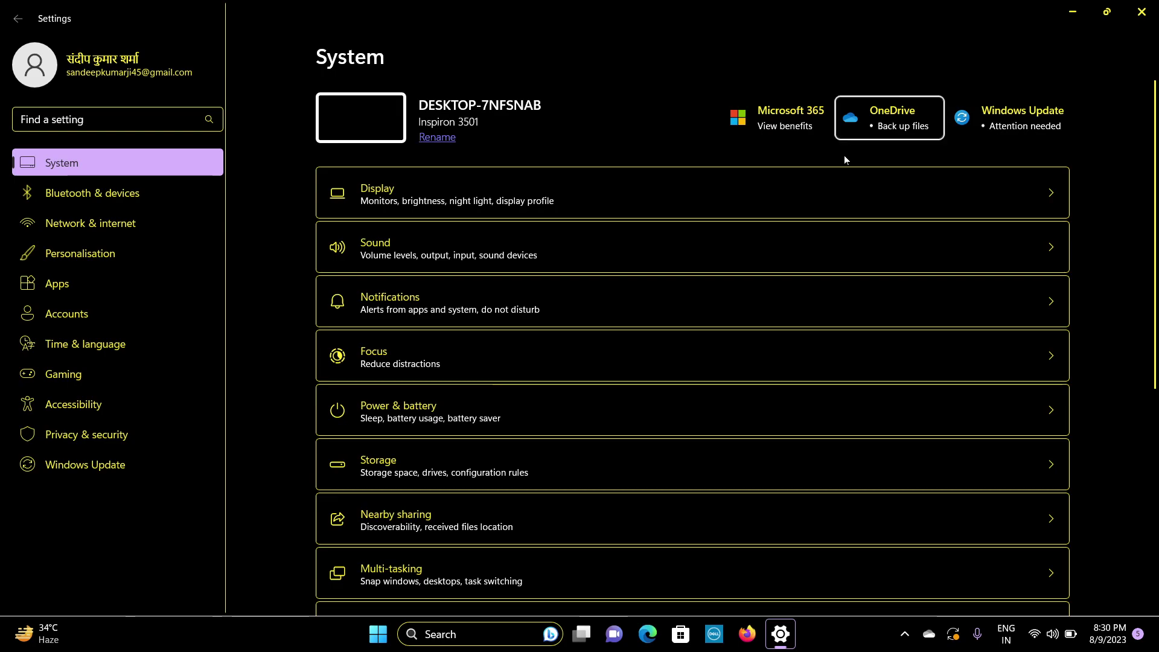
key(shift+Tab)
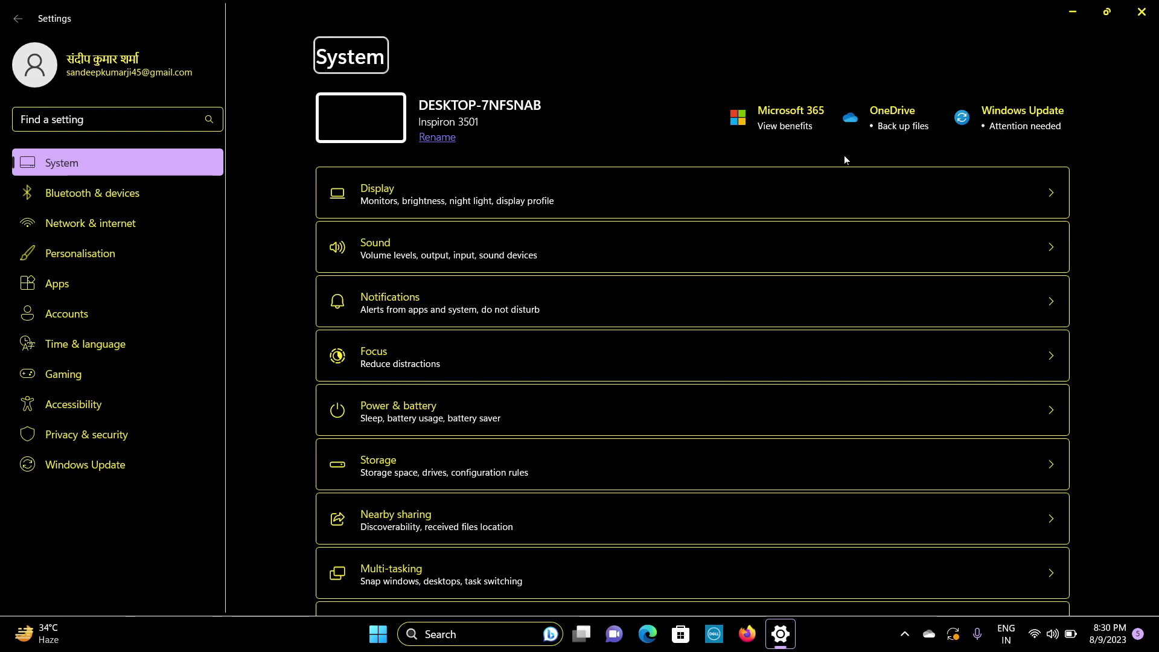
key(shift+Tab)
- Go through the main Settings categories from Bluetooth & devices down to Gaming and close the Settings window
key(Down)
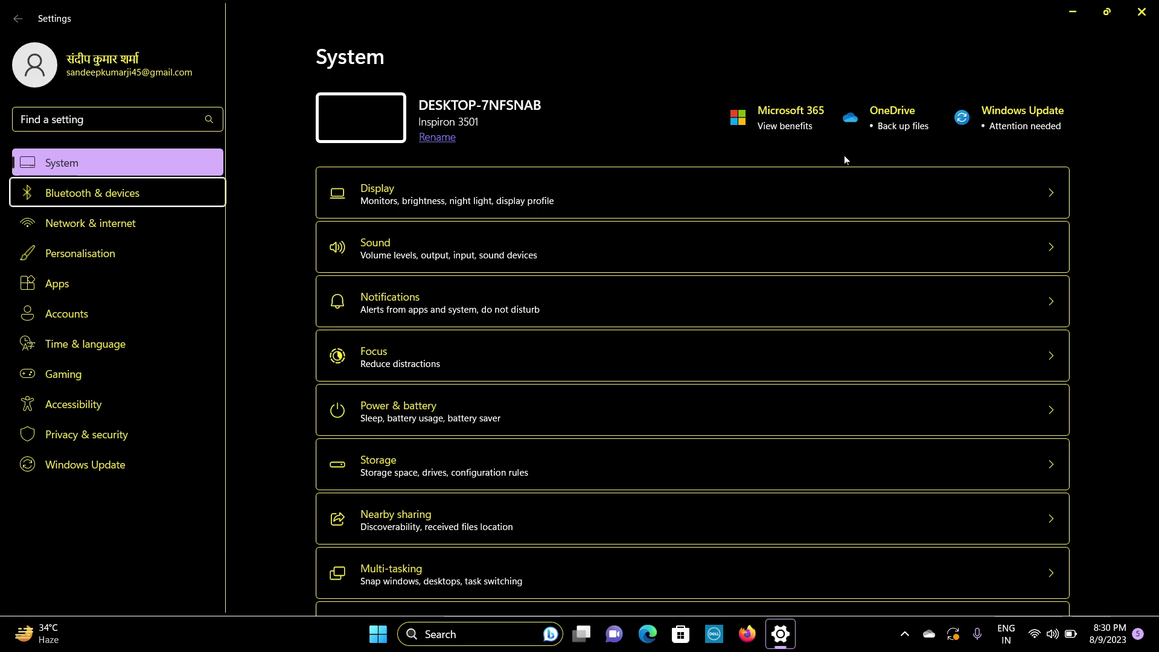
key(Down)
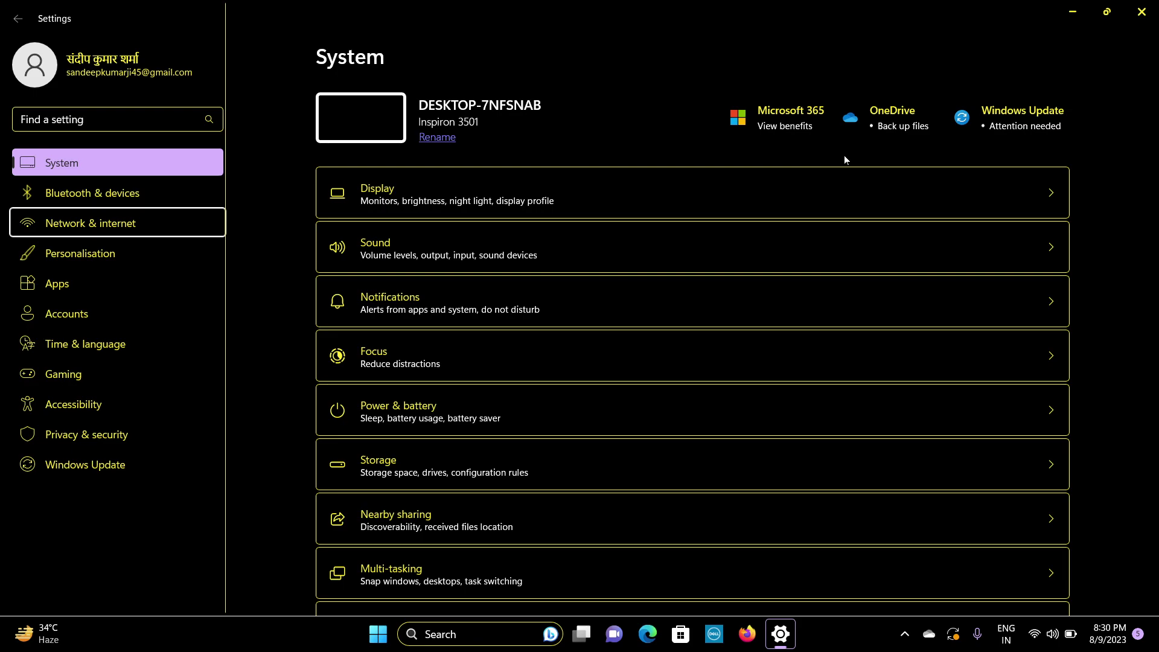
key(Down)
key(Down)
key(Down)
key(Down)
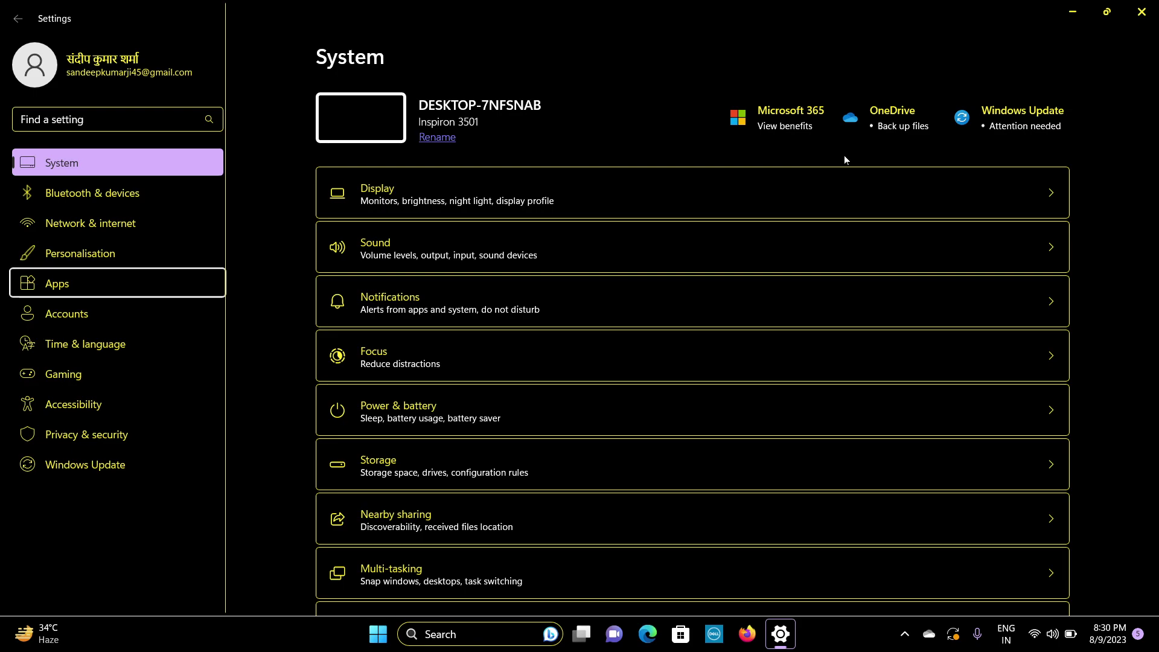
key(Down)
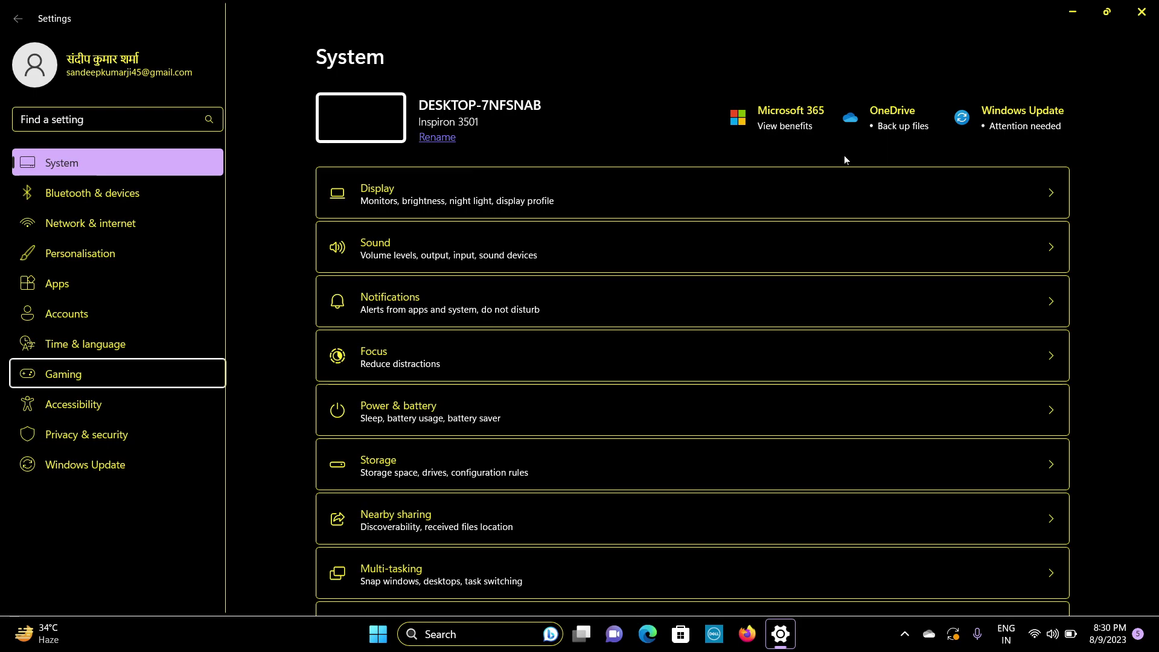
key(alt+F4)
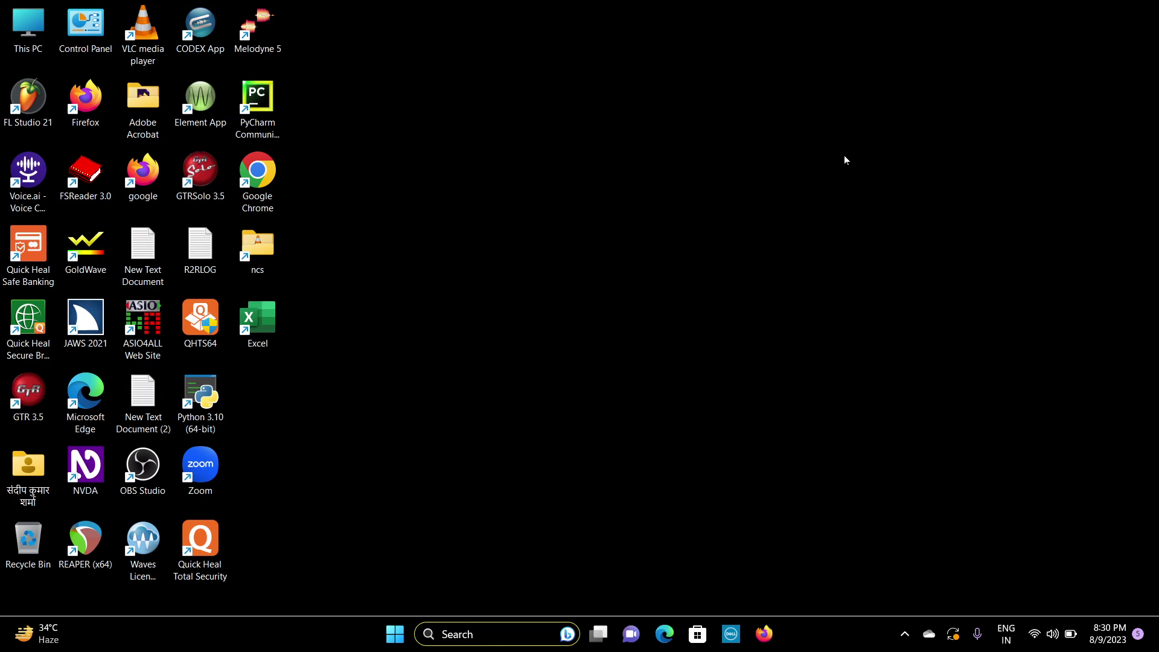